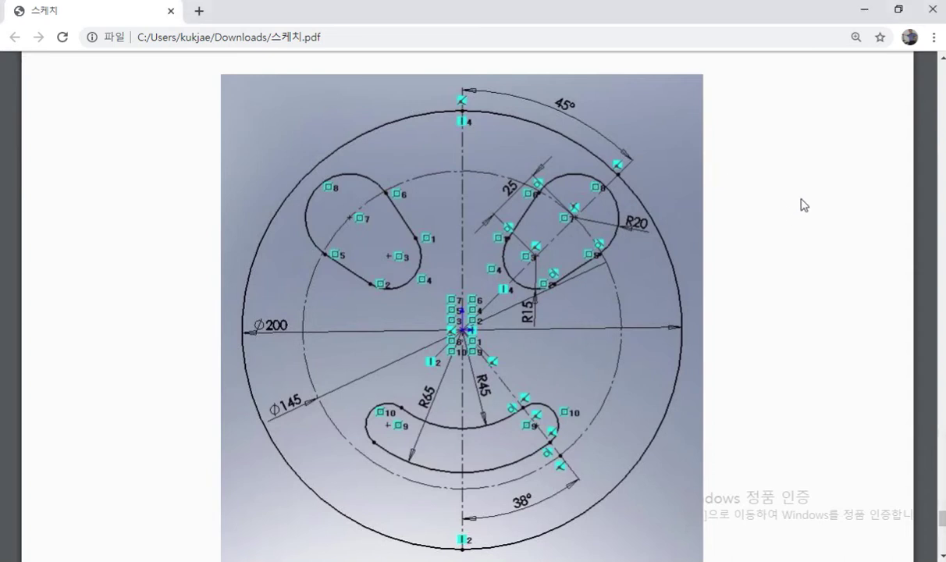
# Mark the notch's 10 mm dimension and both horizontal notch edges on the square plate drawing, and clear the marks
pyautogui.scroll(8, 788, 230)
pyautogui.scroll(15, 787, 230)
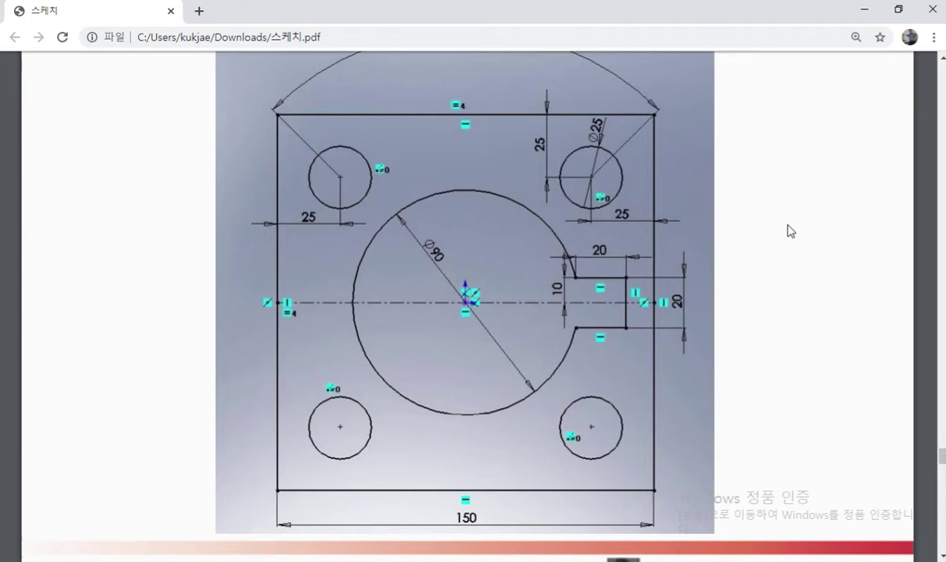
pyautogui.press('F12')
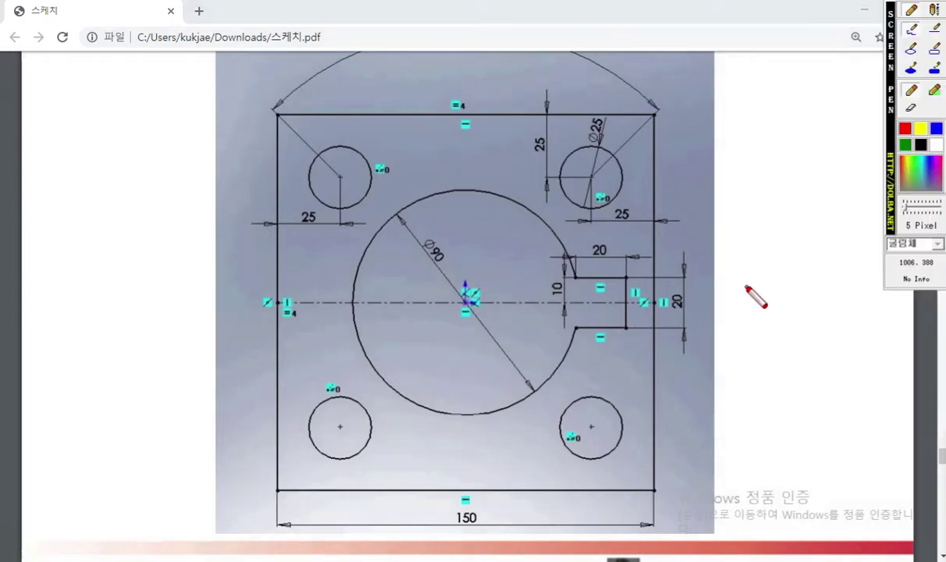
pyautogui.moveTo(576, 295)
pyautogui.mouseDown()
pyautogui.moveTo(561, 276)
pyautogui.moveTo(565, 306)
pyautogui.mouseUp()
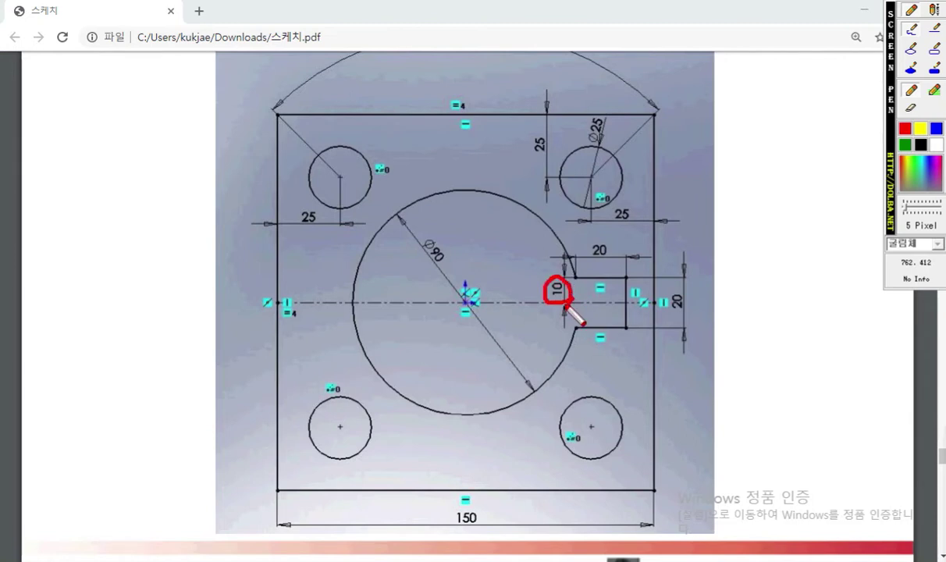
pyautogui.moveTo(576, 276); pyautogui.dragTo(620, 278)
pyautogui.moveTo(577, 330); pyautogui.dragTo(624, 330)
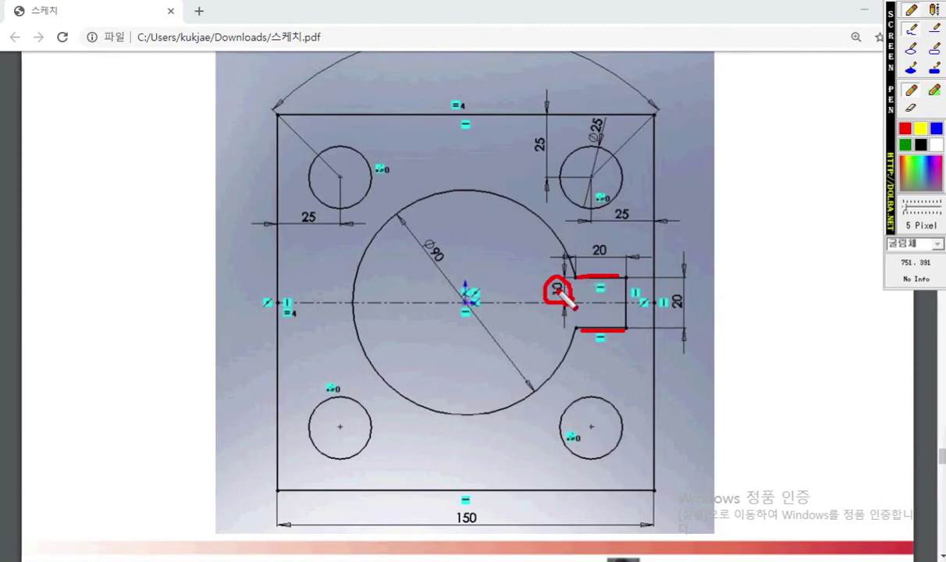
pyautogui.press('Escape')
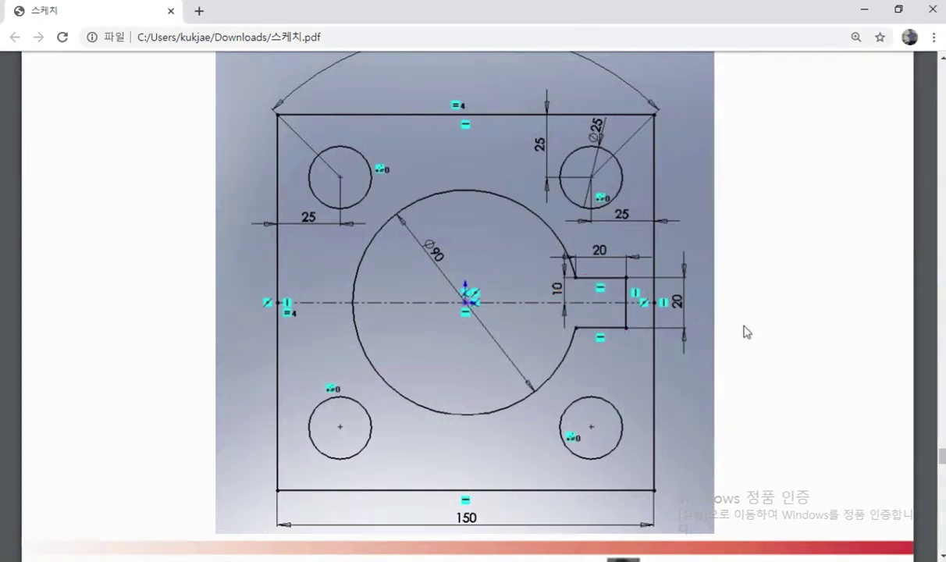
# Underline the notch's upper and lower horizontal edges in red on the square plate drawing
pyautogui.press('F12')
pyautogui.moveTo(574, 275); pyautogui.dragTo(624, 273)
pyautogui.moveTo(576, 329); pyautogui.dragTo(625, 331)
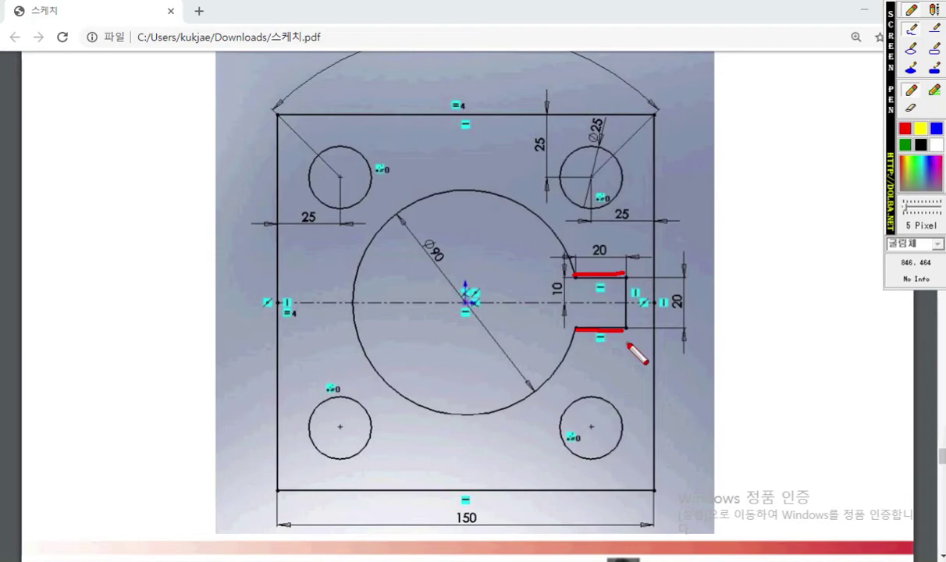
# Annotate the circular plate drawing with 22, an outline of the curved slot and crosses on both upper slots, and clear the annotations
pyautogui.scroll(-15, 632, 343)
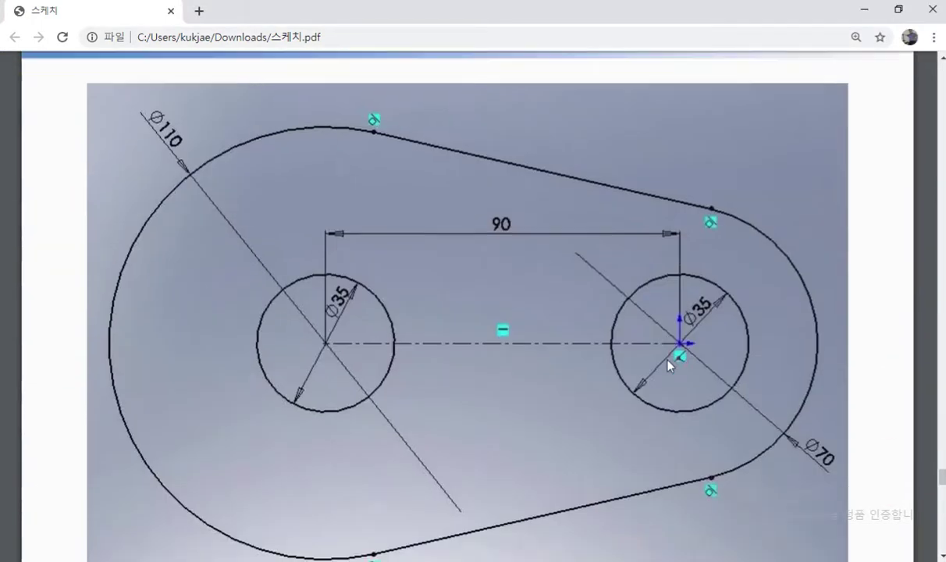
pyautogui.scroll(-12, 670, 365)
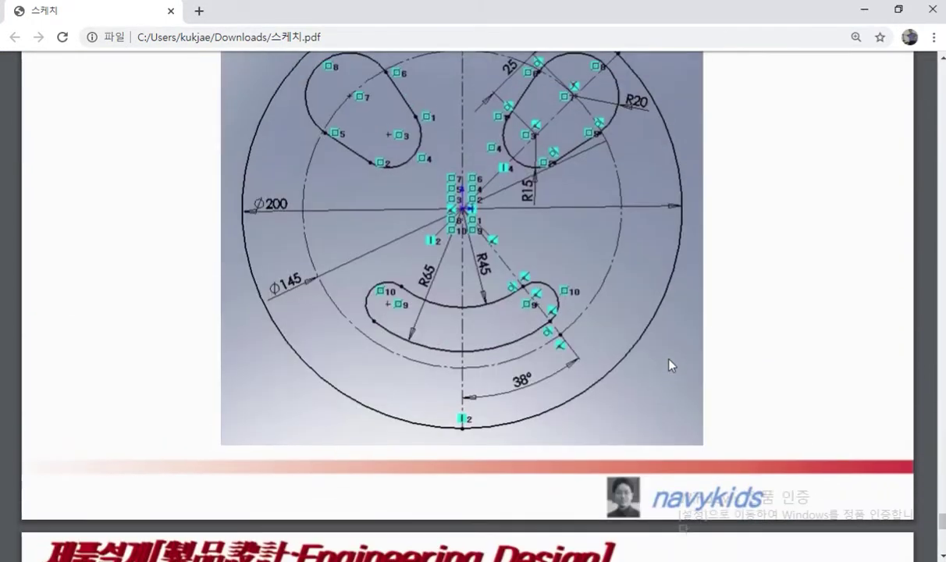
pyautogui.scroll(3, 669, 364)
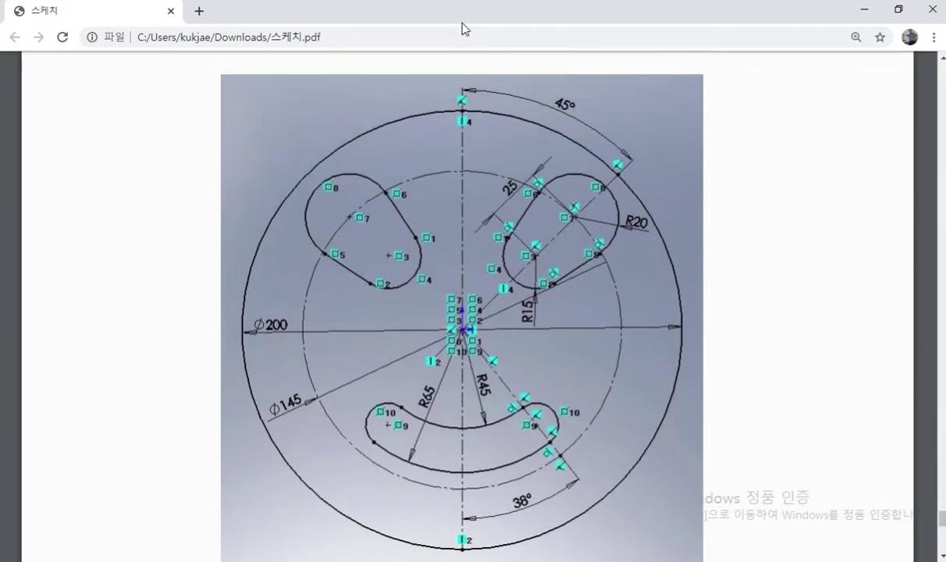
pyautogui.press('F12')
pyautogui.moveTo(398, 39)
pyautogui.mouseDown()
pyautogui.moveTo(434, 67)
pyautogui.moveTo(489, 64)
pyautogui.mouseUp()
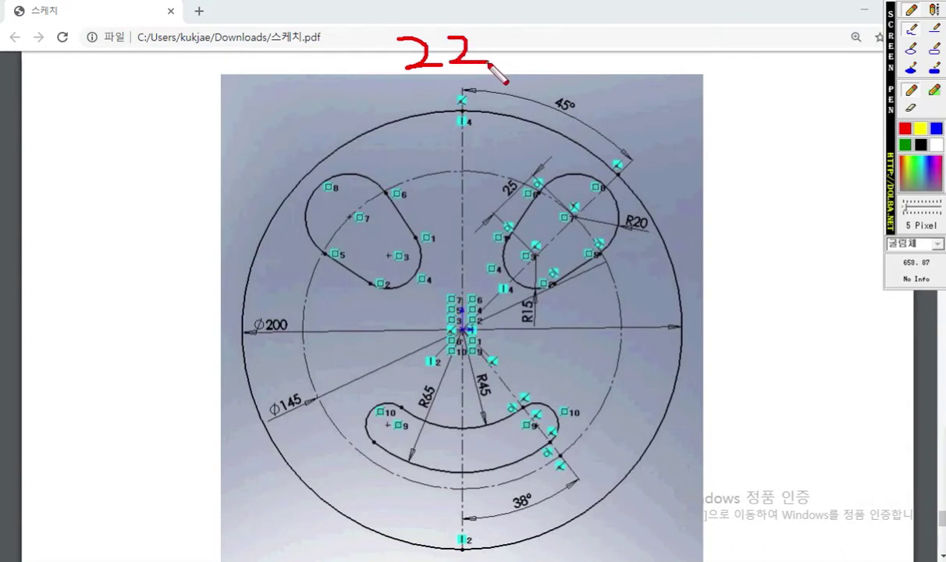
pyautogui.moveTo(400, 407)
pyautogui.mouseDown()
pyautogui.moveTo(384, 401)
pyautogui.moveTo(362, 416)
pyautogui.moveTo(392, 451)
pyautogui.moveTo(462, 468)
pyautogui.moveTo(526, 447)
pyautogui.moveTo(533, 406)
pyautogui.moveTo(445, 425)
pyautogui.moveTo(405, 411)
pyautogui.mouseUp()
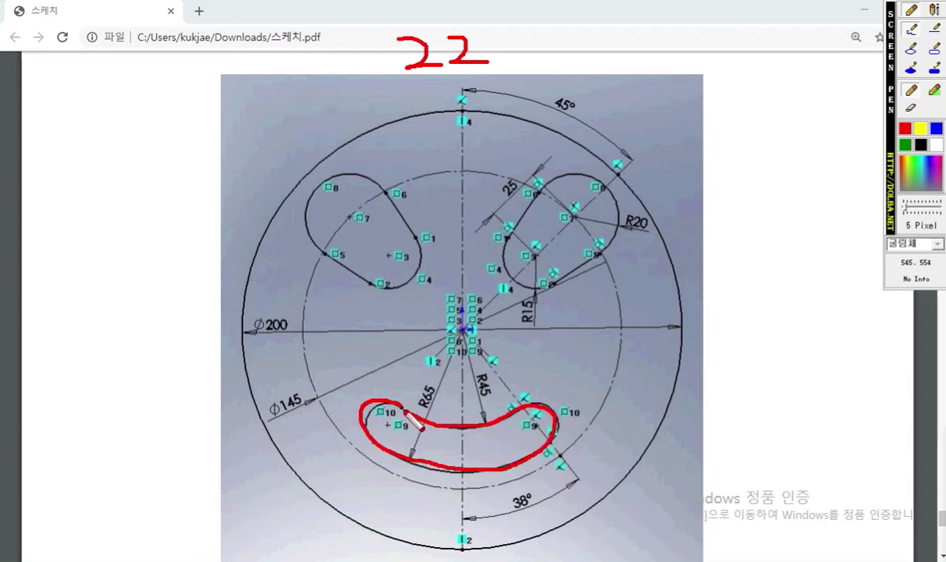
pyautogui.moveTo(350, 156)
pyautogui.mouseDown()
pyautogui.moveTo(337, 191)
pyautogui.moveTo(350, 196)
pyautogui.mouseUp()
pyautogui.moveTo(591, 164)
pyautogui.mouseDown()
pyautogui.moveTo(571, 192)
pyautogui.moveTo(585, 186)
pyautogui.mouseUp()
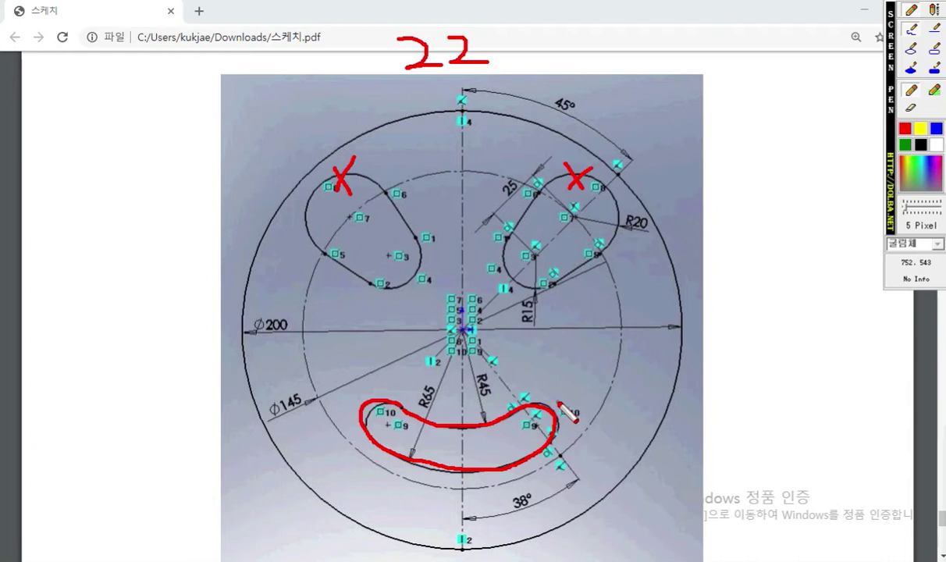
pyautogui.press('Escape')
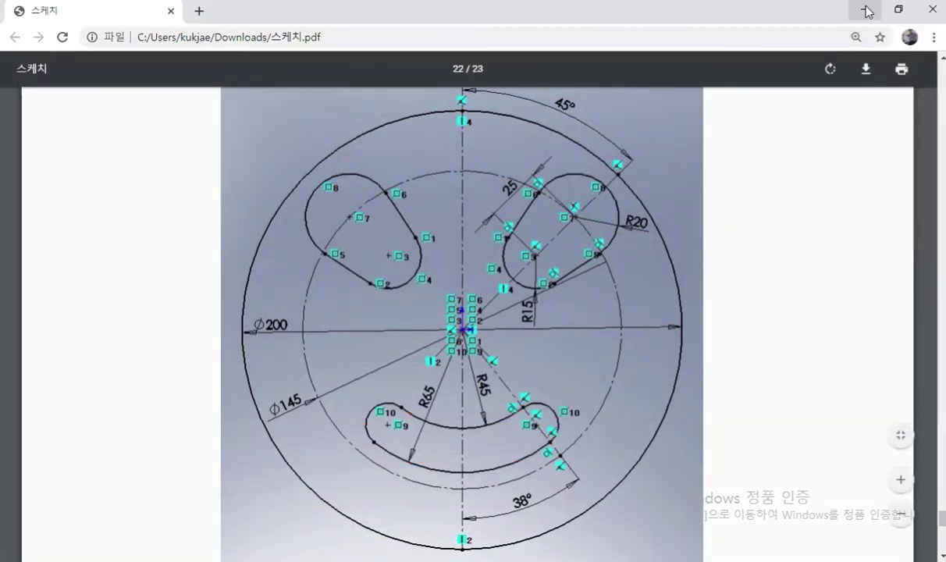
# Restore the PDF window to a smaller size beside SOLIDWORKS and zoom out to the circular plate drawing on page 22
pyautogui.click(900, 12)
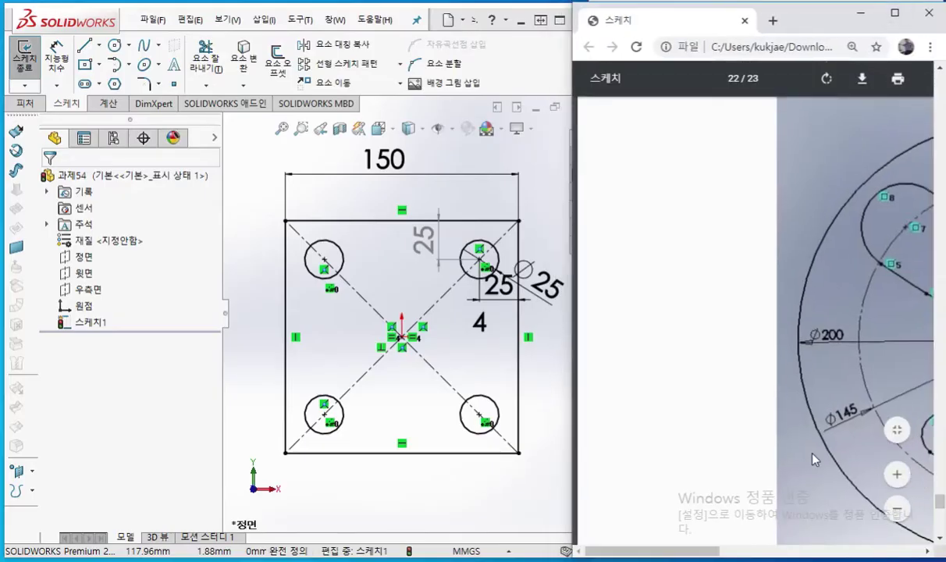
pyautogui.keyDown('ctrl'); pyautogui.scroll(-4, 792, 363); pyautogui.keyUp('ctrl')
pyautogui.keyDown('ctrl'); pyautogui.scroll(2, 792, 363); pyautogui.keyUp('ctrl')
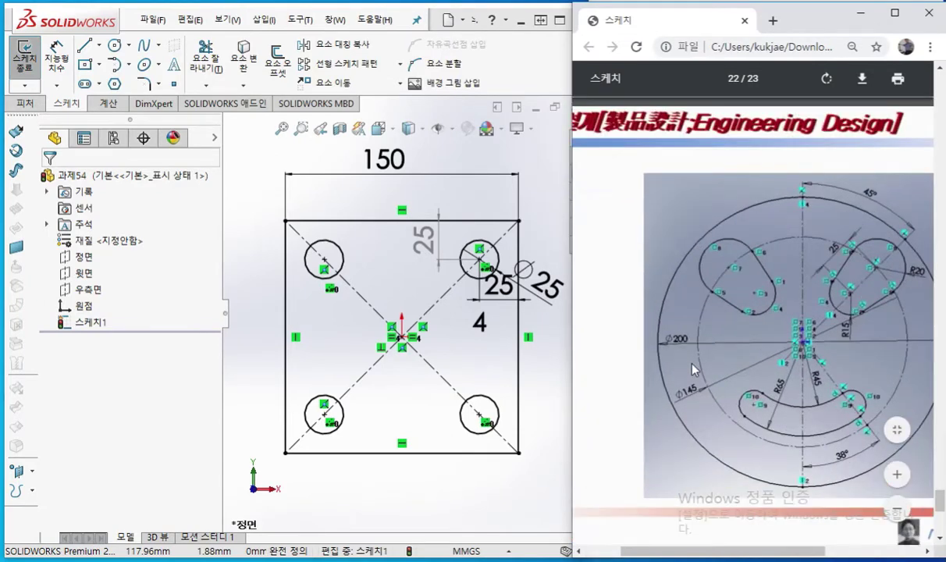
# Switch to SOLIDWORKS and delete all entities and dimensions of the square plate from the open sketch
pyautogui.click(550, 425)
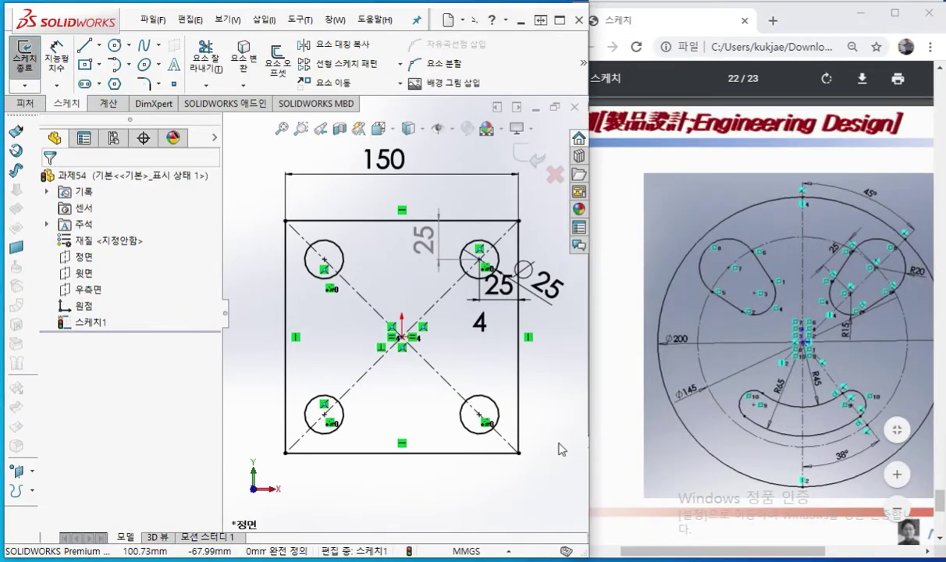
pyautogui.moveTo(537, 457)
pyautogui.mouseDown()
pyautogui.moveTo(272, 175)
pyautogui.moveTo(227, 159)
pyautogui.mouseUp()
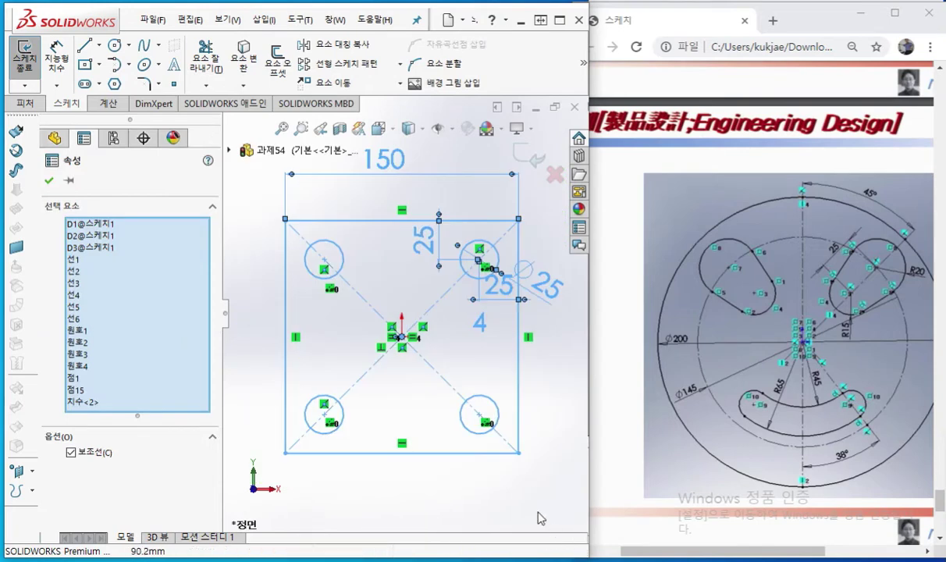
pyautogui.press('Delete')
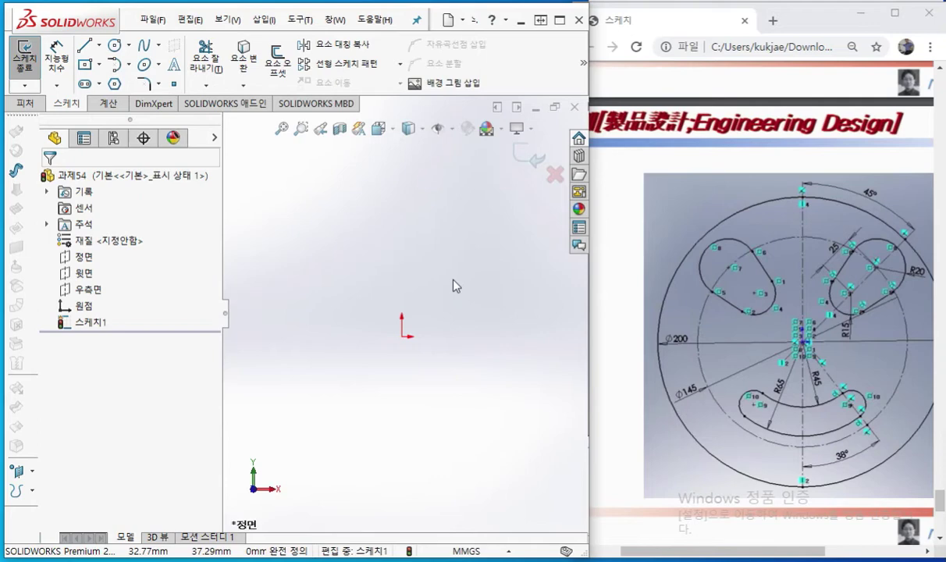
# Mark the Ø200 dimension and the centre point on the reference drawing, and clear the marks
pyautogui.moveTo(690, 353)
pyautogui.mouseDown()
pyautogui.moveTo(633, 348)
pyautogui.moveTo(696, 355)
pyautogui.mouseUp()
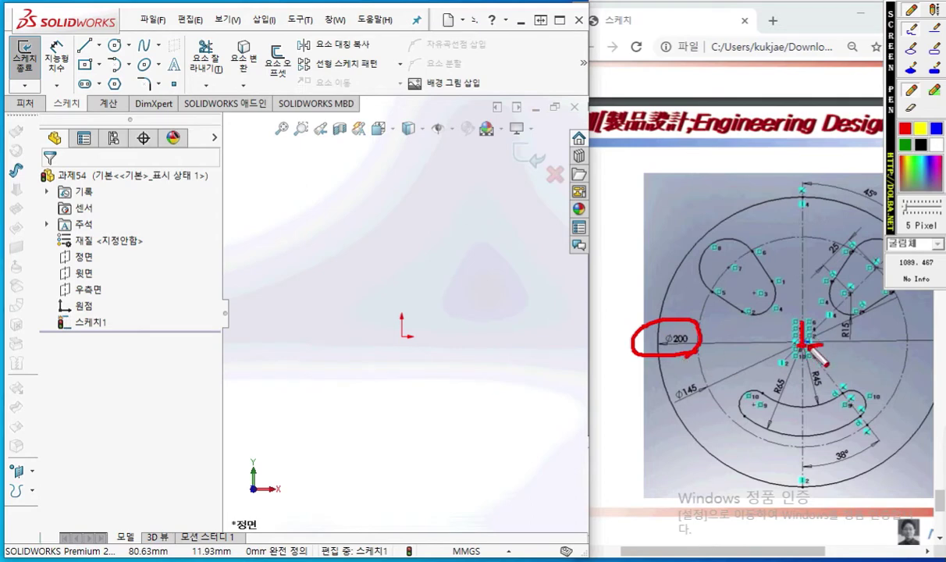
pyautogui.moveTo(801, 351)
pyautogui.mouseDown()
pyautogui.moveTo(800, 339)
pyautogui.moveTo(802, 350)
pyautogui.mouseUp()
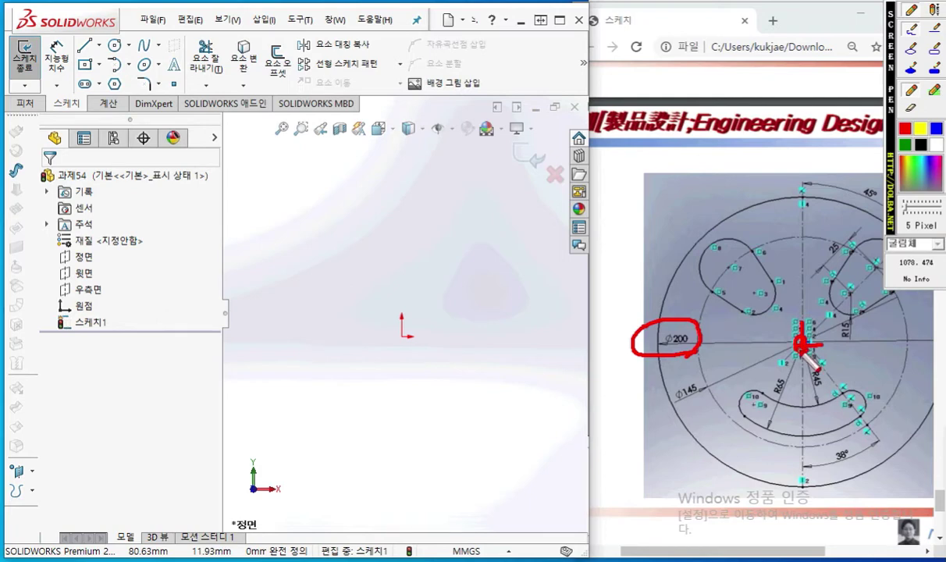
pyautogui.press('Escape')
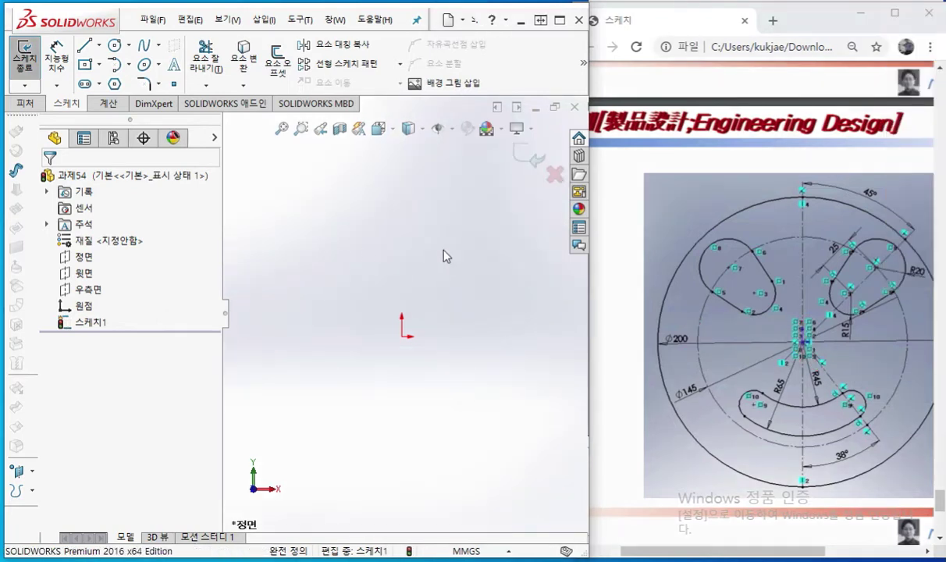
# Sketch a circle centred on the origin with a radius of about 92 mm
pyautogui.press('c')
pyautogui.click(402, 336)
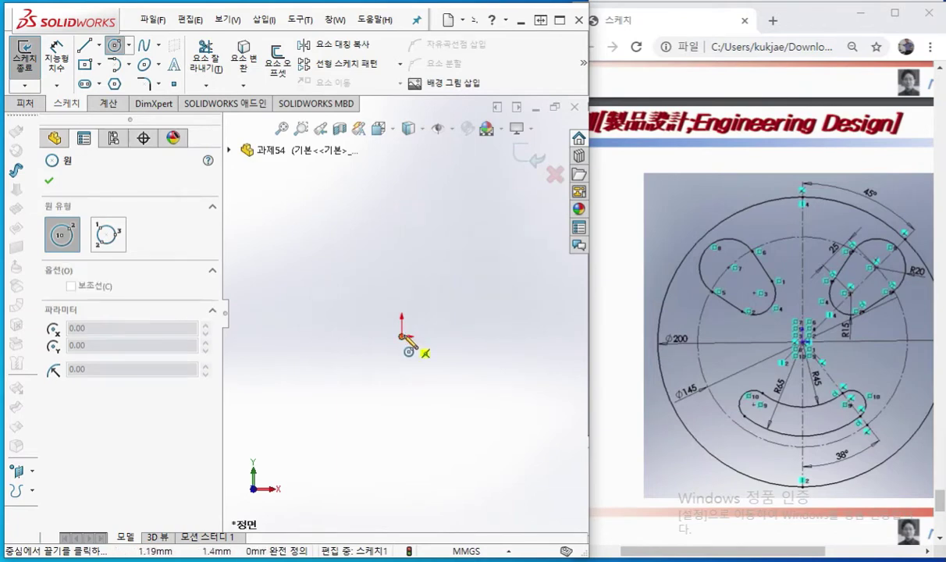
pyautogui.click(316, 237)
# Dimension the circle's diameter as 200 mm and place the dimension text outside the circle's upper-left edge
pyautogui.rightClick(386, 257)
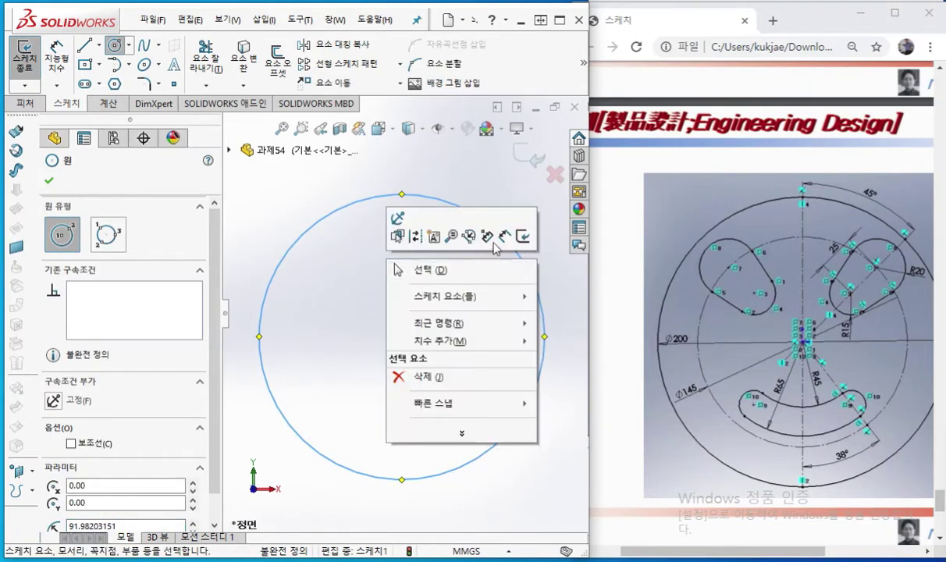
pyautogui.click(504, 236)
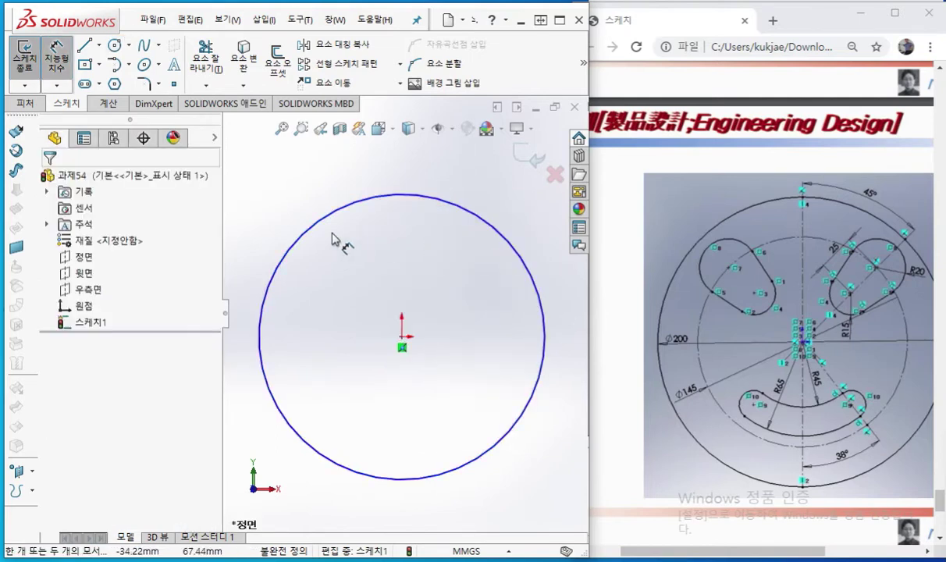
pyautogui.click(294, 240)
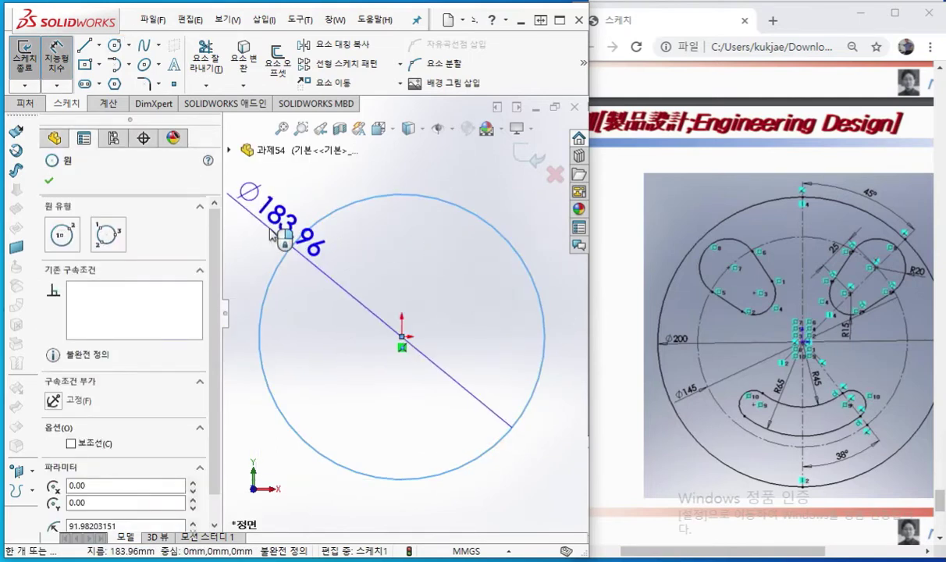
pyautogui.click(272, 237)
pyautogui.write('200')
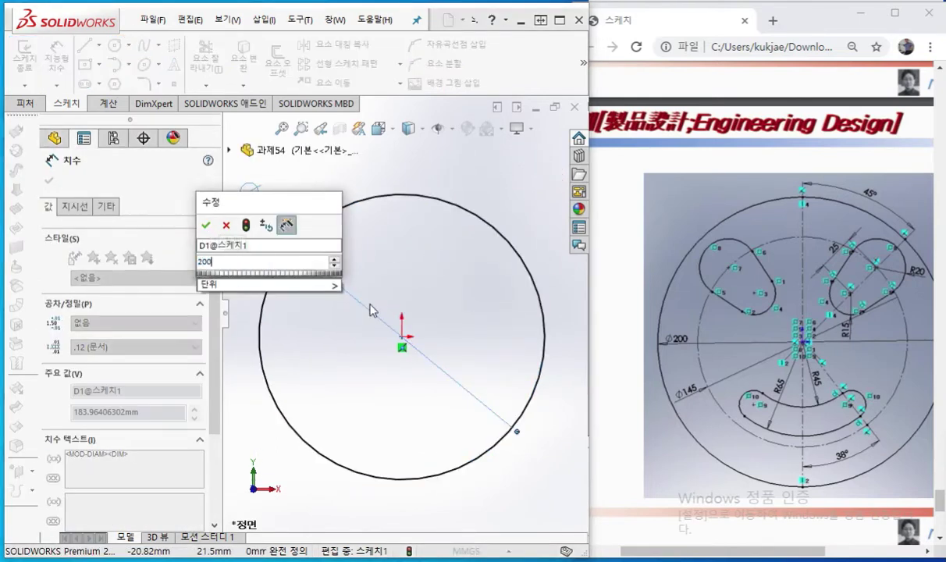
pyautogui.press('Return')
pyautogui.click(327, 330)
pyautogui.moveTo(277, 209); pyautogui.dragTo(265, 199)
pyautogui.click(319, 342)
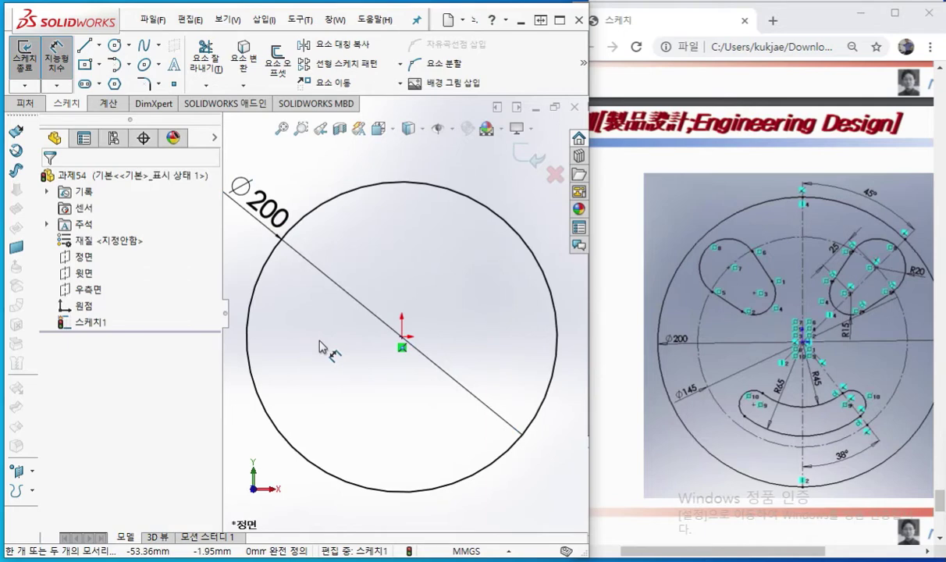
# Mark the Ø145 dimension, the sketch origin and the Offset Entities command, with an arrow from the command to the 200 mm circle
pyautogui.press('F2')
pyautogui.moveTo(707, 400)
pyautogui.mouseDown()
pyautogui.moveTo(671, 377)
pyautogui.moveTo(704, 413)
pyautogui.mouseUp()
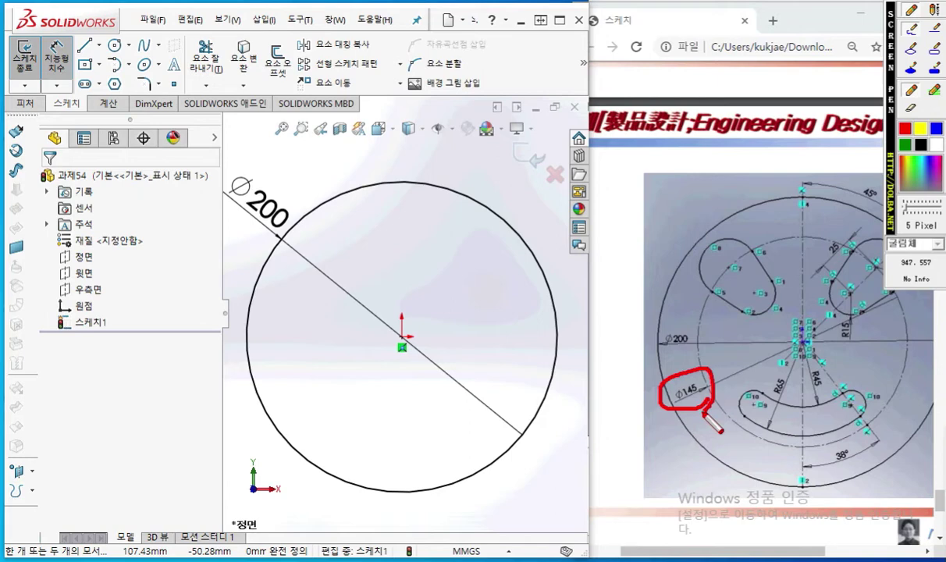
pyautogui.moveTo(412, 344)
pyautogui.mouseDown()
pyautogui.moveTo(387, 337)
pyautogui.moveTo(420, 353)
pyautogui.mouseUp()
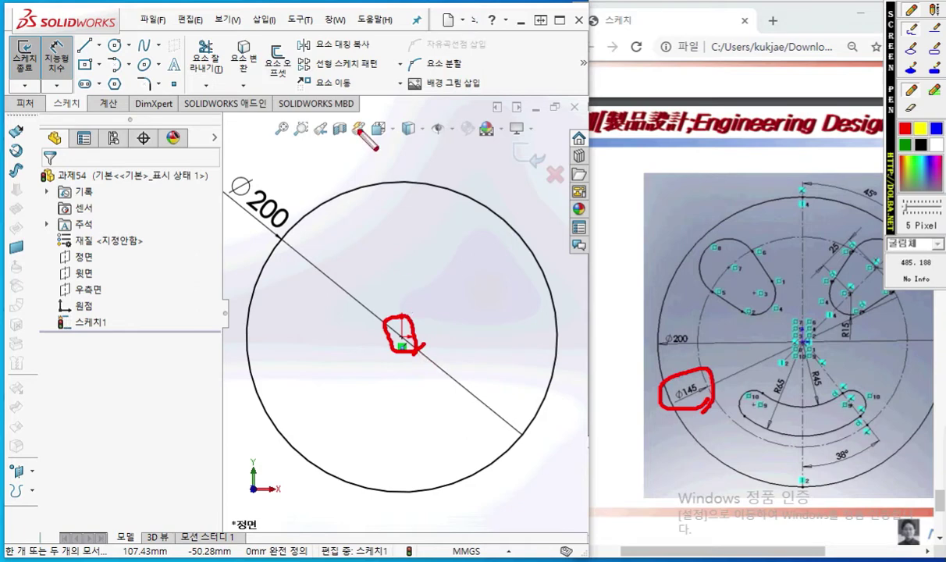
pyautogui.moveTo(300, 69)
pyautogui.mouseDown()
pyautogui.moveTo(271, 84)
pyautogui.moveTo(251, 55)
pyautogui.moveTo(275, 35)
pyautogui.moveTo(301, 64)
pyautogui.moveTo(285, 140)
pyautogui.moveTo(344, 188)
pyautogui.moveTo(322, 182)
pyautogui.mouseUp()
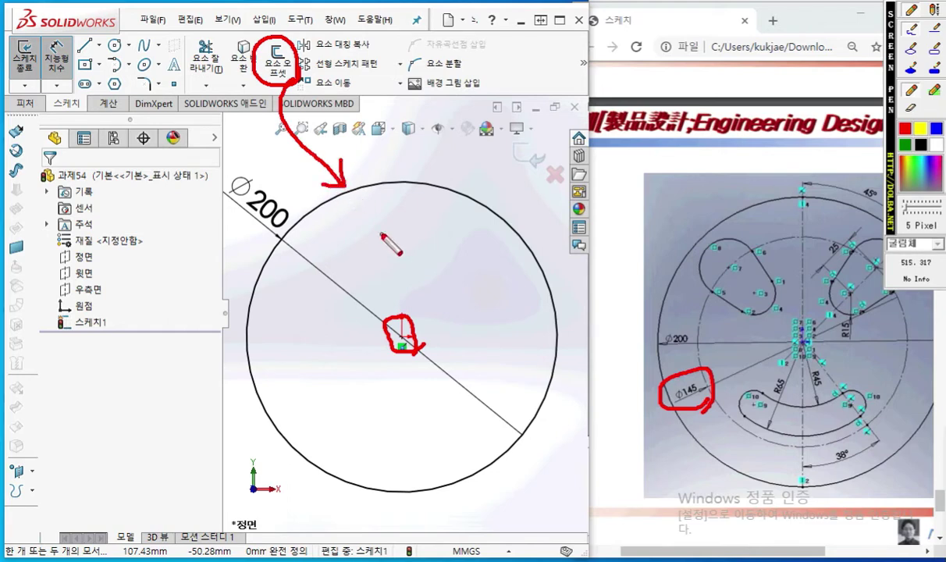
# Write the subtraction 200 − 145 = 55 by hand beside the 200 mm circle
pyautogui.moveTo(487, 156)
pyautogui.mouseDown()
pyautogui.moveTo(499, 153)
pyautogui.moveTo(507, 176)
pyautogui.moveTo(532, 150)
pyautogui.moveTo(551, 174)
pyautogui.moveTo(560, 150)
pyautogui.mouseUp()
pyautogui.moveTo(504, 197)
pyautogui.mouseDown()
pyautogui.moveTo(506, 225)
pyautogui.moveTo(542, 208)
pyautogui.moveTo(533, 223)
pyautogui.mouseUp()
pyautogui.moveTo(563, 190)
pyautogui.mouseDown()
pyautogui.moveTo(550, 205)
pyautogui.moveTo(575, 204)
pyautogui.mouseUp()
pyautogui.moveTo(488, 235); pyautogui.dragTo(582, 234)
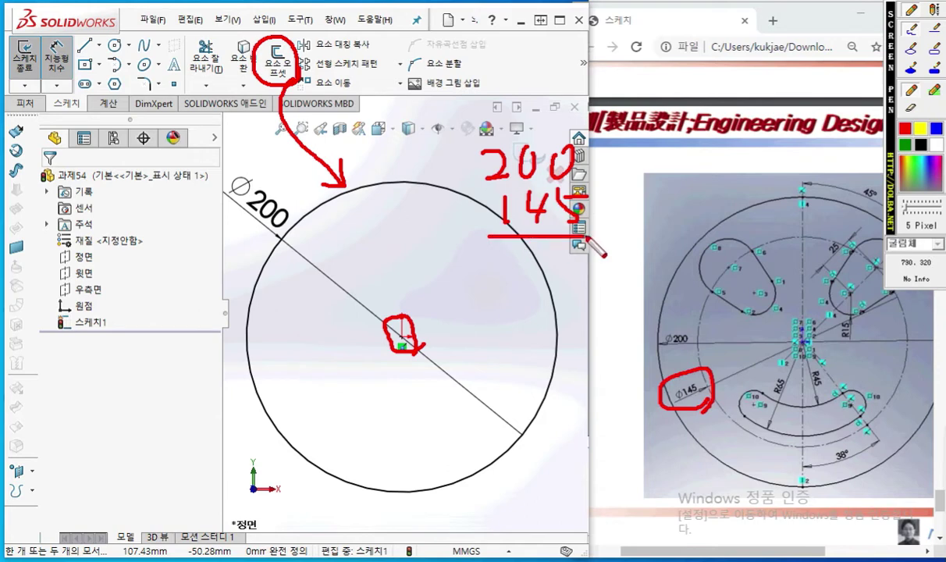
pyautogui.moveTo(537, 257); pyautogui.dragTo(529, 287)
pyautogui.moveTo(536, 257)
pyautogui.mouseDown()
pyautogui.moveTo(551, 254)
pyautogui.moveTo(557, 287)
pyautogui.moveTo(581, 252)
pyautogui.mouseUp()
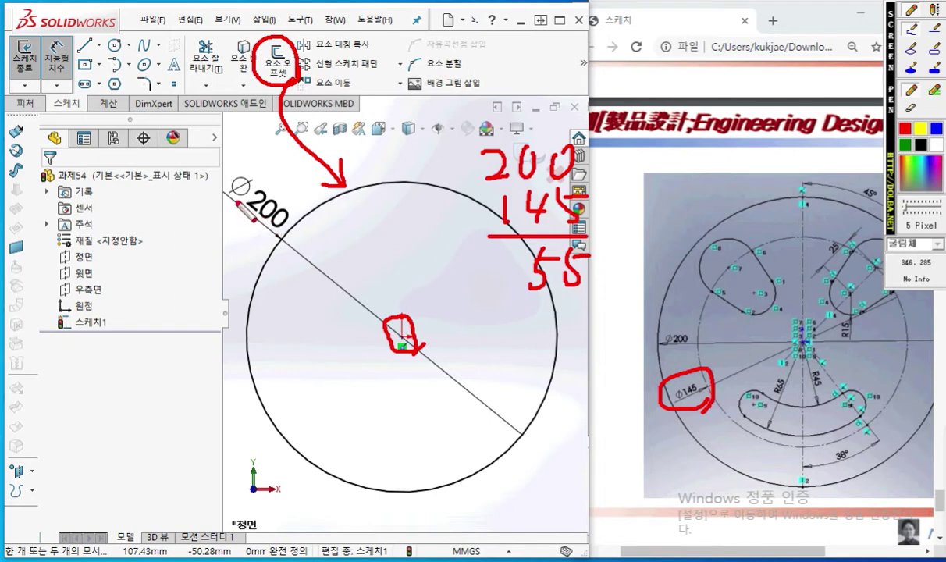
# Circle the dimension's diameter symbol, write the division of 55 by 2 as 27.5, circle that result and clear all the marks
pyautogui.moveTo(246, 191)
pyautogui.mouseDown()
pyautogui.moveTo(231, 167)
pyautogui.moveTo(250, 196)
pyautogui.mouseUp()
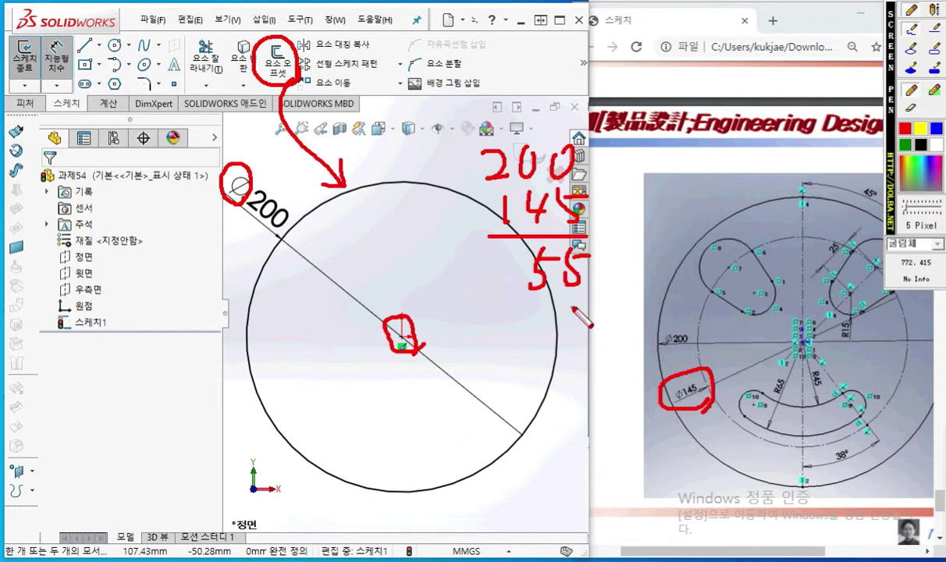
pyautogui.click(601, 265)
pyautogui.moveTo(565, 315); pyautogui.dragTo(601, 334)
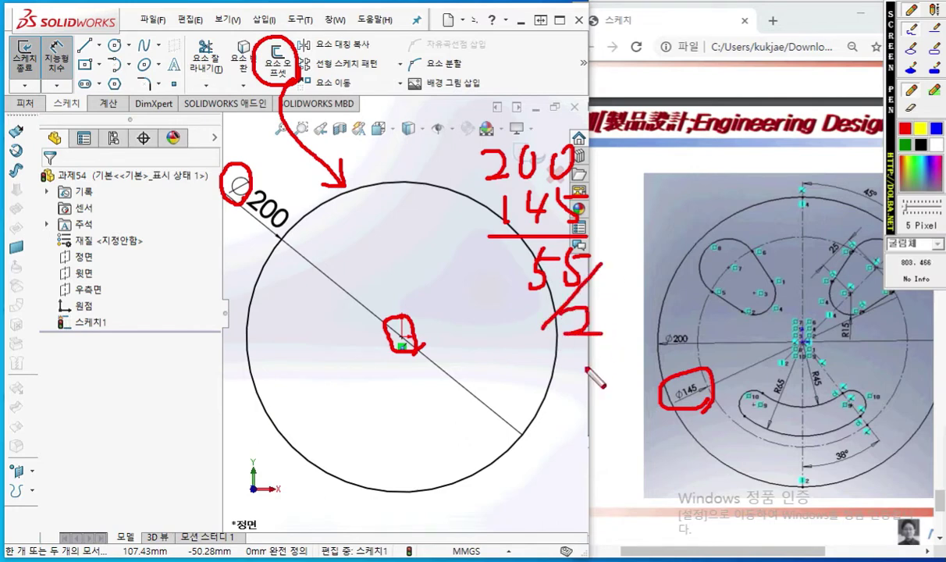
pyautogui.moveTo(528, 373); pyautogui.dragTo(574, 397)
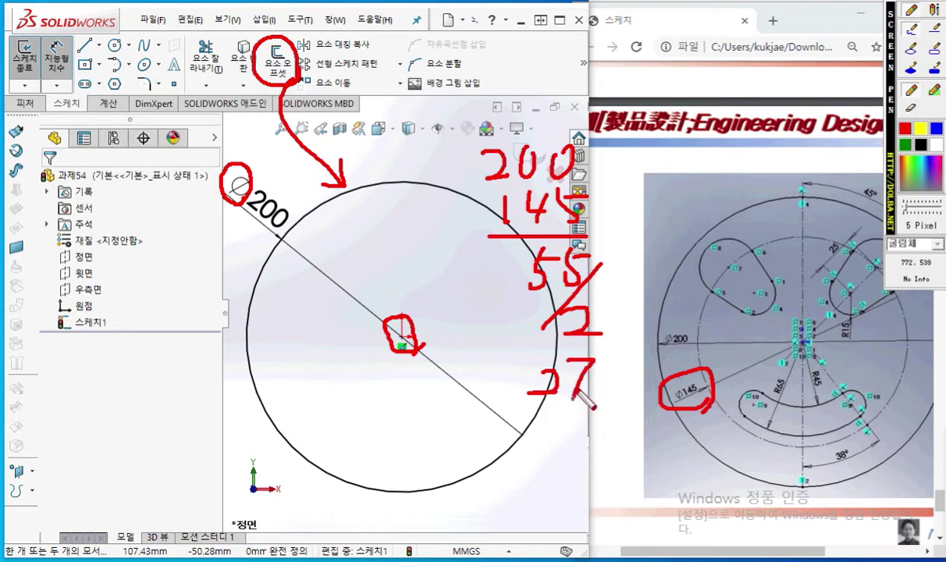
pyautogui.click(588, 394)
pyautogui.moveTo(612, 366)
pyautogui.mouseDown()
pyautogui.moveTo(605, 396)
pyautogui.moveTo(632, 375)
pyautogui.mouseUp()
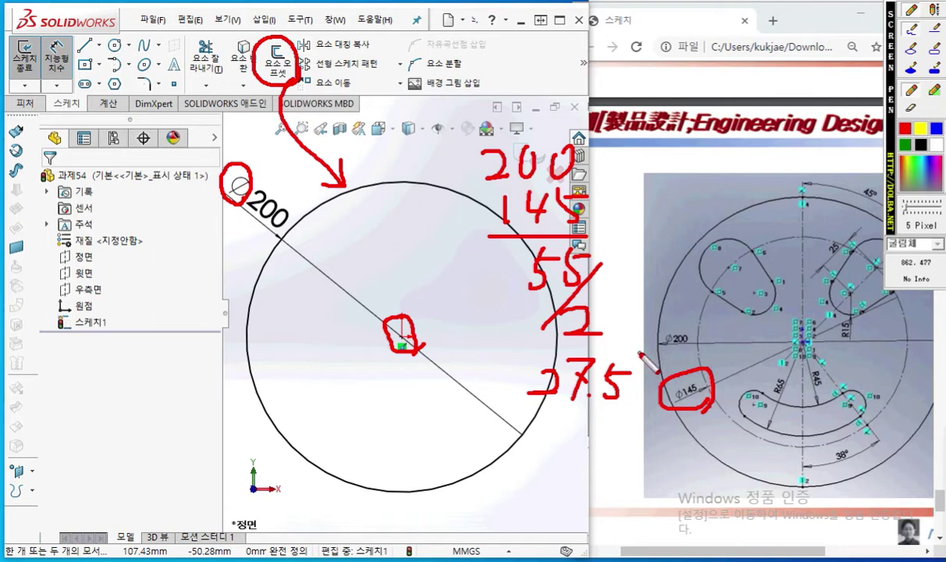
pyautogui.moveTo(624, 386)
pyautogui.mouseDown()
pyautogui.moveTo(538, 414)
pyautogui.moveTo(562, 332)
pyautogui.moveTo(634, 409)
pyautogui.mouseUp()
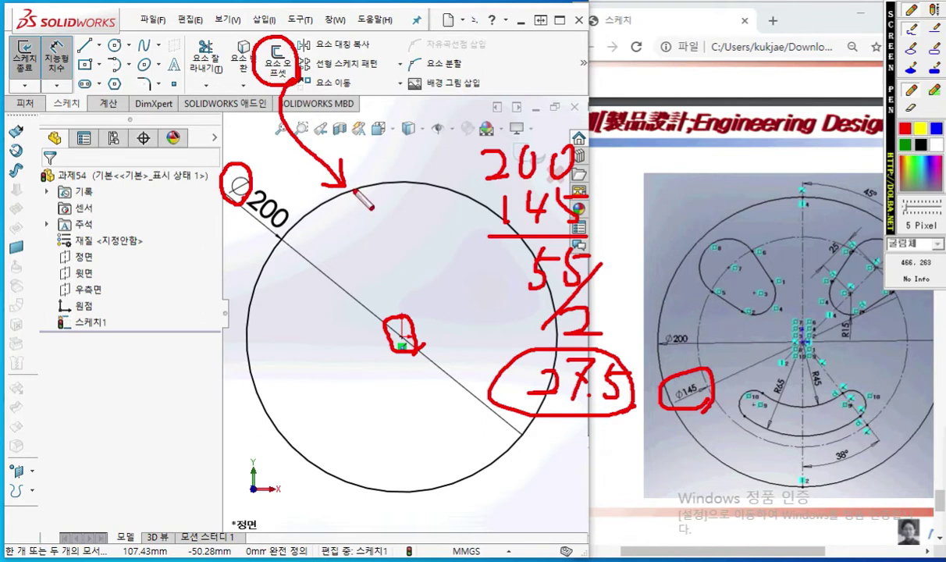
pyautogui.press('Escape')
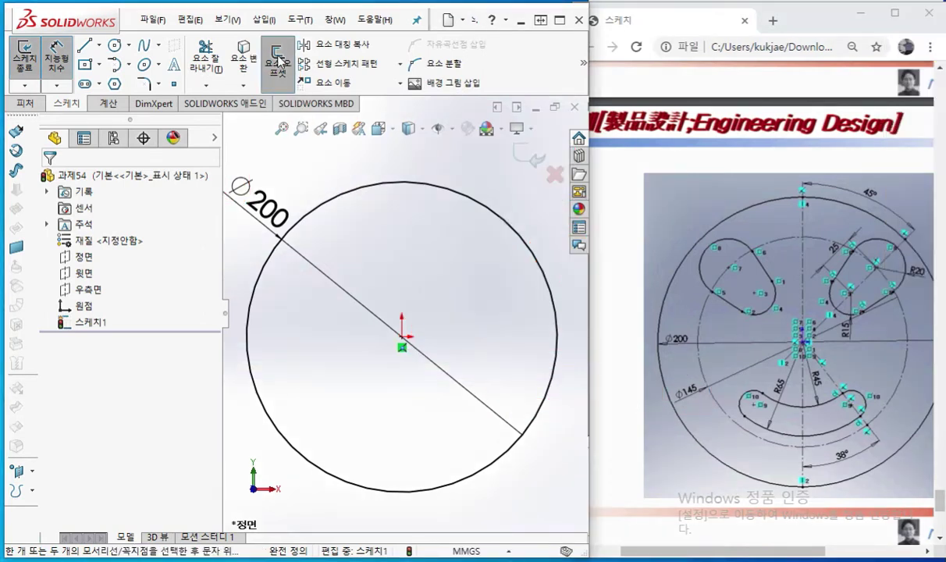
# Start Offset Entities and set the offset distance to half of 200-145, 27.5 mm, briefly marking the value
pyautogui.click(279, 61)
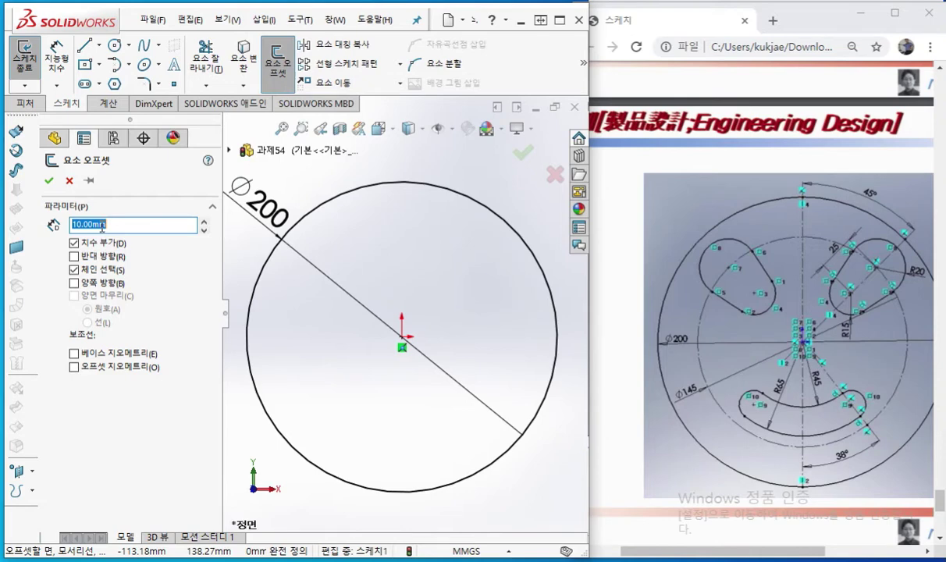
pyautogui.write('200-145')
pyautogui.press('Return')
pyautogui.press('End')
pyautogui.write('/')
pyautogui.write('2')
pyautogui.press('Return')
pyautogui.moveTo(129, 209)
pyautogui.mouseDown()
pyautogui.moveTo(137, 235)
pyautogui.moveTo(55, 222)
pyautogui.moveTo(143, 245)
pyautogui.mouseUp()
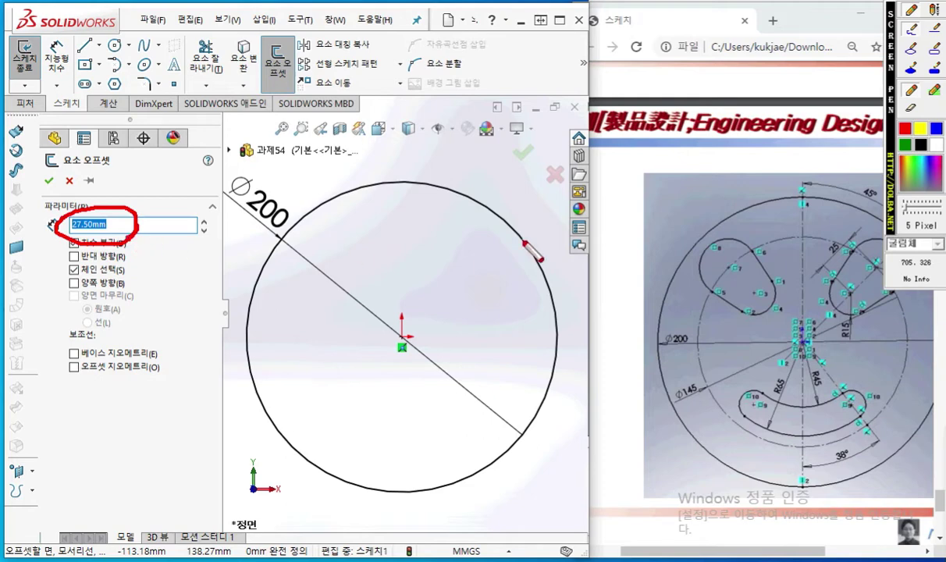
pyautogui.press('Escape')
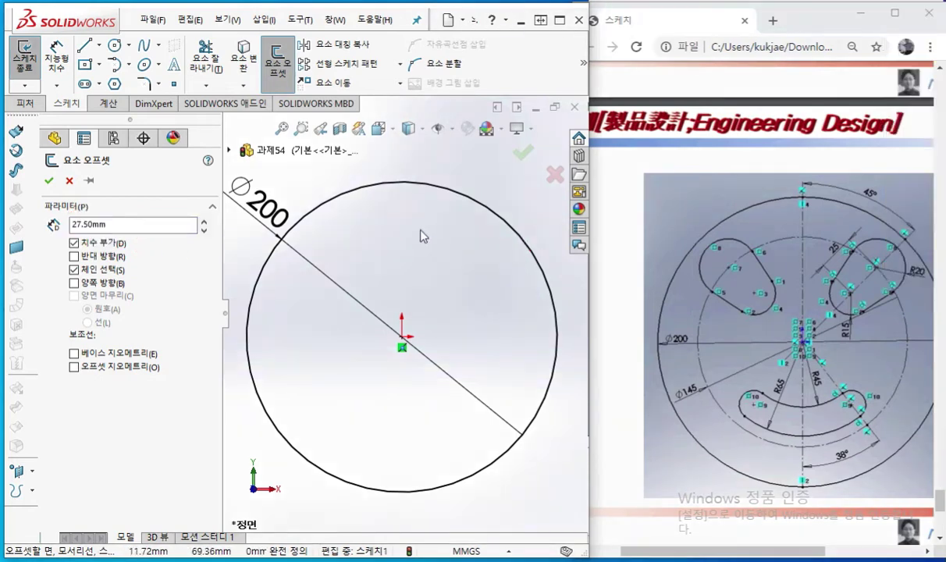
# Choose the 200 mm circle as the entity to offset and reverse the offset direction inward
pyautogui.click(394, 184)
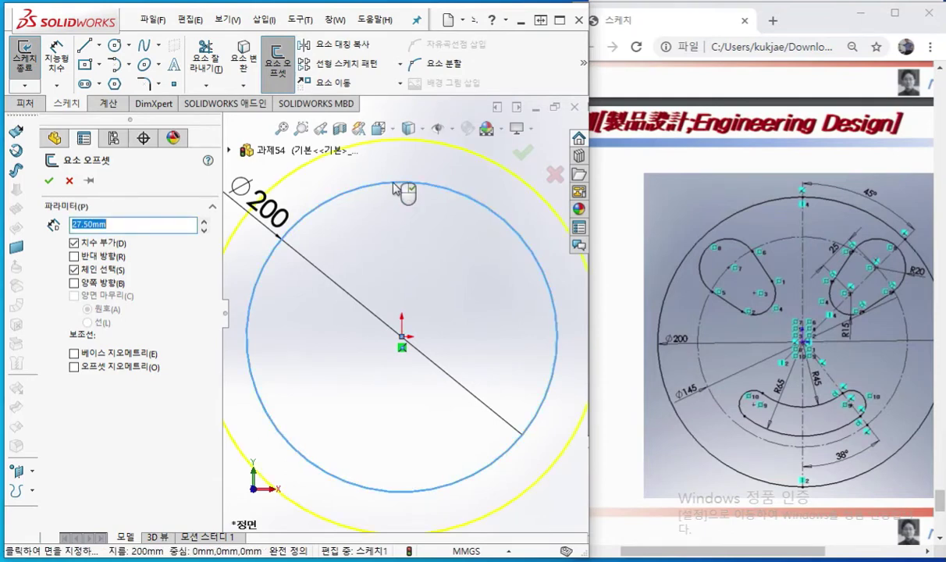
pyautogui.scroll(1, 392, 188)
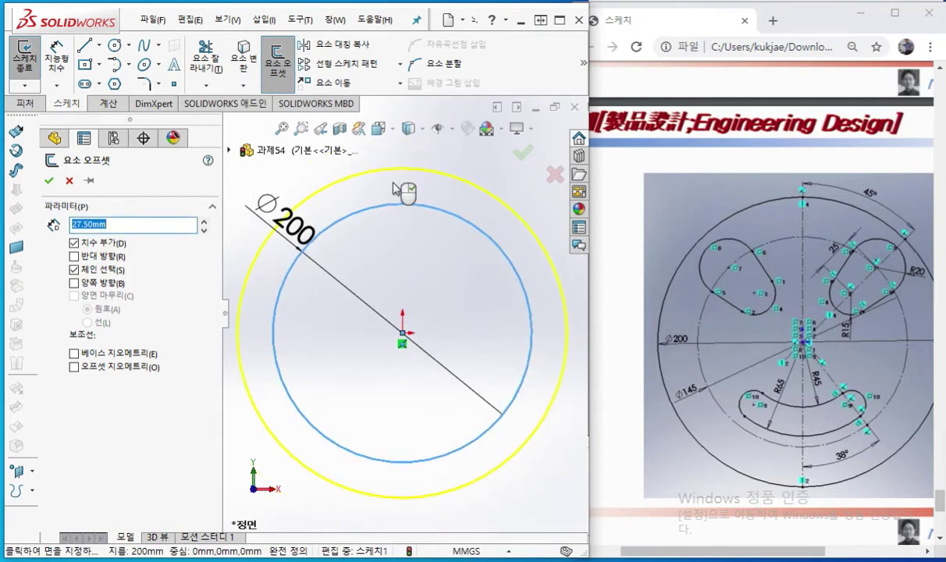
pyautogui.click(77, 256)
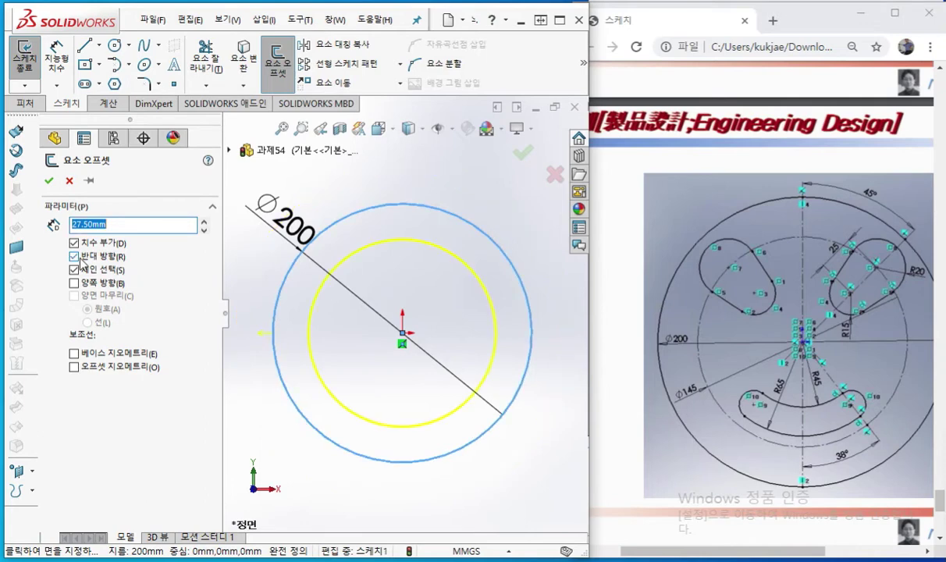
# Mark the reverse direction option, annotate the gap between the two circles with arrows and 27.5, and clear the marks
pyautogui.moveTo(67, 253)
pyautogui.mouseDown()
pyautogui.moveTo(80, 264)
pyautogui.moveTo(98, 248)
pyautogui.mouseUp()
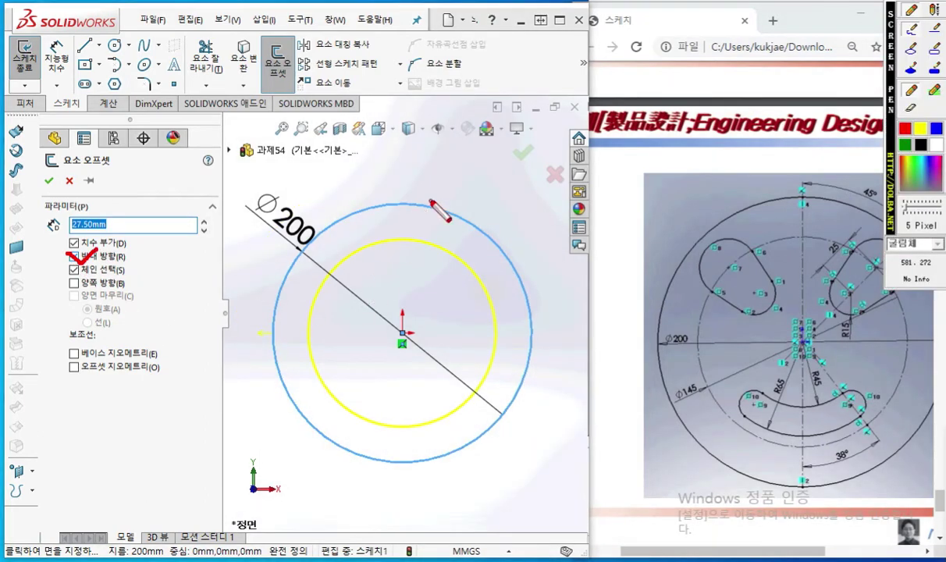
pyautogui.moveTo(445, 194)
pyautogui.mouseDown()
pyautogui.moveTo(432, 254)
pyautogui.moveTo(430, 245)
pyautogui.moveTo(438, 257)
pyautogui.moveTo(443, 206)
pyautogui.moveTo(461, 196)
pyautogui.mouseUp()
pyautogui.moveTo(362, 216); pyautogui.dragTo(382, 231)
pyautogui.moveTo(386, 212)
pyautogui.mouseDown()
pyautogui.moveTo(401, 209)
pyautogui.moveTo(396, 235)
pyautogui.moveTo(422, 222)
pyautogui.moveTo(416, 234)
pyautogui.mouseUp()
pyautogui.click(409, 229)
pyautogui.moveTo(422, 214); pyautogui.dragTo(439, 214)
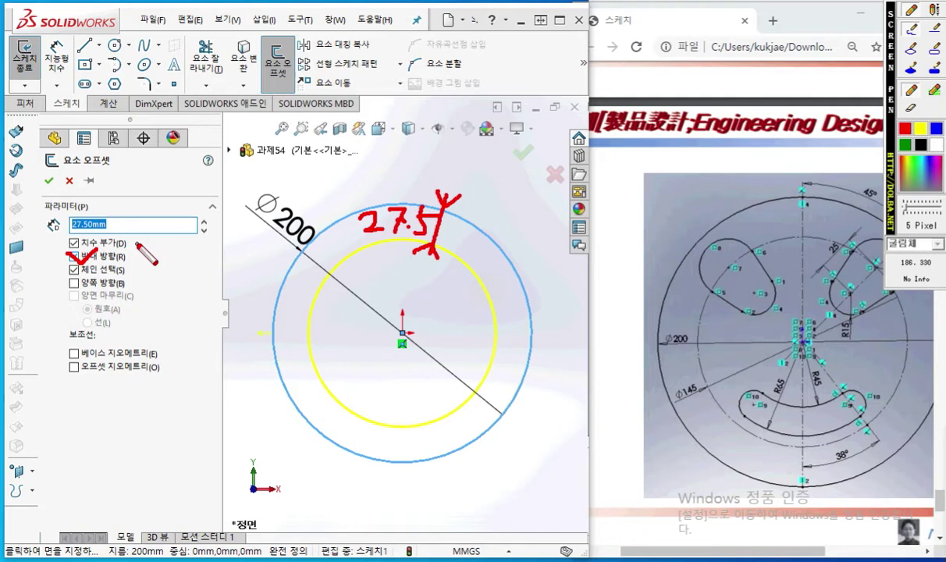
pyautogui.press('Escape')
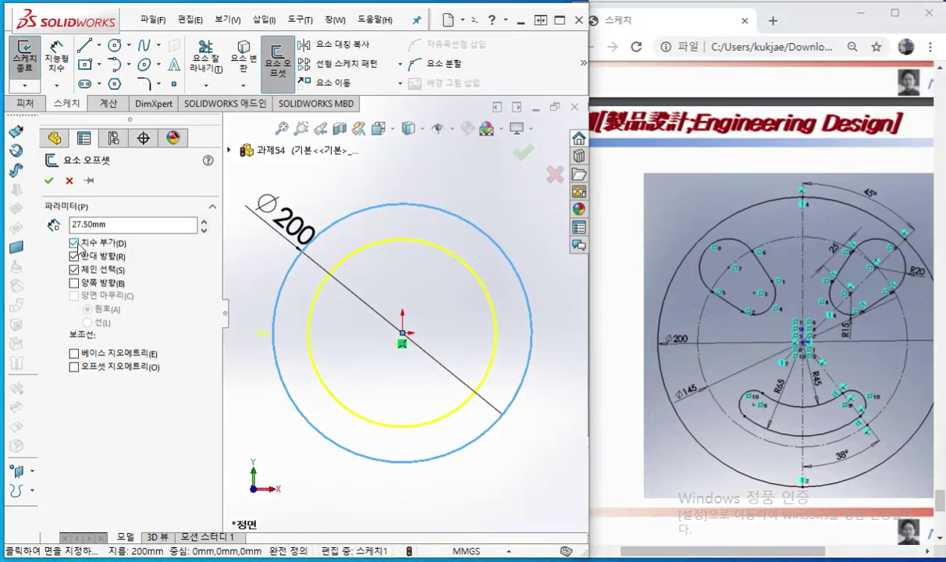
# Turn off adding dimensions for the inward offset and accept it
pyautogui.click(75, 244)
pyautogui.rightClick(354, 244)
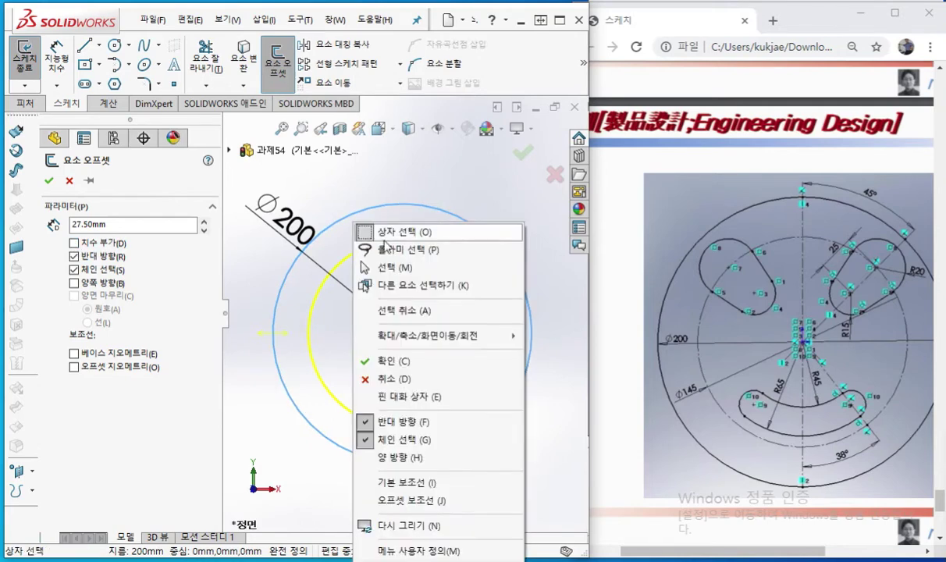
pyautogui.click(394, 361)
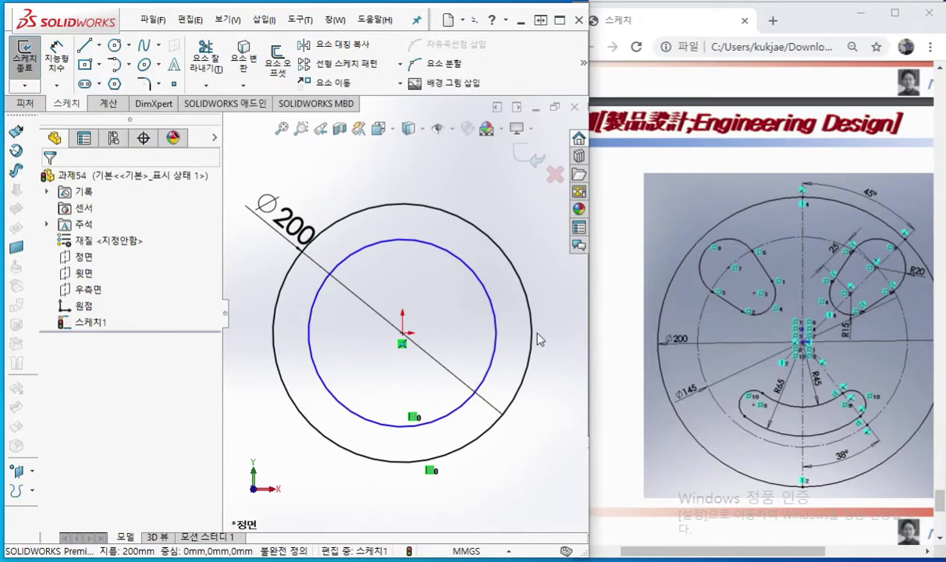
# Mark the offset relation symbols on both circles, illustrate the offset with parallel strokes, clear the marks and inspect the relation
pyautogui.press('F12')
pyautogui.moveTo(403, 405)
pyautogui.mouseDown()
pyautogui.moveTo(402, 429)
pyautogui.moveTo(424, 416)
pyautogui.moveTo(402, 429)
pyautogui.moveTo(434, 481)
pyautogui.moveTo(420, 456)
pyautogui.mouseUp()
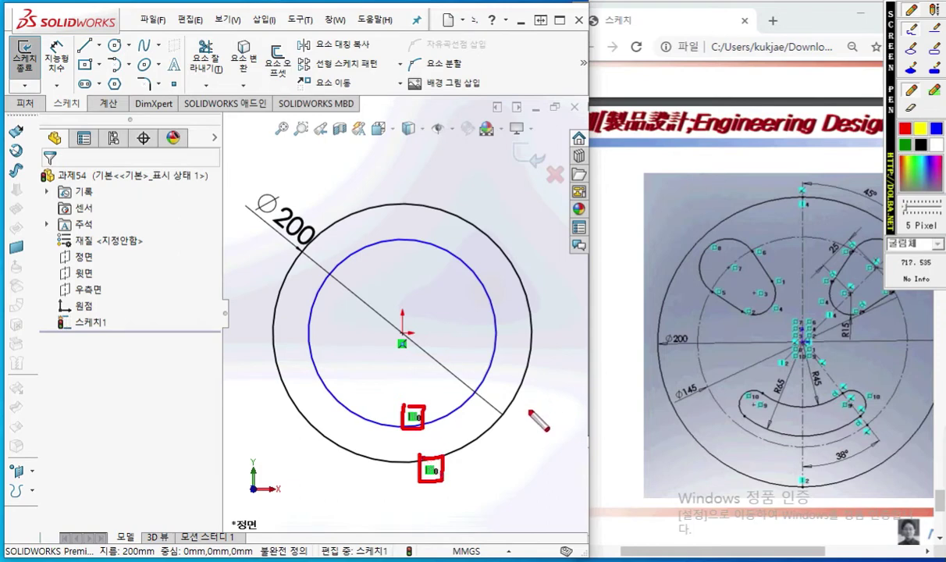
pyautogui.moveTo(458, 288); pyautogui.dragTo(457, 373)
pyautogui.moveTo(469, 291); pyautogui.dragTo(469, 361)
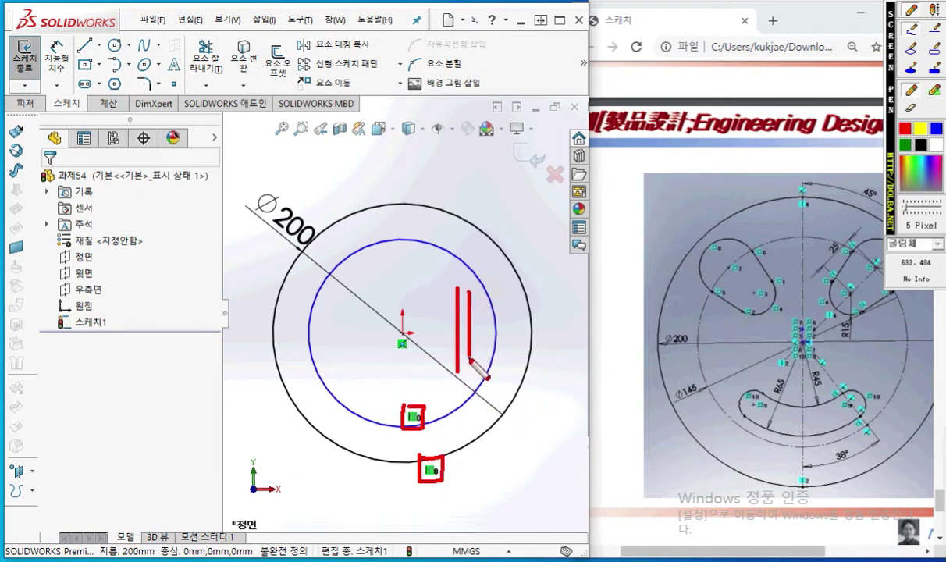
pyautogui.moveTo(488, 311); pyautogui.dragTo(485, 355)
pyautogui.moveTo(504, 295); pyautogui.dragTo(500, 355)
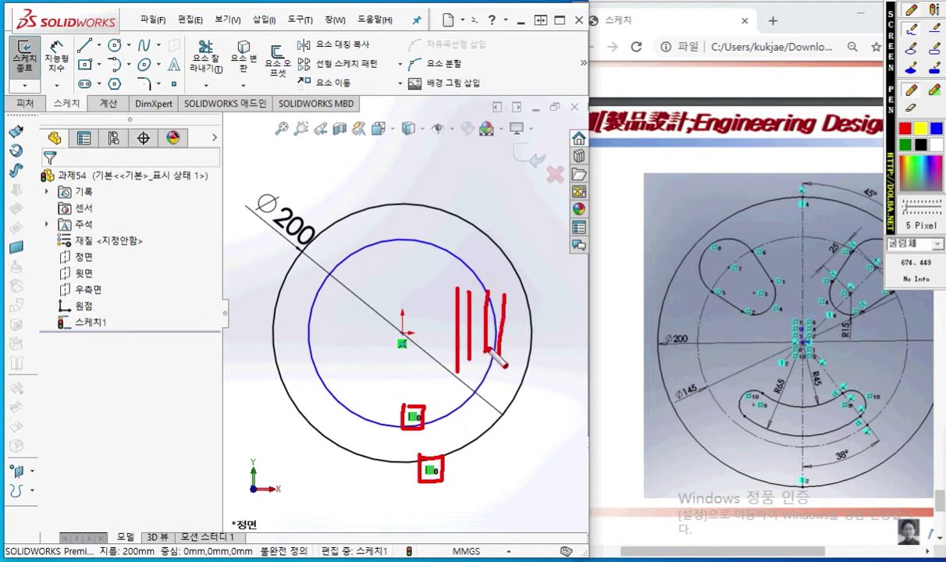
pyautogui.moveTo(449, 365)
pyautogui.mouseDown()
pyautogui.moveTo(412, 405)
pyautogui.moveTo(437, 387)
pyautogui.mouseUp()
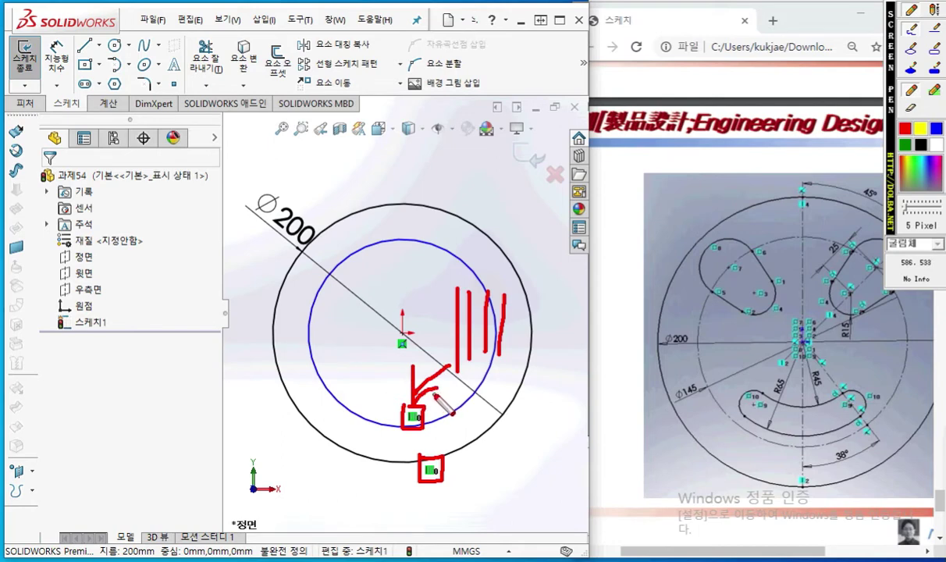
pyautogui.press('Escape')
pyautogui.click(414, 416)
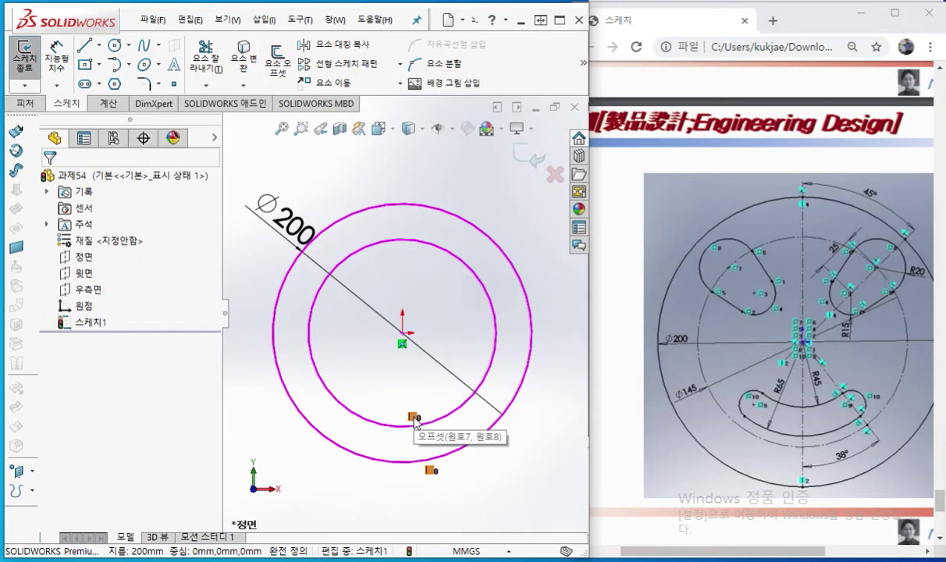
pyautogui.click(443, 302)
# Dimension the inner circle's diameter as 145 mm, placing the text outside the circles' lower-left edge, and leave the dimension tool
pyautogui.rightClick(453, 270)
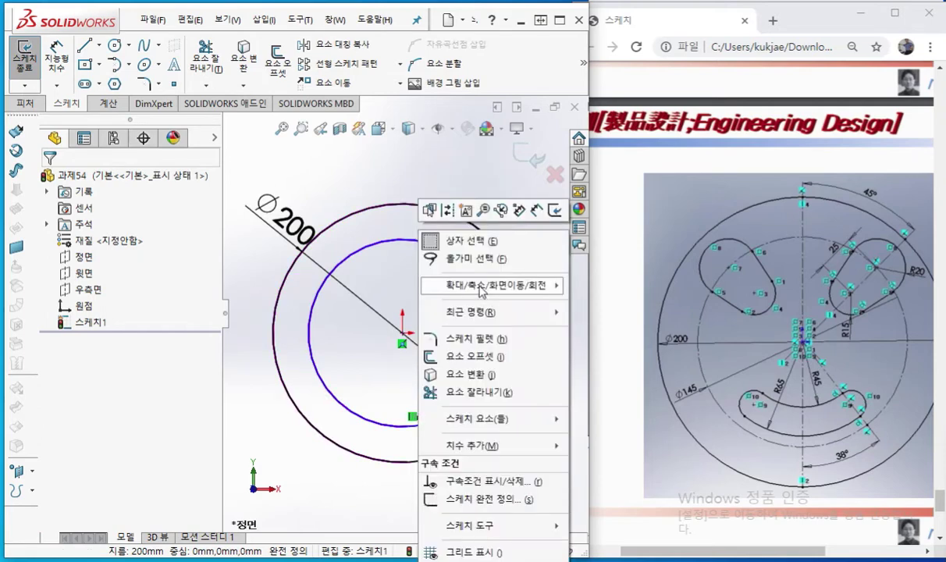
pyautogui.click(536, 210)
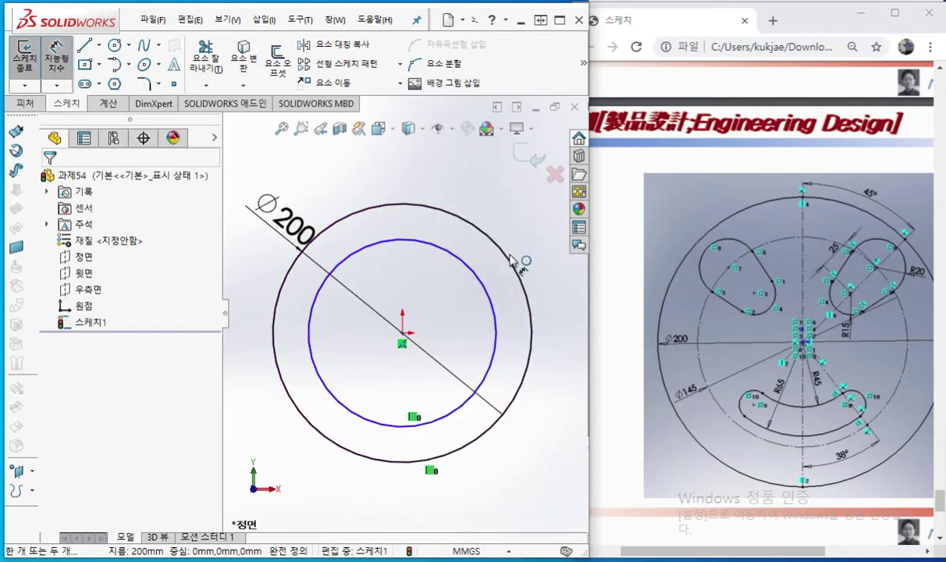
pyautogui.click(473, 272)
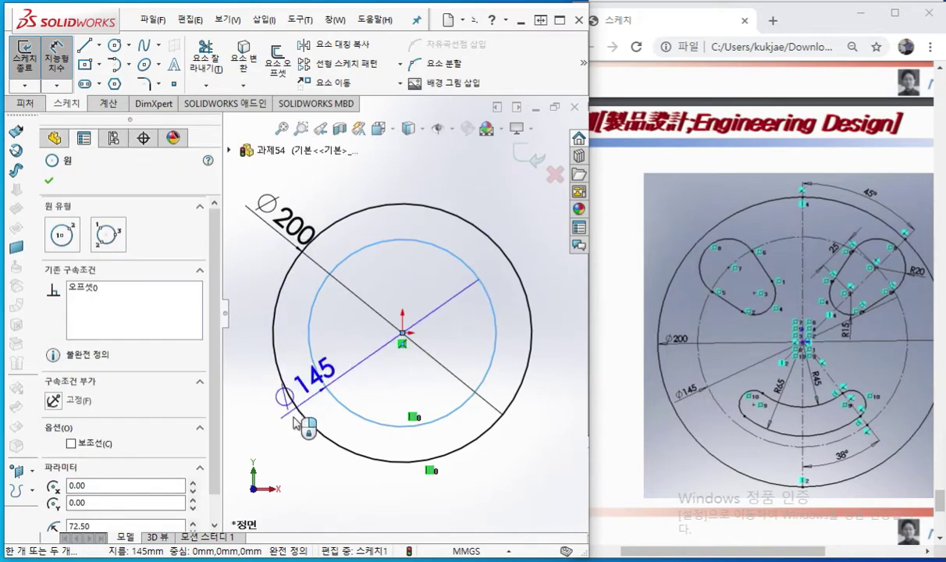
pyautogui.click(267, 446)
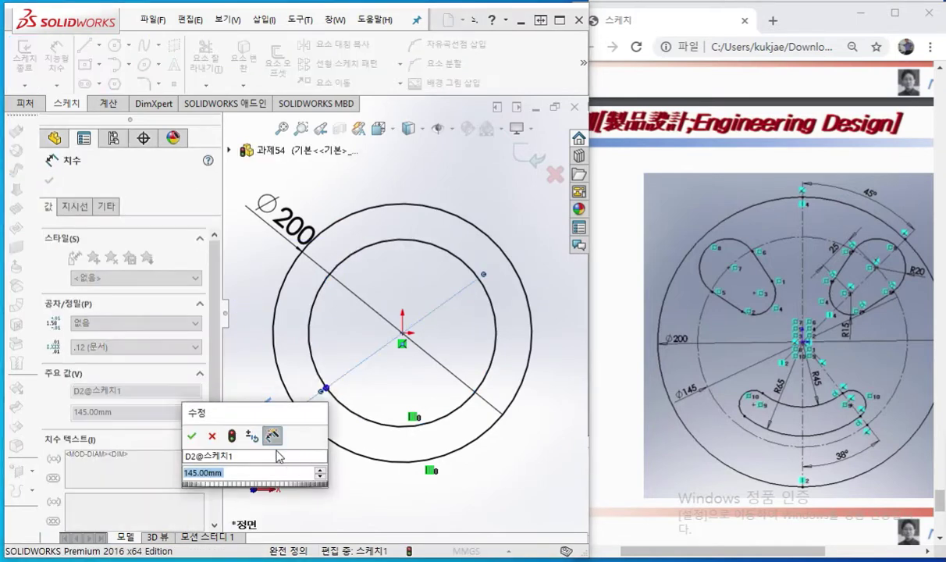
pyautogui.click(191, 436)
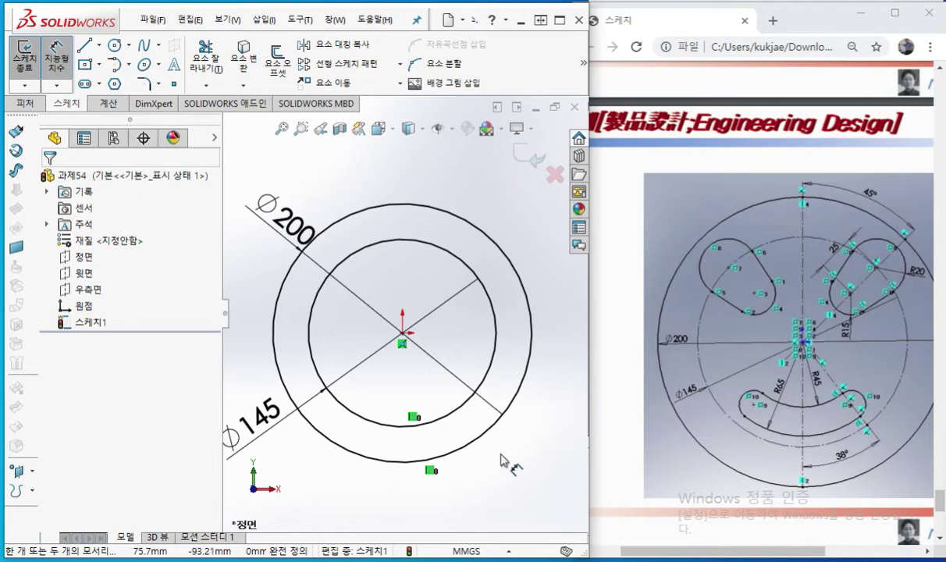
pyautogui.rightClick(509, 322)
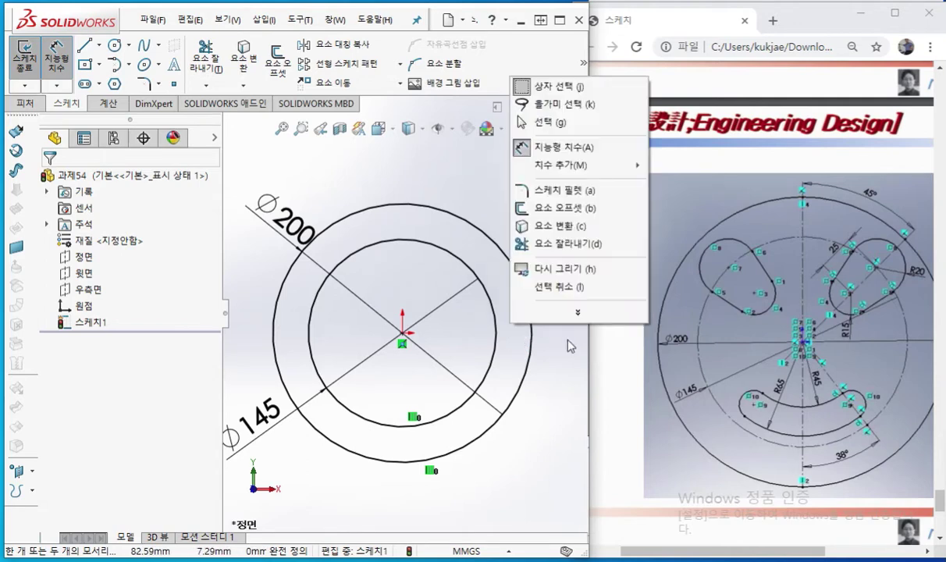
pyautogui.click(519, 121)
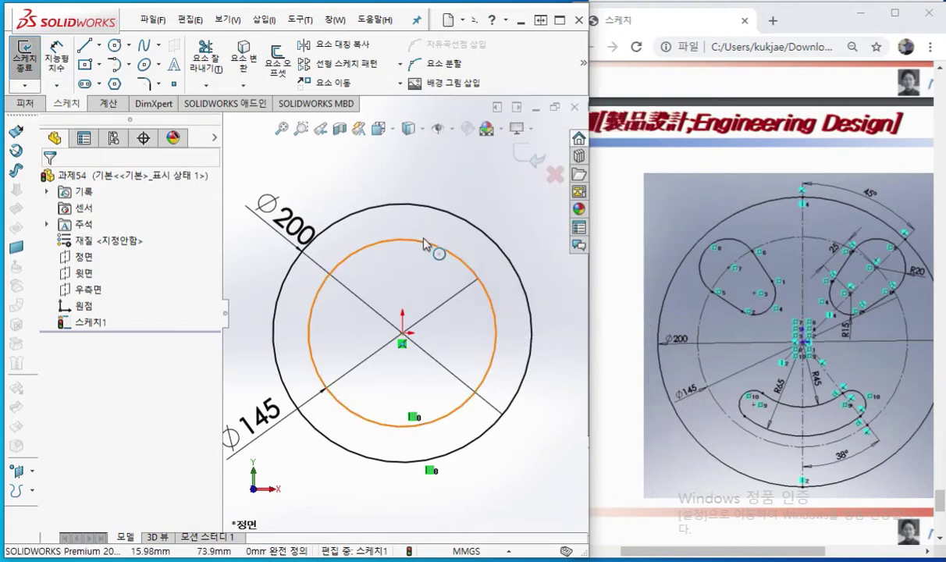
# Delete the inner 145 mm circle together with its dimension
pyautogui.click(434, 248)
pyautogui.press('Delete')
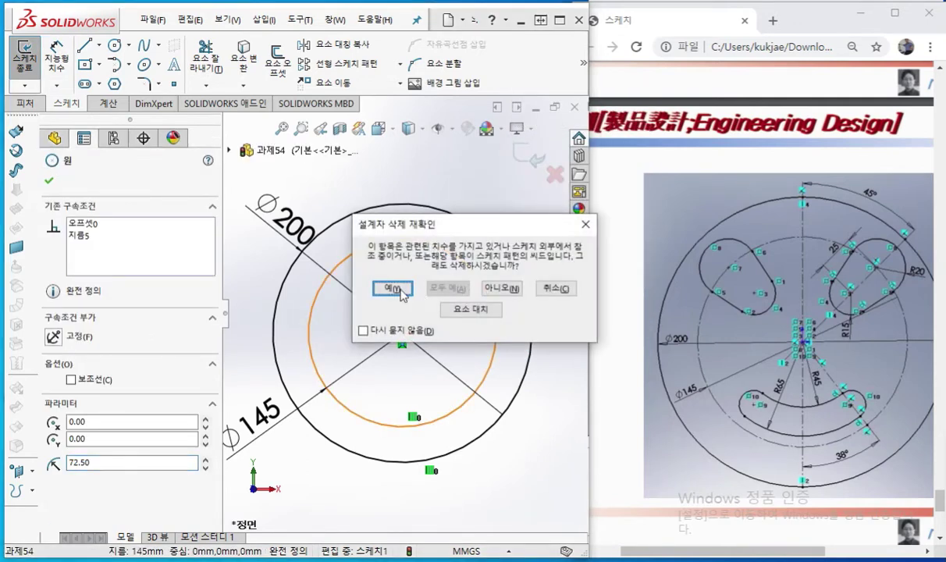
pyautogui.click(373, 276)
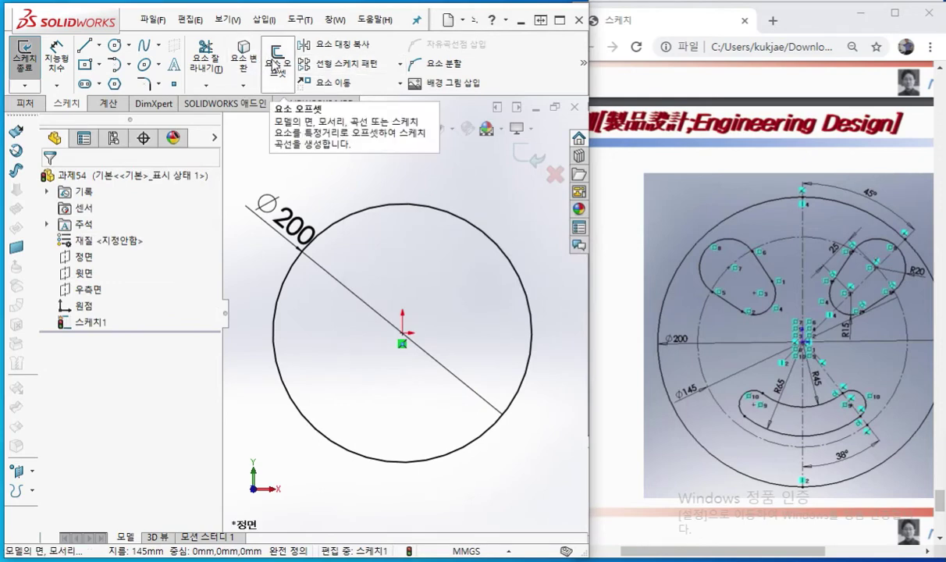
# Circle the Offset Entities command in red, start it and set the offset distance to 55/2 mm
pyautogui.press('F12')
pyautogui.moveTo(284, 92)
pyautogui.mouseDown()
pyautogui.moveTo(268, 32)
pyautogui.moveTo(298, 88)
pyautogui.moveTo(291, 92)
pyautogui.mouseUp()
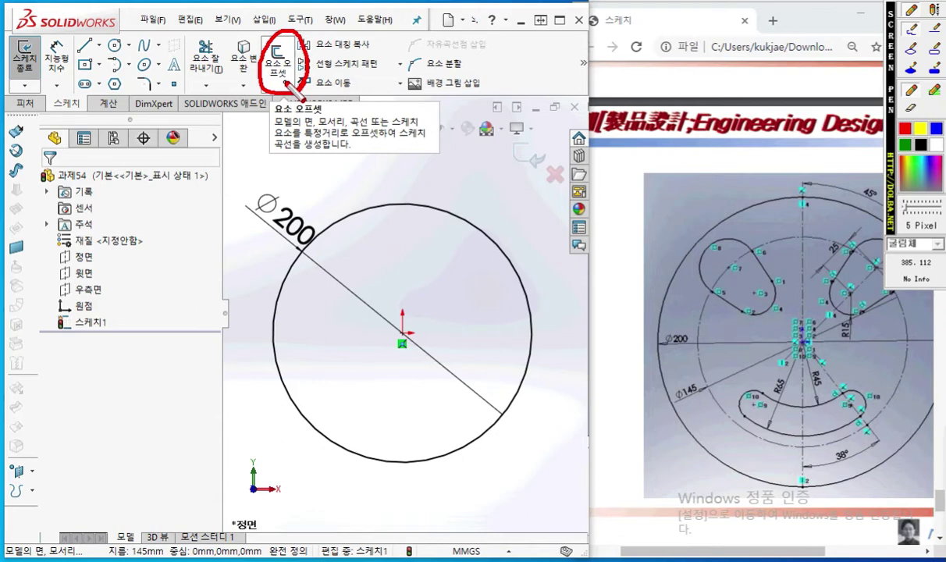
pyautogui.click(277, 69)
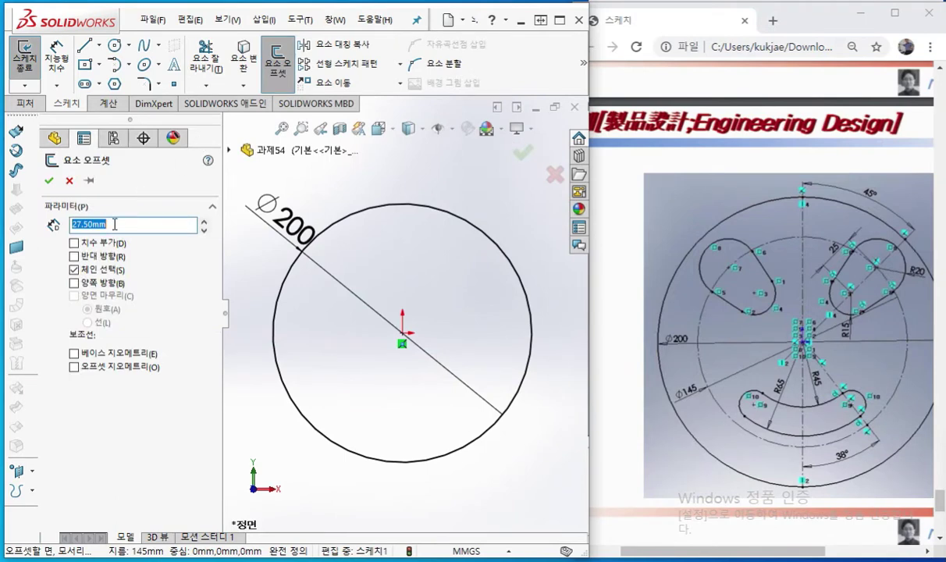
pyautogui.write('2')
pyautogui.press('Return')
pyautogui.click(109, 224)
# Handwrite "55/2" and "27.5" in red beside the offset distance, clearing each note
pyautogui.press('F12')
pyautogui.moveTo(121, 180)
pyautogui.mouseDown()
pyautogui.moveTo(101, 213)
pyautogui.moveTo(131, 186)
pyautogui.moveTo(138, 211)
pyautogui.moveTo(166, 177)
pyautogui.mouseUp()
pyautogui.moveTo(171, 212)
pyautogui.mouseDown()
pyautogui.moveTo(205, 173)
pyautogui.moveTo(201, 212)
pyautogui.moveTo(234, 207)
pyautogui.mouseUp()
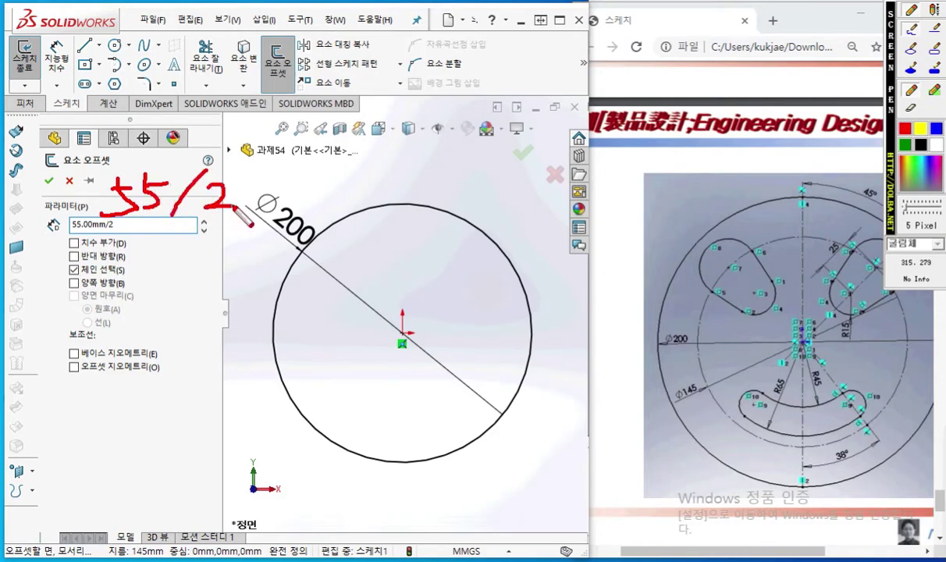
pyautogui.press('Escape')
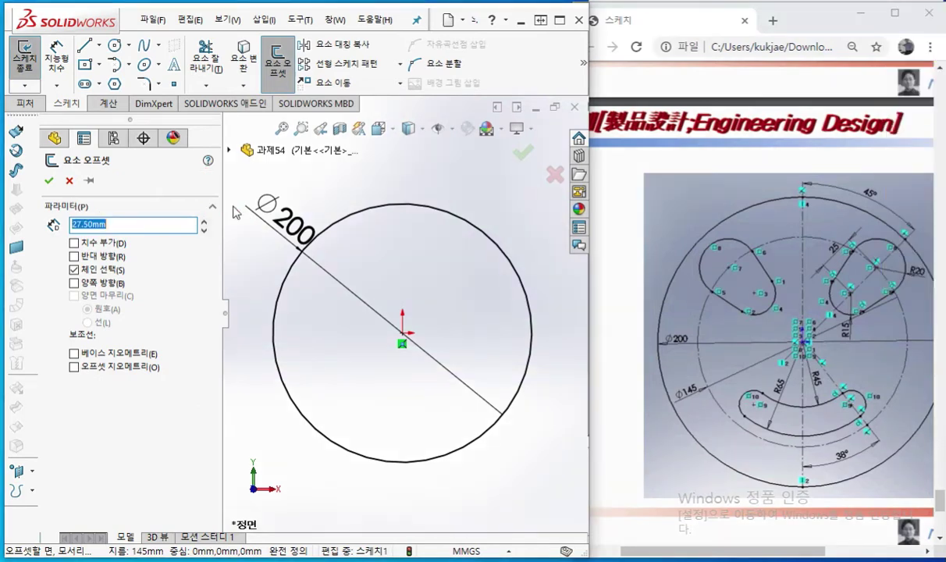
pyautogui.press('F12')
pyautogui.moveTo(133, 204)
pyautogui.mouseDown()
pyautogui.moveTo(155, 202)
pyautogui.moveTo(162, 224)
pyautogui.moveTo(189, 195)
pyautogui.moveTo(178, 236)
pyautogui.mouseUp()
pyautogui.click(188, 226)
pyautogui.moveTo(209, 198)
pyautogui.mouseDown()
pyautogui.moveTo(223, 220)
pyautogui.moveTo(209, 224)
pyautogui.mouseUp()
pyautogui.moveTo(209, 198); pyautogui.dragTo(224, 196)
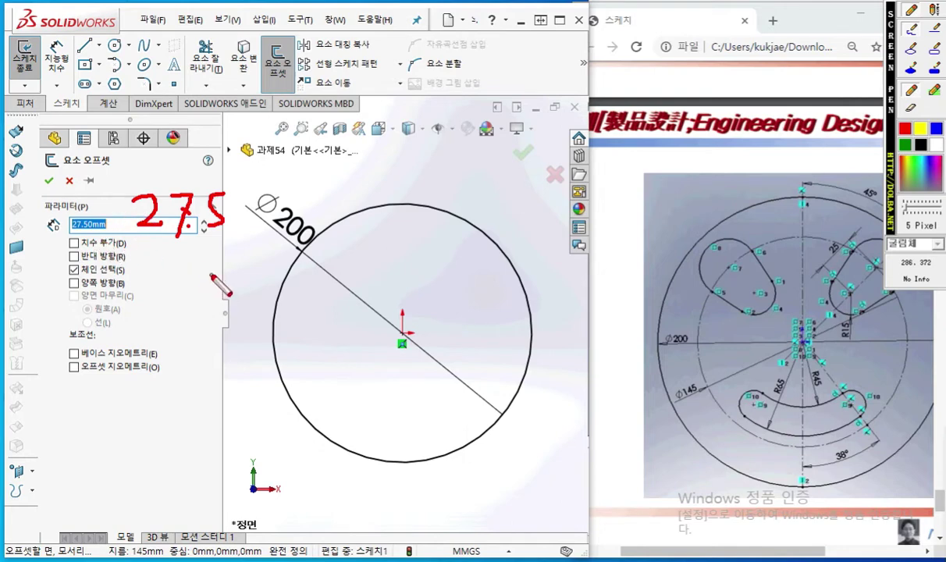
pyautogui.press('Escape')
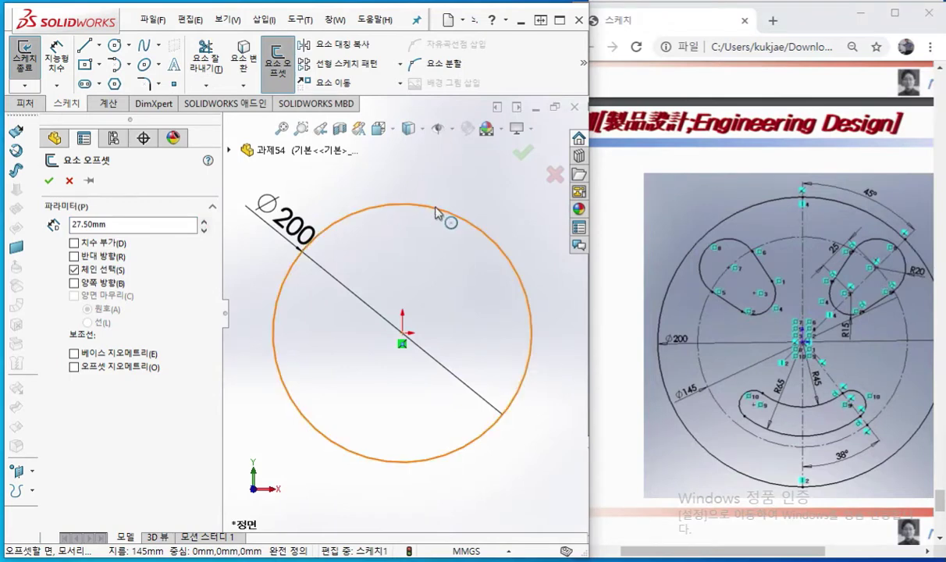
# Offset the 200 mm circle with the direction reversed inward, mark the reverse option and the inner preview circle in red, and clear the marks
pyautogui.click(437, 213)
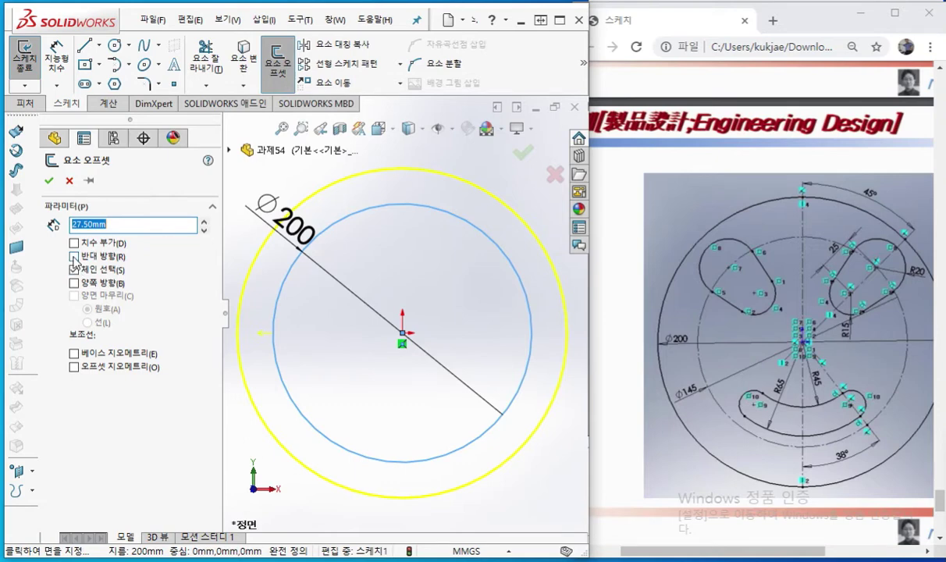
pyautogui.click(75, 255)
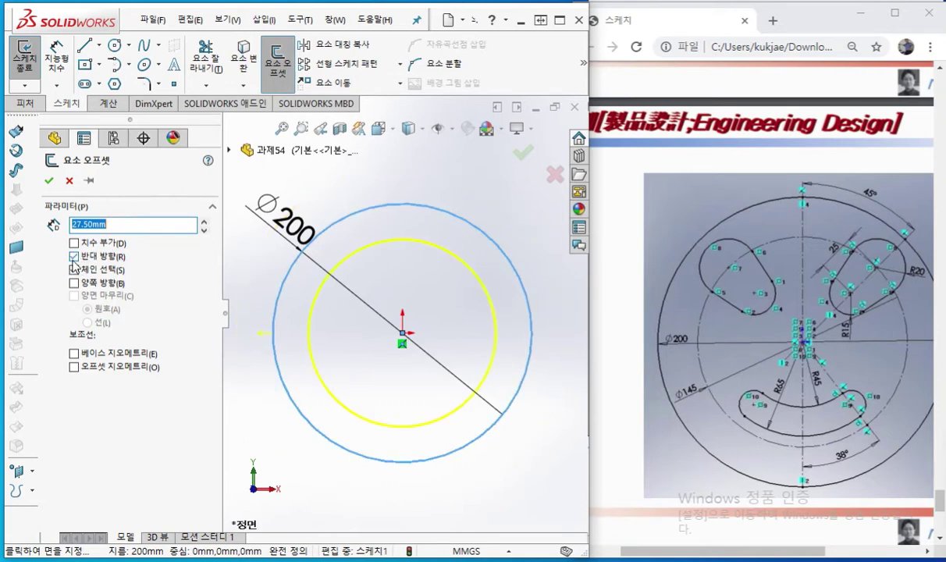
pyautogui.moveTo(63, 251)
pyautogui.mouseDown()
pyautogui.moveTo(75, 262)
pyautogui.moveTo(85, 250)
pyautogui.mouseUp()
pyautogui.moveTo(145, 249)
pyautogui.mouseDown()
pyautogui.moveTo(148, 263)
pyautogui.moveTo(160, 263)
pyautogui.mouseUp()
pyautogui.moveTo(148, 256); pyautogui.dragTo(175, 269)
pyautogui.moveTo(174, 257)
pyautogui.mouseDown()
pyautogui.moveTo(190, 280)
pyautogui.moveTo(210, 254)
pyautogui.mouseUp()
pyautogui.moveTo(200, 257)
pyautogui.mouseDown()
pyautogui.moveTo(199, 274)
pyautogui.moveTo(214, 275)
pyautogui.mouseUp()
pyautogui.moveTo(218, 252)
pyautogui.mouseDown()
pyautogui.moveTo(219, 279)
pyautogui.moveTo(231, 264)
pyautogui.mouseUp()
pyautogui.moveTo(232, 250); pyautogui.dragTo(233, 285)
pyautogui.moveTo(458, 260)
pyautogui.mouseDown()
pyautogui.moveTo(334, 271)
pyautogui.moveTo(469, 394)
pyautogui.moveTo(445, 255)
pyautogui.mouseUp()
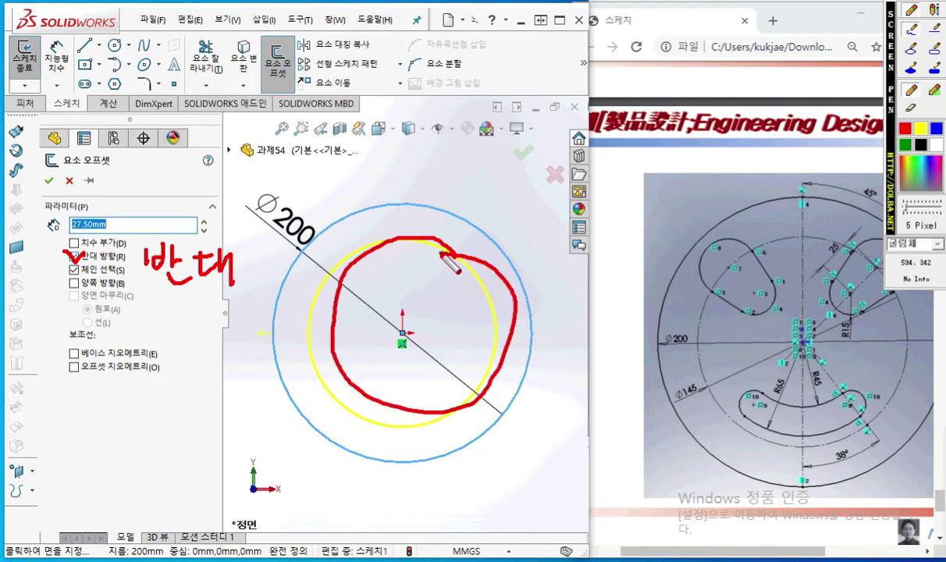
pyautogui.press('Escape')
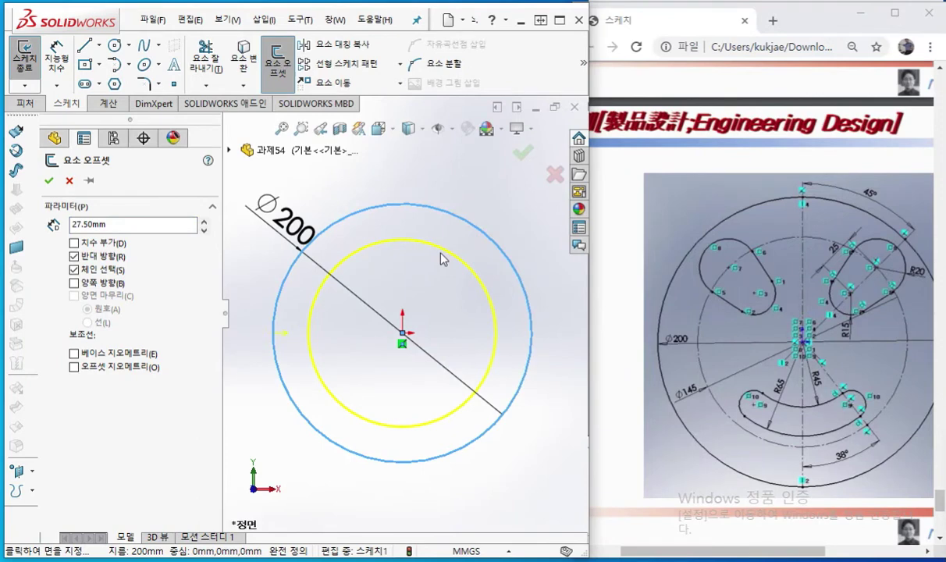
# Write a red note beside the add-dimension option, clear it and accept the inward 27.5 mm offset
pyautogui.press('F12')
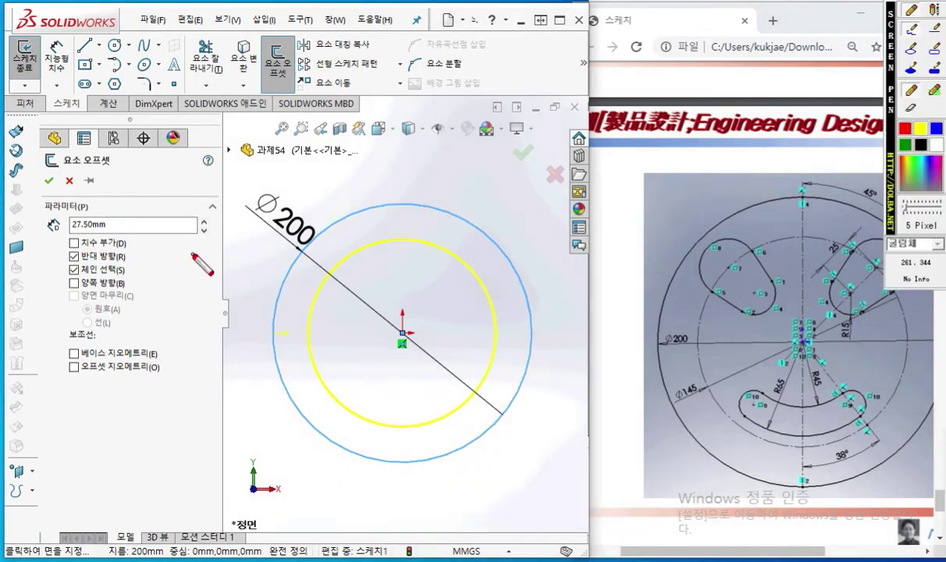
pyautogui.moveTo(140, 232); pyautogui.dragTo(148, 240)
pyautogui.moveTo(130, 244); pyautogui.dragTo(143, 253)
pyautogui.moveTo(148, 248)
pyautogui.mouseDown()
pyautogui.moveTo(159, 256)
pyautogui.moveTo(171, 237)
pyautogui.moveTo(187, 236)
pyautogui.moveTo(185, 263)
pyautogui.mouseUp()
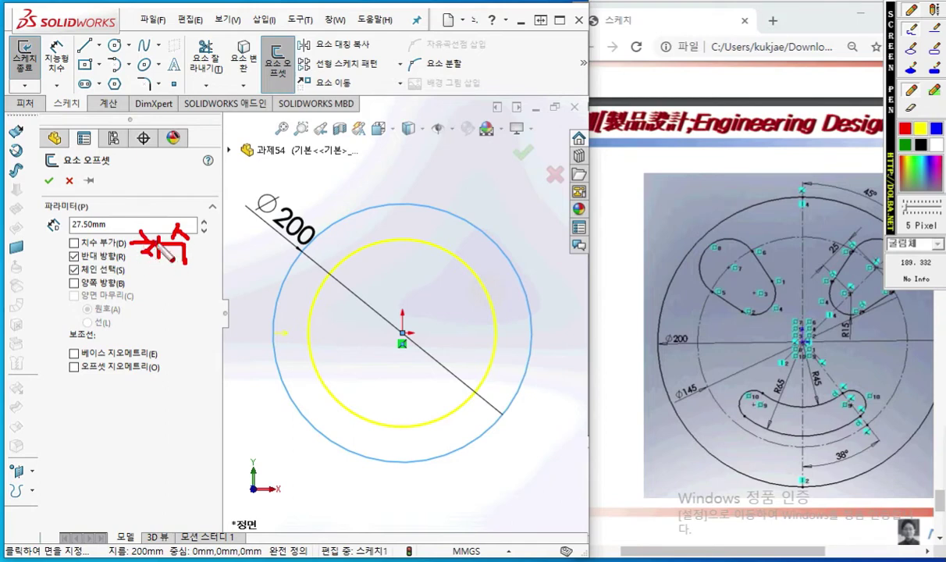
pyautogui.press('Escape')
pyautogui.click(49, 181)
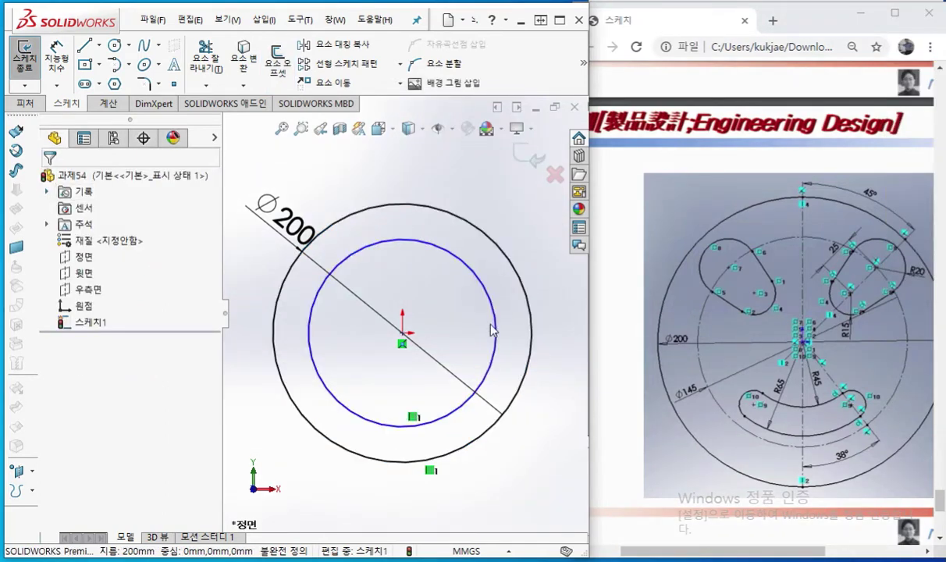
# Dimension the inner circle's diameter as 145 mm with the text outside the circles' lower-left edge, and leave the dimension tool
pyautogui.rightClick(446, 301)
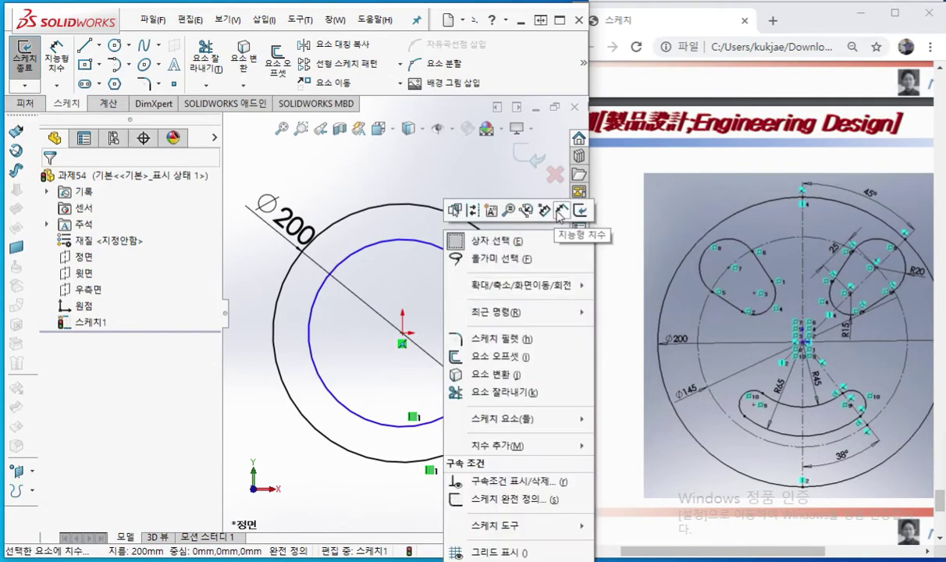
pyautogui.click(560, 212)
pyautogui.click(437, 249)
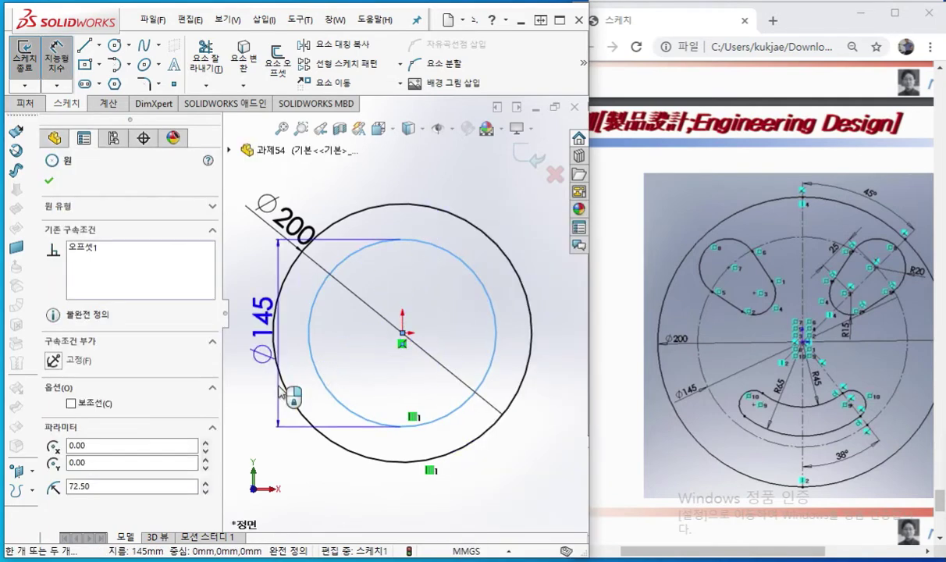
pyautogui.click(265, 405)
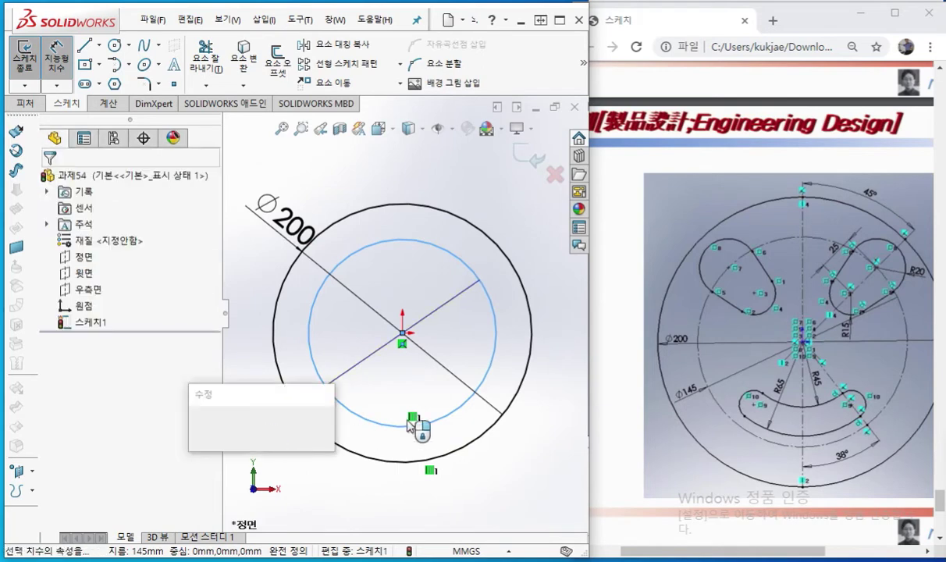
pyautogui.press('Return')
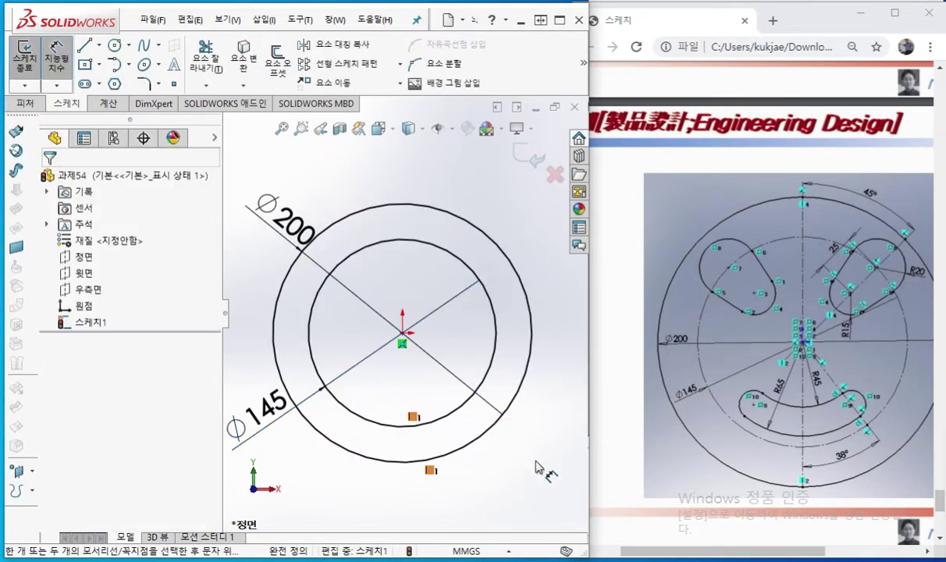
pyautogui.keyDown('ctrl'); pyautogui.moveTo(535, 449); pyautogui.dragTo(533, 392, button='middle'); pyautogui.keyUp('ctrl')
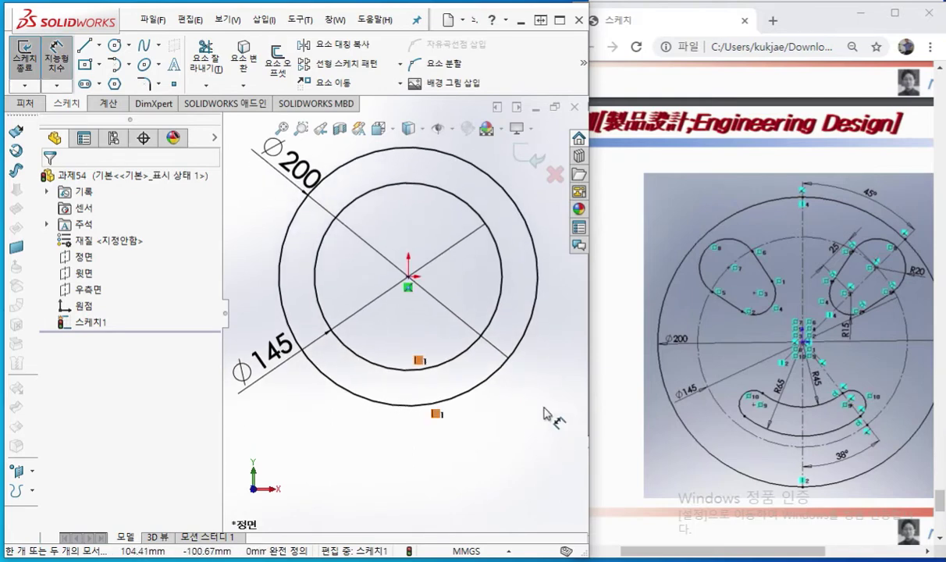
pyautogui.rightClick(538, 406)
pyautogui.click(554, 201)
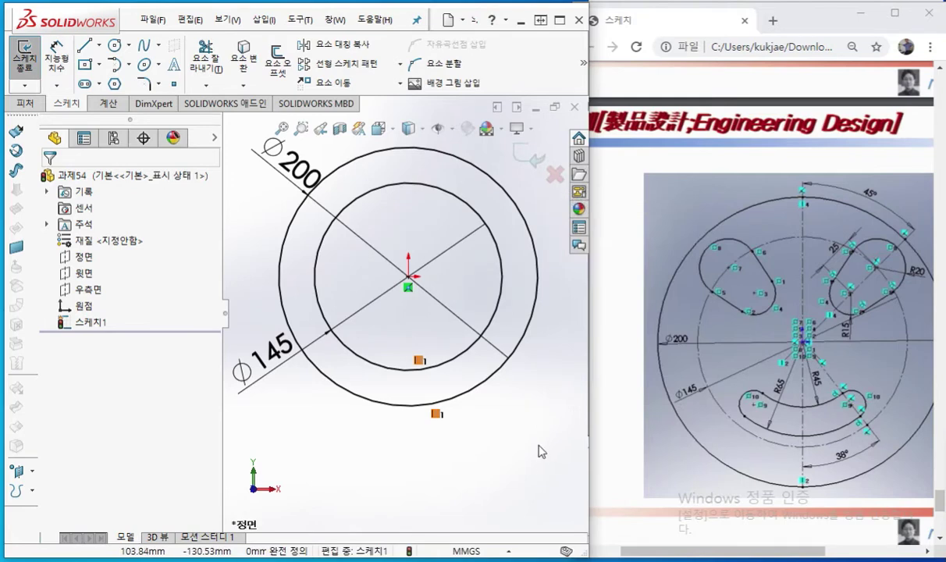
# Sketch a slanted line about 139 mm long below and to the right of the circles, and end the Line tool
pyautogui.press('l')
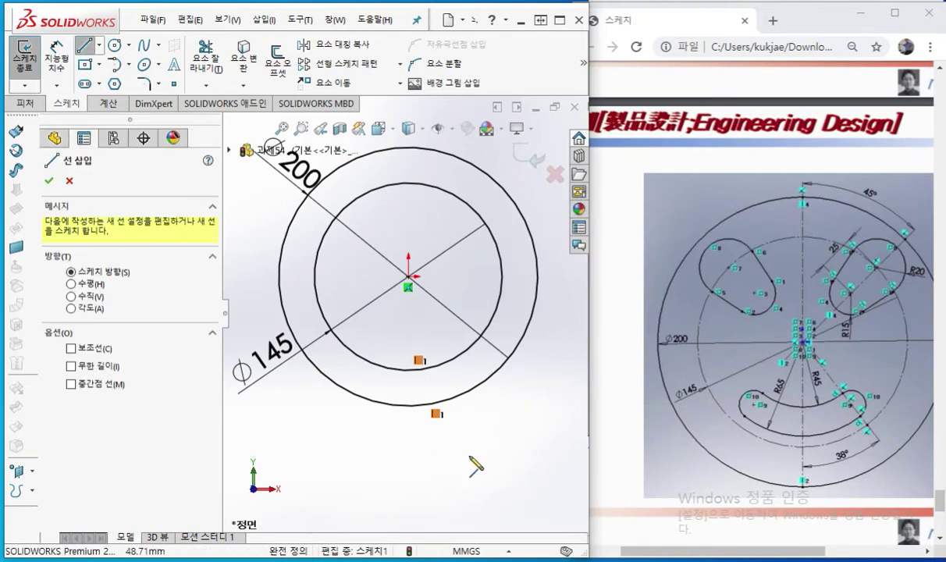
pyautogui.click(414, 468)
pyautogui.click(564, 368)
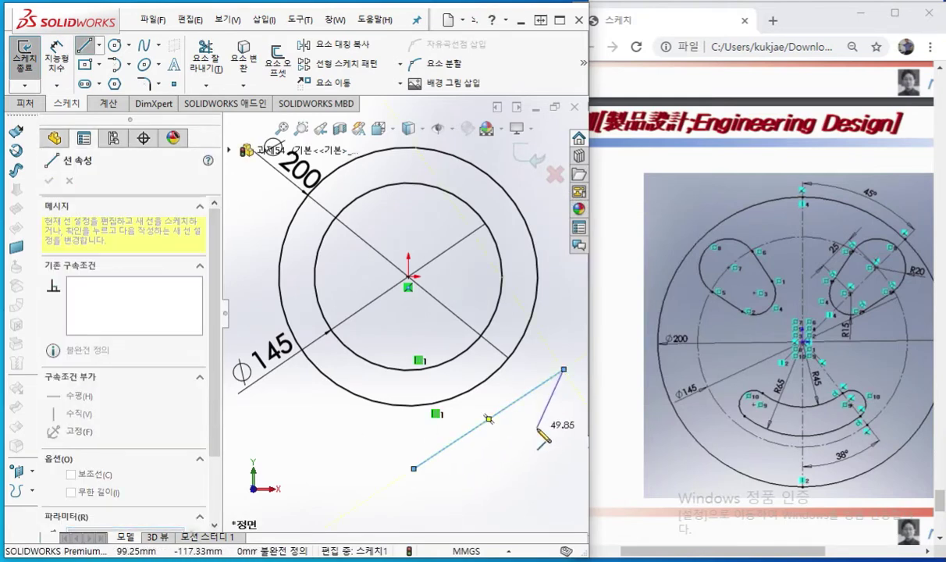
pyautogui.rightClick(537, 428)
pyautogui.click(544, 381)
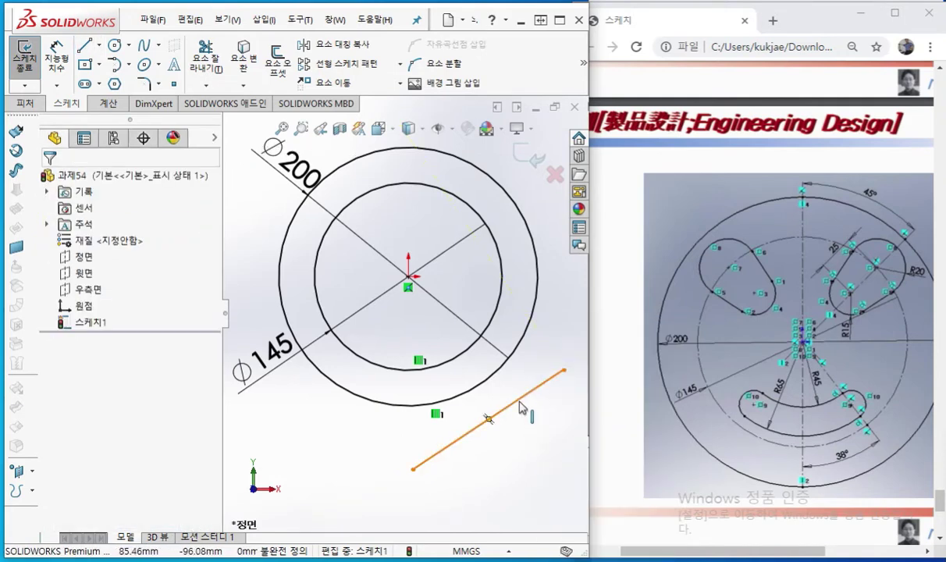
# Circle the slanted line's construction option in red, clear the mark and delete the line
pyautogui.click(521, 406)
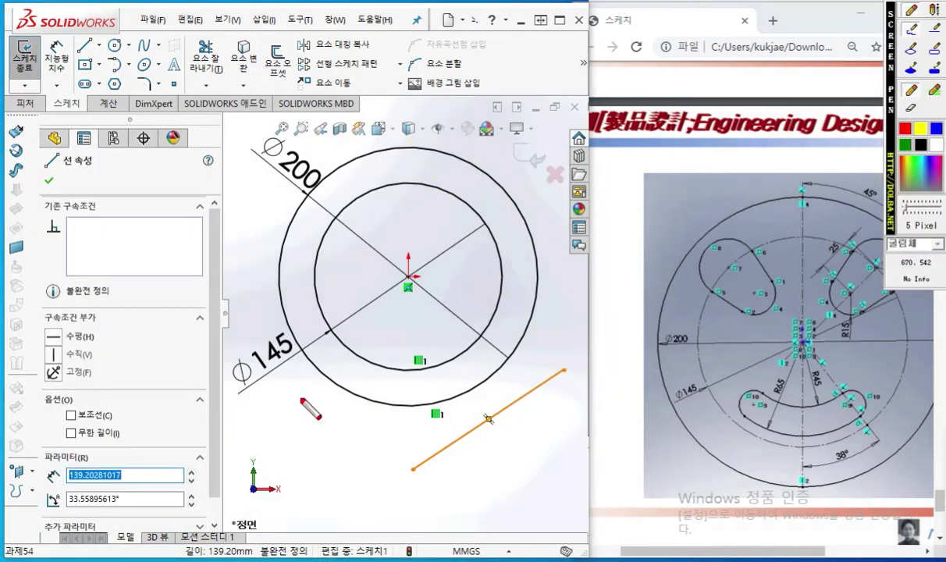
pyautogui.moveTo(115, 433)
pyautogui.mouseDown()
pyautogui.moveTo(78, 422)
pyautogui.moveTo(170, 407)
pyautogui.moveTo(133, 427)
pyautogui.mouseUp()
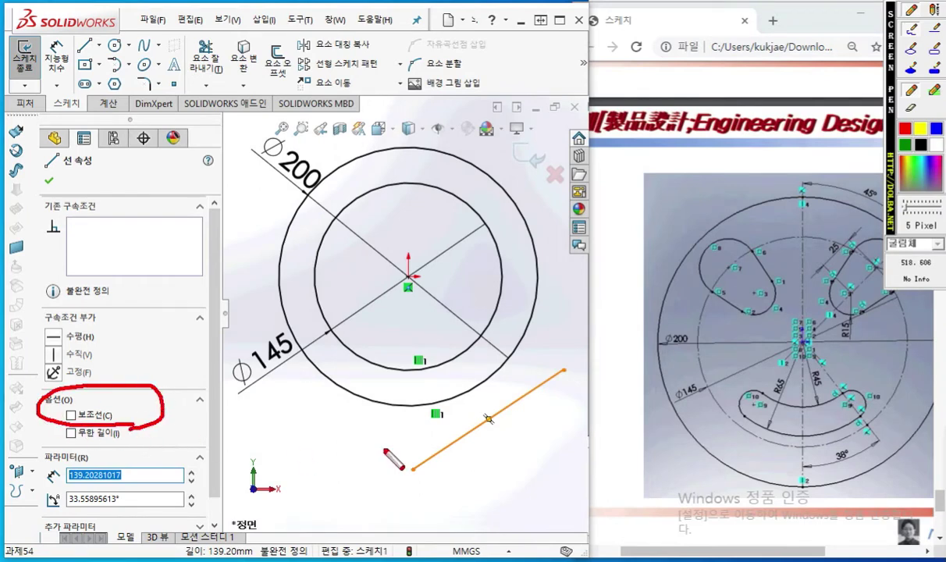
pyautogui.press('Escape')
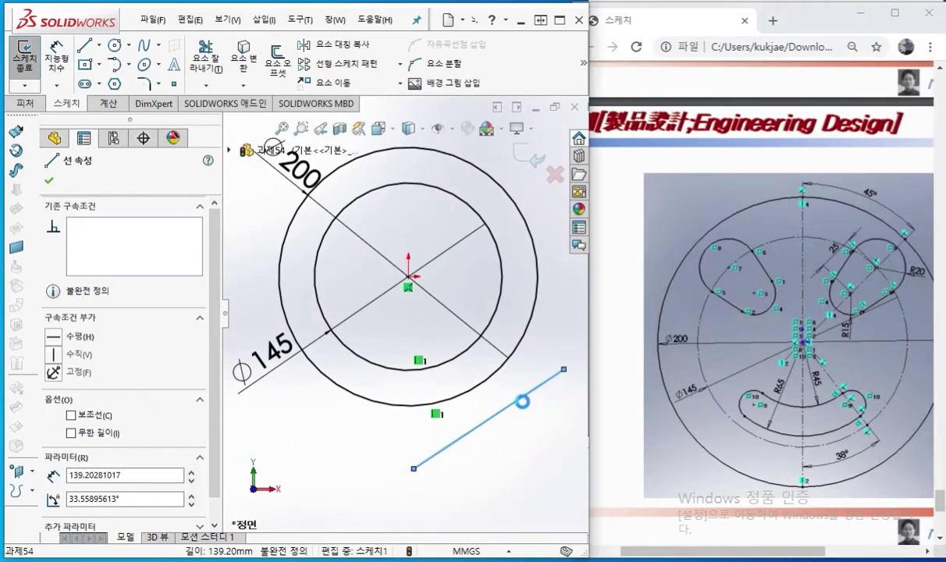
pyautogui.press('Delete')
# Mark and label the 145 mm circle's construction option in red, clear the marks and convert the circle to construction geometry
pyautogui.click(439, 197)
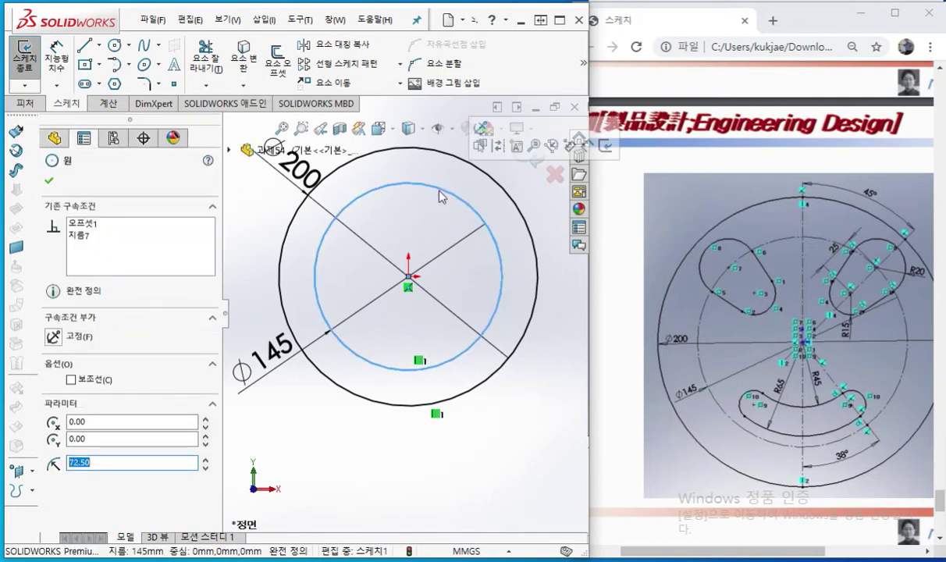
pyautogui.hotkey('ctrl', 'alt', 's')
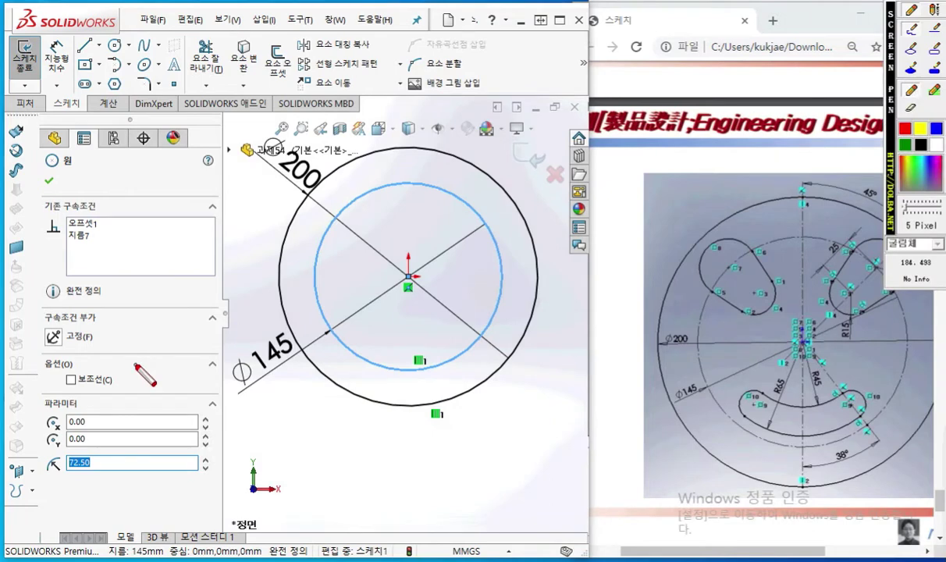
pyautogui.moveTo(130, 382)
pyautogui.mouseDown()
pyautogui.moveTo(112, 359)
pyautogui.moveTo(134, 397)
pyautogui.moveTo(71, 378)
pyautogui.moveTo(88, 369)
pyautogui.mouseUp()
pyautogui.moveTo(162, 362)
pyautogui.mouseDown()
pyautogui.moveTo(162, 379)
pyautogui.moveTo(174, 385)
pyautogui.moveTo(174, 372)
pyautogui.mouseUp()
pyautogui.moveTo(168, 382); pyautogui.dragTo(167, 394)
pyautogui.moveTo(158, 396)
pyautogui.mouseDown()
pyautogui.moveTo(186, 391)
pyautogui.moveTo(226, 364)
pyautogui.moveTo(215, 393)
pyautogui.mouseUp()
pyautogui.moveTo(199, 394); pyautogui.dragTo(232, 391)
pyautogui.moveTo(249, 353)
pyautogui.mouseDown()
pyautogui.moveTo(242, 374)
pyautogui.moveTo(252, 375)
pyautogui.mouseUp()
pyautogui.moveTo(250, 369)
pyautogui.mouseDown()
pyautogui.moveTo(260, 368)
pyautogui.moveTo(262, 383)
pyautogui.moveTo(240, 390)
pyautogui.mouseUp()
pyautogui.moveTo(240, 390); pyautogui.dragTo(275, 388)
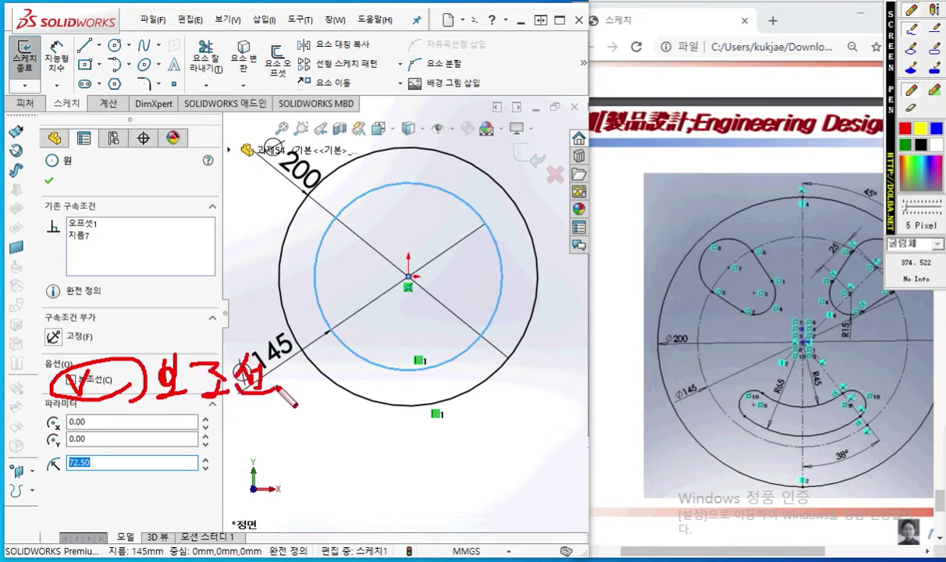
pyautogui.press('Escape')
pyautogui.click(71, 380)
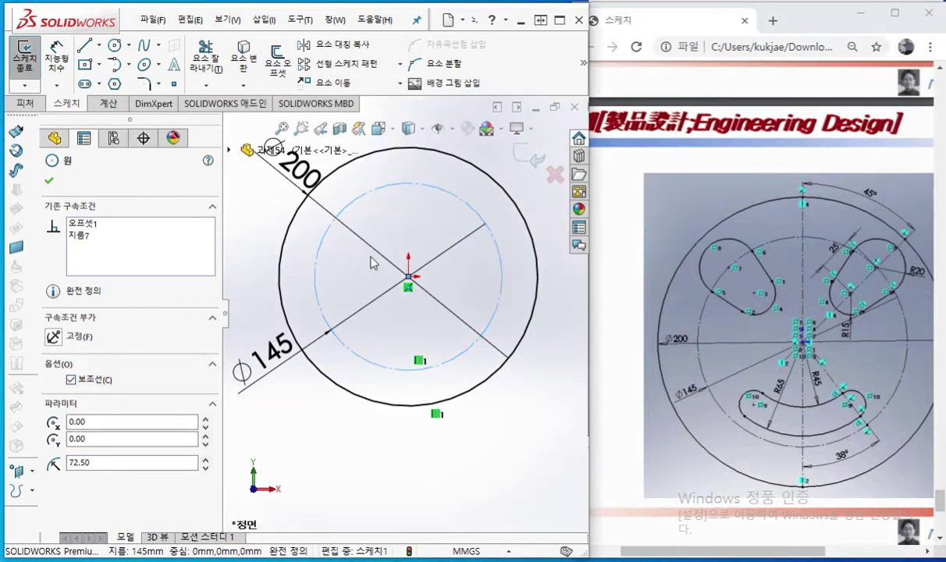
pyautogui.click(405, 227)
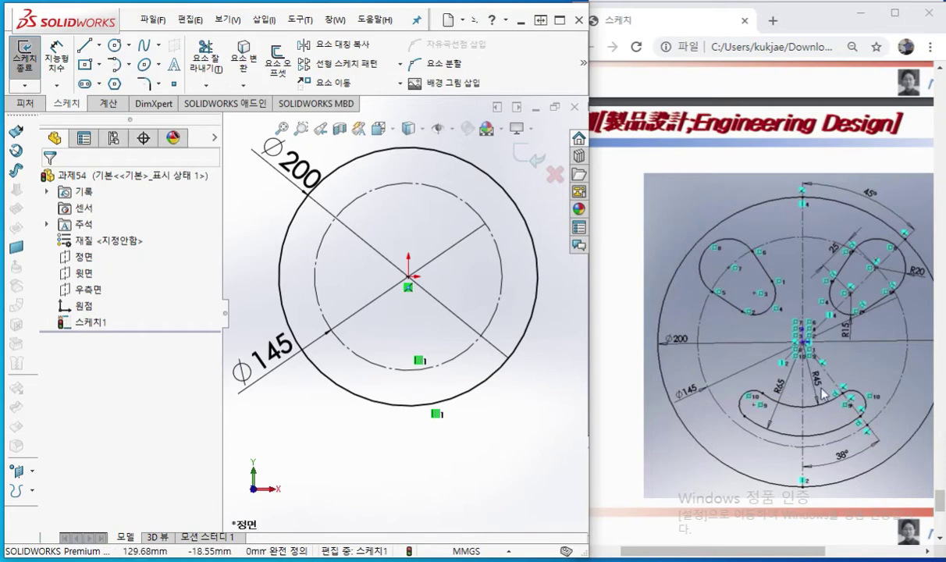
# Move the pen palette off the PDF drawing and mark the curved slot's dashed centreline and its radii "45" and "R65" in red
pyautogui.press('F12')
pyautogui.moveTo(894, 113); pyautogui.dragTo(575, 113)
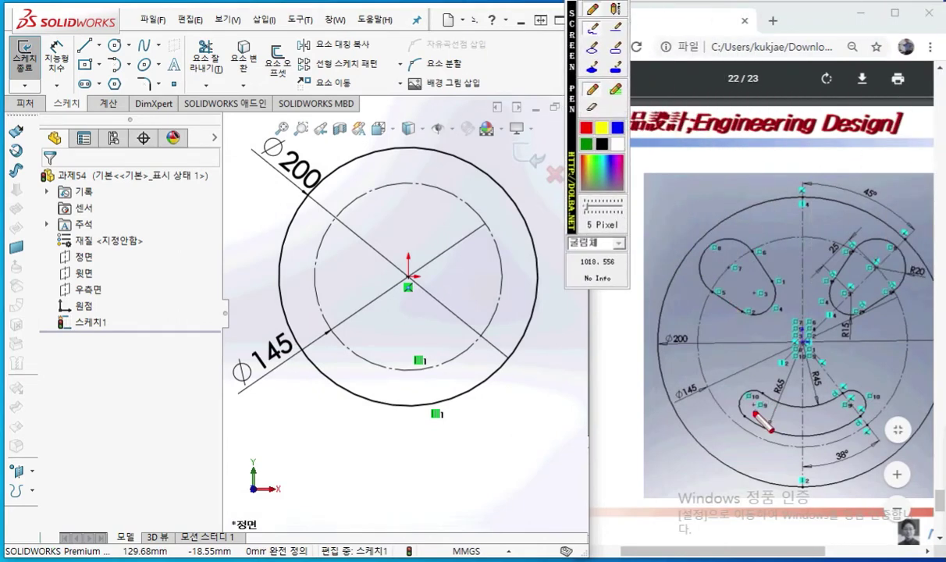
pyautogui.moveTo(753, 404)
pyautogui.mouseDown()
pyautogui.moveTo(765, 416)
pyautogui.moveTo(823, 421)
pyautogui.moveTo(860, 401)
pyautogui.mouseUp()
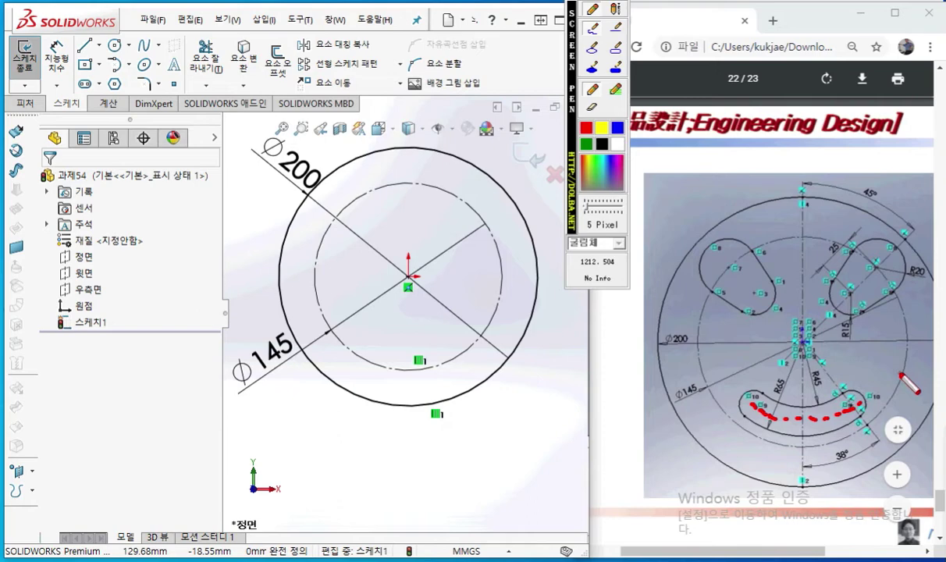
pyautogui.moveTo(817, 402)
pyautogui.mouseDown()
pyautogui.moveTo(800, 351)
pyautogui.moveTo(809, 394)
pyautogui.moveTo(855, 357)
pyautogui.mouseUp()
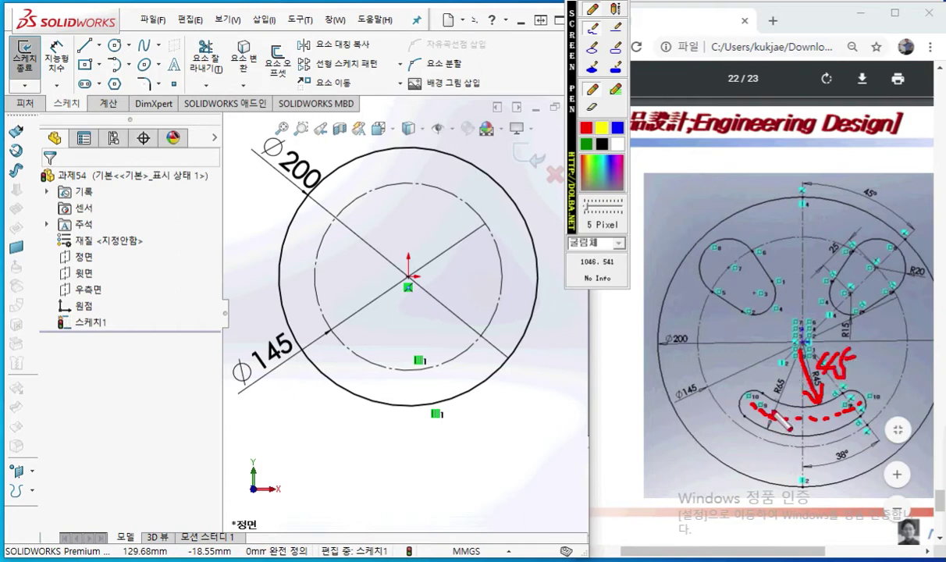
pyautogui.moveTo(758, 448)
pyautogui.mouseDown()
pyautogui.moveTo(767, 429)
pyautogui.moveTo(770, 446)
pyautogui.mouseUp()
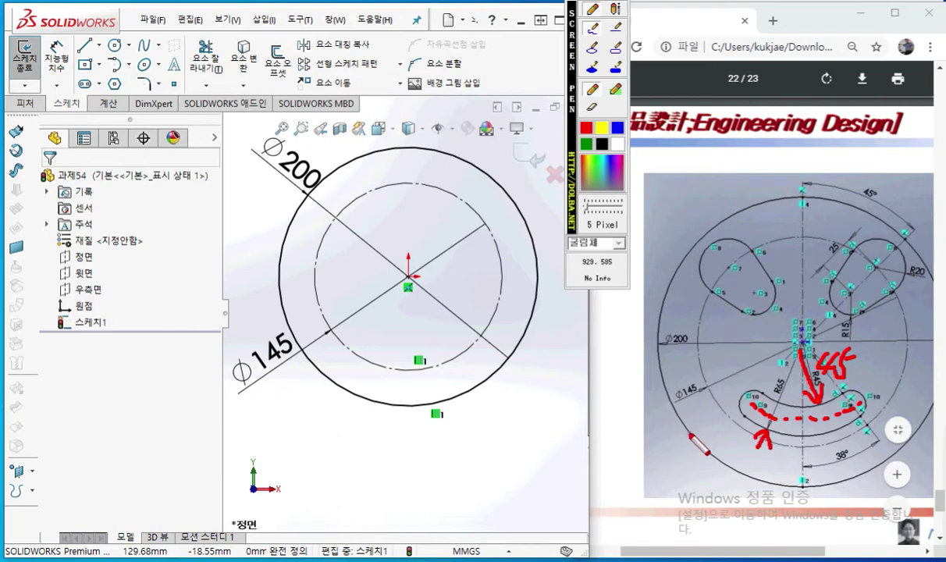
pyautogui.moveTo(710, 426); pyautogui.dragTo(706, 465)
pyautogui.moveTo(673, 433)
pyautogui.mouseDown()
pyautogui.moveTo(671, 465)
pyautogui.moveTo(686, 439)
pyautogui.moveTo(679, 451)
pyautogui.moveTo(697, 465)
pyautogui.mouseUp()
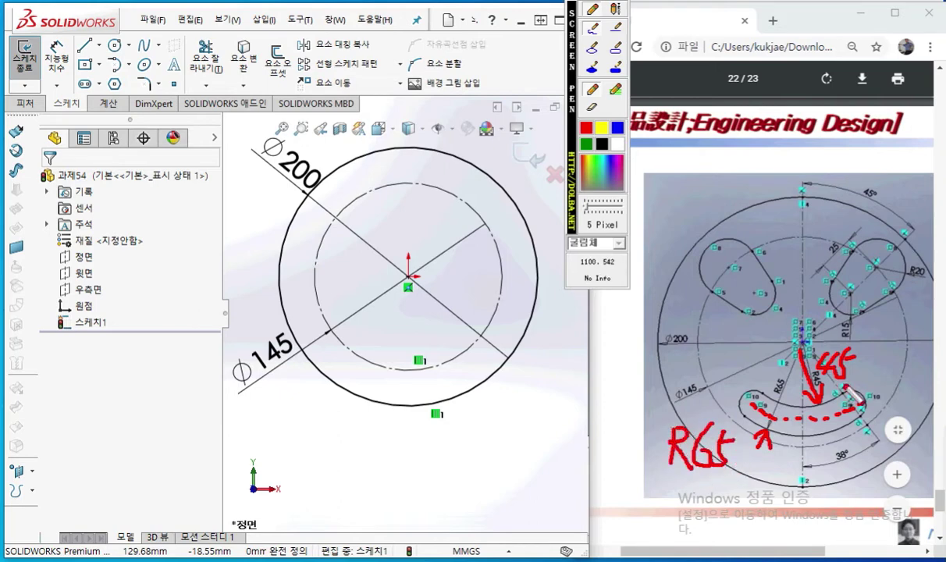
# Finish the red centre and radius arrow marks for the curved slot on the PDF drawing and clear all marks
pyautogui.moveTo(815, 330)
pyautogui.mouseDown()
pyautogui.moveTo(791, 362)
pyautogui.moveTo(820, 341)
pyautogui.moveTo(812, 357)
pyautogui.mouseUp()
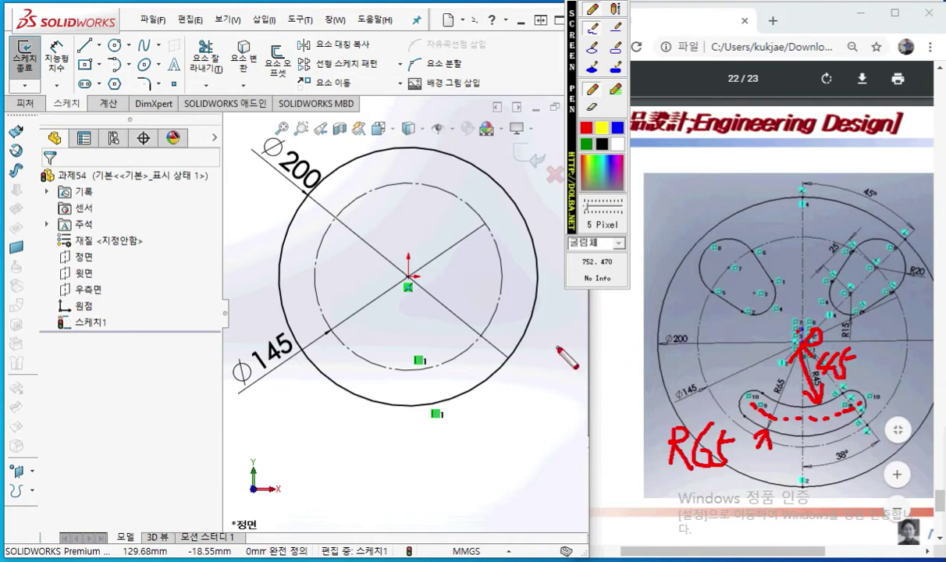
pyautogui.press('Escape')
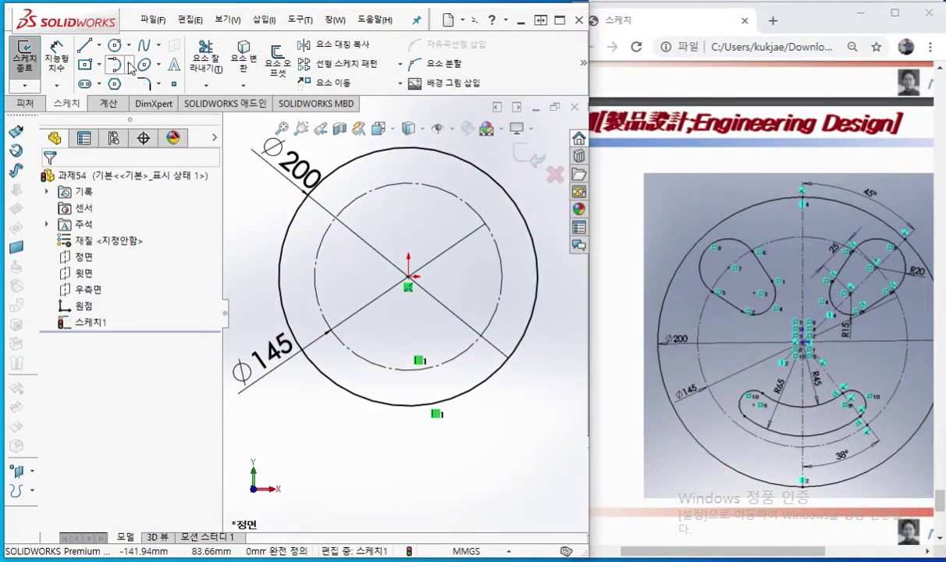
# Circle the Centerpoint Arc option in red, clear the mark and leave the Arc tool
pyautogui.click(129, 65)
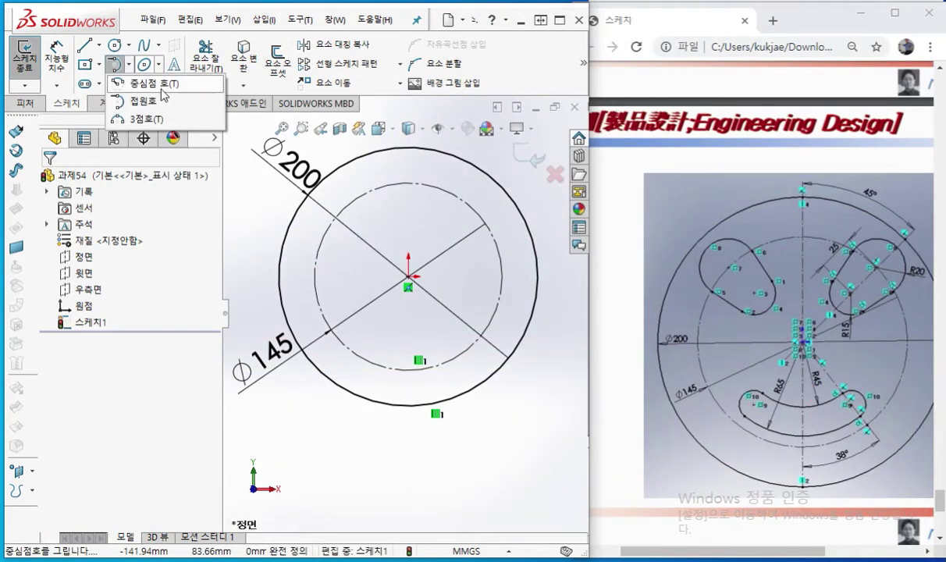
pyautogui.press('F12')
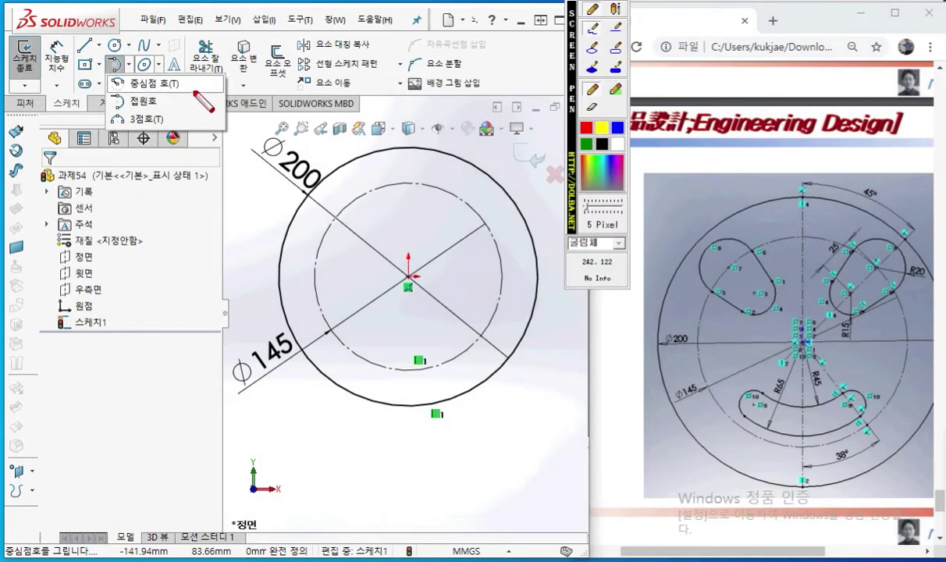
pyautogui.moveTo(222, 95)
pyautogui.mouseDown()
pyautogui.moveTo(92, 93)
pyautogui.moveTo(131, 61)
pyautogui.moveTo(218, 77)
pyautogui.moveTo(209, 103)
pyautogui.moveTo(217, 108)
pyautogui.mouseUp()
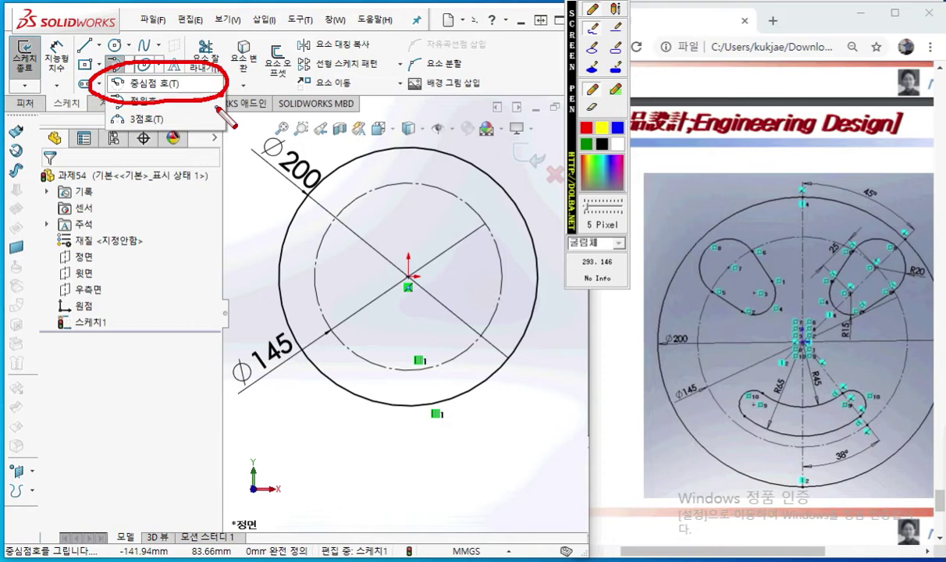
pyautogui.click(152, 82)
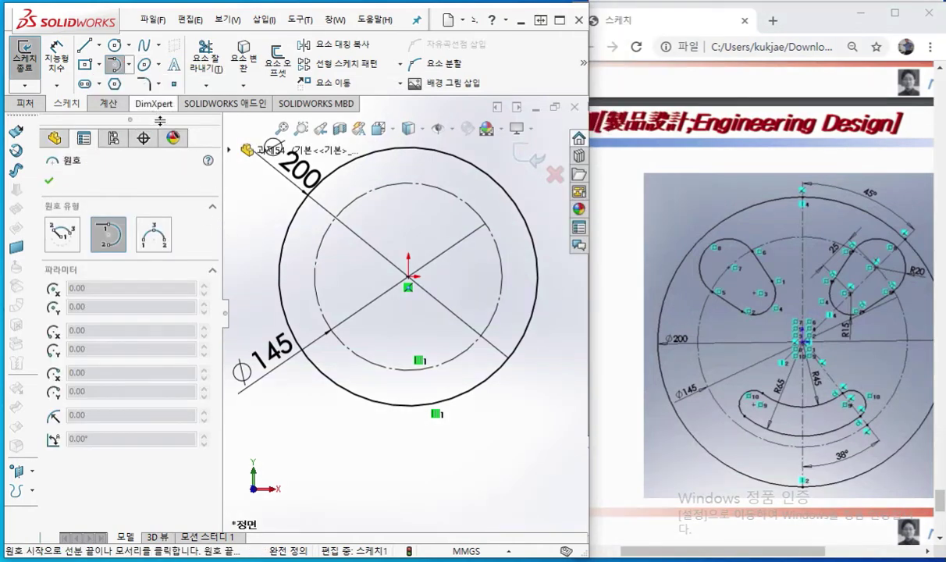
pyautogui.press('Escape')
# Show the slot types, circle the Slot tool in red and draw a small red outline around two centre marks beside it
pyautogui.click(98, 84)
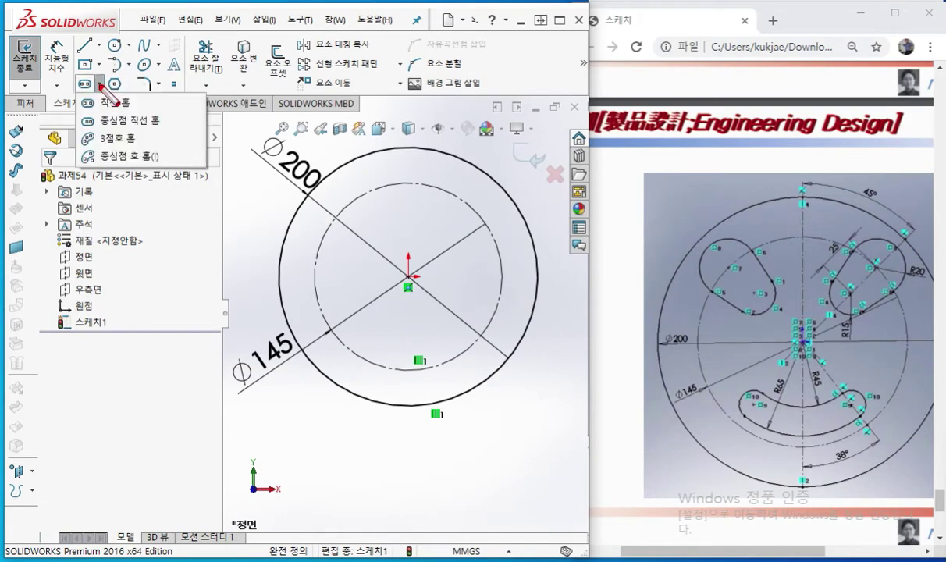
pyautogui.moveTo(105, 92)
pyautogui.mouseDown()
pyautogui.moveTo(82, 69)
pyautogui.moveTo(117, 81)
pyautogui.moveTo(237, 67)
pyautogui.moveTo(250, 106)
pyautogui.mouseUp()
pyautogui.moveTo(185, 67)
pyautogui.mouseDown()
pyautogui.moveTo(159, 92)
pyautogui.moveTo(176, 106)
pyautogui.moveTo(236, 107)
pyautogui.moveTo(188, 82)
pyautogui.moveTo(186, 94)
pyautogui.moveTo(235, 84)
pyautogui.mouseUp()
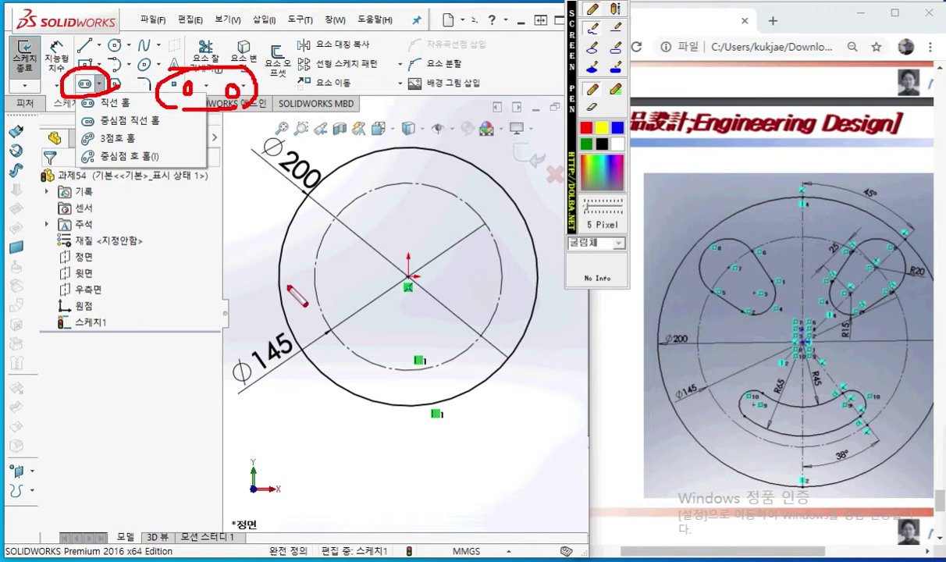
# Draw two red circles over the sketch, join them with straight tangent lines and scribble over their inner arcs
pyautogui.moveTo(360, 293)
pyautogui.mouseDown()
pyautogui.moveTo(375, 344)
pyautogui.moveTo(369, 298)
pyautogui.mouseUp()
pyautogui.moveTo(536, 299)
pyautogui.mouseDown()
pyautogui.moveTo(527, 335)
pyautogui.moveTo(503, 289)
pyautogui.moveTo(517, 285)
pyautogui.mouseUp()
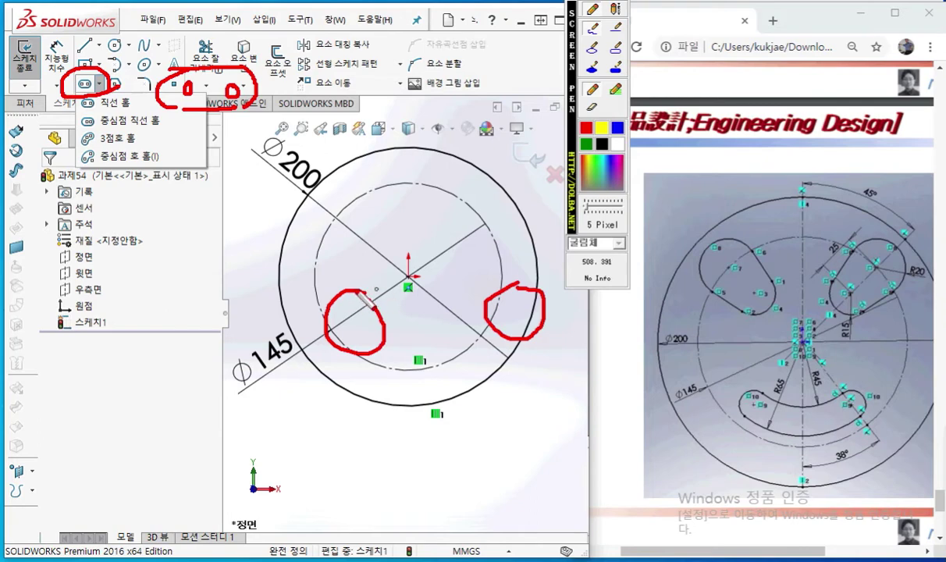
pyautogui.moveTo(345, 290); pyautogui.dragTo(529, 280)
pyautogui.moveTo(353, 349); pyautogui.dragTo(515, 341)
pyautogui.moveTo(394, 324)
pyautogui.mouseDown()
pyautogui.moveTo(371, 332)
pyautogui.moveTo(378, 347)
pyautogui.mouseUp()
pyautogui.moveTo(480, 285)
pyautogui.mouseDown()
pyautogui.moveTo(503, 308)
pyautogui.moveTo(472, 300)
pyautogui.moveTo(491, 340)
pyautogui.mouseUp()
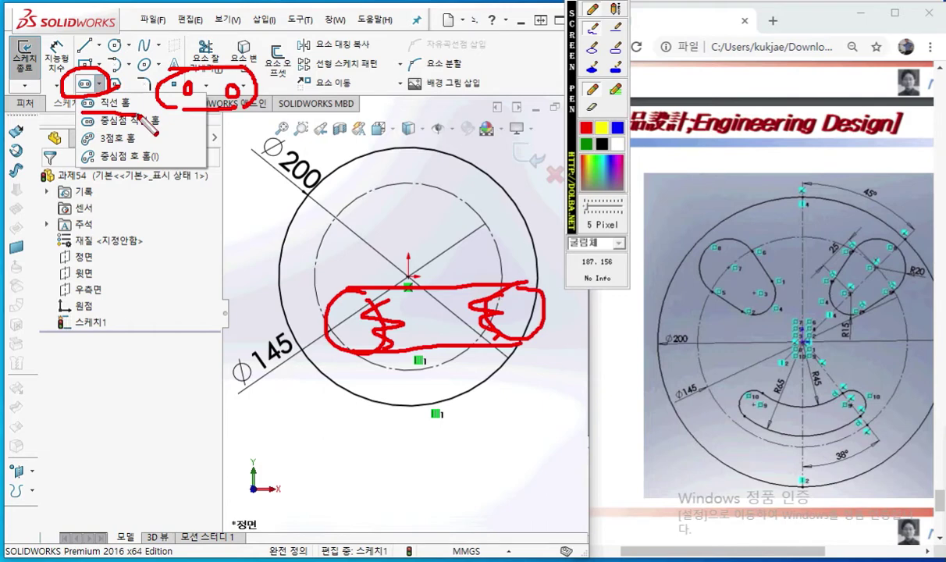
# Underline the remaining slot types in red, circle the Centerpoint Arc Slot option and clear all marks
pyautogui.moveTo(78, 133); pyautogui.dragTo(160, 133)
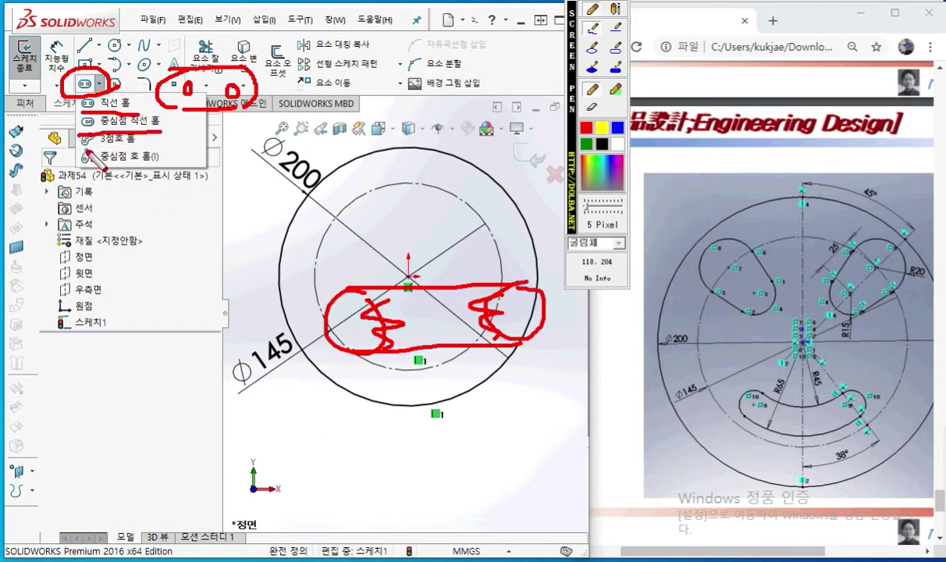
pyautogui.moveTo(81, 147); pyautogui.dragTo(138, 145)
pyautogui.moveTo(81, 163); pyautogui.dragTo(179, 165)
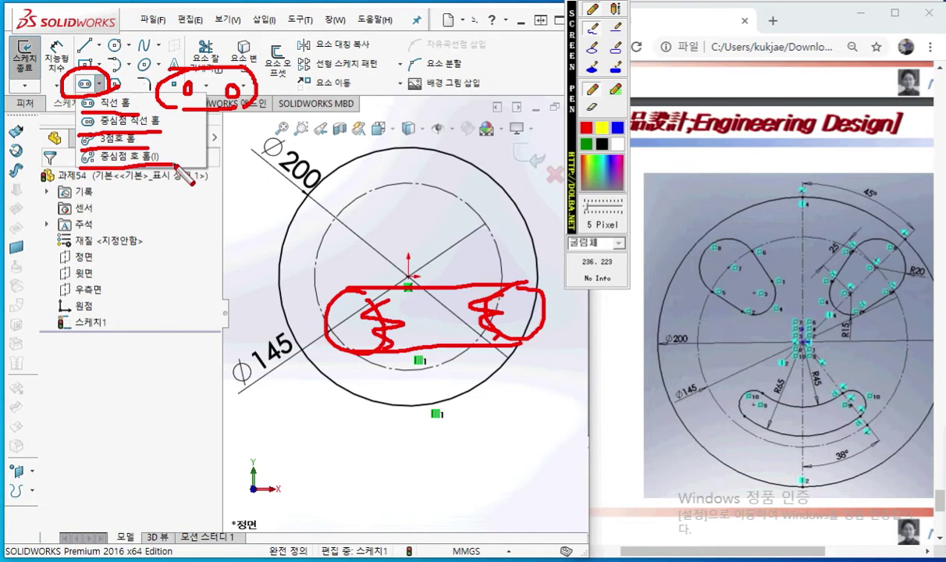
pyautogui.moveTo(178, 168)
pyautogui.mouseDown()
pyautogui.moveTo(174, 181)
pyautogui.moveTo(176, 160)
pyautogui.moveTo(117, 145)
pyautogui.moveTo(74, 164)
pyautogui.moveTo(182, 178)
pyautogui.mouseUp()
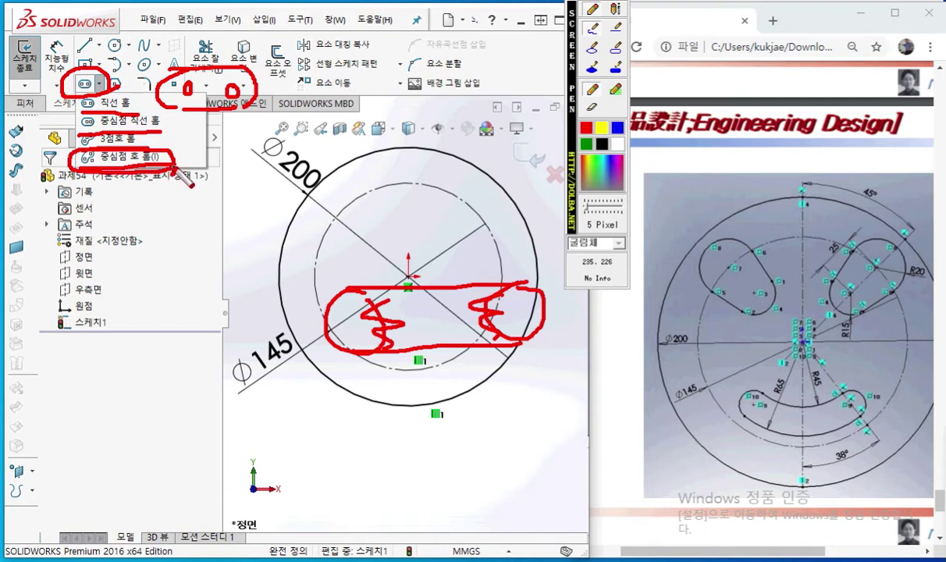
pyautogui.press('Escape')
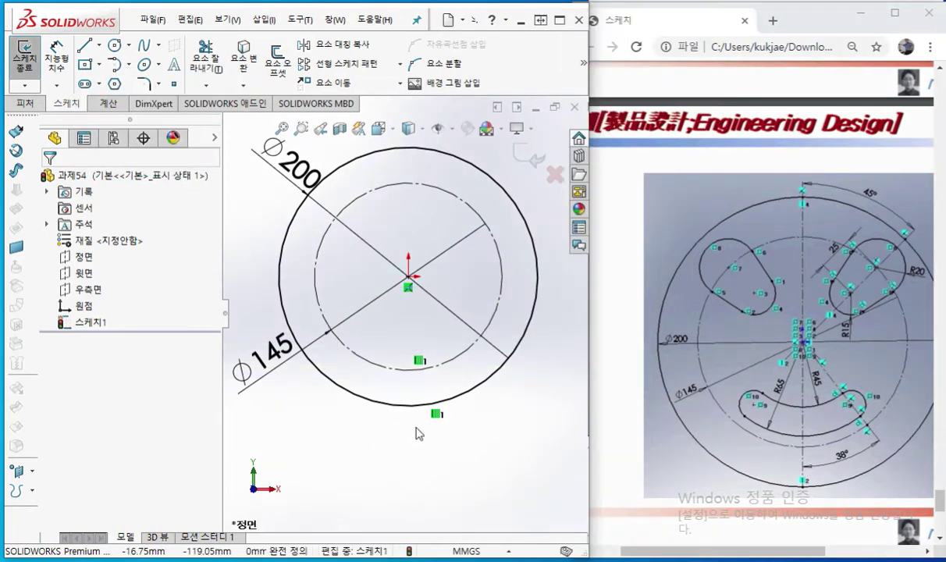
# Start the Straight Slot tool with free space beside the circles and circle its slot type in red
pyautogui.moveTo(515, 310)
pyautogui.keyDown('ctrl'); pyautogui.mouseDown(button='middle')
pyautogui.moveTo(487, 306)
pyautogui.moveTo(386, 340)
pyautogui.moveTo(283, 348)
pyautogui.moveTo(277, 338)
pyautogui.moveTo(416, 323)
pyautogui.moveTo(312, 330)
pyautogui.mouseUp(button='middle'); pyautogui.keyUp('ctrl')
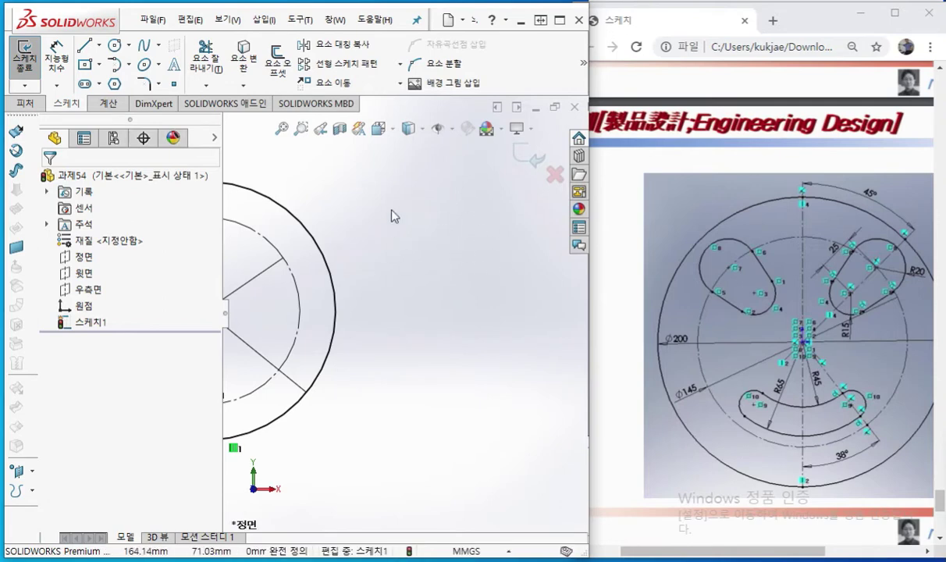
pyautogui.click(99, 84)
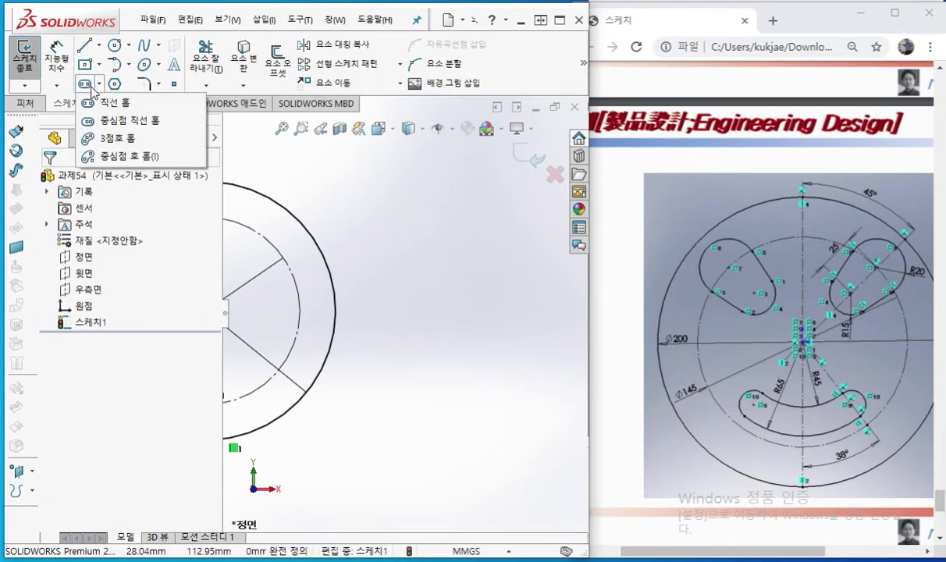
pyautogui.click(118, 109)
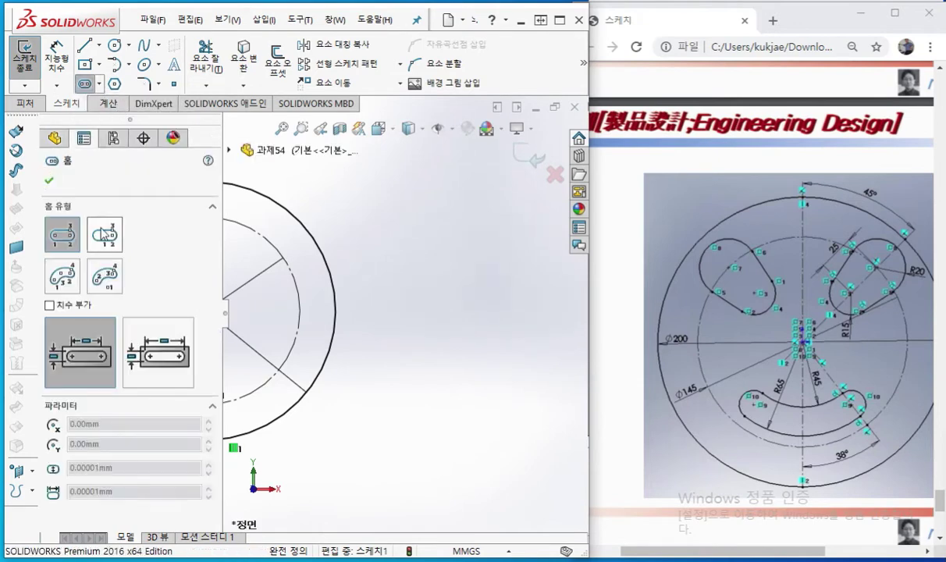
pyautogui.moveTo(84, 259)
pyautogui.mouseDown()
pyautogui.moveTo(57, 270)
pyautogui.moveTo(71, 197)
pyautogui.moveTo(85, 258)
pyautogui.mouseUp()
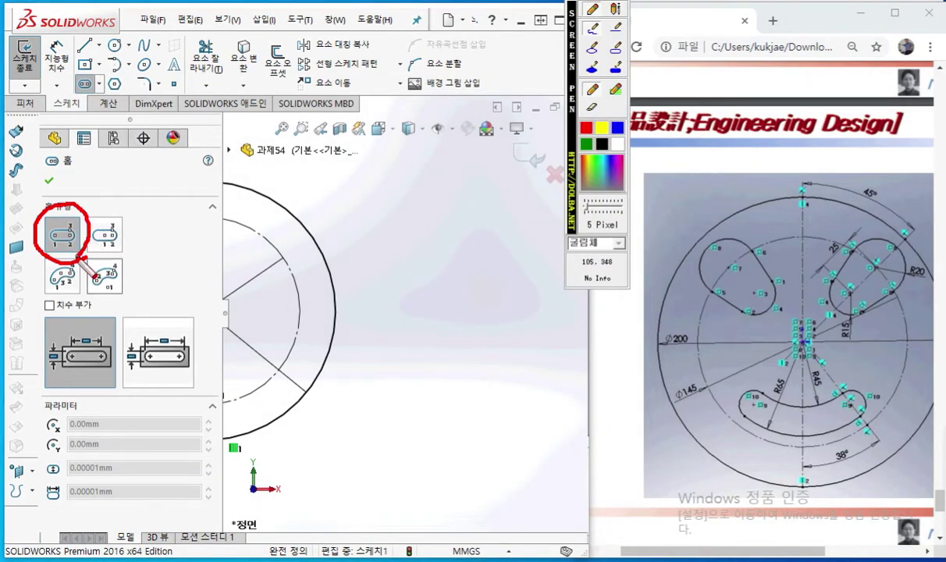
# Move the pen palette over the PDF drawing, clear the red mark and maximize the SOLIDWORKS window
pyautogui.moveTo(572, 121); pyautogui.dragTo(872, 150)
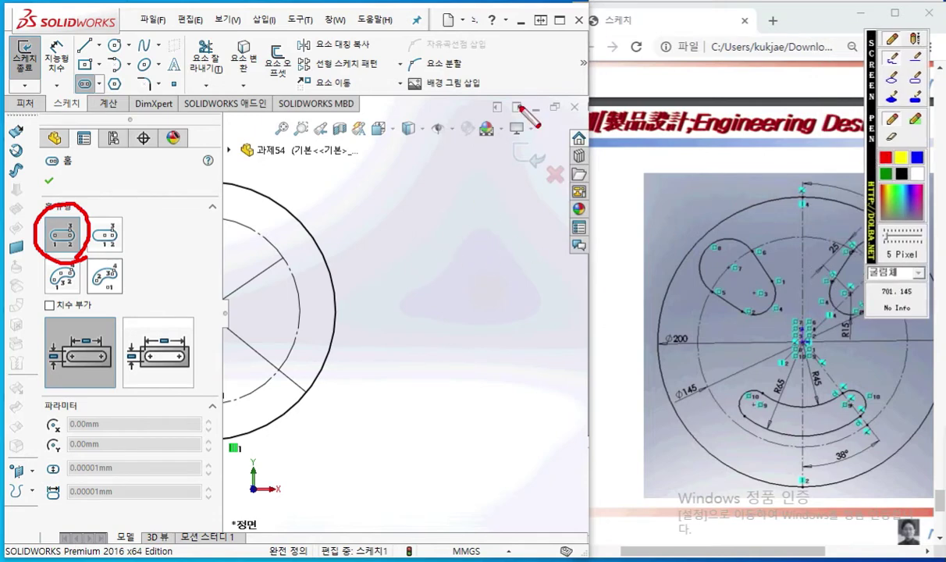
pyautogui.press('Escape')
pyautogui.click(558, 21)
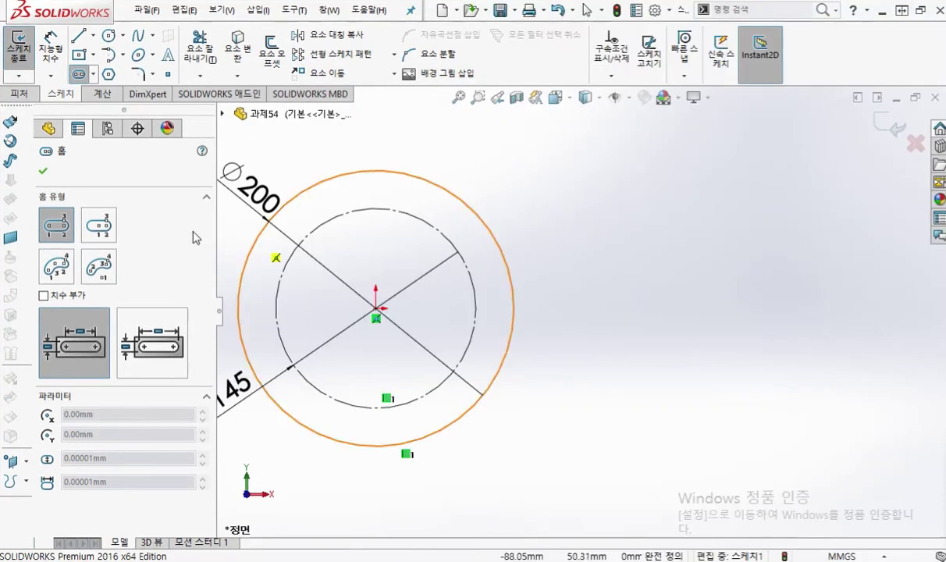
# Circle the Straight Slot type in red and mark two points beside the circles, labelled "1" and "2"
pyautogui.press('F12')
pyautogui.moveTo(84, 248)
pyautogui.mouseDown()
pyautogui.moveTo(31, 236)
pyautogui.moveTo(84, 219)
pyautogui.moveTo(78, 248)
pyautogui.mouseUp()
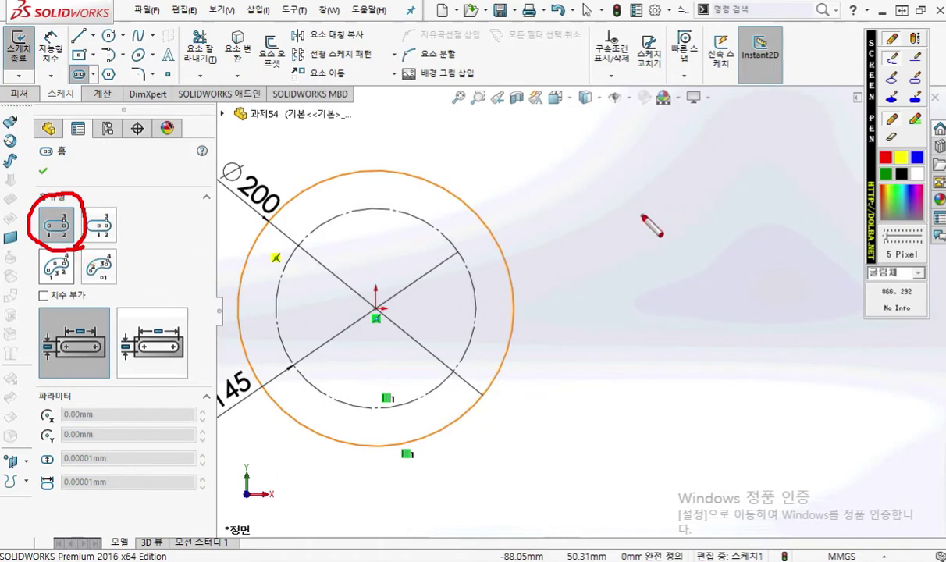
pyautogui.click(636, 222)
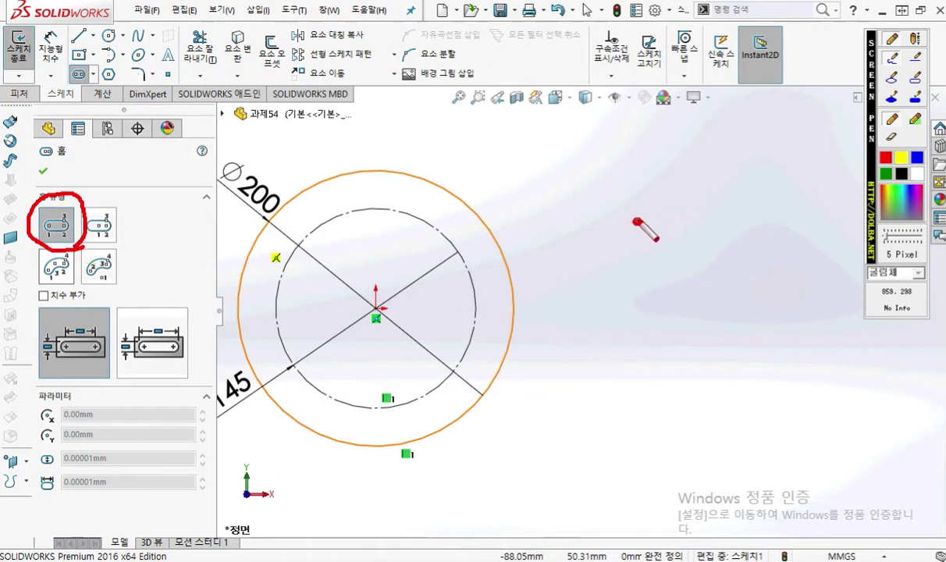
pyautogui.moveTo(619, 181); pyautogui.dragTo(619, 207)
pyautogui.click(767, 214)
pyautogui.moveTo(771, 175)
pyautogui.mouseDown()
pyautogui.moveTo(776, 187)
pyautogui.moveTo(796, 188)
pyautogui.mouseUp()
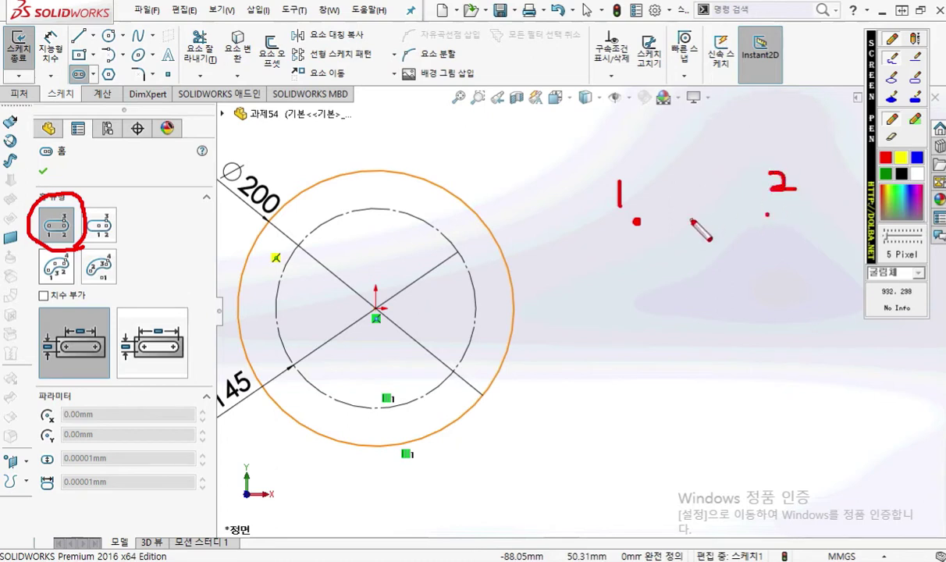
# Join points 1 and 2 with a red dashed line, draw the slot outline through a point labelled "3" and clear the marks
pyautogui.click(644, 225)
pyautogui.moveTo(663, 224); pyautogui.dragTo(675, 224)
pyautogui.moveTo(684, 224); pyautogui.dragTo(733, 223)
pyautogui.moveTo(744, 224); pyautogui.dragTo(752, 222)
pyautogui.click(760, 220)
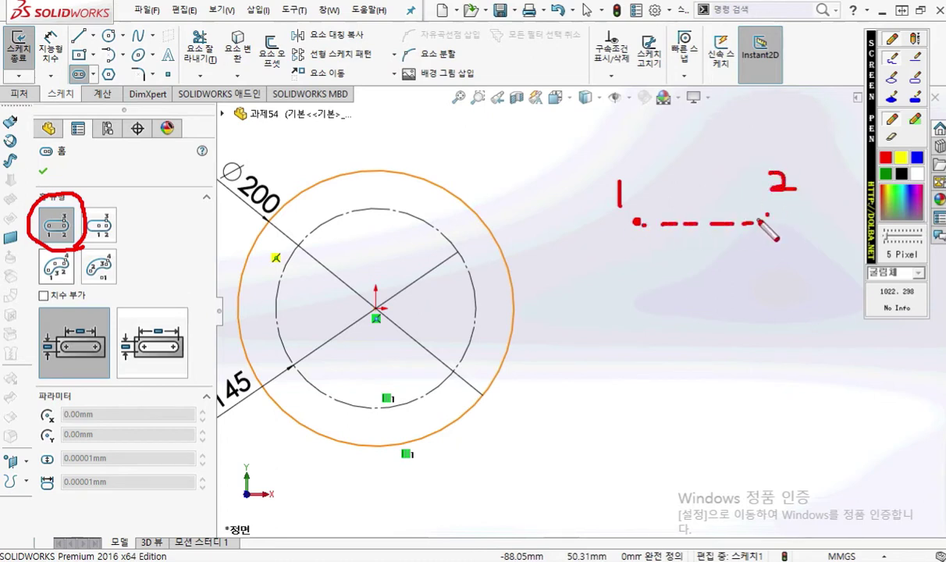
pyautogui.moveTo(827, 274)
pyautogui.mouseDown()
pyautogui.moveTo(829, 288)
pyautogui.moveTo(816, 298)
pyautogui.mouseUp()
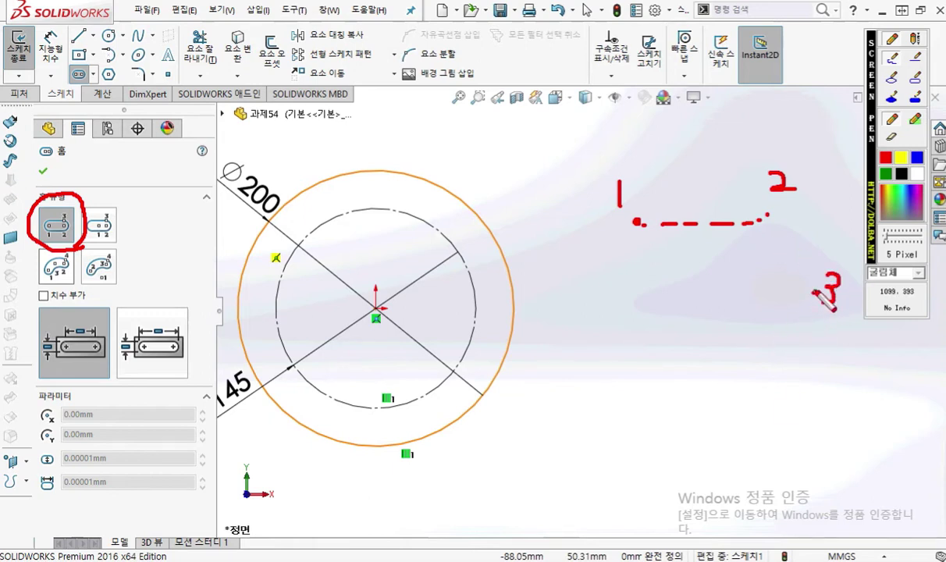
pyautogui.moveTo(815, 294)
pyautogui.mouseDown()
pyautogui.moveTo(840, 257)
pyautogui.moveTo(804, 135)
pyautogui.moveTo(561, 138)
pyautogui.moveTo(556, 308)
pyautogui.moveTo(827, 315)
pyautogui.mouseUp()
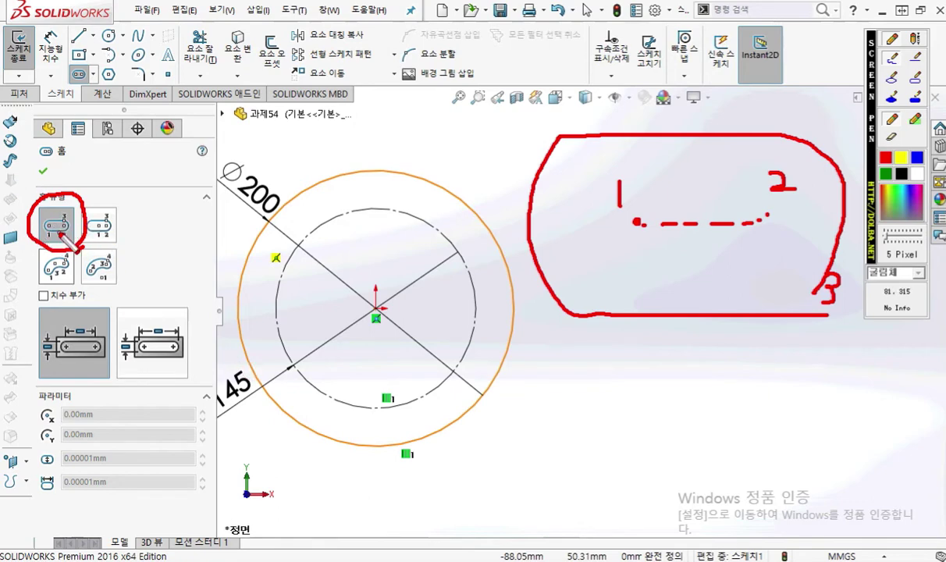
pyautogui.press('Escape')
# Sketch a horizontal straight slot beside the circles, about 136 mm between centres and 70 mm wide, and remove it
pyautogui.click(626, 231)
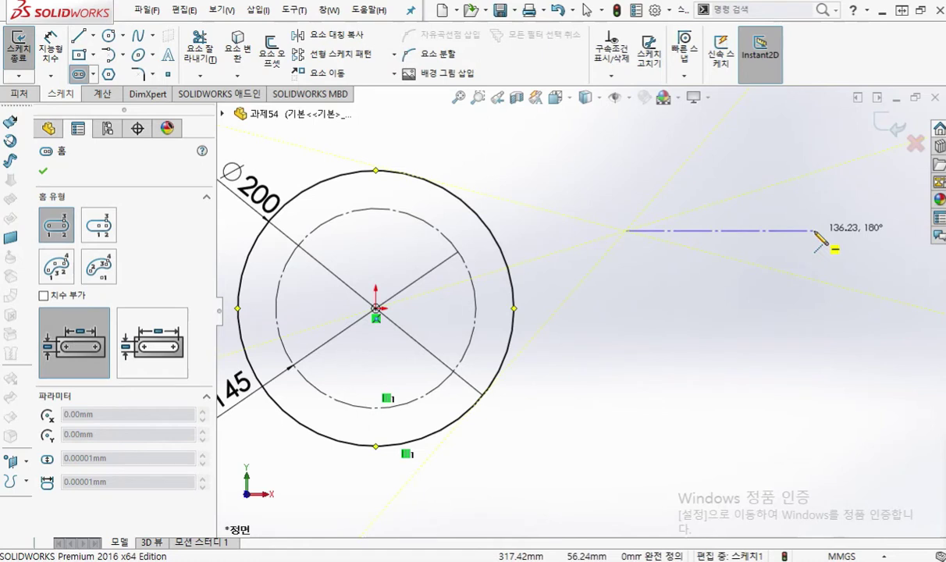
pyautogui.click(814, 231)
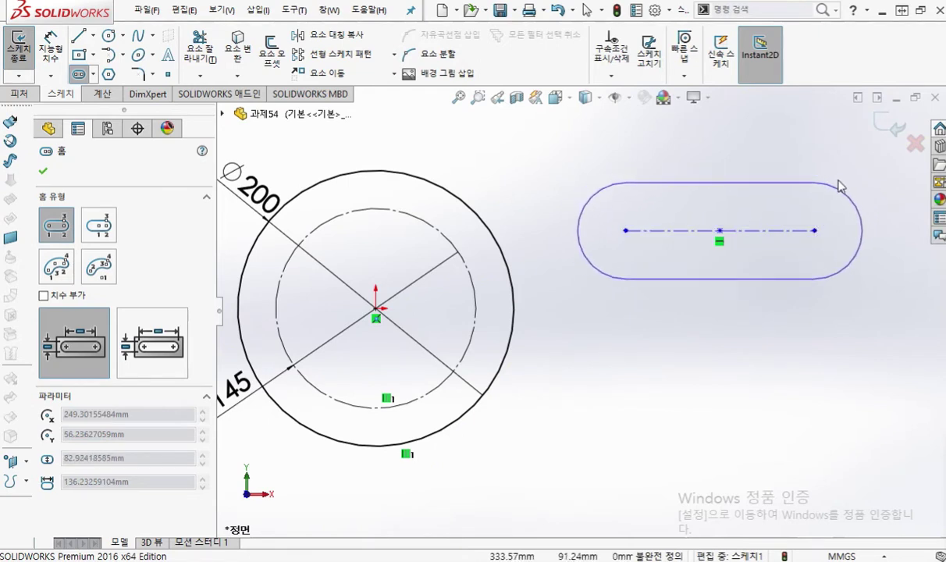
pyautogui.click(846, 189)
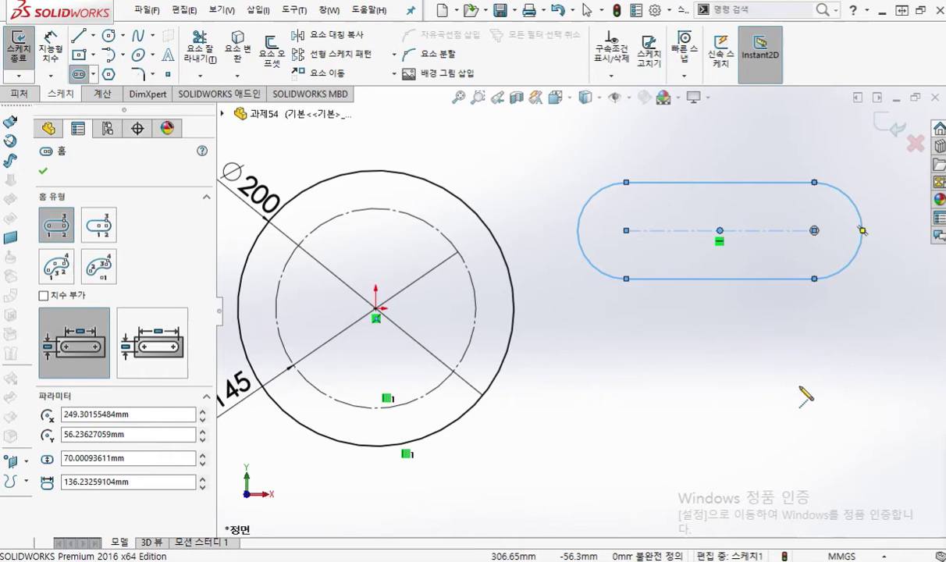
pyautogui.press('Escape')
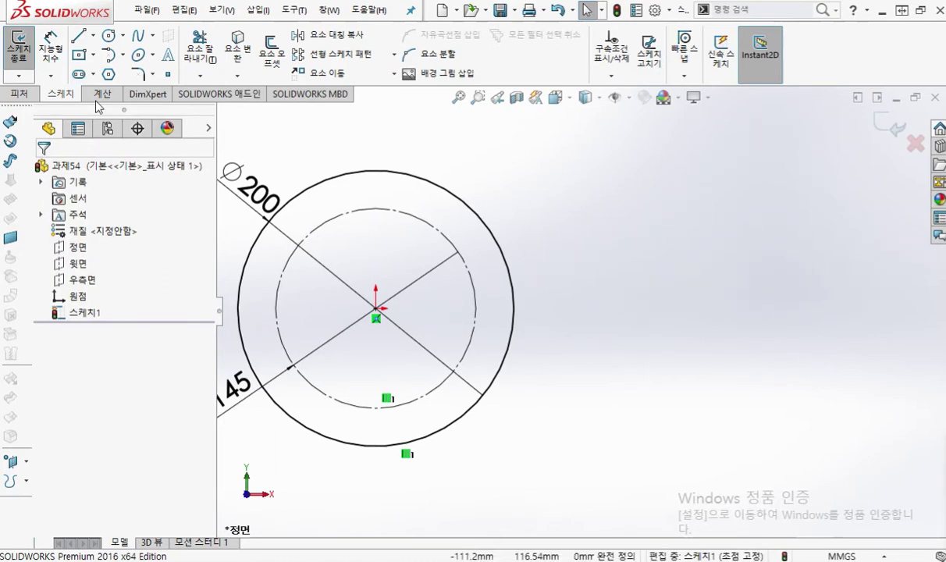
# Start the Centerpoint Straight Slot tool and circle its slot type in red
pyautogui.click(79, 74)
pyautogui.click(98, 225)
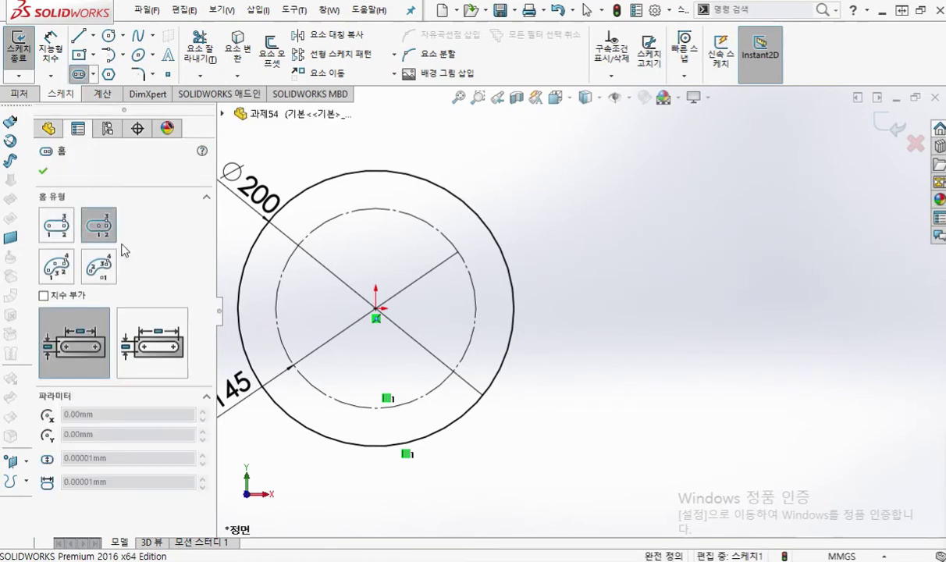
pyautogui.press('F12')
pyautogui.moveTo(134, 242)
pyautogui.mouseDown()
pyautogui.moveTo(76, 208)
pyautogui.moveTo(130, 238)
pyautogui.mouseUp()
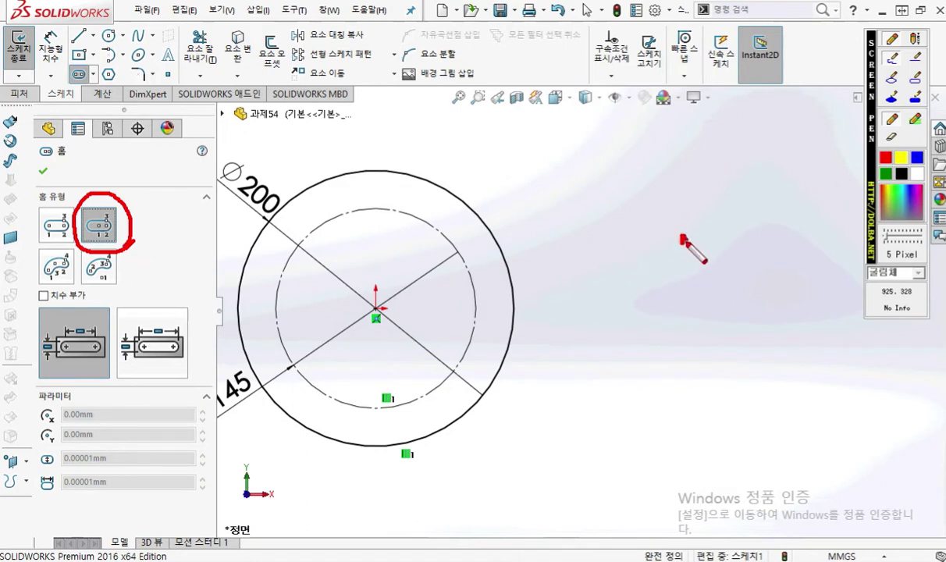
# Draw in red the slot's centre point "1", end point "2", centreline, width point "3" and outline beside the circles
pyautogui.click(682, 238)
pyautogui.moveTo(682, 193); pyautogui.dragTo(681, 216)
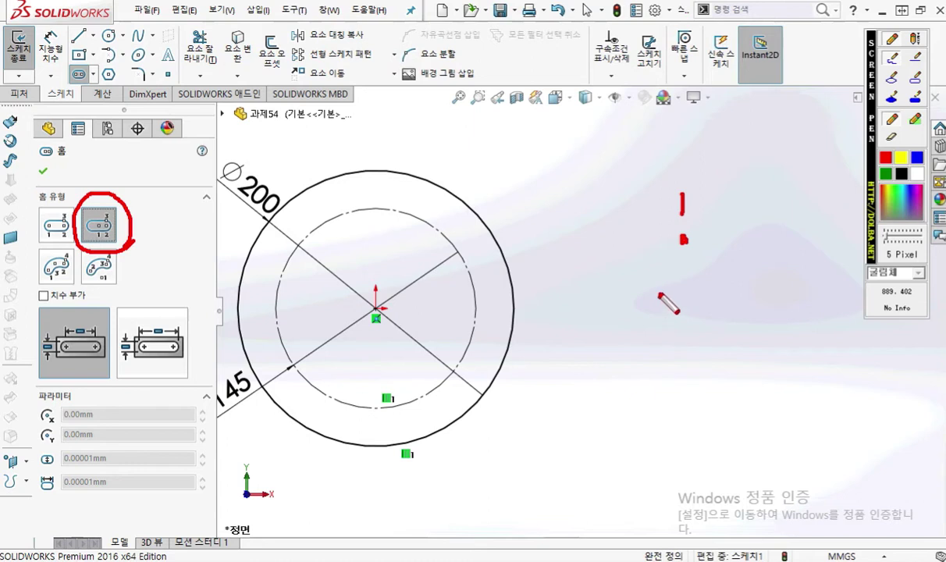
pyautogui.moveTo(799, 205)
pyautogui.mouseDown()
pyautogui.moveTo(801, 215)
pyautogui.moveTo(814, 214)
pyautogui.mouseUp()
pyautogui.click(804, 237)
pyautogui.moveTo(550, 248); pyautogui.dragTo(808, 239)
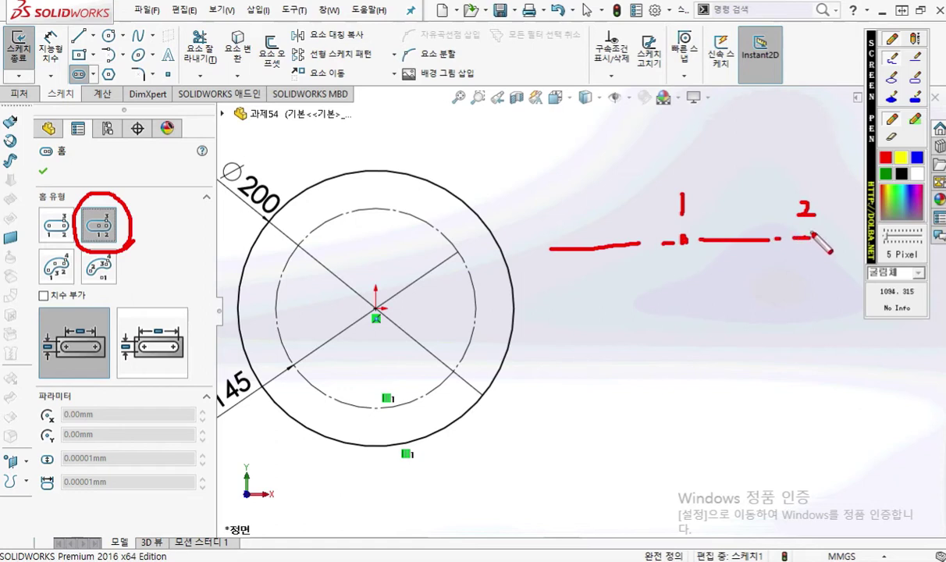
pyautogui.moveTo(762, 131)
pyautogui.mouseDown()
pyautogui.moveTo(776, 139)
pyautogui.moveTo(763, 151)
pyautogui.moveTo(841, 261)
pyautogui.moveTo(785, 311)
pyautogui.moveTo(537, 320)
pyautogui.moveTo(638, 159)
pyautogui.moveTo(761, 162)
pyautogui.mouseUp()
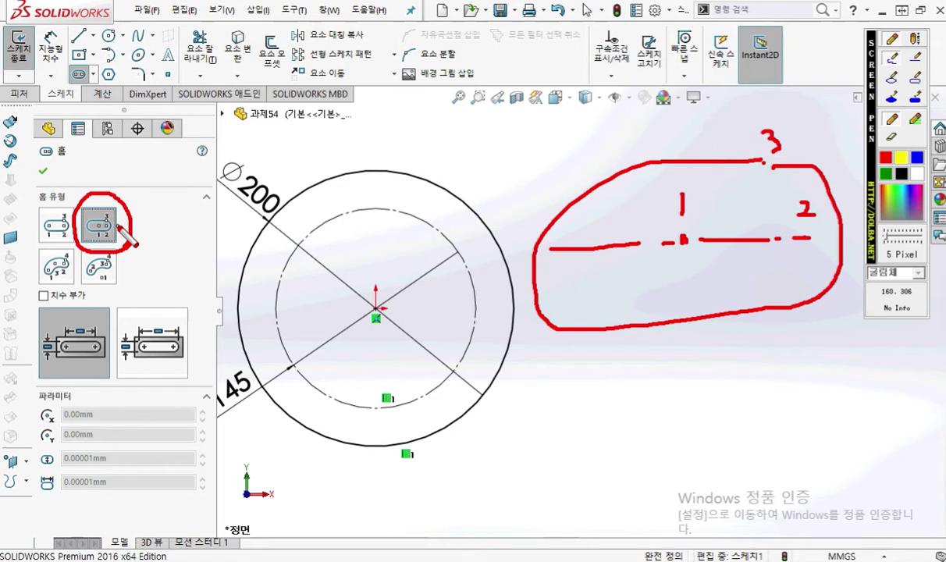
# Clear the red marks and sketch a horizontal centerpoint straight slot beside the circles, about 176 mm between arc centres and 88 mm wide
pyautogui.press('Escape')
pyautogui.click(719, 244)
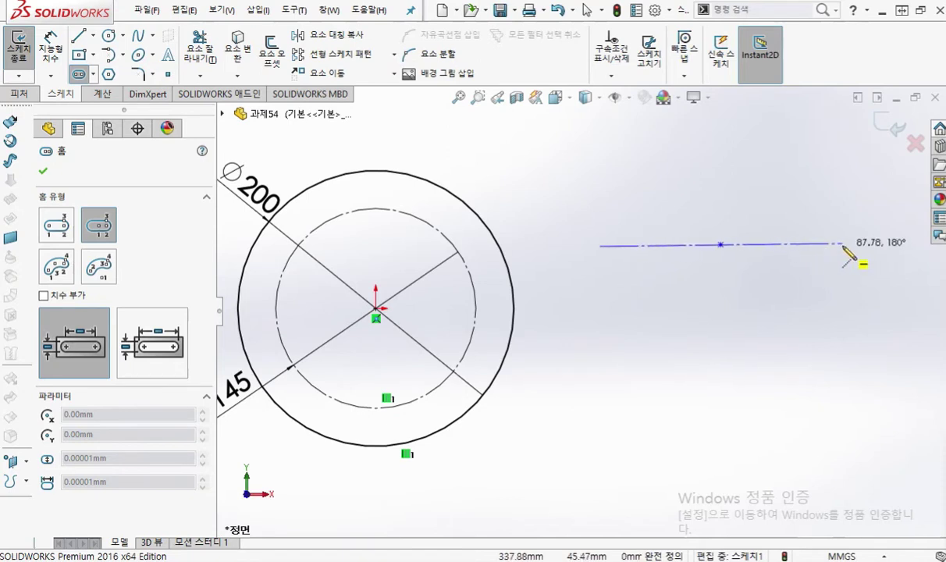
pyautogui.click(841, 244)
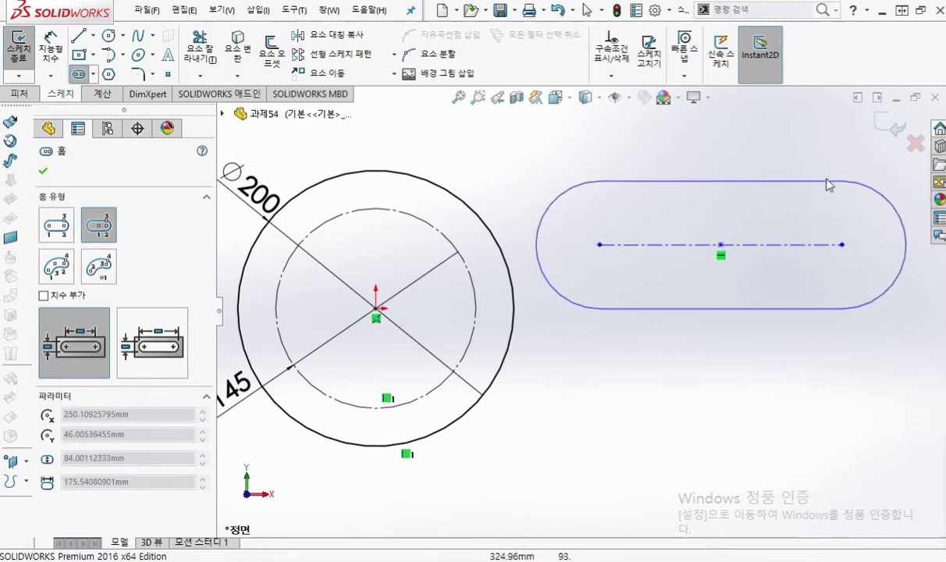
pyautogui.click(825, 185)
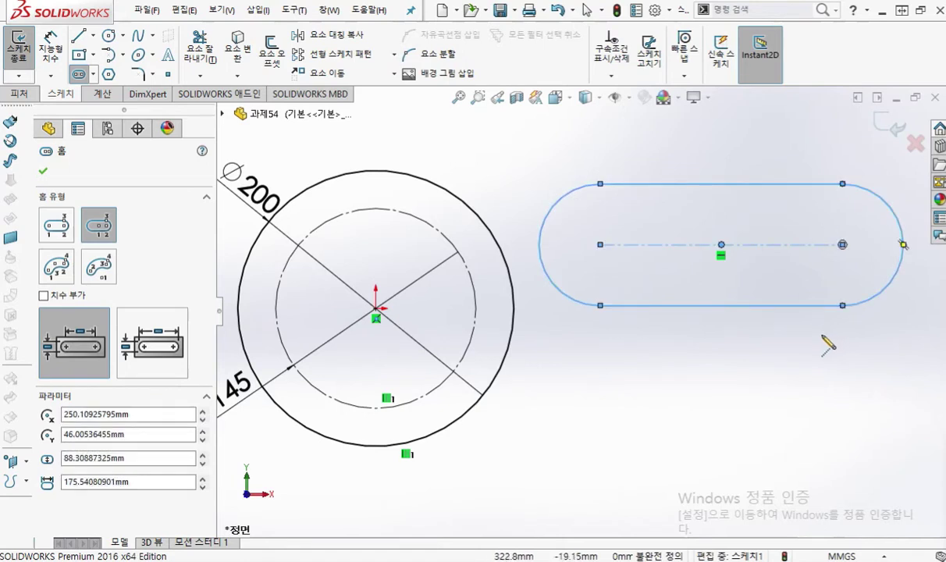
pyautogui.press('Escape')
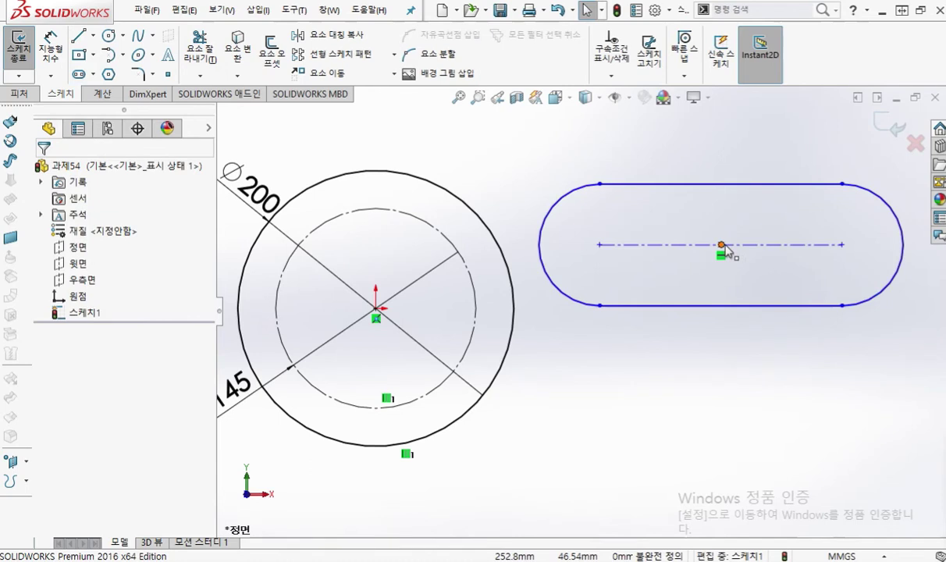
# Circle the slot's centre point and the origin in red, link them with distance lines above the sketch, and clear the marks
pyautogui.press('F12')
pyautogui.moveTo(739, 257)
pyautogui.mouseDown()
pyautogui.moveTo(719, 233)
pyautogui.moveTo(726, 267)
pyautogui.mouseUp()
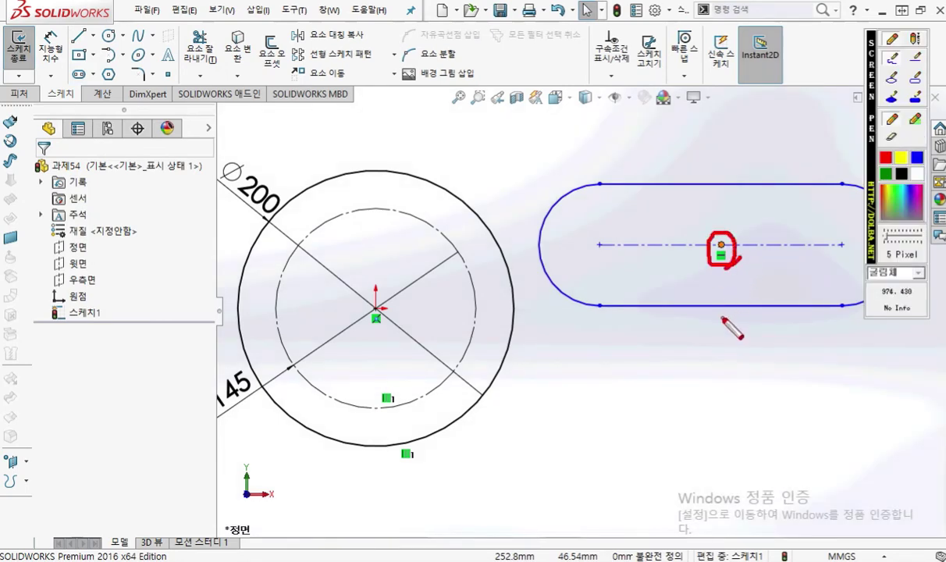
pyautogui.moveTo(375, 320)
pyautogui.mouseDown()
pyautogui.moveTo(356, 310)
pyautogui.moveTo(374, 285)
pyautogui.moveTo(394, 119)
pyautogui.moveTo(719, 152)
pyautogui.mouseUp()
pyautogui.moveTo(721, 116); pyautogui.dragTo(722, 238)
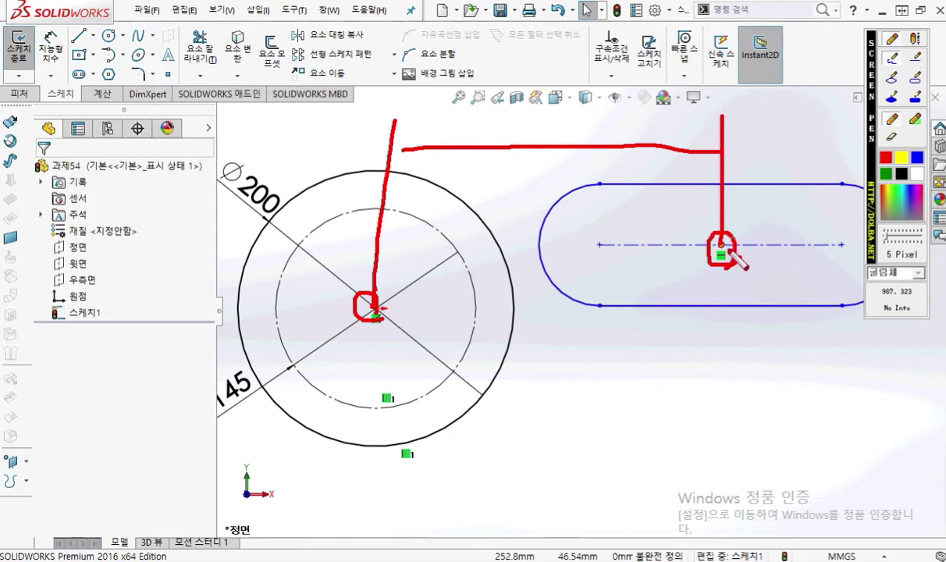
pyautogui.press('Escape')
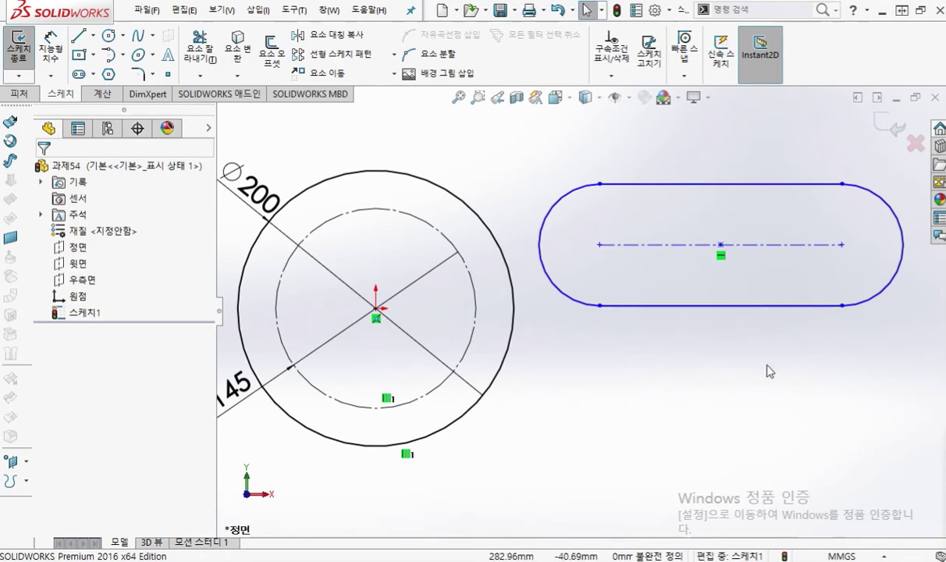
pyautogui.rightClick(797, 369)
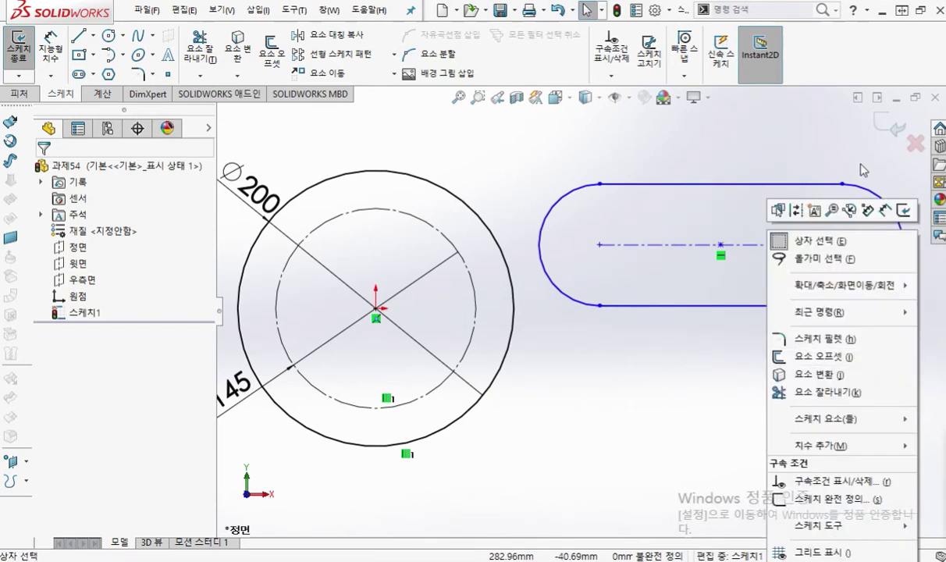
pyautogui.click(776, 310)
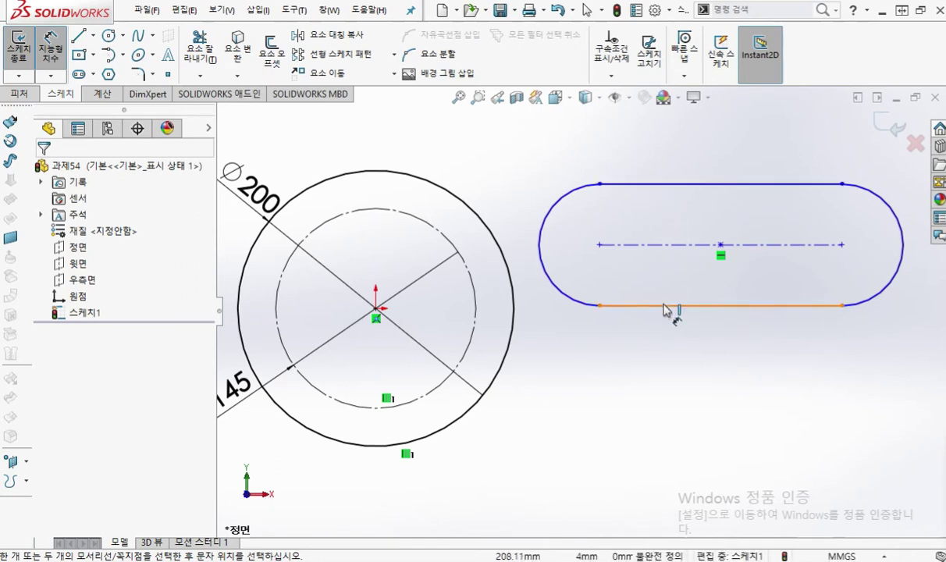
pyautogui.click(664, 187)
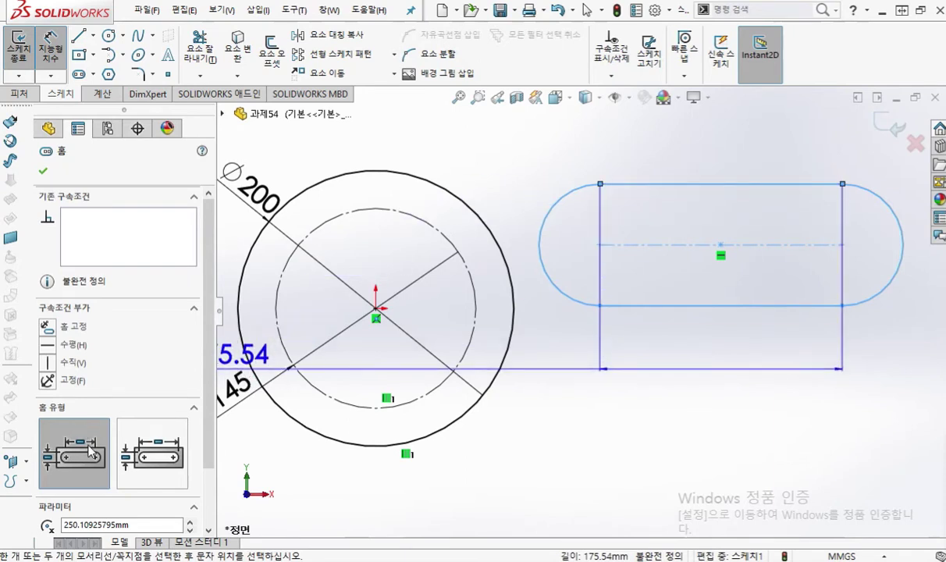
pyautogui.scroll(-3, 92, 451)
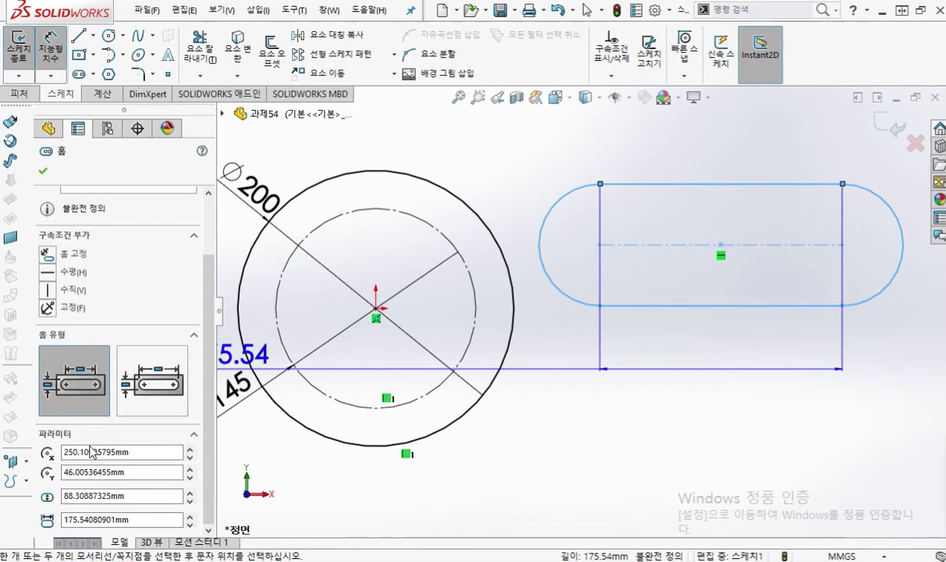
pyautogui.scroll(3, 91, 444)
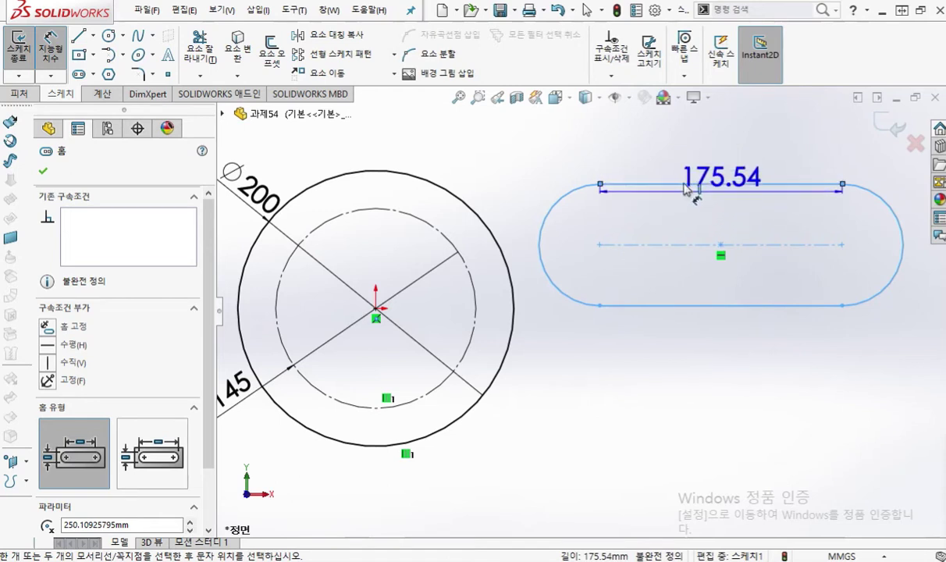
pyautogui.click(663, 309)
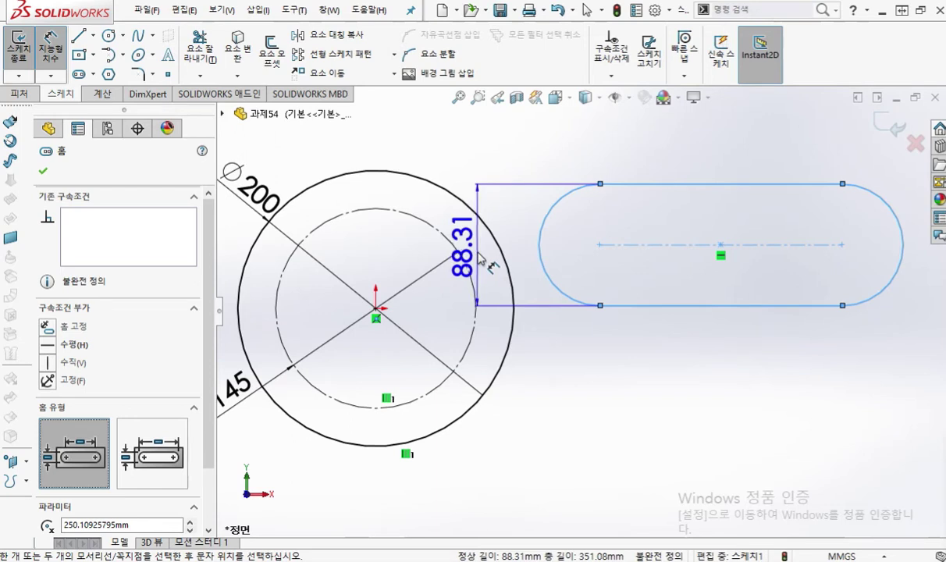
pyautogui.press('Escape')
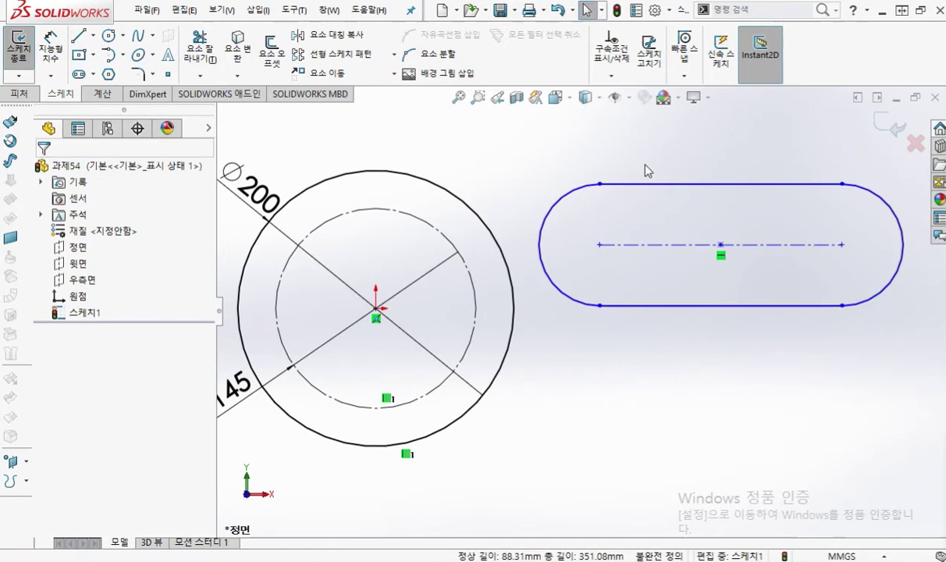
# Add a Smart Dimension for the slot's width between its two straight edges, accepting the drawn value
pyautogui.rightClick(732, 160)
pyautogui.click(772, 140)
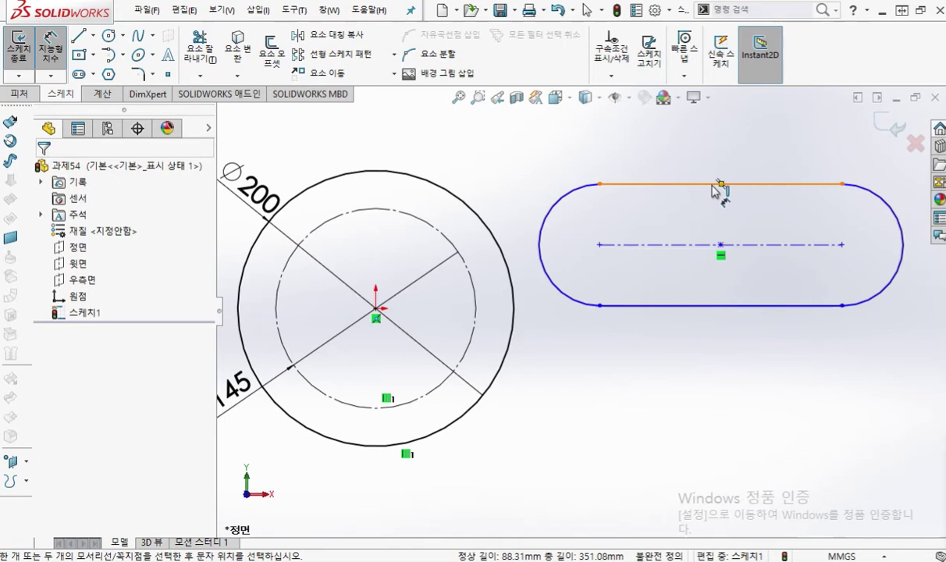
pyautogui.click(654, 191)
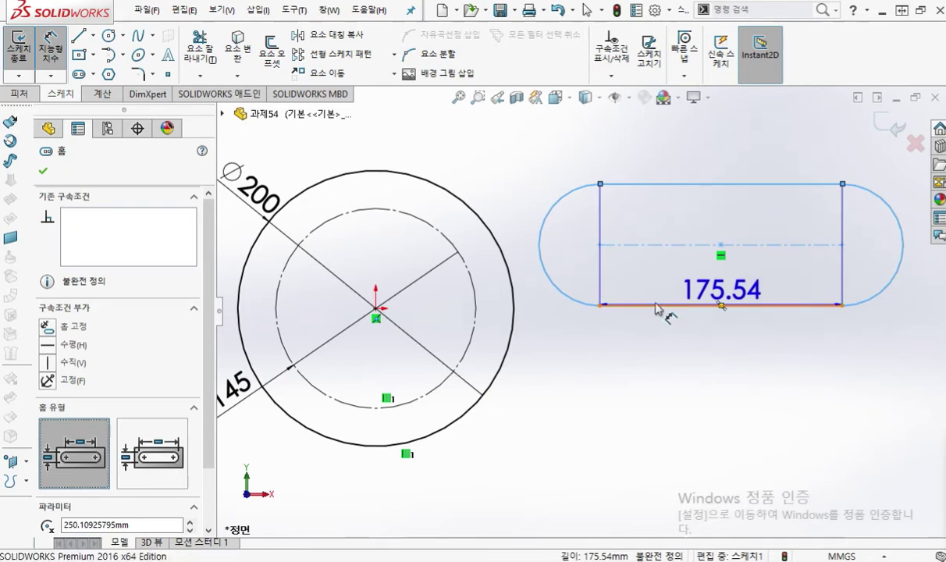
pyautogui.click(499, 221)
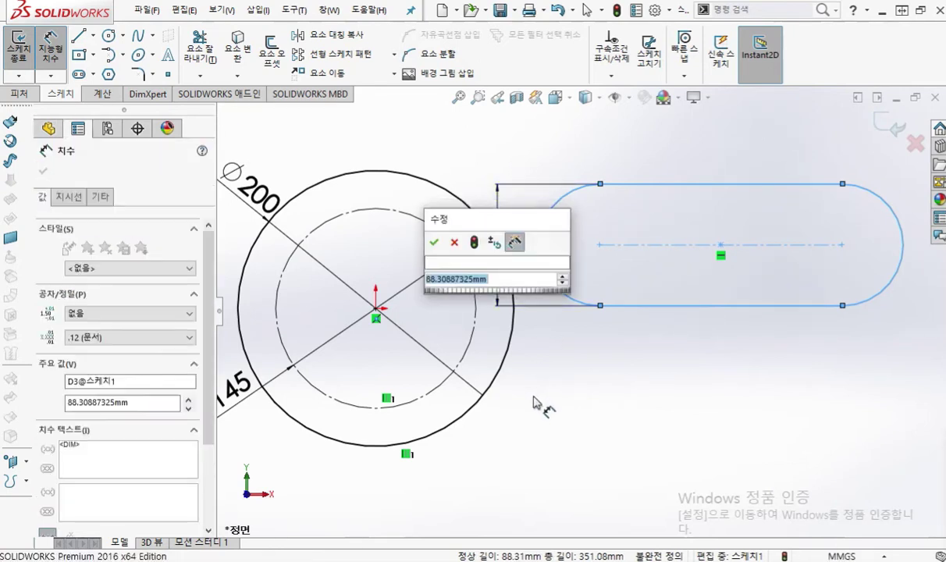
pyautogui.click(435, 244)
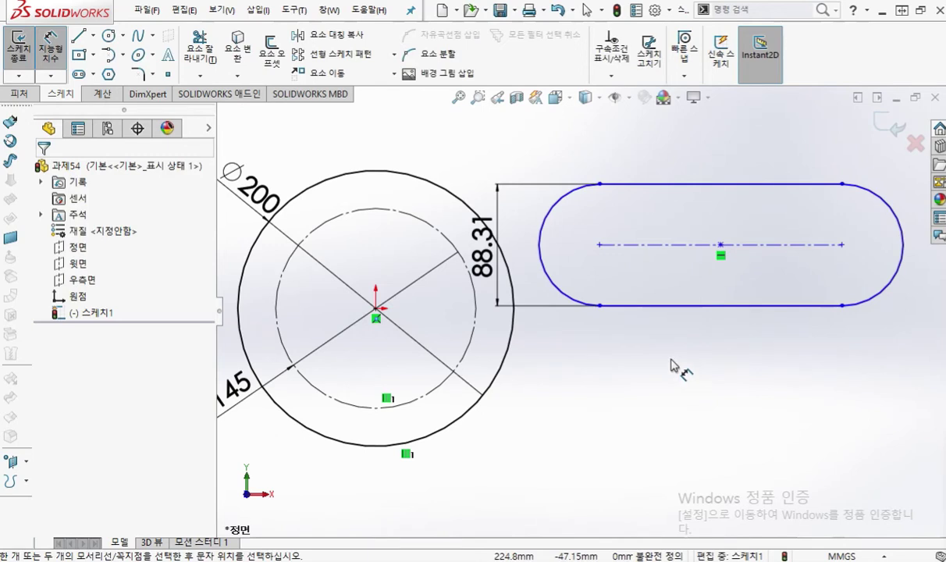
# Circle the slot's two arc centres in red and draw a centre-to-centre distance with arrows below the slot
pyautogui.press('F2')
pyautogui.moveTo(607, 248)
pyautogui.mouseDown()
pyautogui.moveTo(591, 236)
pyautogui.moveTo(614, 254)
pyautogui.mouseUp()
pyautogui.moveTo(840, 255)
pyautogui.mouseDown()
pyautogui.moveTo(855, 251)
pyautogui.moveTo(843, 254)
pyautogui.mouseUp()
pyautogui.moveTo(606, 265)
pyautogui.mouseDown()
pyautogui.moveTo(613, 380)
pyautogui.moveTo(767, 344)
pyautogui.mouseUp()
pyautogui.moveTo(828, 272)
pyautogui.mouseDown()
pyautogui.moveTo(826, 355)
pyautogui.moveTo(796, 352)
pyautogui.mouseUp()
pyautogui.moveTo(644, 328); pyautogui.dragTo(687, 371)
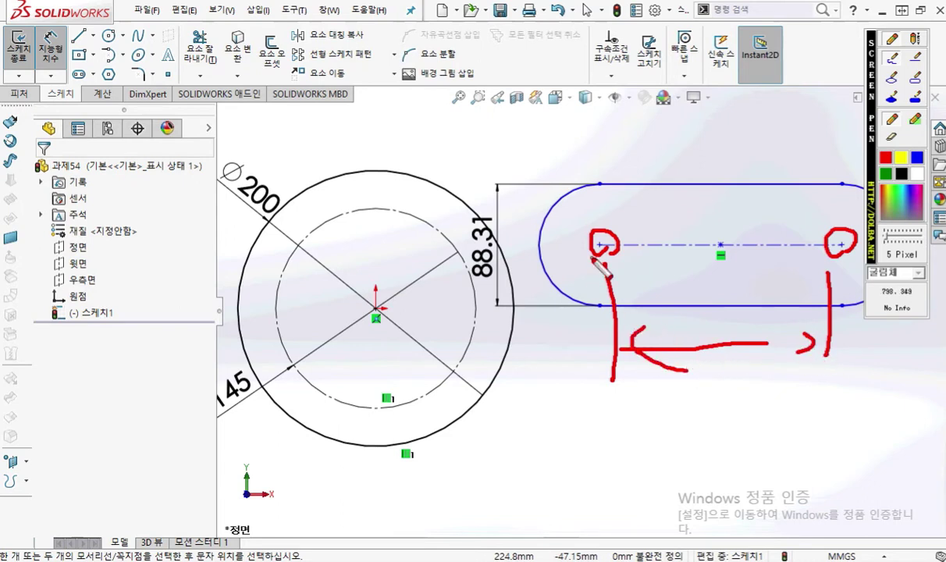
# Draw in red an overall-length dimension above the slot, with extension lines from both arc ends and arrowheads
pyautogui.moveTo(537, 252); pyautogui.dragTo(536, 113)
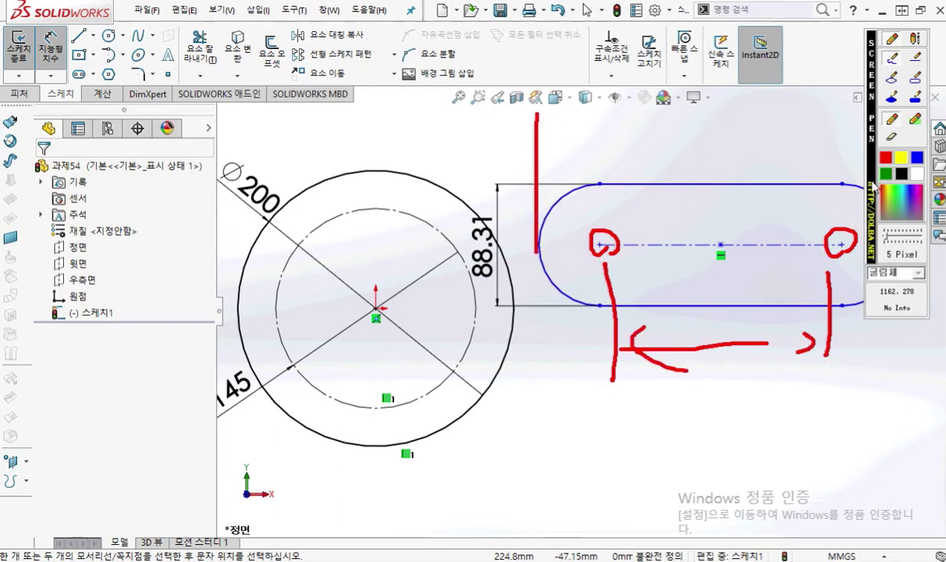
pyautogui.moveTo(904, 244); pyautogui.dragTo(914, 82)
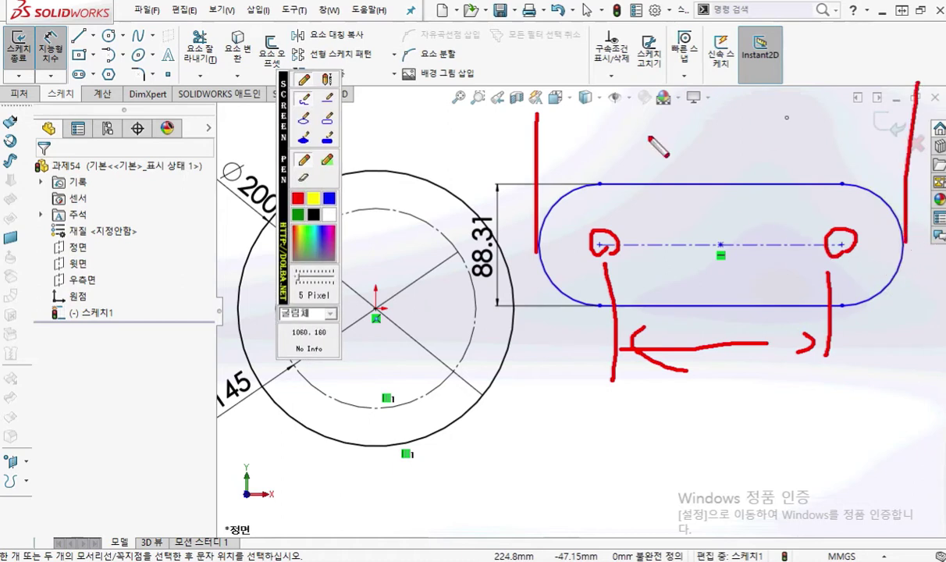
pyautogui.moveTo(549, 137)
pyautogui.mouseDown()
pyautogui.moveTo(875, 138)
pyautogui.moveTo(835, 156)
pyautogui.mouseUp()
pyautogui.moveTo(570, 123)
pyautogui.mouseDown()
pyautogui.moveTo(546, 128)
pyautogui.moveTo(564, 159)
pyautogui.mouseUp()
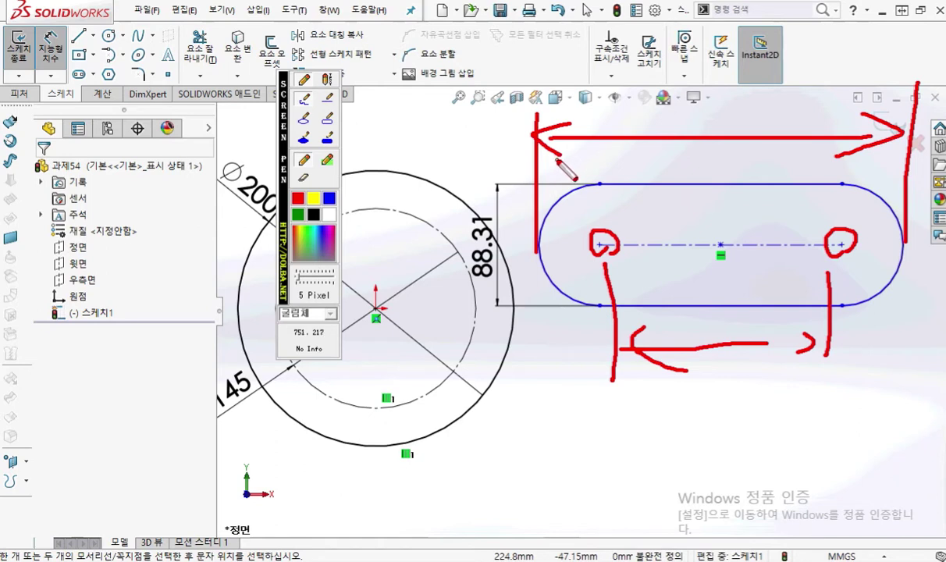
# Trace the slot's end arcs in red, cross out the circled arc centres and clear all the marks
pyautogui.moveTo(601, 184)
pyautogui.mouseDown()
pyautogui.moveTo(563, 205)
pyautogui.moveTo(547, 267)
pyautogui.moveTo(568, 302)
pyautogui.mouseUp()
pyautogui.moveTo(855, 185)
pyautogui.mouseDown()
pyautogui.moveTo(909, 262)
pyautogui.moveTo(882, 301)
pyautogui.moveTo(859, 310)
pyautogui.mouseUp()
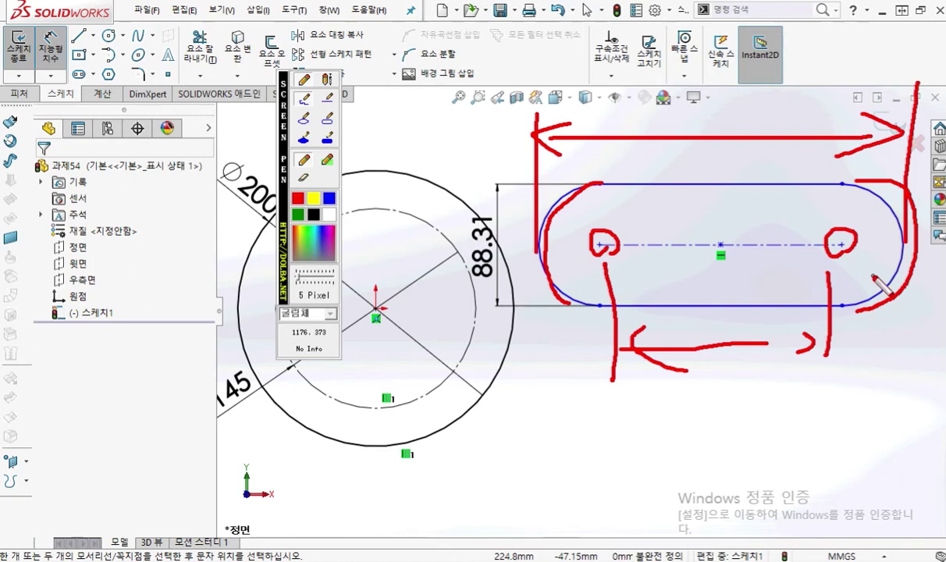
pyautogui.moveTo(861, 209); pyautogui.dragTo(825, 268)
pyautogui.moveTo(830, 216); pyautogui.dragTo(850, 268)
pyautogui.moveTo(616, 220)
pyautogui.mouseDown()
pyautogui.moveTo(592, 256)
pyautogui.moveTo(630, 273)
pyautogui.mouseUp()
pyautogui.press('Escape')
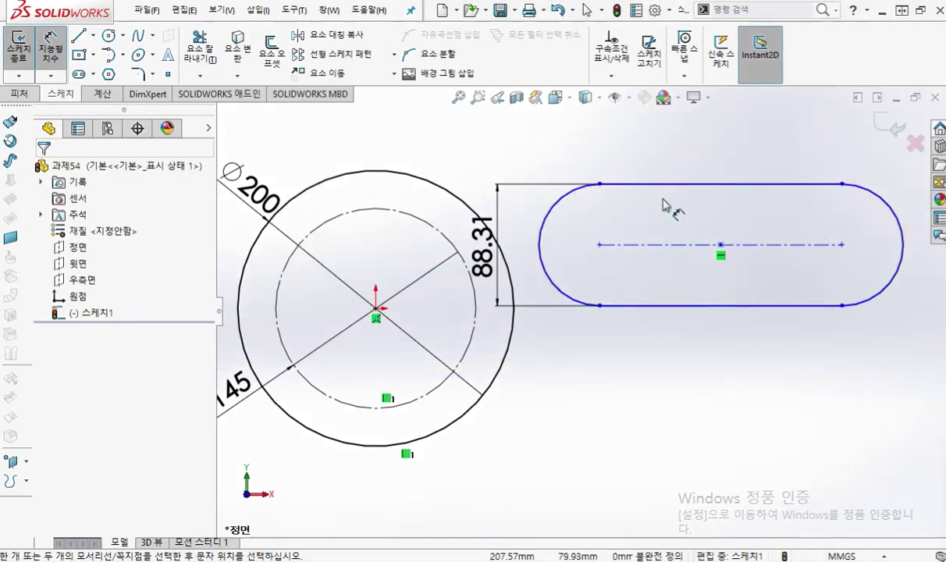
# Dimension the slot's length between its two end arcs, placing the dimension above the slot and accepting the drawn value
pyautogui.click(561, 206)
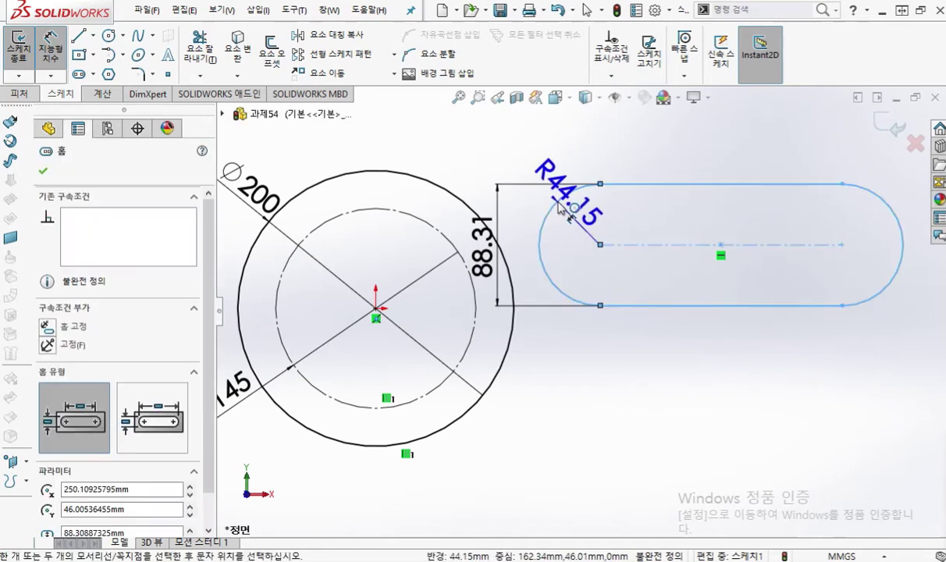
pyautogui.click(889, 206)
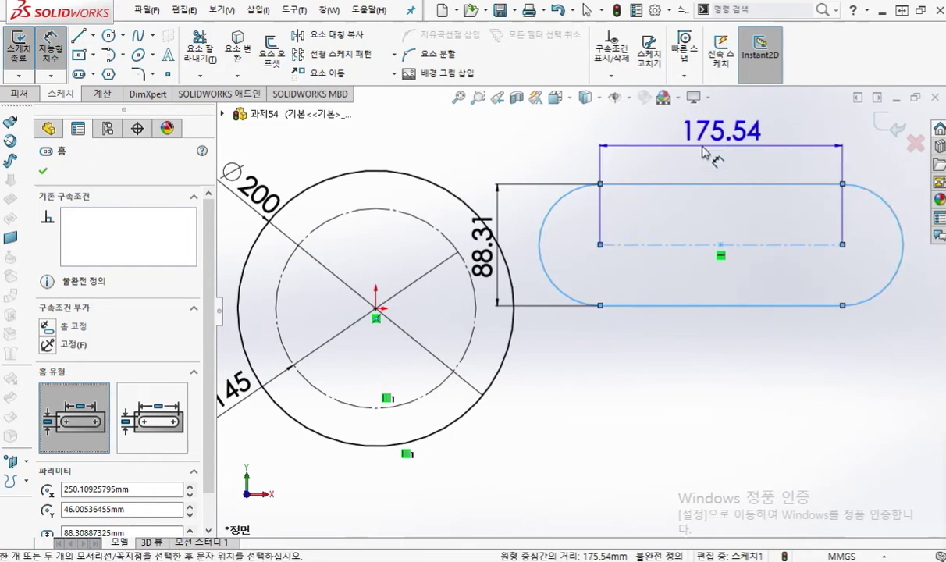
pyautogui.click(703, 147)
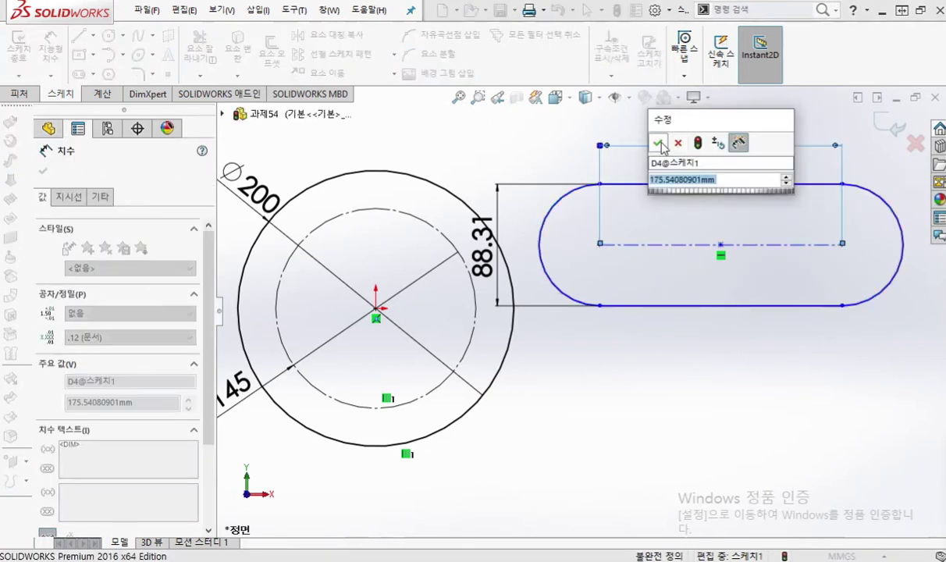
pyautogui.click(659, 144)
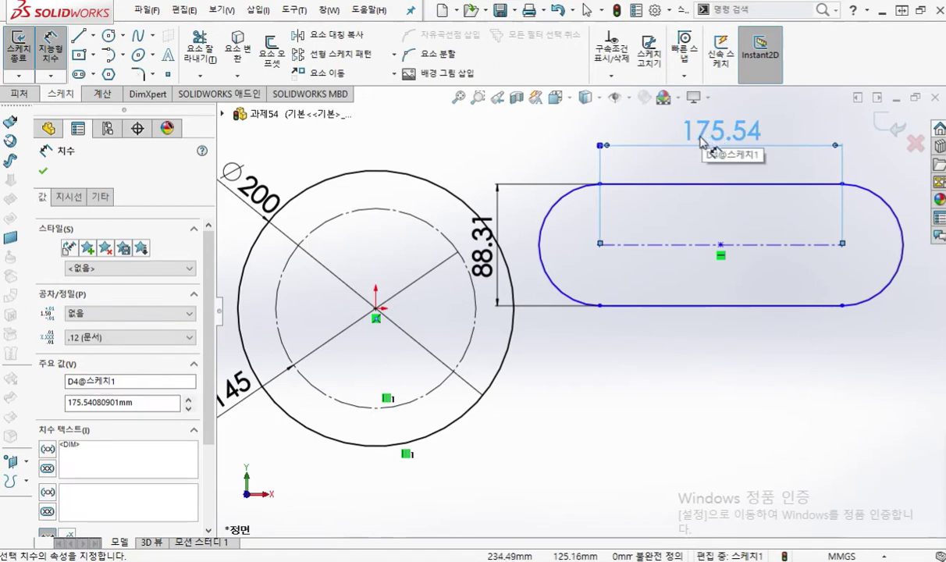
# Draw a red curve from the slot's length dimension to its leader settings, clear it and display the dimension's arc condition options
pyautogui.moveTo(683, 140)
pyautogui.mouseDown()
pyautogui.moveTo(133, 105)
pyautogui.moveTo(92, 205)
pyautogui.mouseUp()
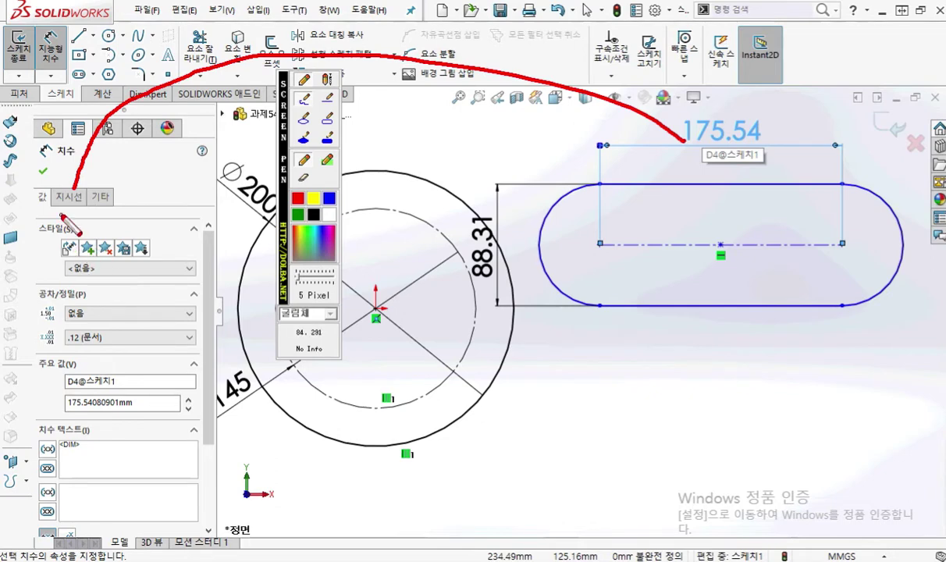
pyautogui.press('Escape')
pyautogui.click(69, 198)
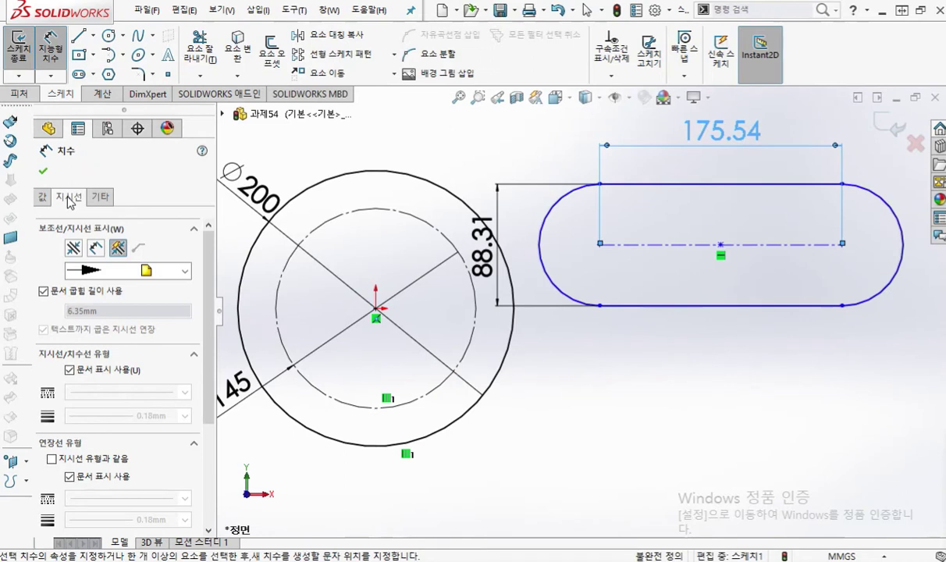
pyautogui.moveTo(207, 232); pyautogui.dragTo(211, 398)
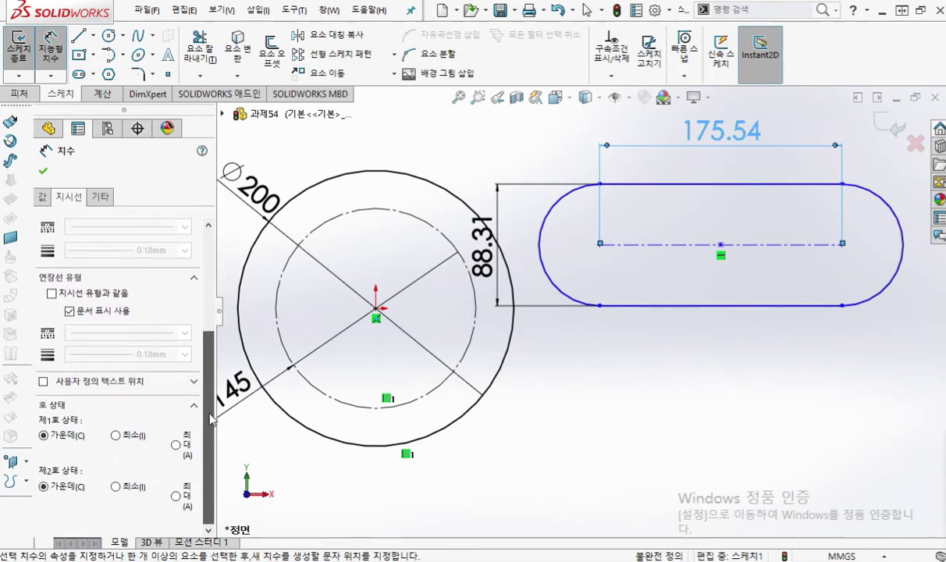
# Underline the first and second arc conditions in red, circle their Max options and clear the marks
pyautogui.press('F12')
pyautogui.moveTo(31, 425); pyautogui.dragTo(120, 431)
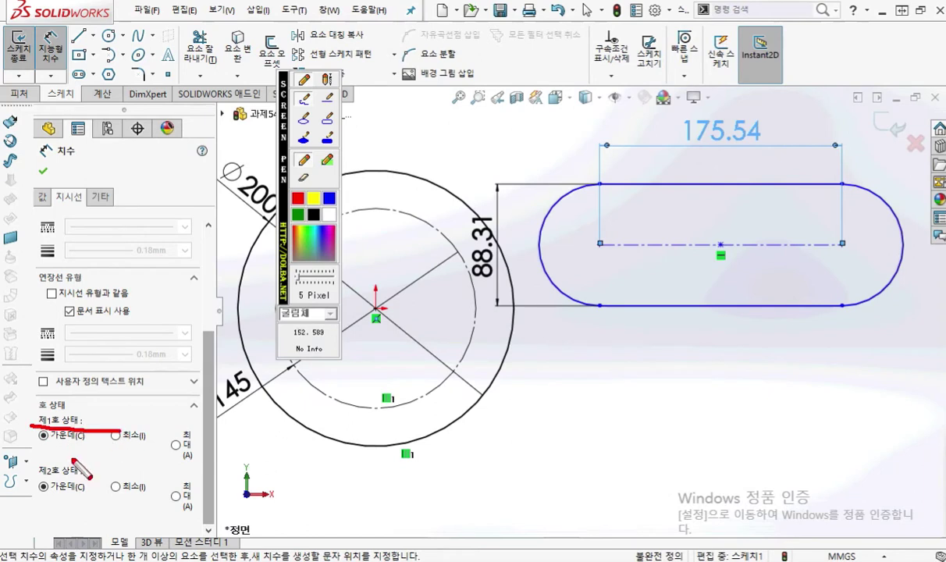
pyautogui.moveTo(25, 473); pyautogui.dragTo(100, 480)
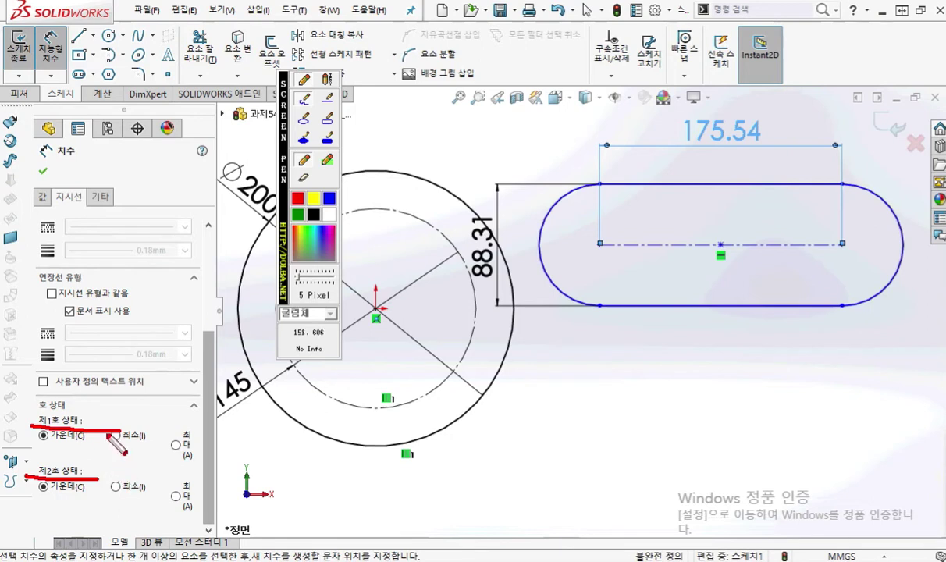
pyautogui.moveTo(191, 421)
pyautogui.mouseDown()
pyautogui.moveTo(181, 464)
pyautogui.moveTo(209, 451)
pyautogui.moveTo(170, 511)
pyautogui.moveTo(205, 519)
pyautogui.mouseUp()
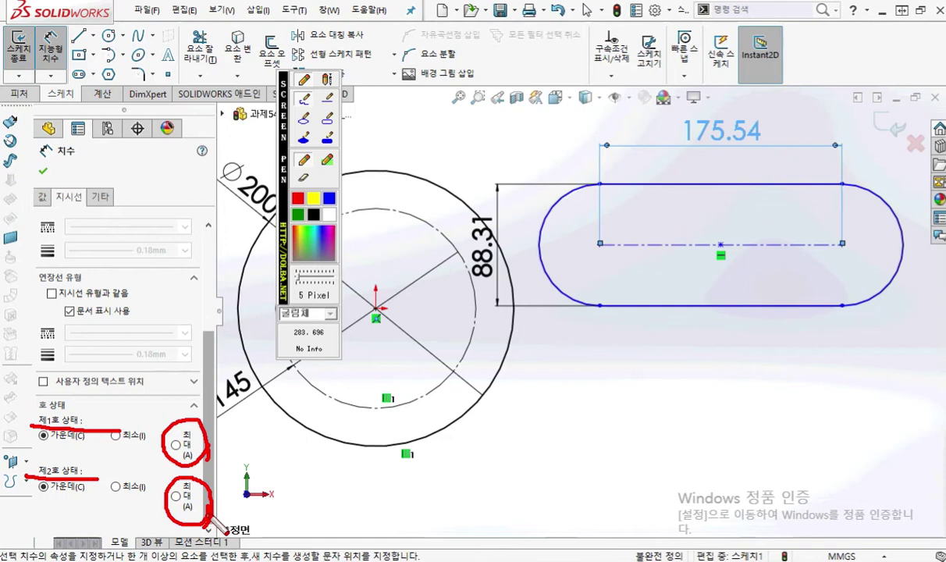
pyautogui.press('Escape')
# Set both the first and second arc conditions of the slot's length dimension to Max
pyautogui.click(177, 445)
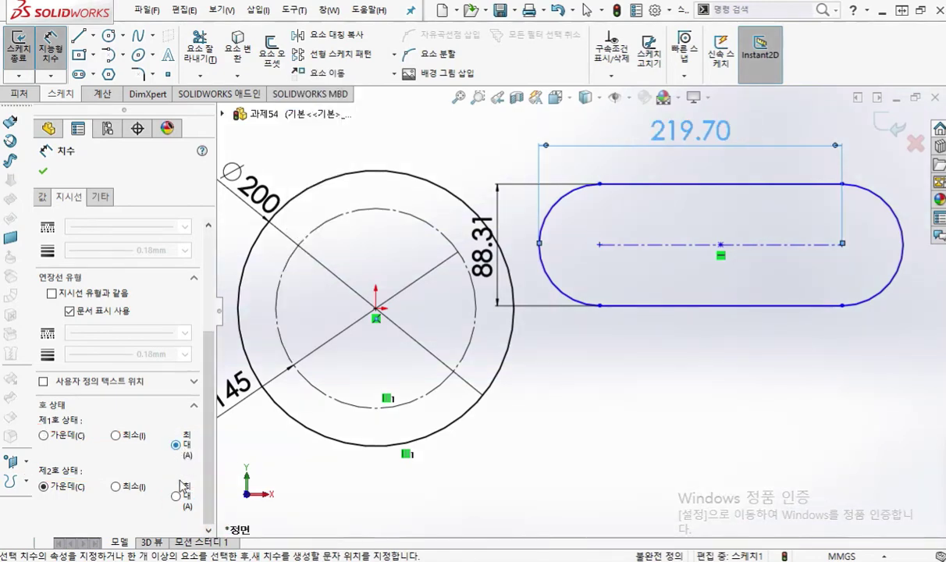
pyautogui.click(177, 496)
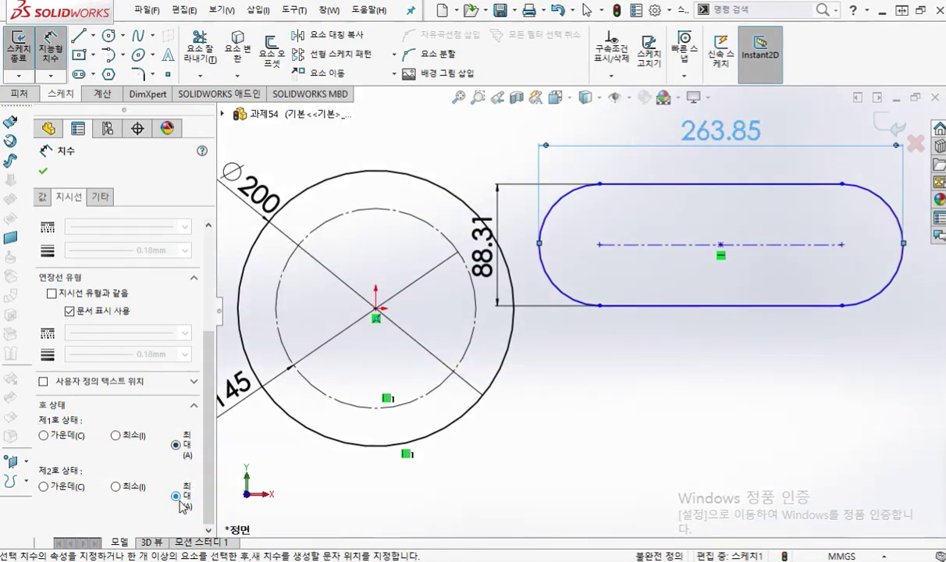
# Mark the slot's overall length in red with extension lines and arrows, trace both end arcs and clear the marks
pyautogui.press('F12')
pyautogui.moveTo(541, 127); pyautogui.dragTo(542, 248)
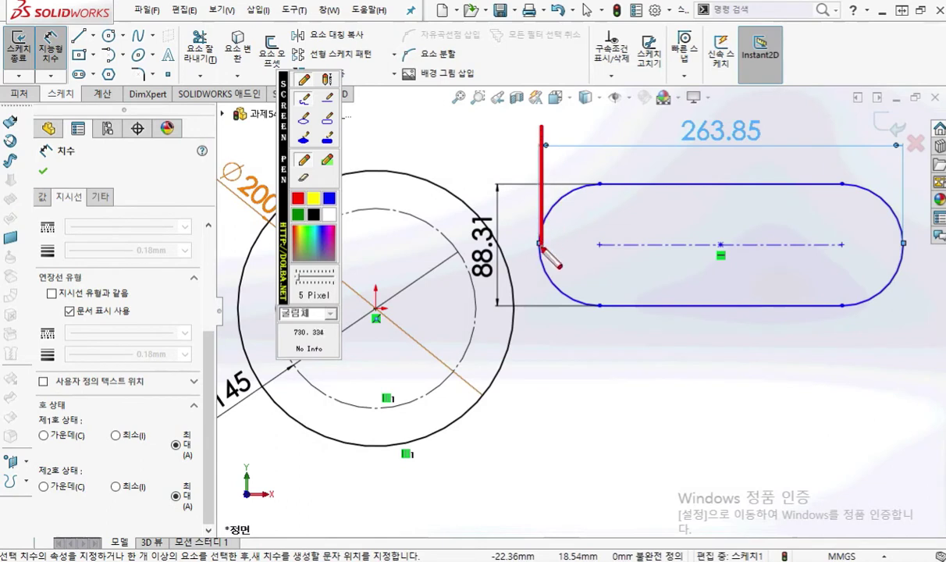
pyautogui.moveTo(905, 129); pyautogui.dragTo(906, 224)
pyautogui.moveTo(559, 144)
pyautogui.mouseDown()
pyautogui.moveTo(897, 143)
pyautogui.moveTo(864, 166)
pyautogui.mouseUp()
pyautogui.moveTo(572, 129)
pyautogui.mouseDown()
pyautogui.moveTo(576, 156)
pyautogui.moveTo(550, 265)
pyautogui.moveTo(588, 302)
pyautogui.mouseUp()
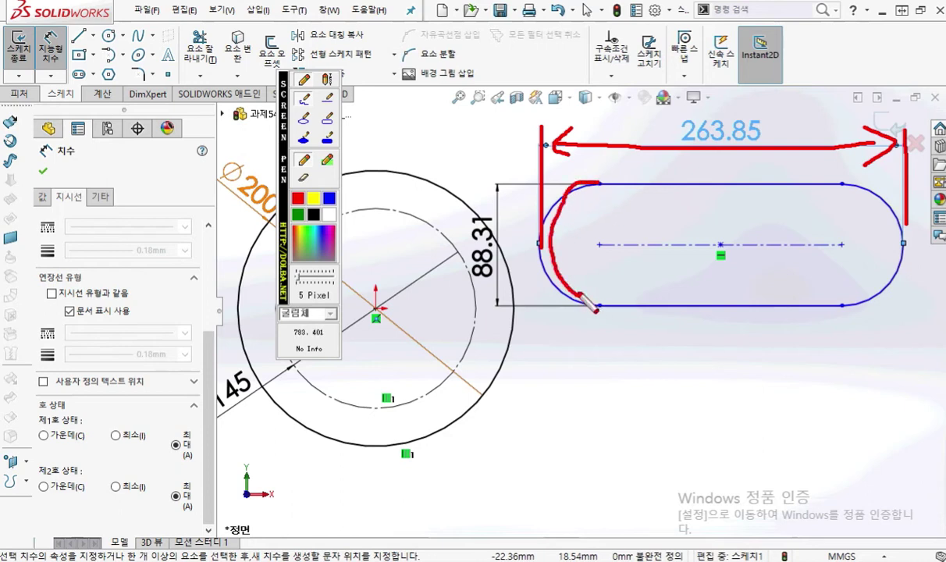
pyautogui.moveTo(848, 188)
pyautogui.mouseDown()
pyautogui.moveTo(895, 248)
pyautogui.moveTo(862, 298)
pyautogui.moveTo(905, 265)
pyautogui.moveTo(900, 294)
pyautogui.mouseUp()
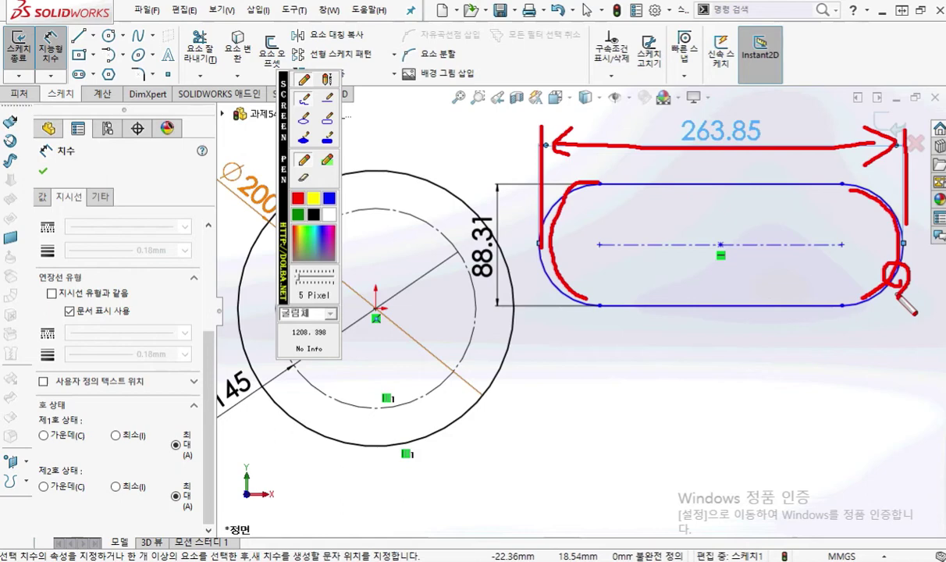
pyautogui.press('Escape')
# Check the reference drawing, return to the sketch and delete the straight slot together with its two dimensions
pyautogui.hotkey('alt', 'Tab')
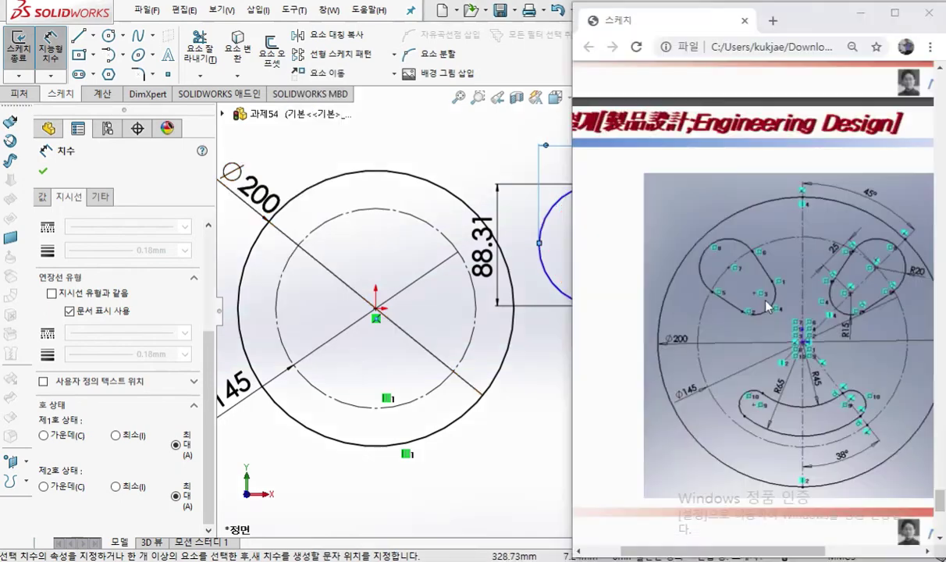
pyautogui.click(554, 411)
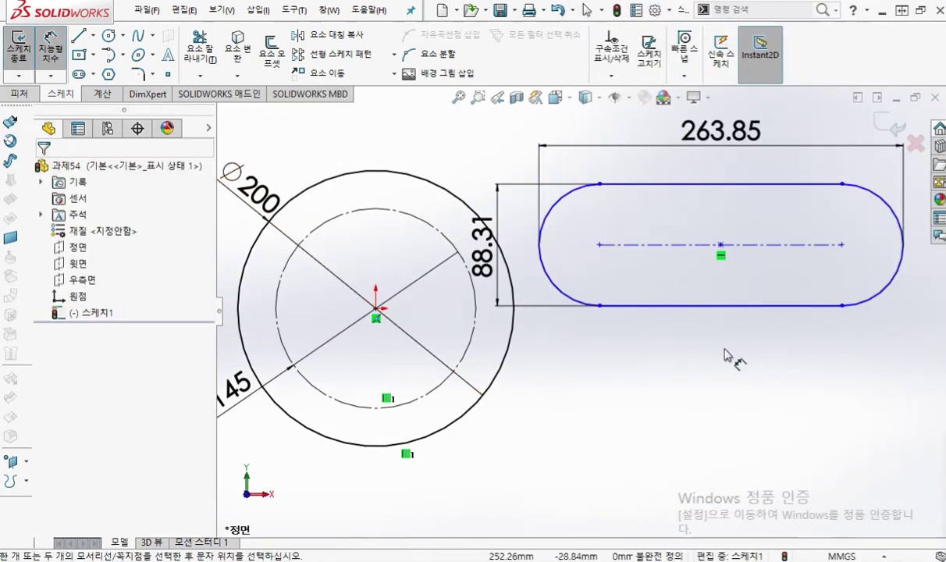
pyautogui.rightClick(737, 354)
pyautogui.click(738, 145)
pyautogui.moveTo(829, 377); pyautogui.dragTo(491, 117)
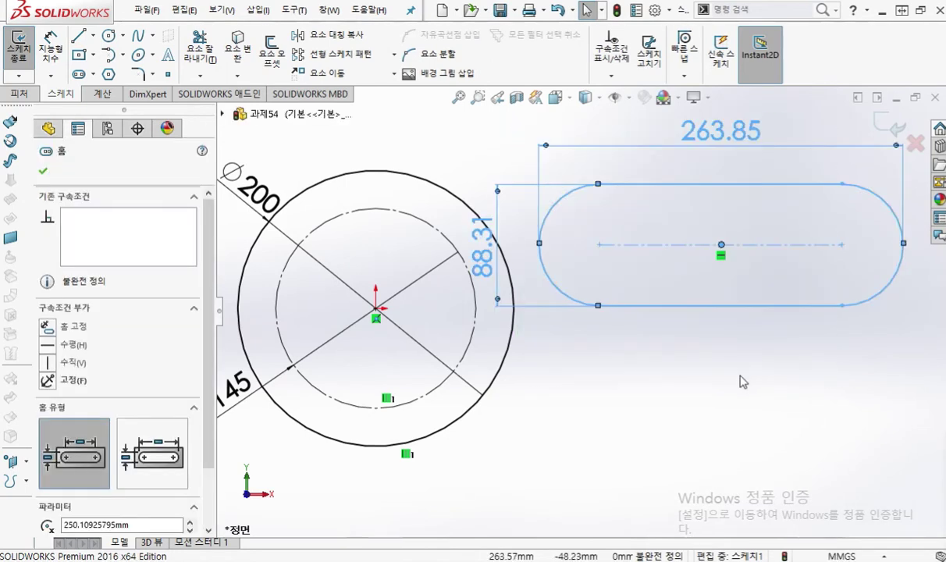
pyautogui.press('Delete')
# Start a 3-point arc slot and mark its points 1, 2 and 3 in red, joined by a curve, beside the circles
pyautogui.click(94, 76)
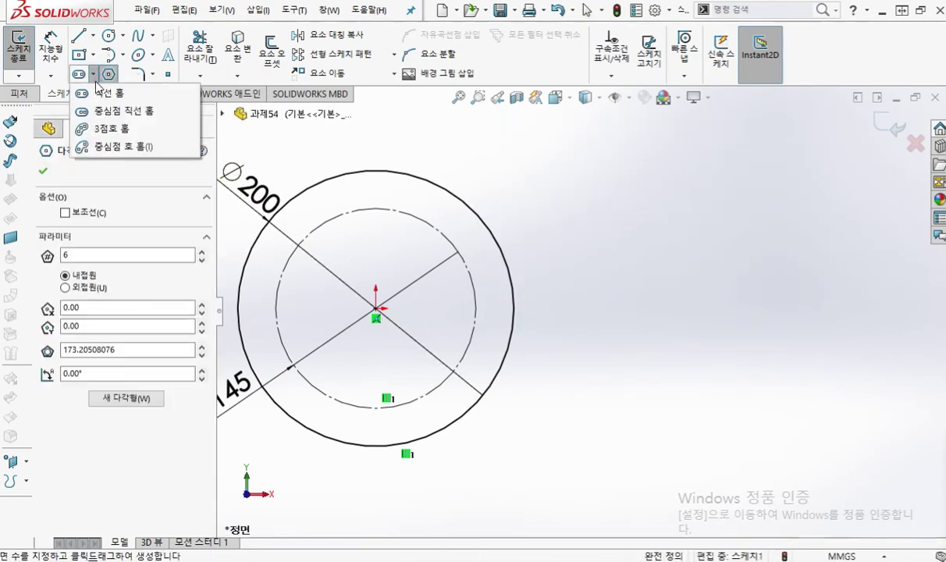
pyautogui.click(122, 131)
pyautogui.press('F2')
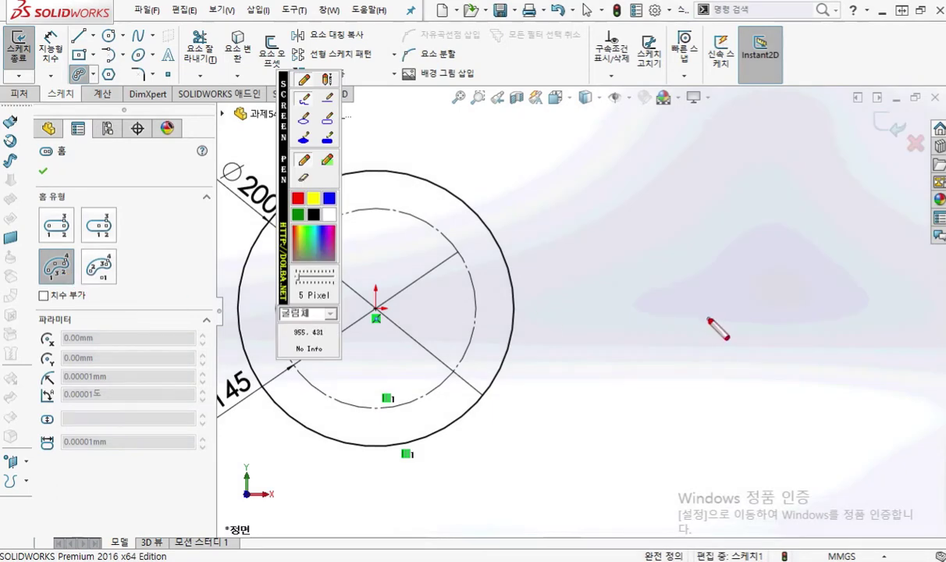
pyautogui.click(829, 327)
pyautogui.moveTo(862, 310); pyautogui.dragTo(852, 343)
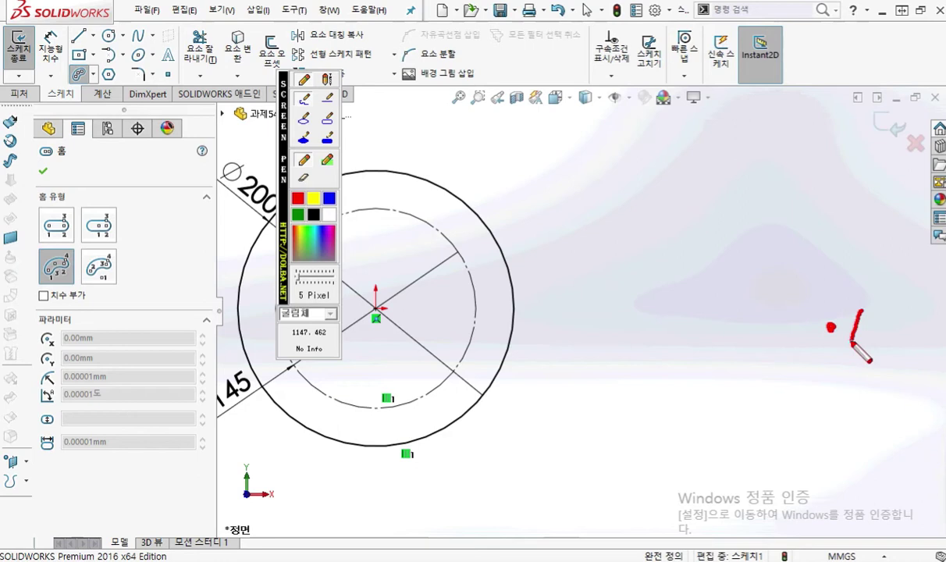
pyautogui.click(642, 183)
pyautogui.moveTo(579, 147)
pyautogui.mouseDown()
pyautogui.moveTo(615, 154)
pyautogui.moveTo(618, 166)
pyautogui.moveTo(598, 169)
pyautogui.mouseUp()
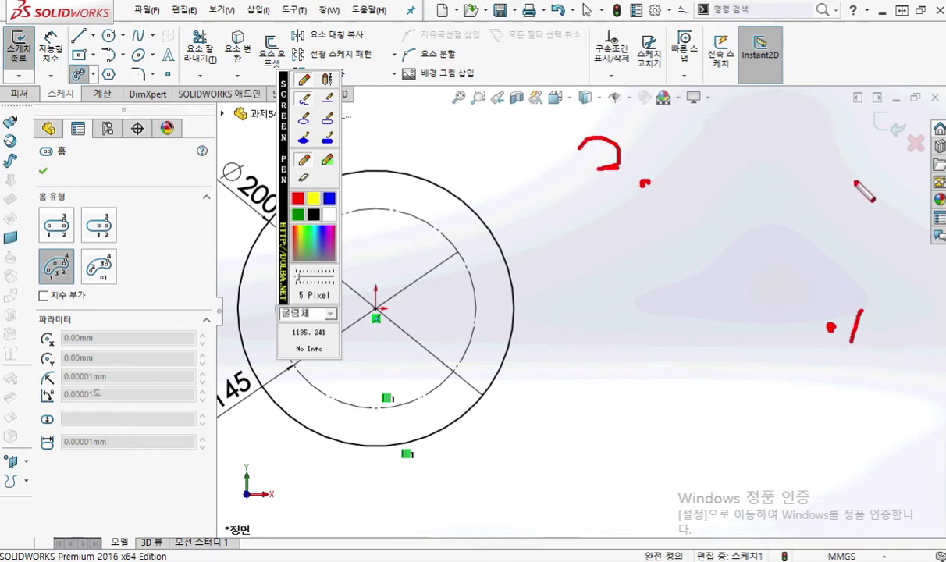
pyautogui.click(806, 181)
pyautogui.moveTo(811, 131)
pyautogui.mouseDown()
pyautogui.moveTo(831, 145)
pyautogui.moveTo(827, 167)
pyautogui.mouseUp()
pyautogui.moveTo(831, 326)
pyautogui.mouseDown()
pyautogui.moveTo(830, 238)
pyautogui.moveTo(749, 177)
pyautogui.moveTo(658, 190)
pyautogui.mouseUp()
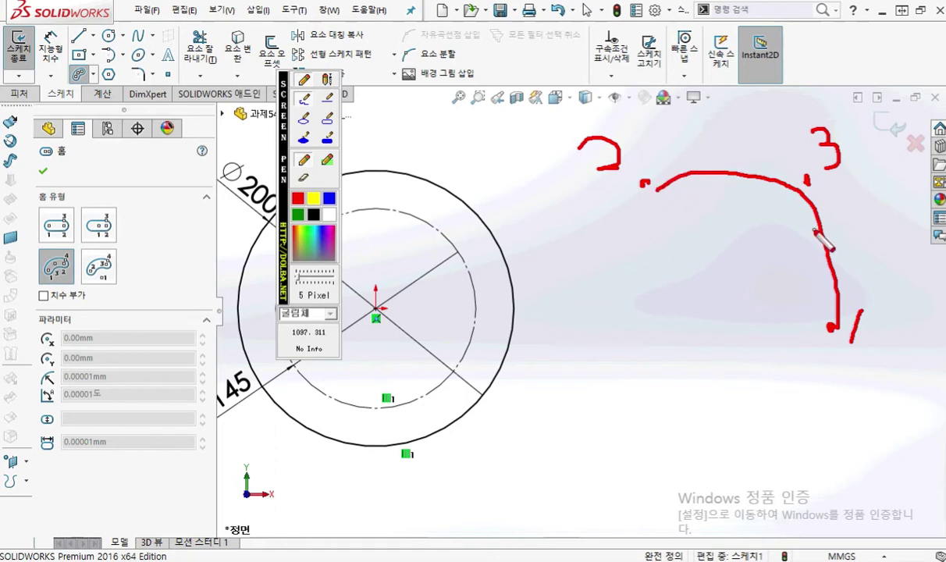
# Mark point 4 in red, outline the curved slot around the centre curve and clear all the marks
pyautogui.moveTo(910, 200)
pyautogui.mouseDown()
pyautogui.moveTo(919, 227)
pyautogui.moveTo(908, 236)
pyautogui.mouseUp()
pyautogui.click(890, 233)
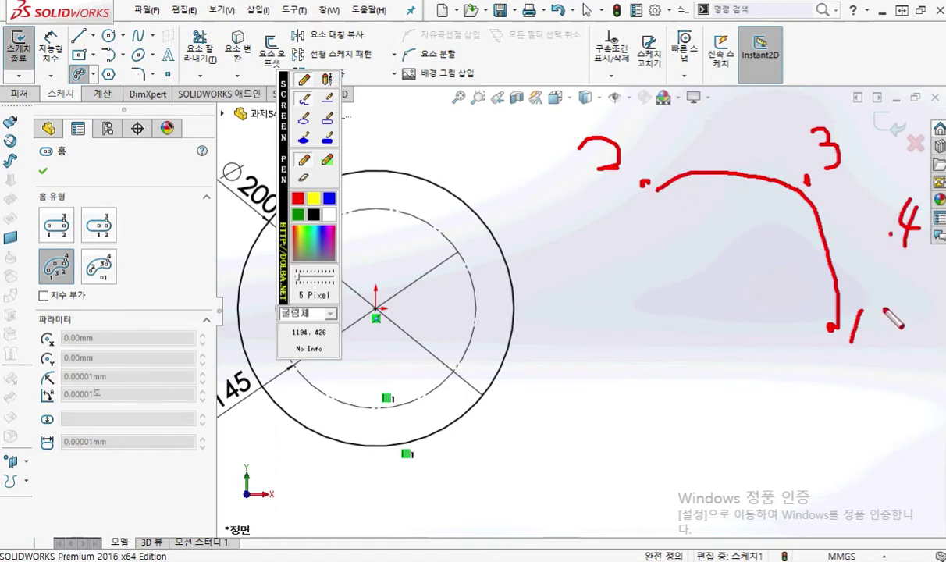
pyautogui.moveTo(859, 166)
pyautogui.mouseDown()
pyautogui.moveTo(880, 227)
pyautogui.moveTo(884, 329)
pyautogui.moveTo(796, 352)
pyautogui.moveTo(744, 244)
pyautogui.moveTo(624, 264)
pyautogui.moveTo(680, 133)
pyautogui.moveTo(877, 179)
pyautogui.mouseUp()
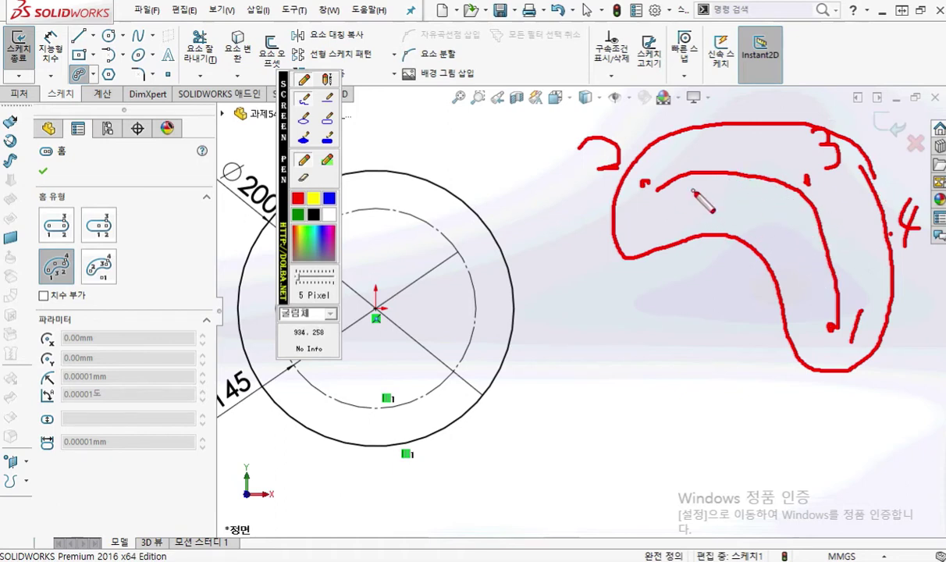
pyautogui.press('Escape')
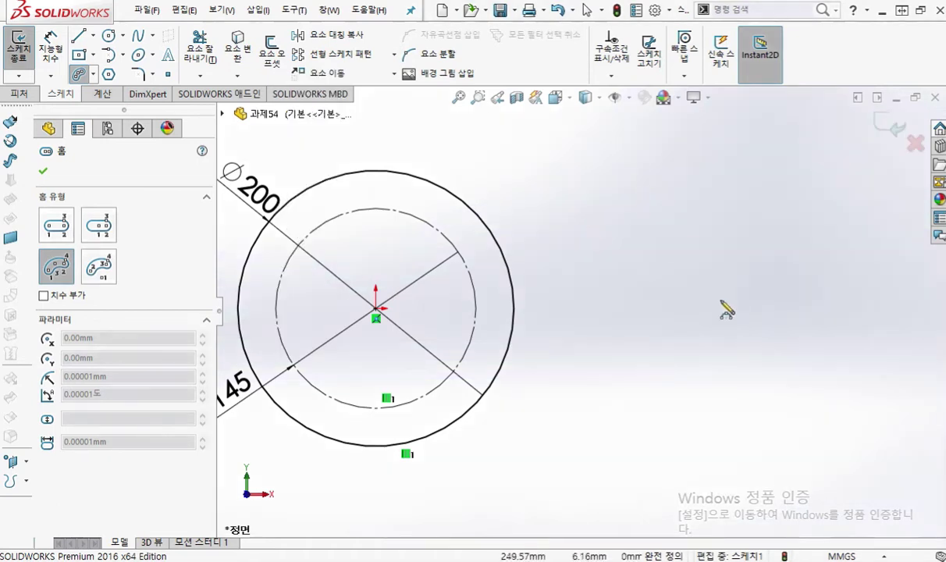
# Draw a 3-point arc slot beside the circles, about 114 mm radius, 104° and 78 mm wide, and remove it
pyautogui.click(807, 333)
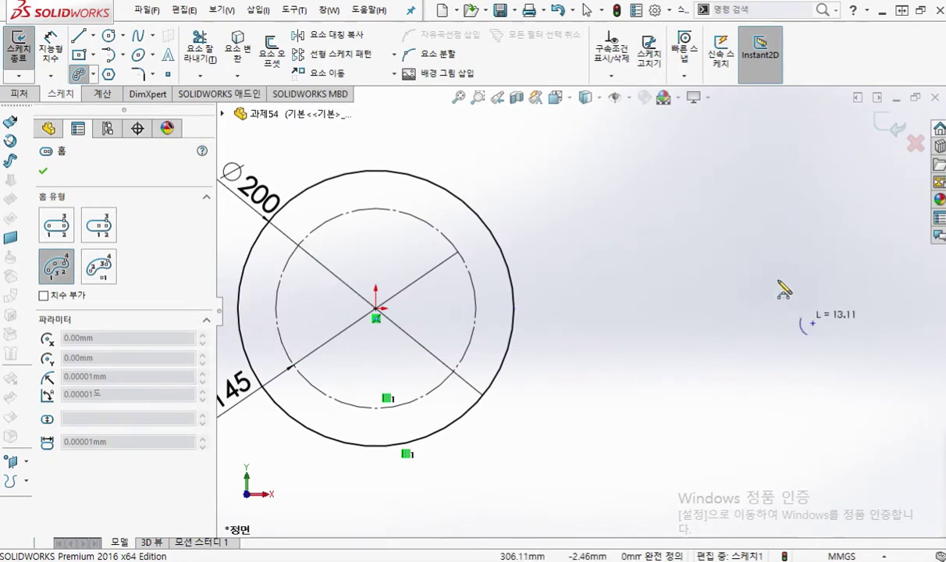
pyautogui.click(606, 192)
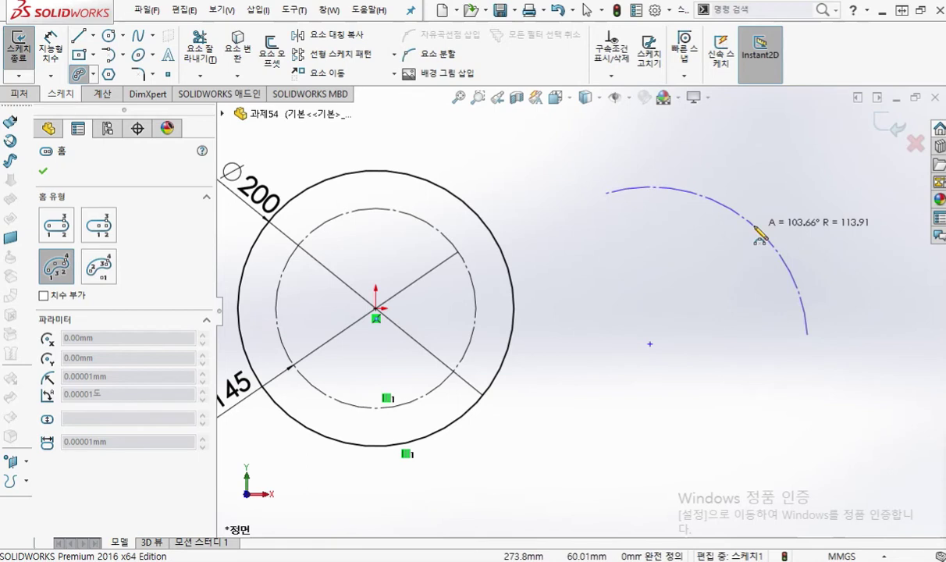
pyautogui.click(755, 229)
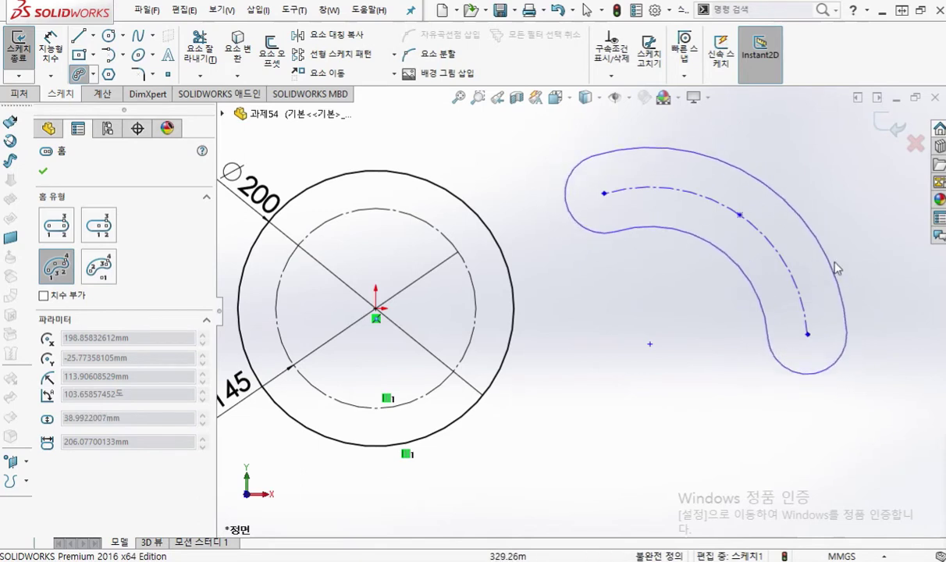
pyautogui.click(857, 286)
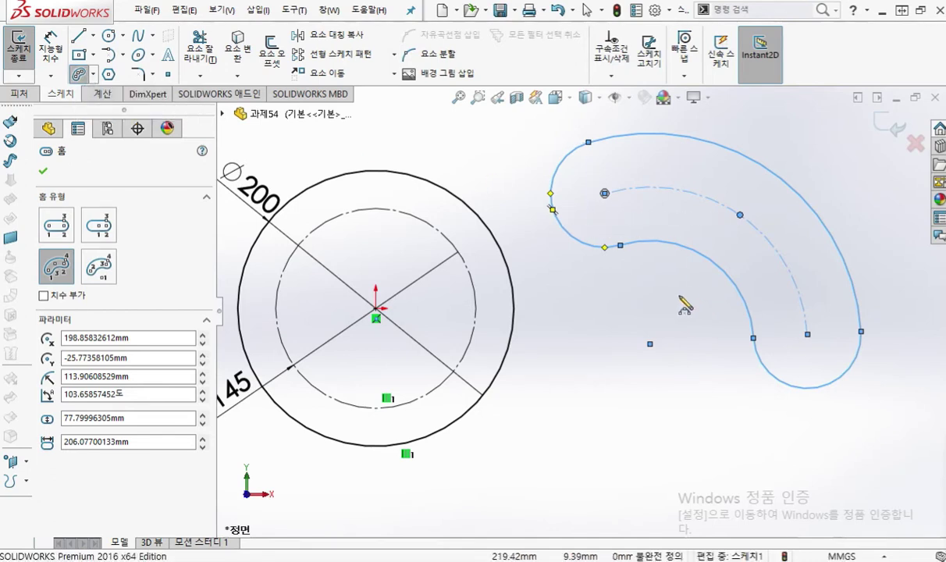
pyautogui.press('Escape')
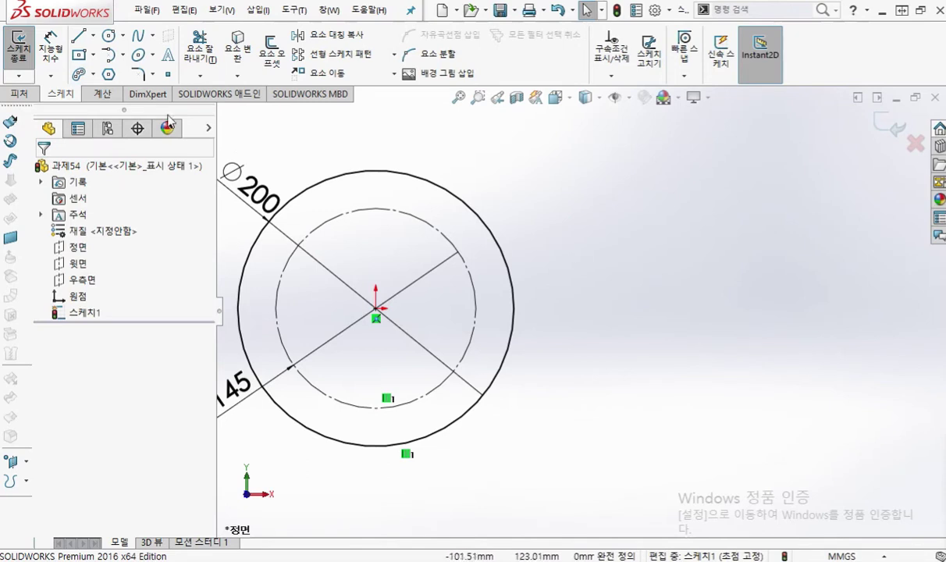
# Restore the SOLIDWORKS window to its smaller size so the page 22 reference drawing shows beside the sketch
pyautogui.click(92, 74)
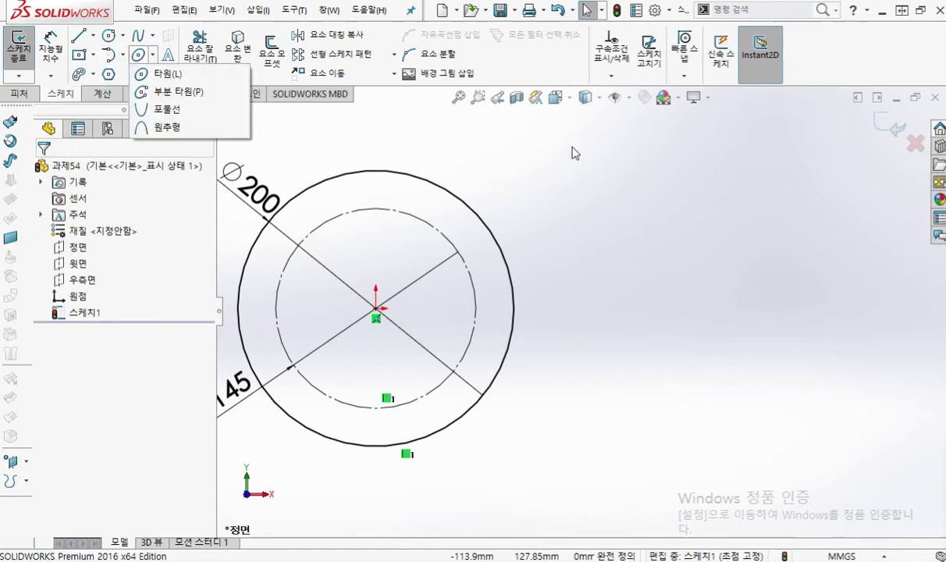
pyautogui.keyDown('ctrl'); pyautogui.moveTo(578, 190); pyautogui.dragTo(755, 190, button='middle'); pyautogui.keyUp('ctrl')
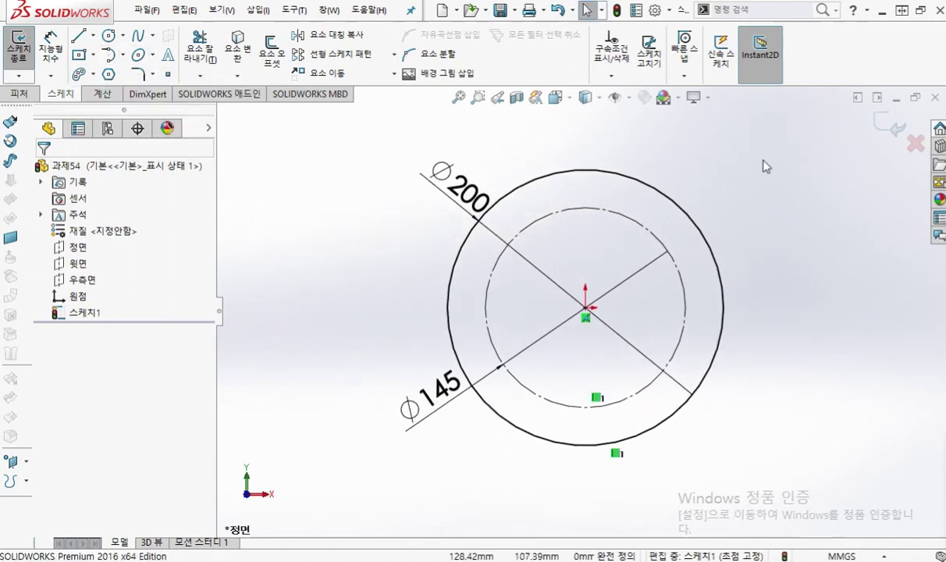
pyautogui.click(921, 11)
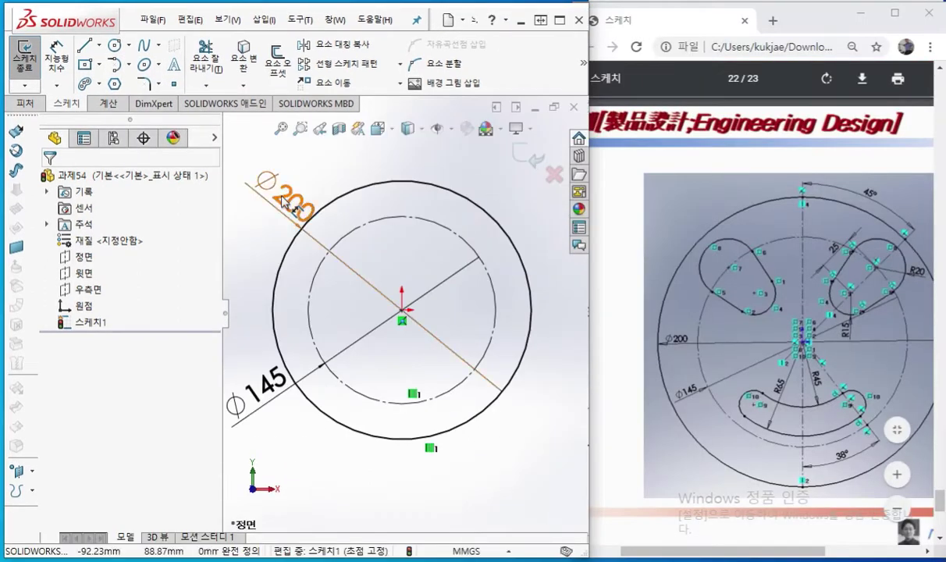
# Display the slot types, circle the centerpoint arc slot in red and mark the circles' centre as its starting point
pyautogui.click(99, 83)
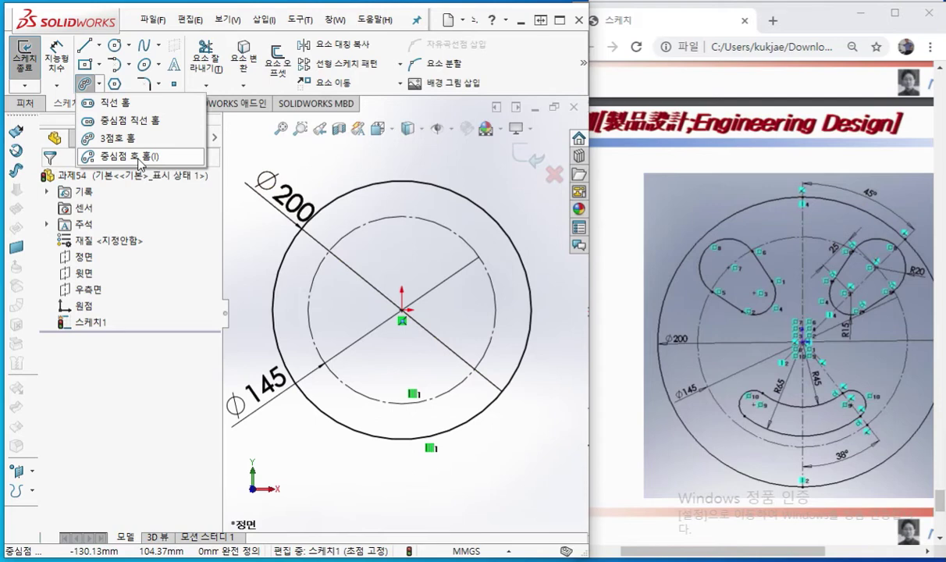
pyautogui.press('F12')
pyautogui.moveTo(177, 169)
pyautogui.mouseDown()
pyautogui.moveTo(71, 159)
pyautogui.moveTo(193, 163)
pyautogui.mouseUp()
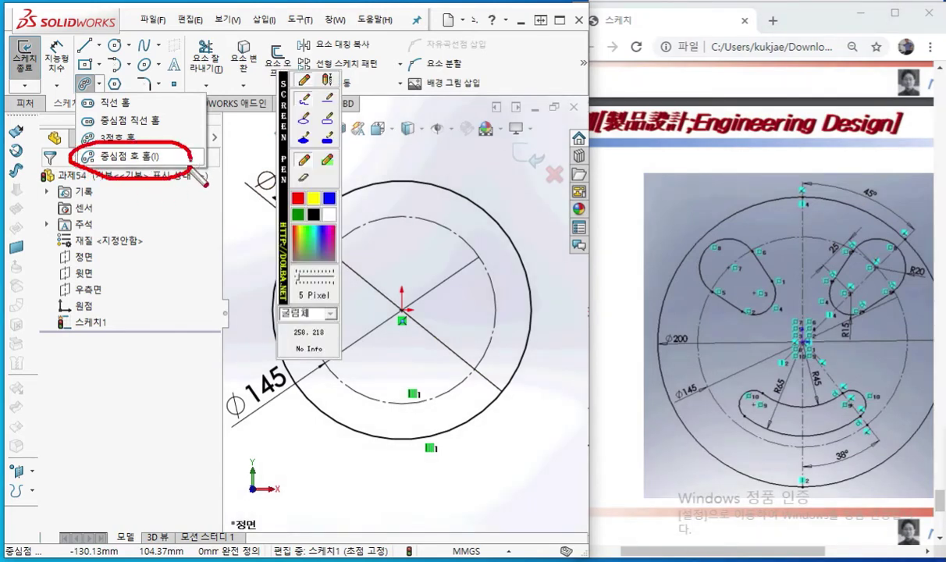
pyautogui.moveTo(281, 173); pyautogui.dragTo(605, 102)
pyautogui.moveTo(412, 300)
pyautogui.mouseDown()
pyautogui.moveTo(394, 306)
pyautogui.moveTo(408, 314)
pyautogui.mouseUp()
pyautogui.moveTo(402, 277)
pyautogui.mouseDown()
pyautogui.moveTo(410, 262)
pyautogui.moveTo(419, 290)
pyautogui.mouseUp()
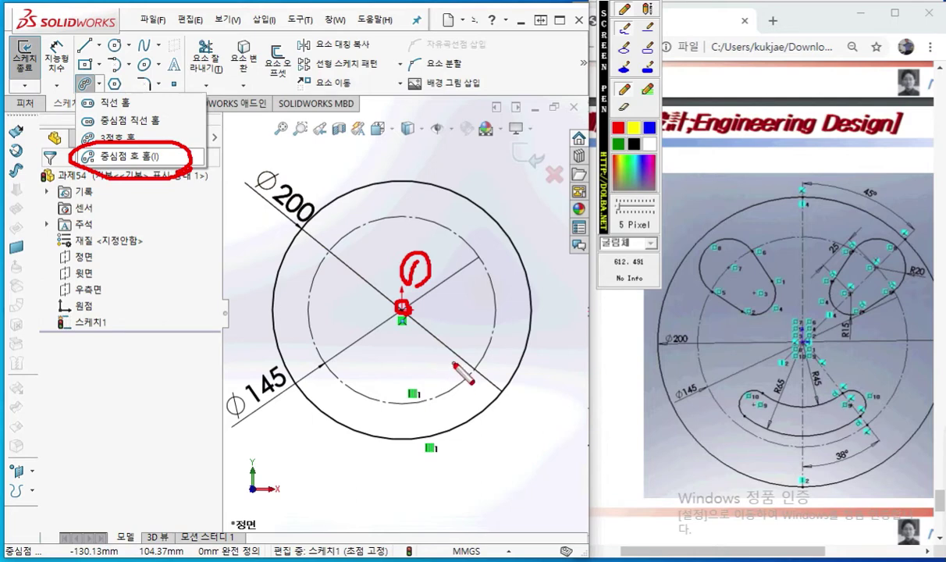
# Number the slot's arc ends 1 and 2 in red, outline the slot with point 3 and clear the marks
pyautogui.moveTo(449, 364); pyautogui.dragTo(465, 358)
pyautogui.moveTo(336, 346)
pyautogui.mouseDown()
pyautogui.moveTo(401, 372)
pyautogui.moveTo(454, 359)
pyautogui.mouseUp()
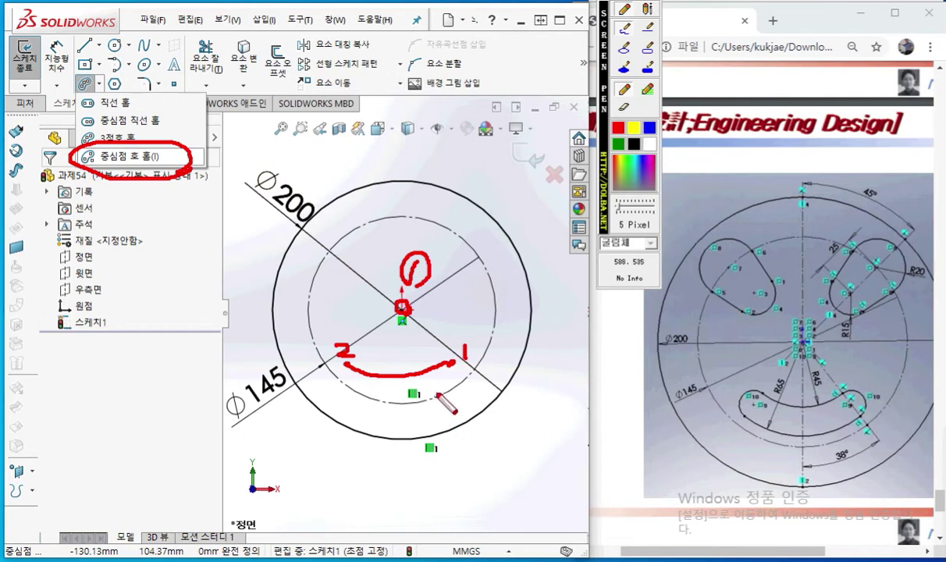
pyautogui.moveTo(431, 387)
pyautogui.mouseDown()
pyautogui.moveTo(434, 413)
pyautogui.moveTo(451, 368)
pyautogui.moveTo(438, 346)
pyautogui.moveTo(407, 360)
pyautogui.moveTo(340, 344)
pyautogui.moveTo(357, 382)
pyautogui.moveTo(428, 378)
pyautogui.mouseUp()
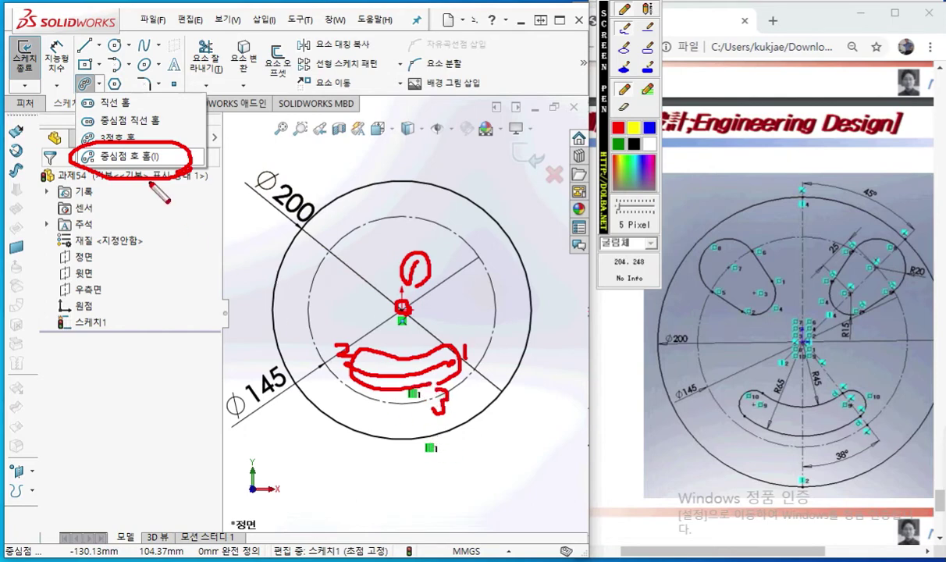
pyautogui.press('Escape')
# Draw a centerpoint arc slot about the origin in the plate's lower half, about 54 mm radius, 82° and 24 mm wide
pyautogui.click(100, 83)
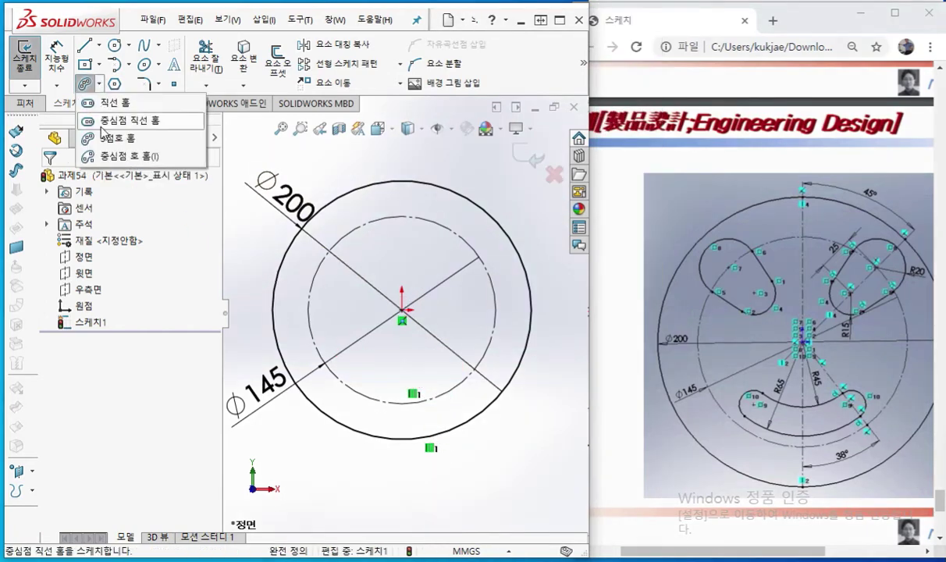
pyautogui.click(120, 157)
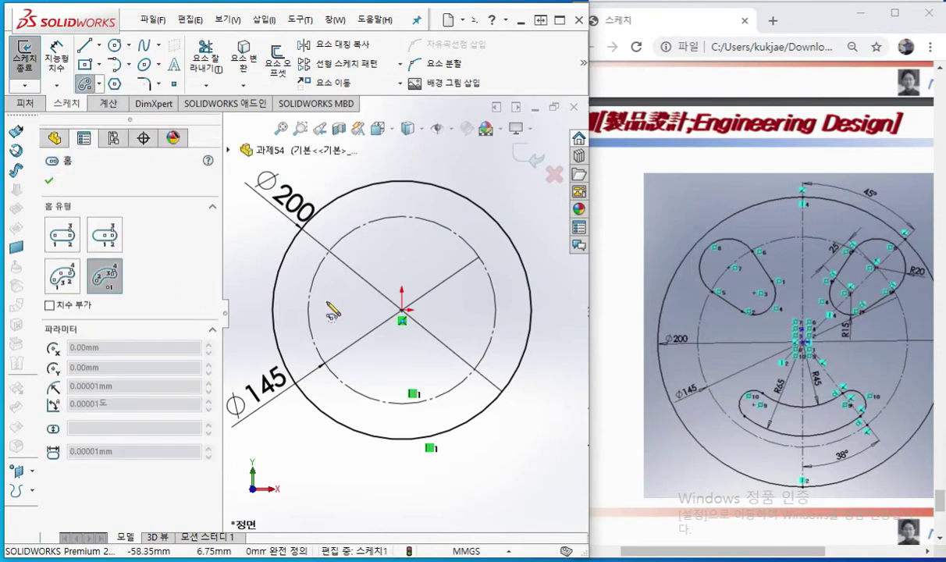
pyautogui.click(401, 310)
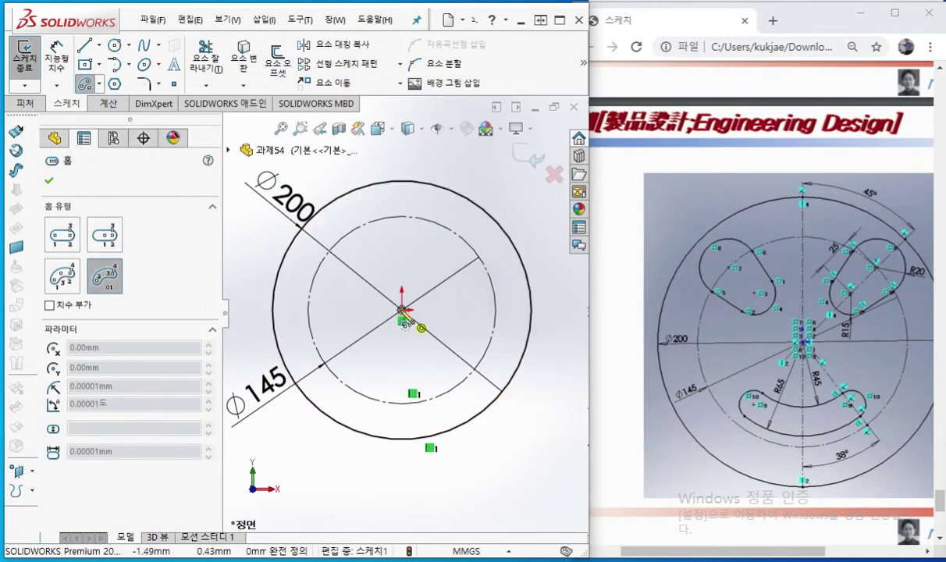
pyautogui.click(453, 361)
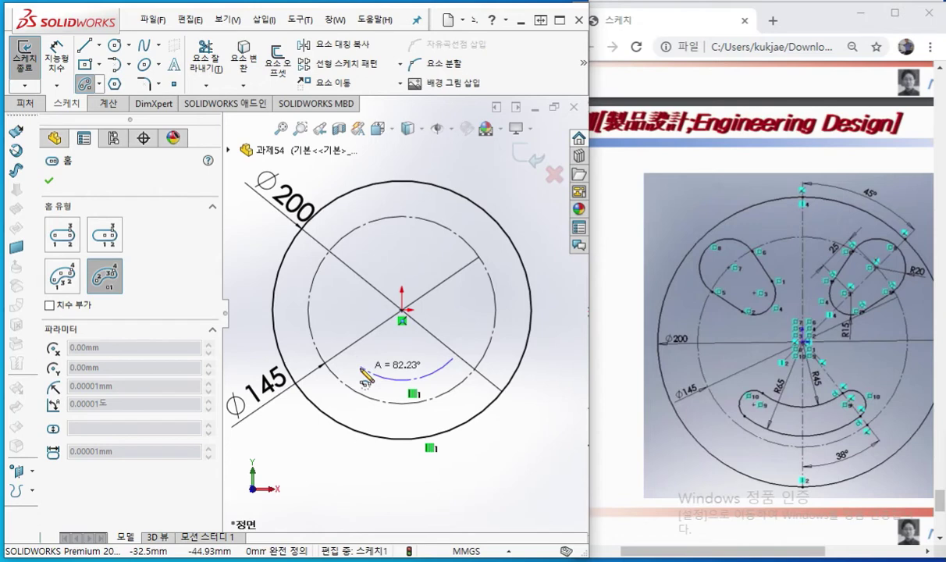
pyautogui.click(361, 367)
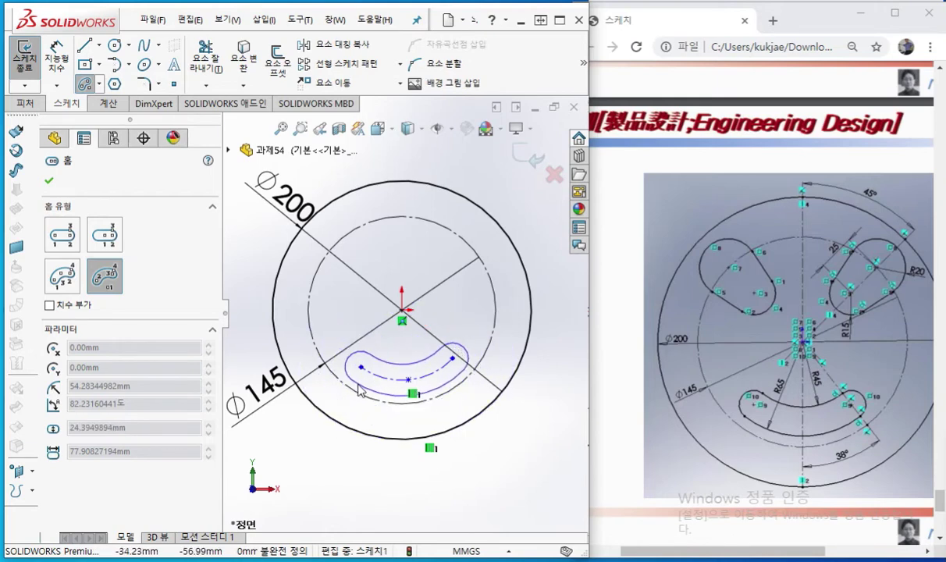
pyautogui.click(360, 392)
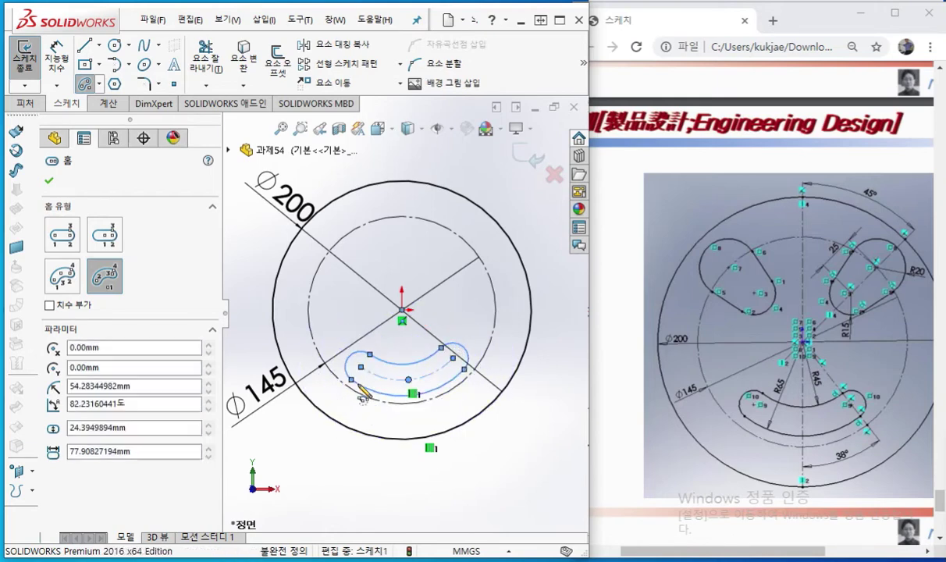
# Accept the centerpoint arc slot and leave the Slot tool
pyautogui.rightClick(520, 430)
pyautogui.click(545, 415)
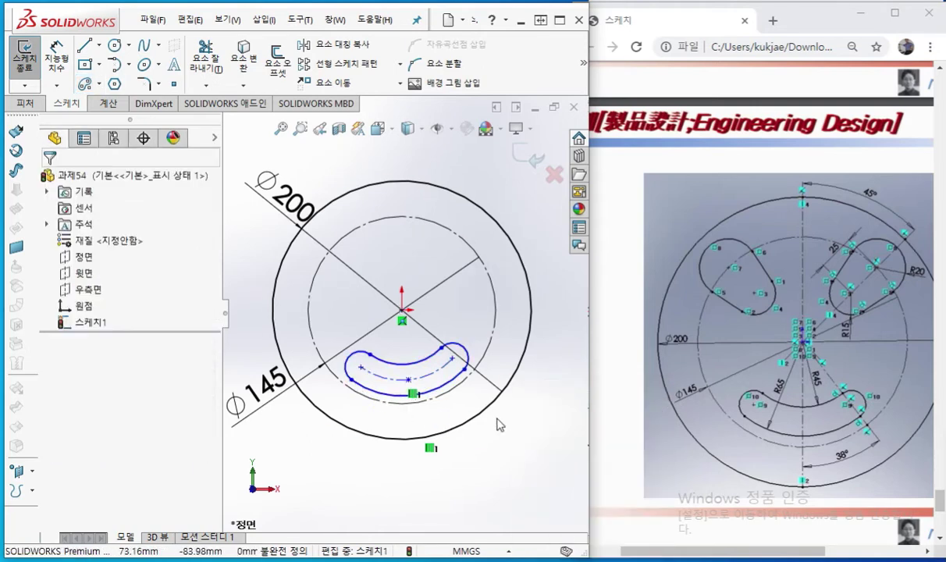
# Mark a red vertical axis through the plate's centre and the arc slot, and clear the mark
pyautogui.scroll(-3, 450, 321)
pyautogui.moveTo(397, 214)
pyautogui.keyDown('ctrl'); pyautogui.mouseDown(button='middle')
pyautogui.moveTo(436, 233)
pyautogui.moveTo(427, 243)
pyautogui.mouseUp(button='middle'); pyautogui.keyUp('ctrl')
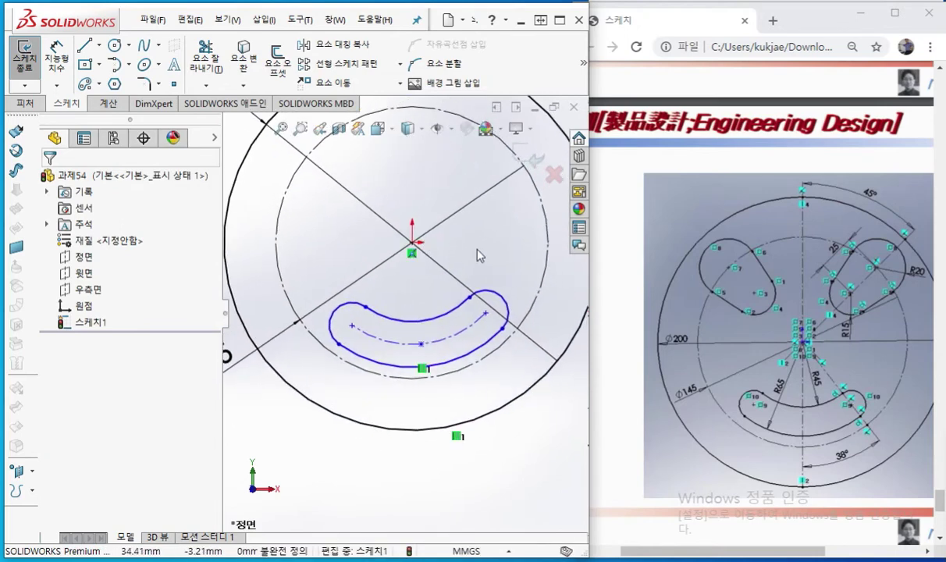
pyautogui.press('F2')
pyautogui.moveTo(406, 13); pyautogui.dragTo(417, 504)
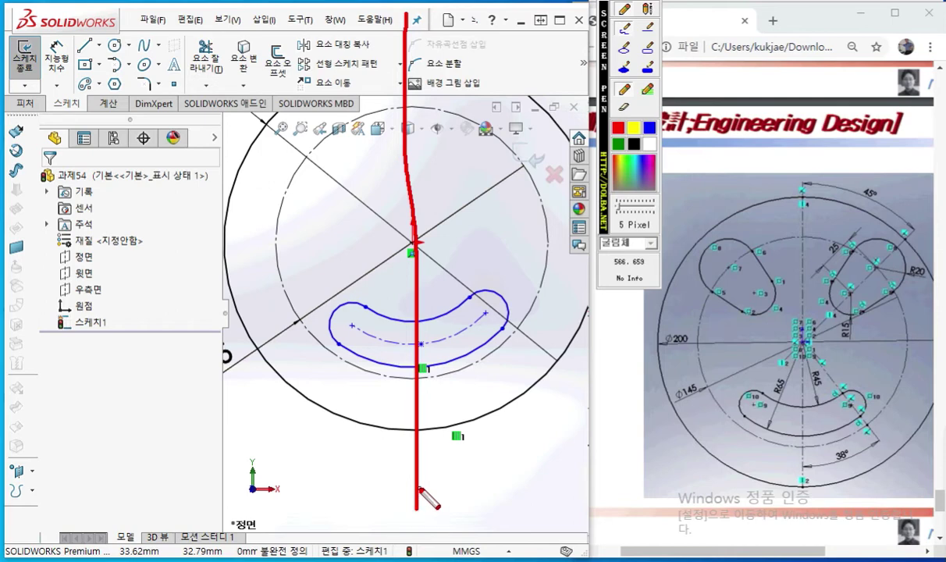
pyautogui.press('Escape')
# Circle the origin and the slot's arc midpoint in red, add a short vertical stroke beside each, and clear the marks
pyautogui.press('F12')
pyautogui.moveTo(426, 239)
pyautogui.mouseDown()
pyautogui.moveTo(404, 246)
pyautogui.moveTo(420, 232)
pyautogui.moveTo(419, 251)
pyautogui.mouseUp()
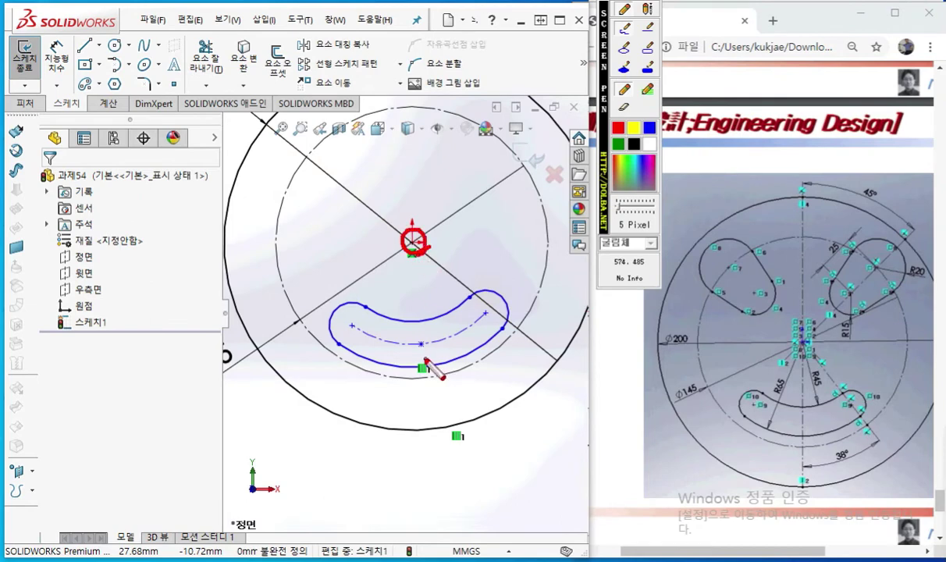
pyautogui.moveTo(428, 348)
pyautogui.mouseDown()
pyautogui.moveTo(419, 335)
pyautogui.moveTo(426, 349)
pyautogui.mouseUp()
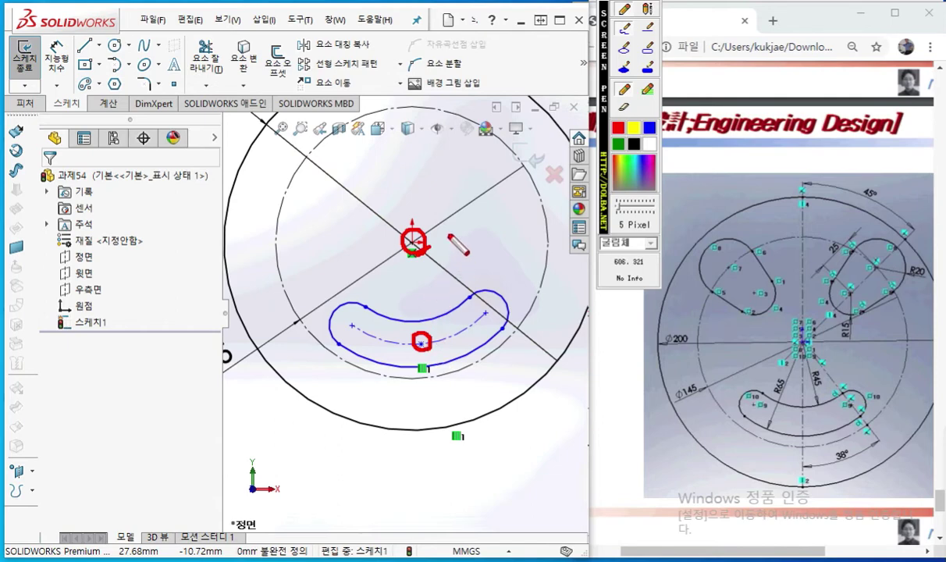
pyautogui.moveTo(446, 229); pyautogui.dragTo(447, 250)
pyautogui.moveTo(450, 334); pyautogui.dragTo(451, 349)
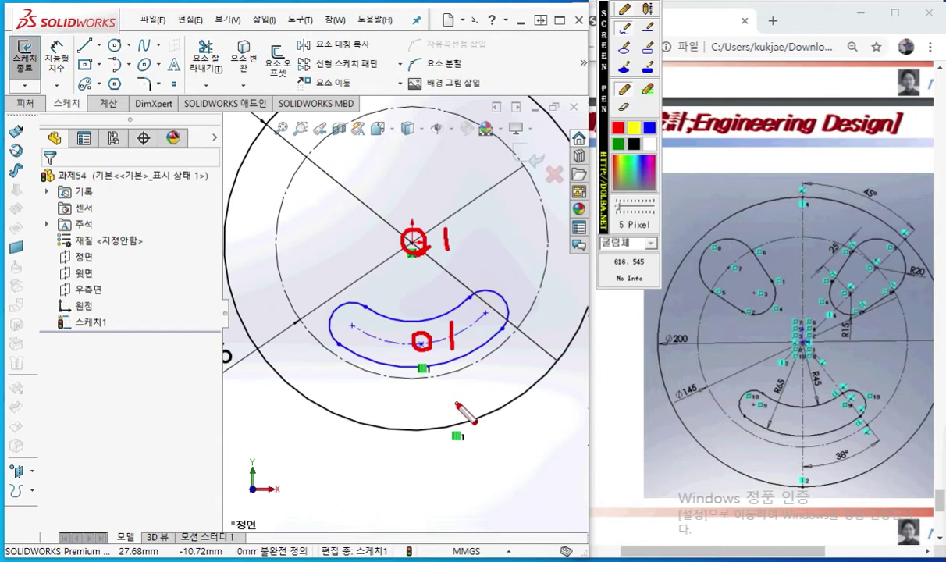
pyautogui.press('Escape')
# Select the slot's arc midpoint together with the origin to examine the relations available, and clear the selection
pyautogui.click(434, 345)
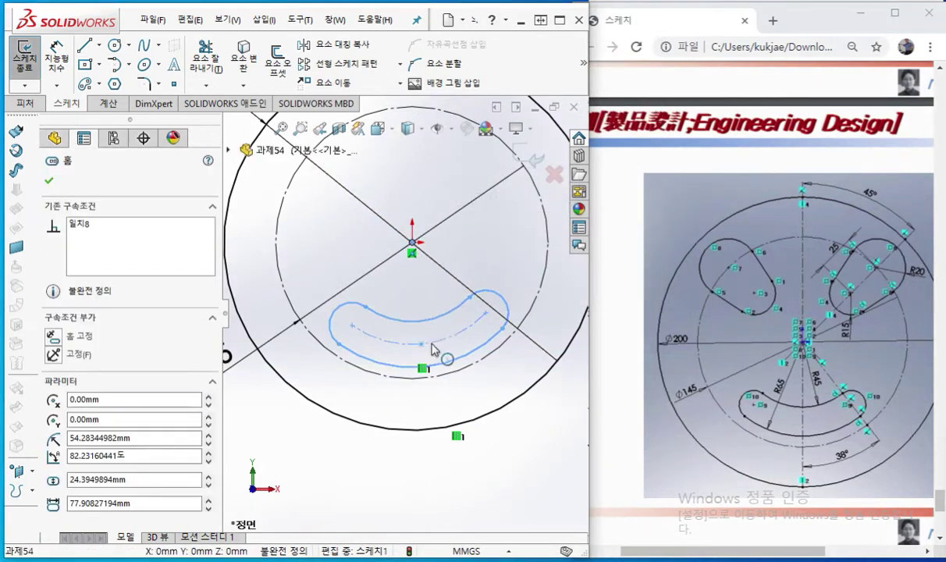
pyautogui.click(421, 344)
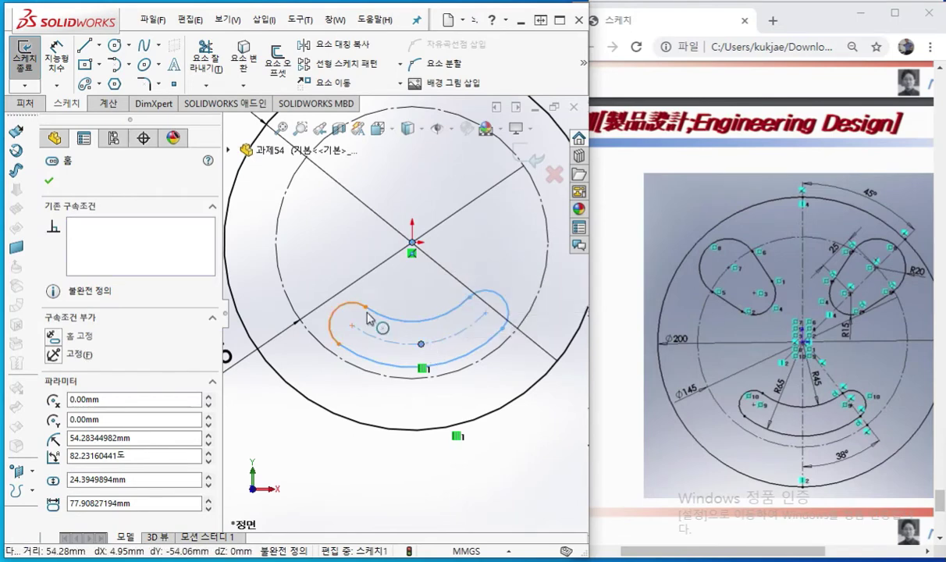
pyautogui.click(407, 297)
pyautogui.click(421, 343)
pyautogui.keyDown('ctrl'); pyautogui.click(412, 243); pyautogui.keyUp('ctrl')
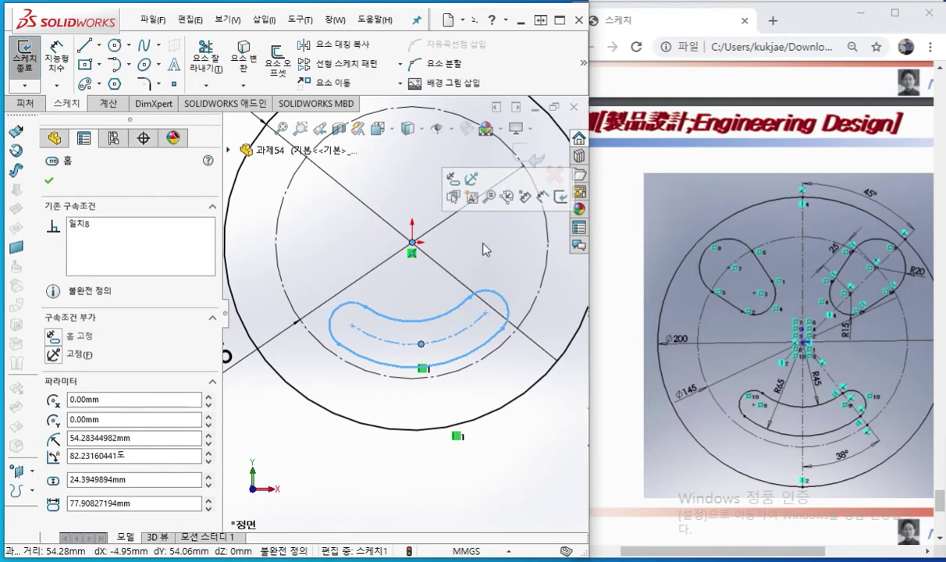
pyautogui.click(471, 262)
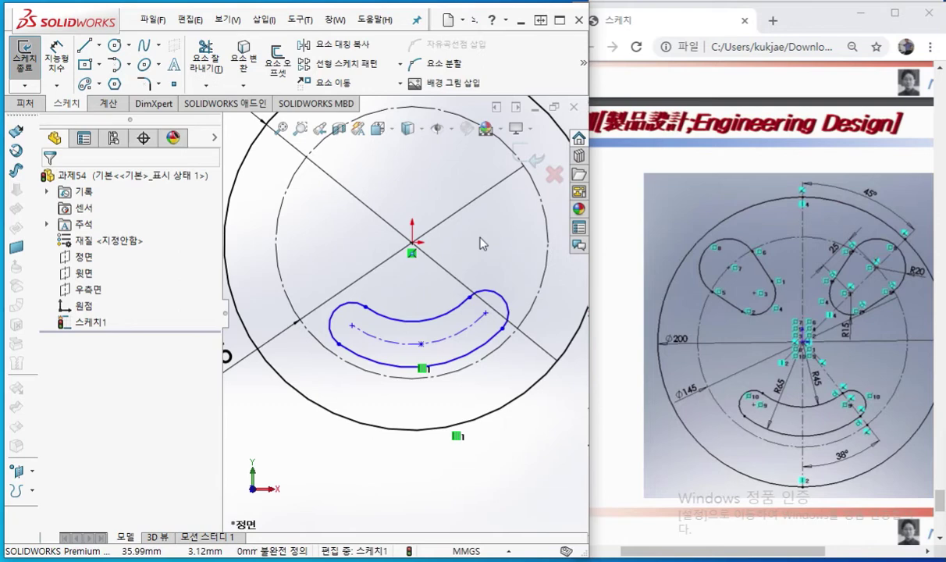
# Mark the slot's arc midpoint 1 and the origin 2 in red, join them and add a boxed vertical symbol
pyautogui.press('F12')
pyautogui.moveTo(423, 343)
pyautogui.mouseDown()
pyautogui.moveTo(414, 341)
pyautogui.moveTo(443, 353)
pyautogui.mouseUp()
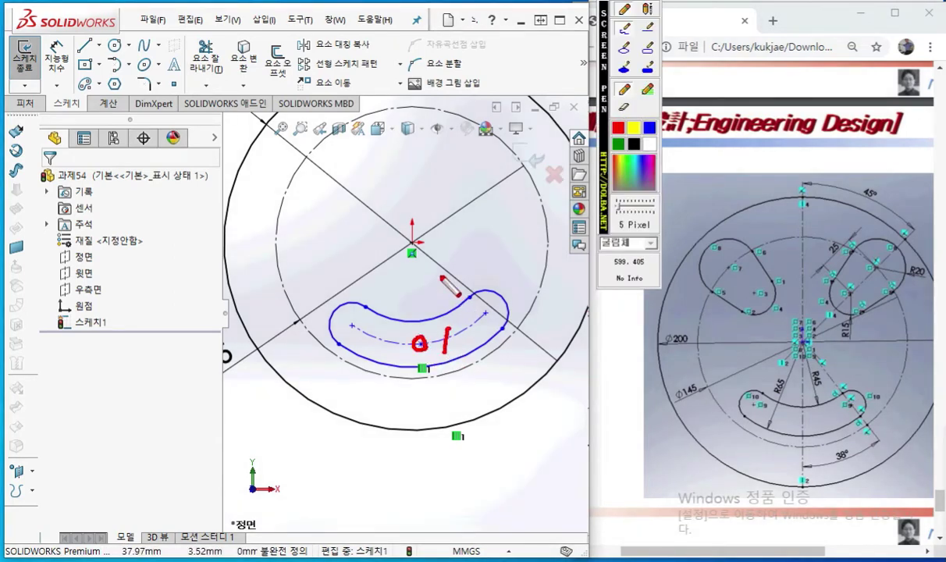
pyautogui.moveTo(414, 246)
pyautogui.mouseDown()
pyautogui.moveTo(412, 238)
pyautogui.moveTo(433, 231)
pyautogui.moveTo(436, 244)
pyautogui.moveTo(462, 242)
pyautogui.mouseUp()
pyautogui.moveTo(422, 343); pyautogui.dragTo(412, 250)
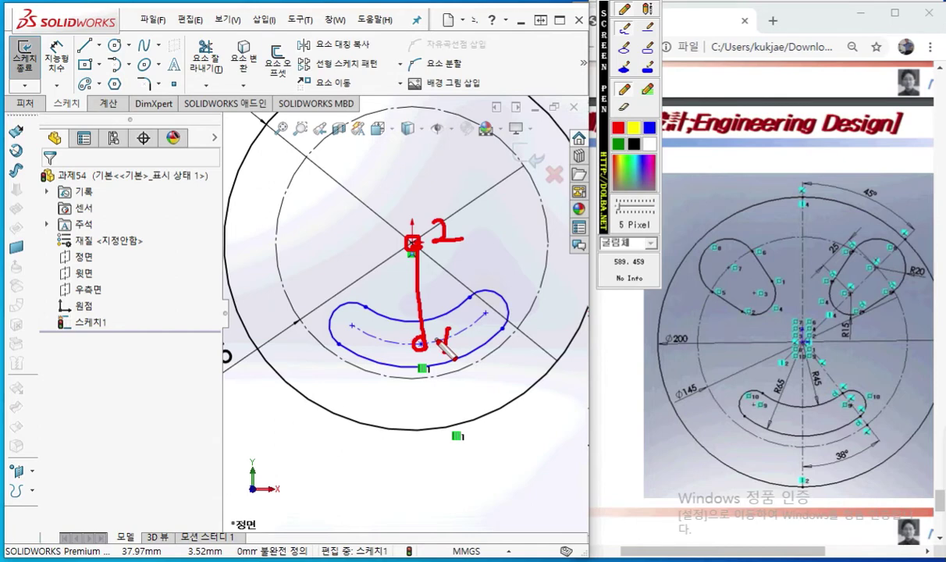
pyautogui.moveTo(429, 272)
pyautogui.mouseDown()
pyautogui.moveTo(433, 294)
pyautogui.moveTo(445, 267)
pyautogui.moveTo(421, 267)
pyautogui.moveTo(421, 289)
pyautogui.mouseUp()
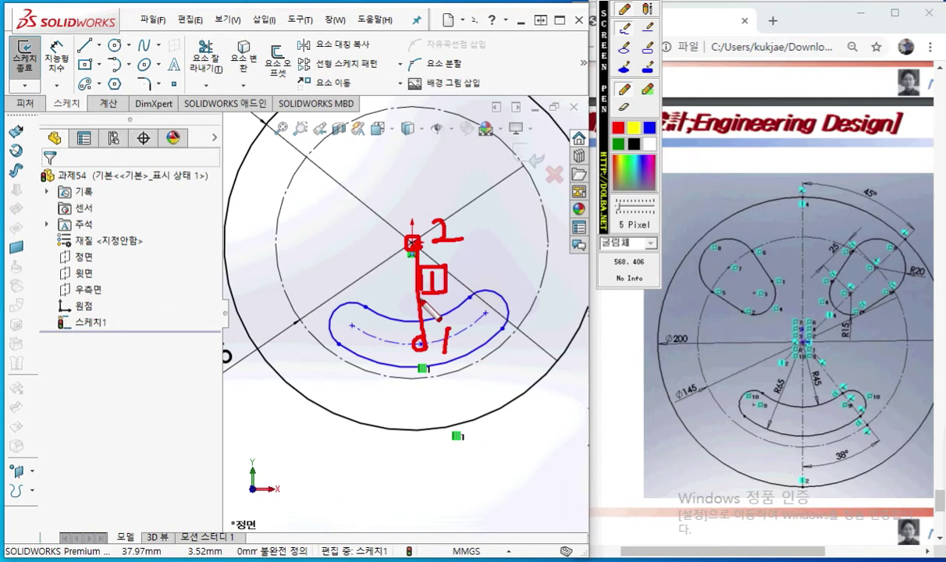
# Label the red line 보조선 with an arrow, mark the reference drawing's vertical centreline in red and clear all marks
pyautogui.moveTo(387, 294)
pyautogui.mouseDown()
pyautogui.moveTo(407, 295)
pyautogui.moveTo(399, 304)
pyautogui.mouseUp()
pyautogui.moveTo(315, 264)
pyautogui.mouseDown()
pyautogui.moveTo(322, 288)
pyautogui.moveTo(335, 267)
pyautogui.moveTo(320, 291)
pyautogui.moveTo(355, 277)
pyautogui.moveTo(369, 287)
pyautogui.moveTo(378, 257)
pyautogui.moveTo(389, 289)
pyautogui.mouseUp()
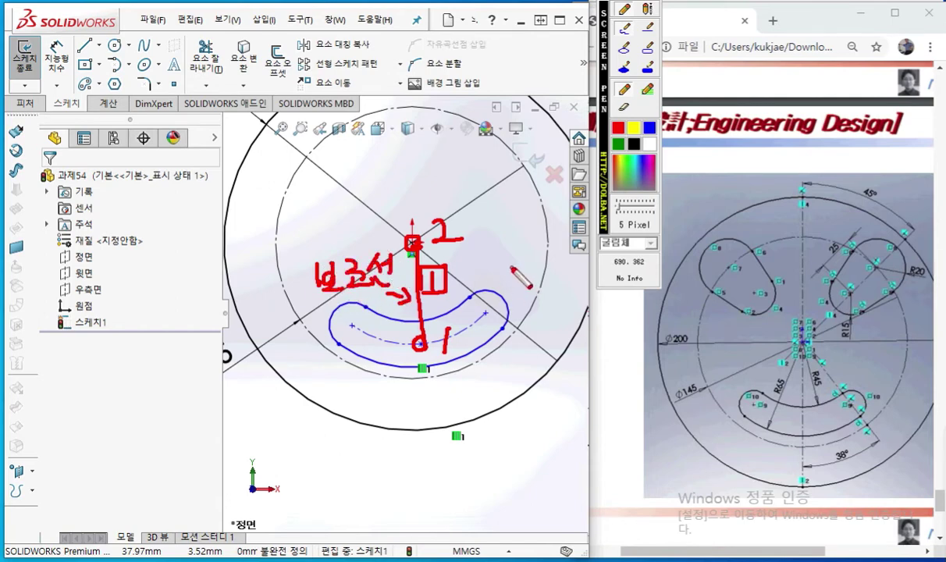
pyautogui.moveTo(798, 156); pyautogui.dragTo(808, 504)
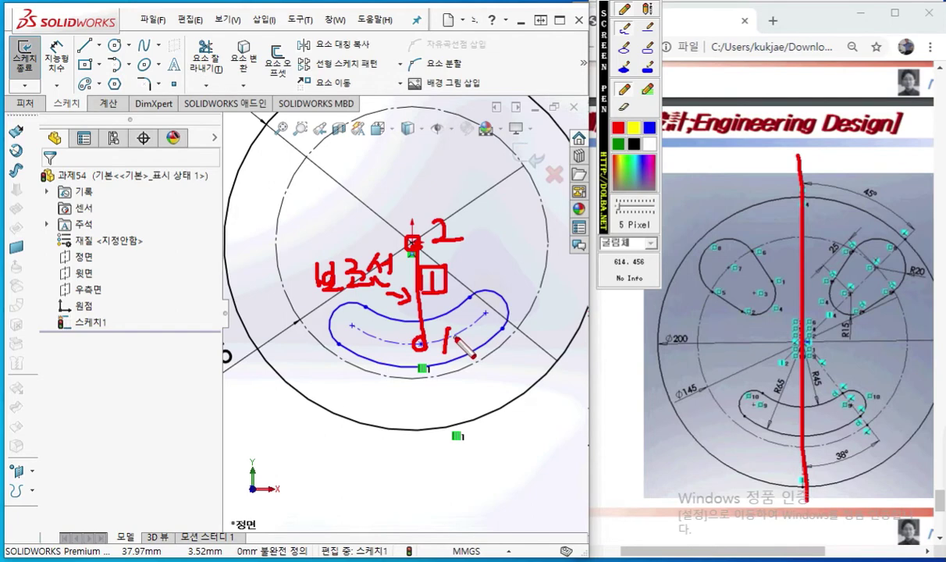
pyautogui.press('Escape')
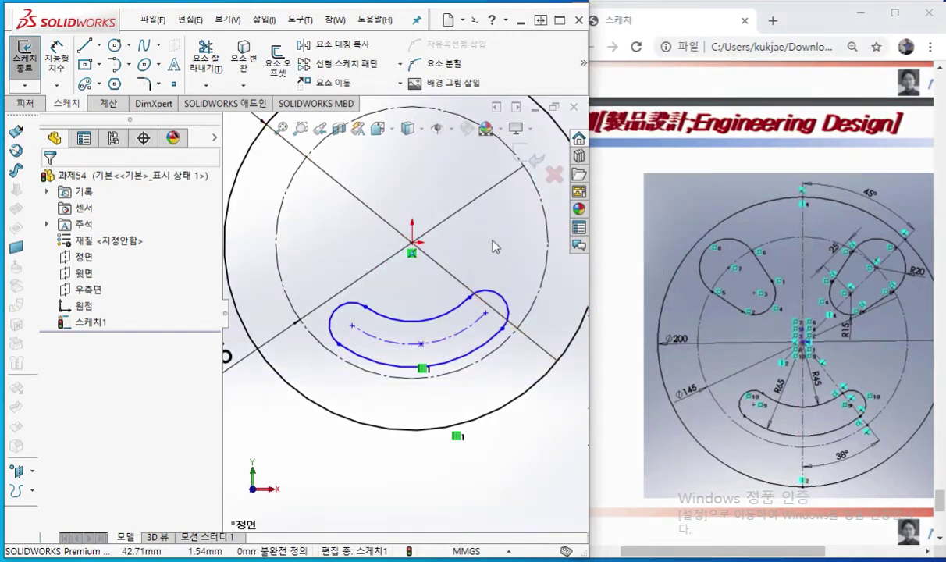
# Draw a line about 54 mm long from the slot's arc midpoint to the origin
pyautogui.moveTo(494, 243); pyautogui.dragTo(334, 250, button='right')
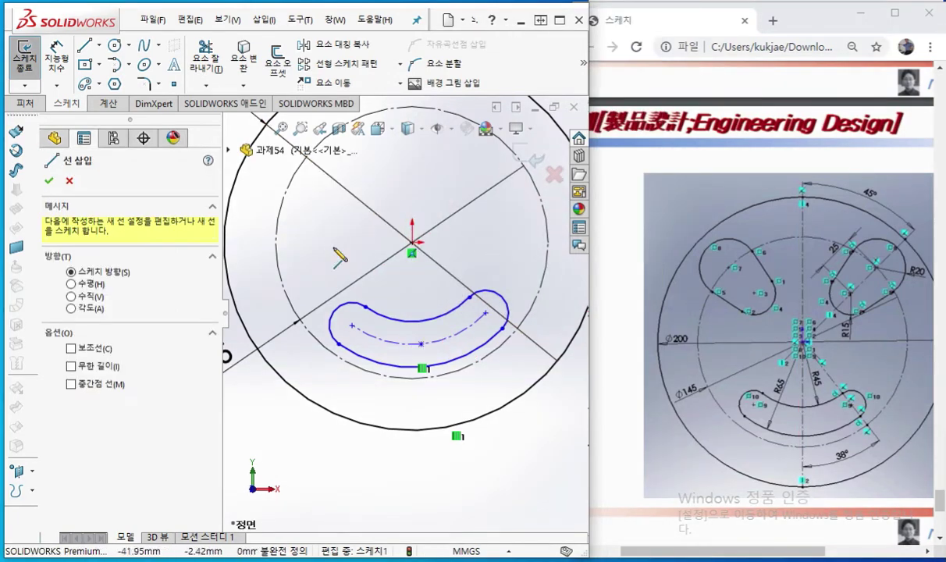
pyautogui.click(421, 344)
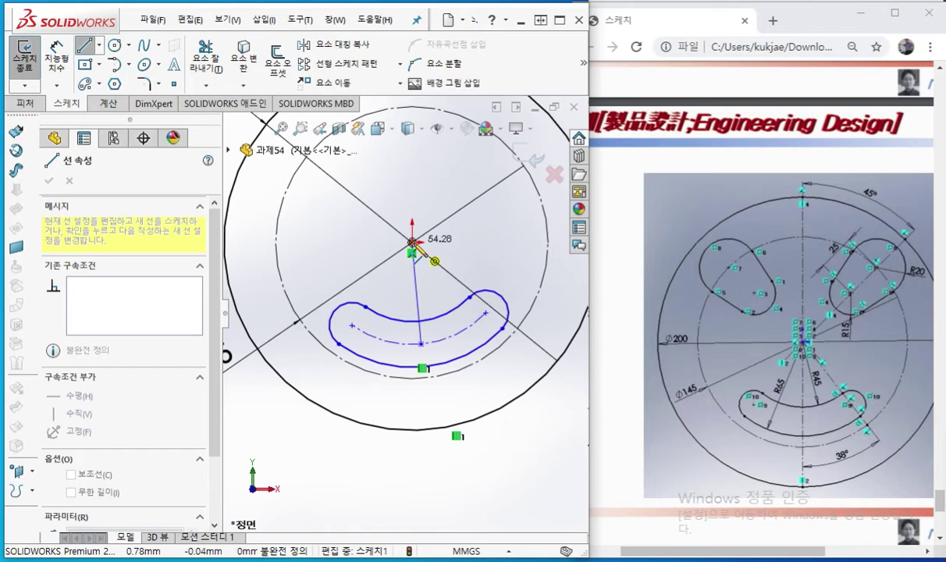
pyautogui.rightClick(547, 234)
pyautogui.click(547, 250)
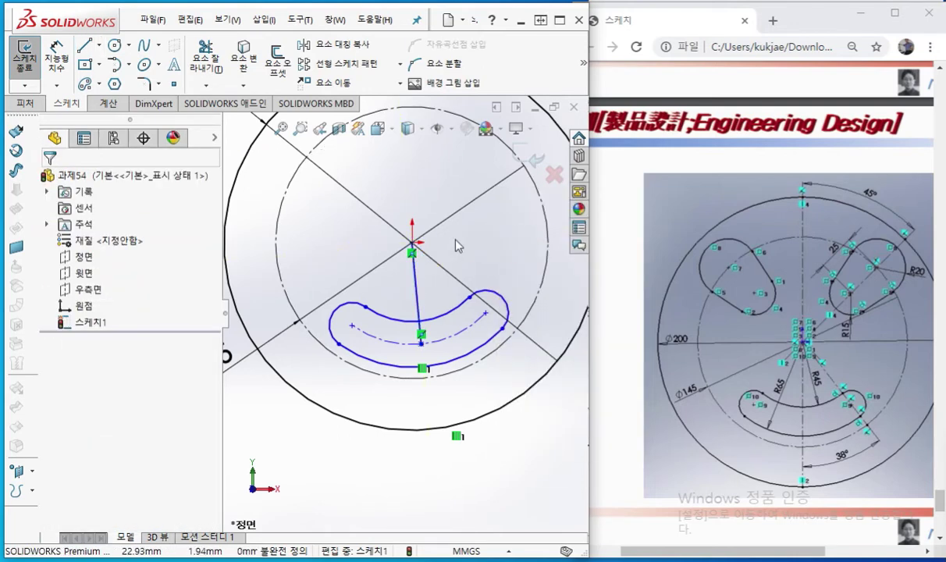
# Make the line between the origin and the slot's midpoint vertical and convert it to construction geometry
pyautogui.click(415, 277)
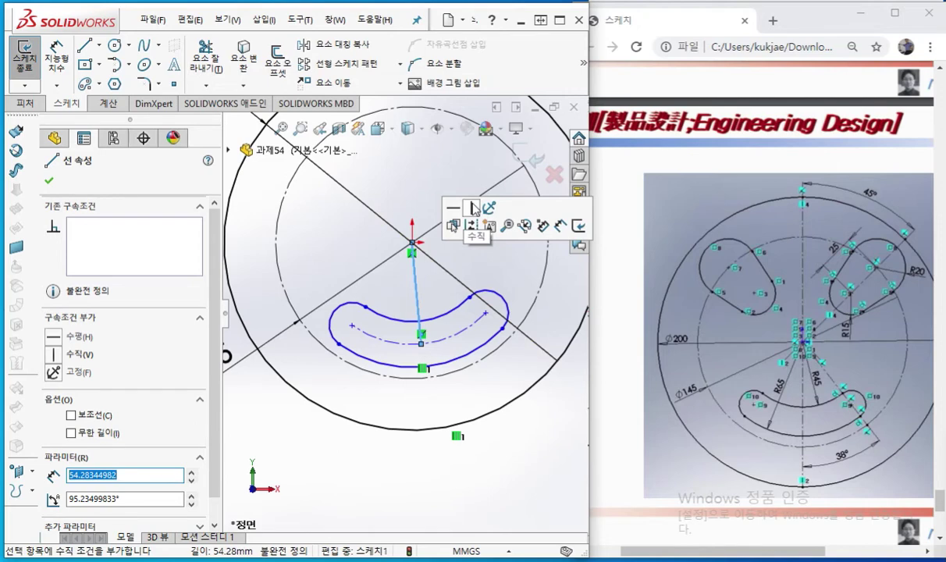
pyautogui.click(473, 207)
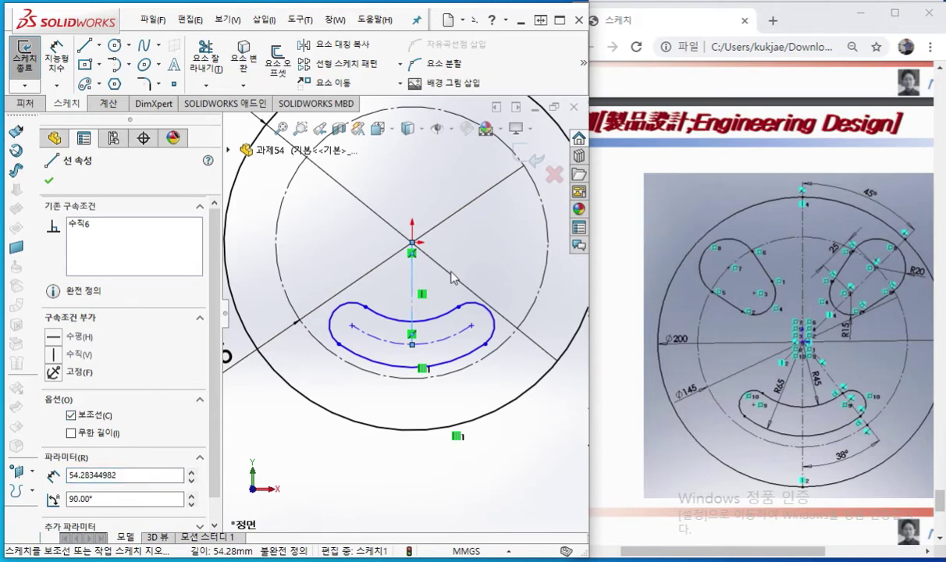
pyautogui.click(481, 256)
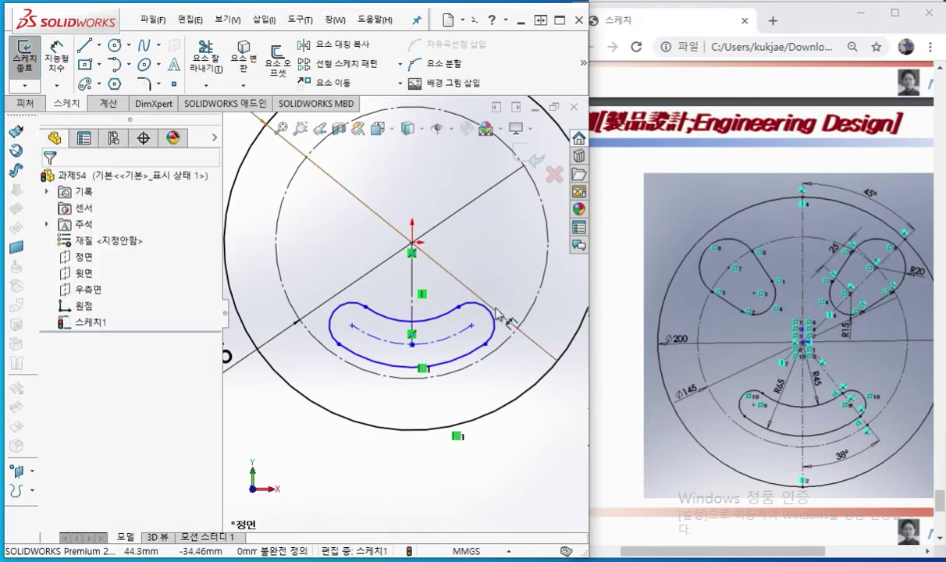
# Stretch the slot by its right end centre to about 56 mm radius, 105° and 21 mm wide
pyautogui.moveTo(472, 325); pyautogui.dragTo(495, 305)
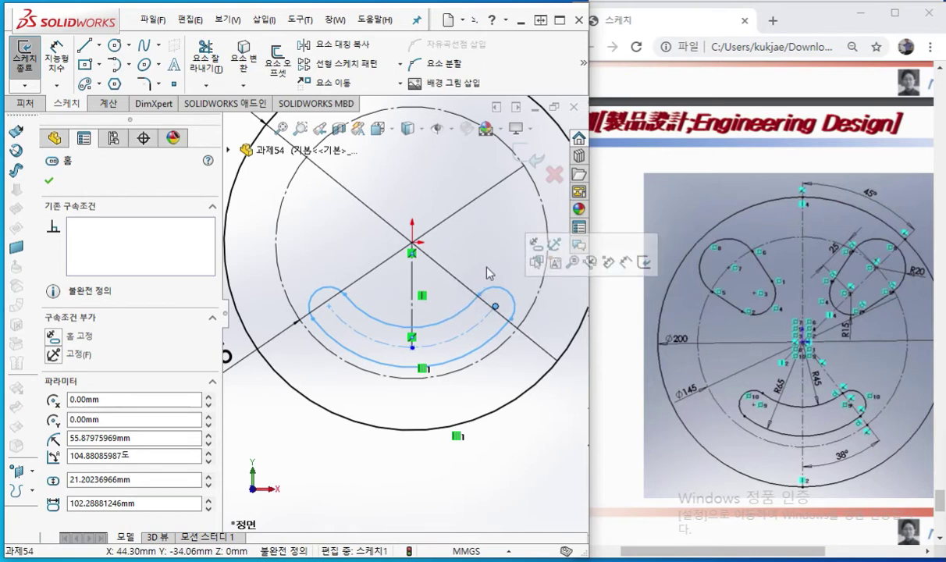
pyautogui.press('Escape')
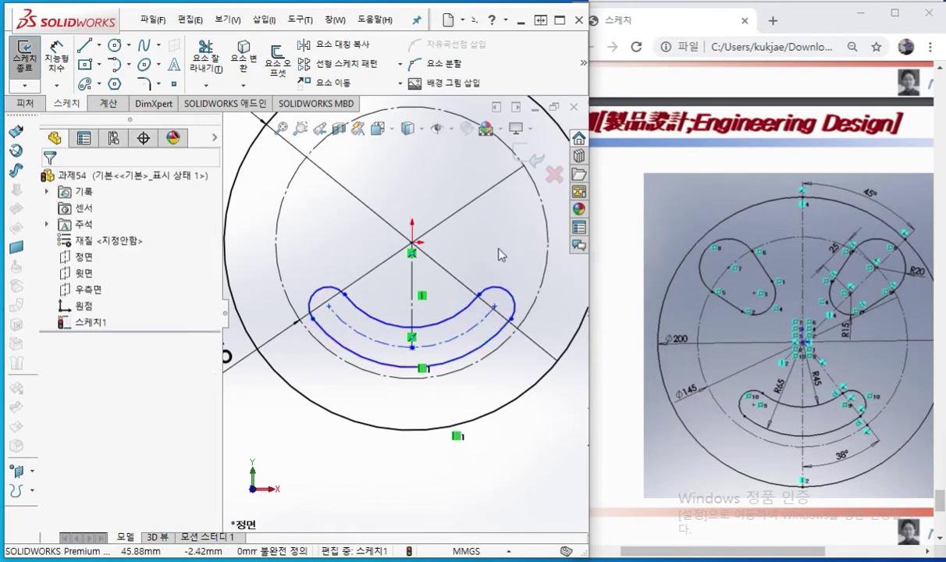
# Mark a red line from the origin to the slot's right end centre, circle that centre and clear the marks
pyautogui.scroll(-2, 449, 266)
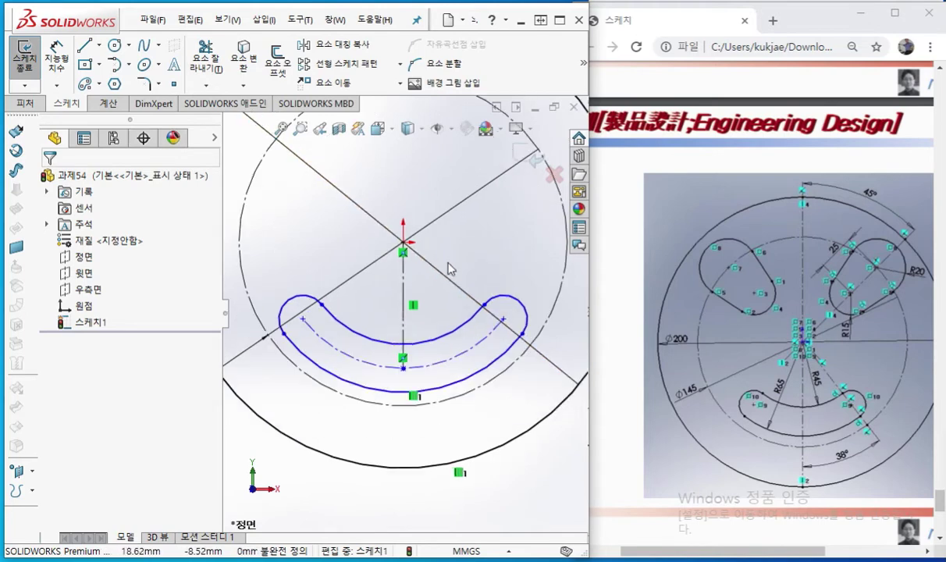
pyautogui.press('F12')
pyautogui.moveTo(404, 241); pyautogui.dragTo(507, 323)
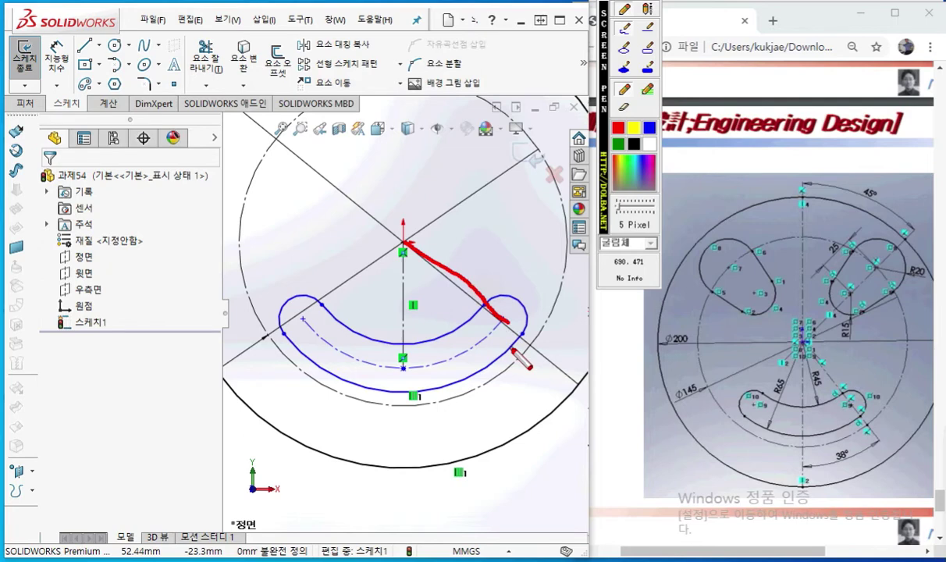
pyautogui.moveTo(503, 322); pyautogui.dragTo(501, 329)
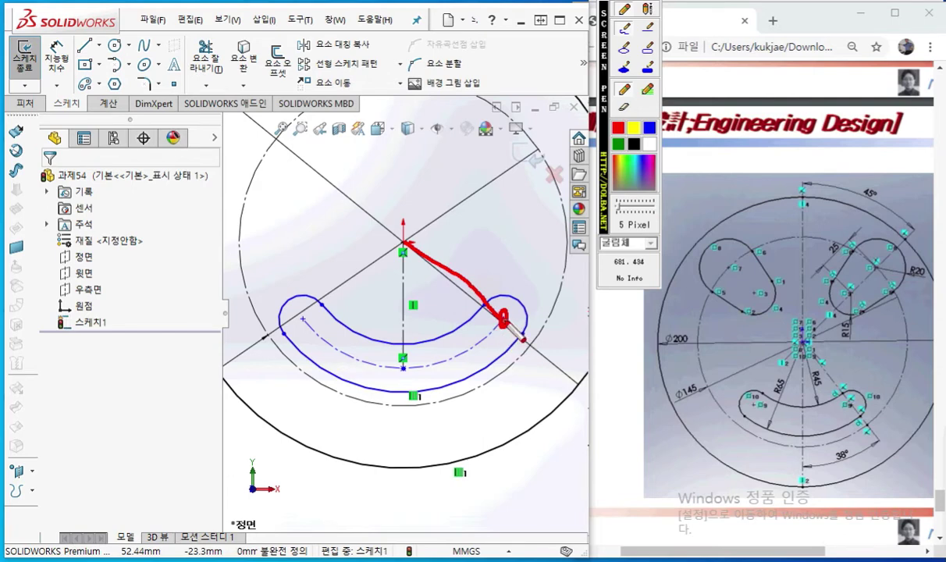
pyautogui.press('Escape')
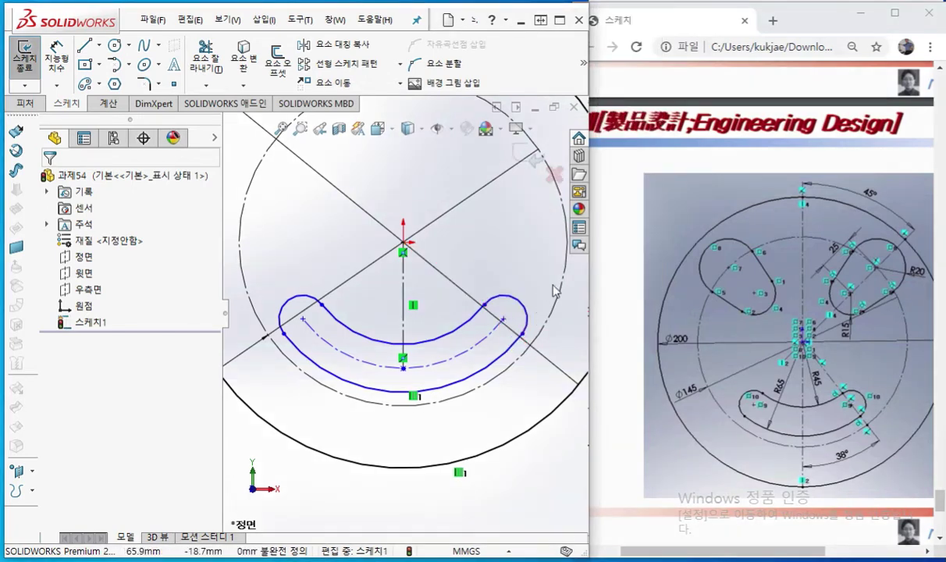
pyautogui.press('F12')
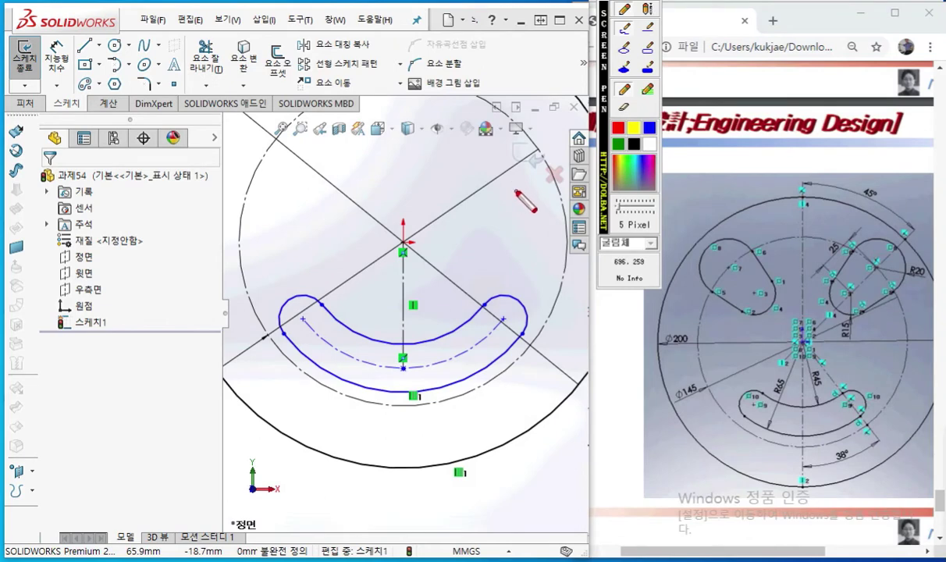
pyautogui.moveTo(504, 315); pyautogui.dragTo(504, 319)
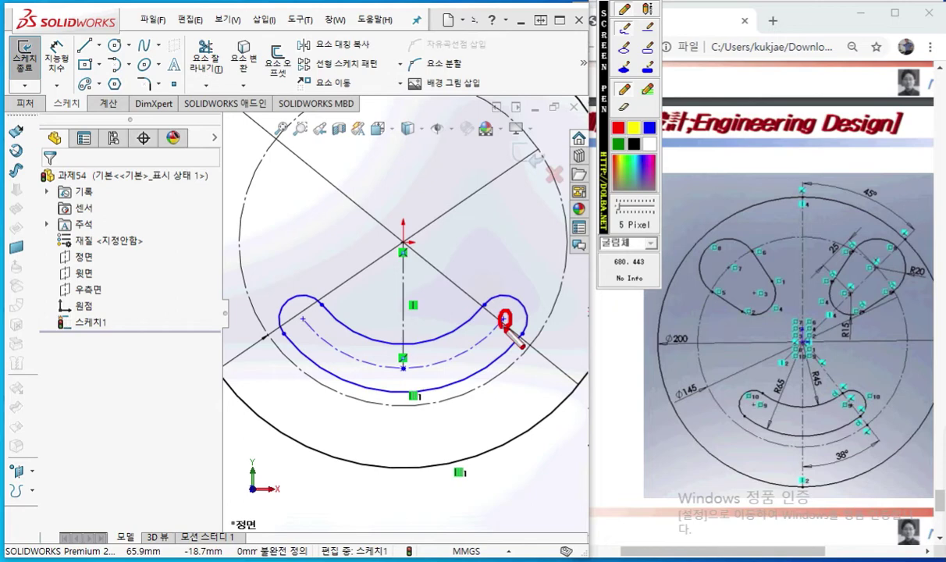
pyautogui.moveTo(540, 301); pyautogui.dragTo(540, 325)
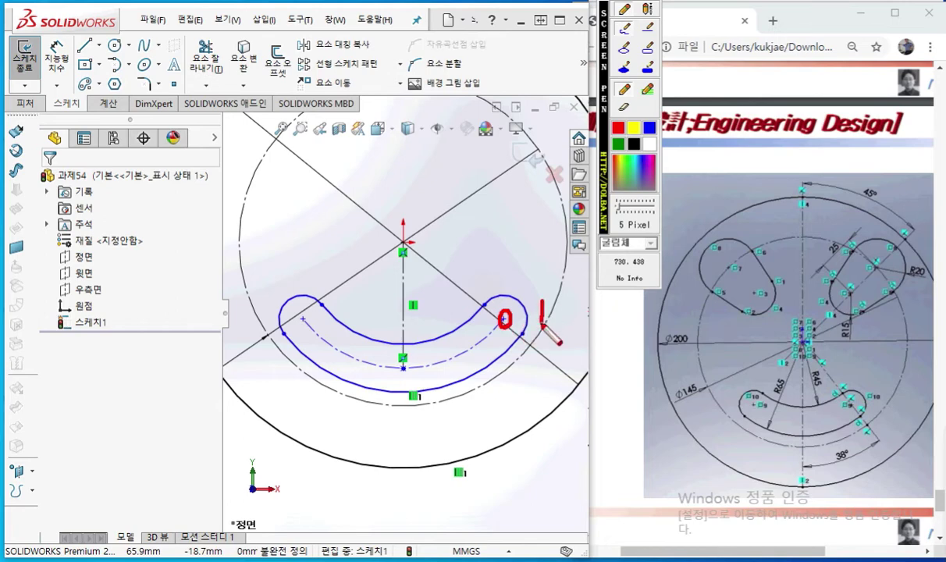
pyautogui.click(401, 241)
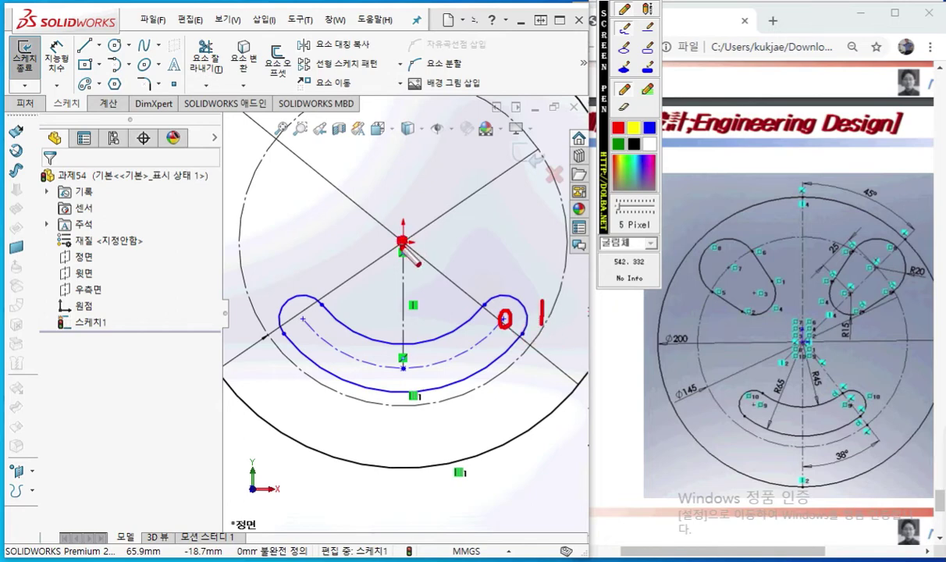
pyautogui.moveTo(366, 205)
pyautogui.mouseDown()
pyautogui.moveTo(382, 215)
pyautogui.moveTo(367, 229)
pyautogui.mouseUp()
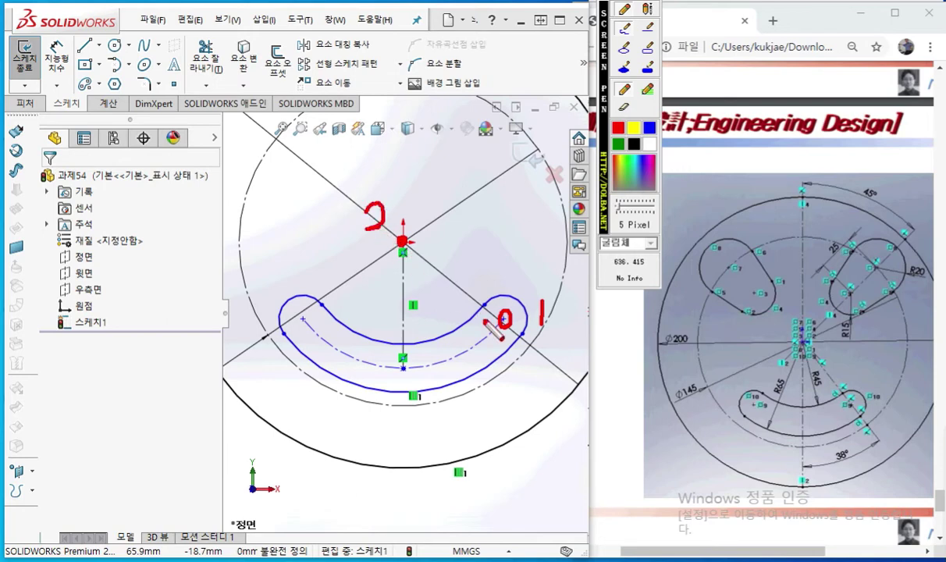
pyautogui.moveTo(503, 320); pyautogui.dragTo(406, 247)
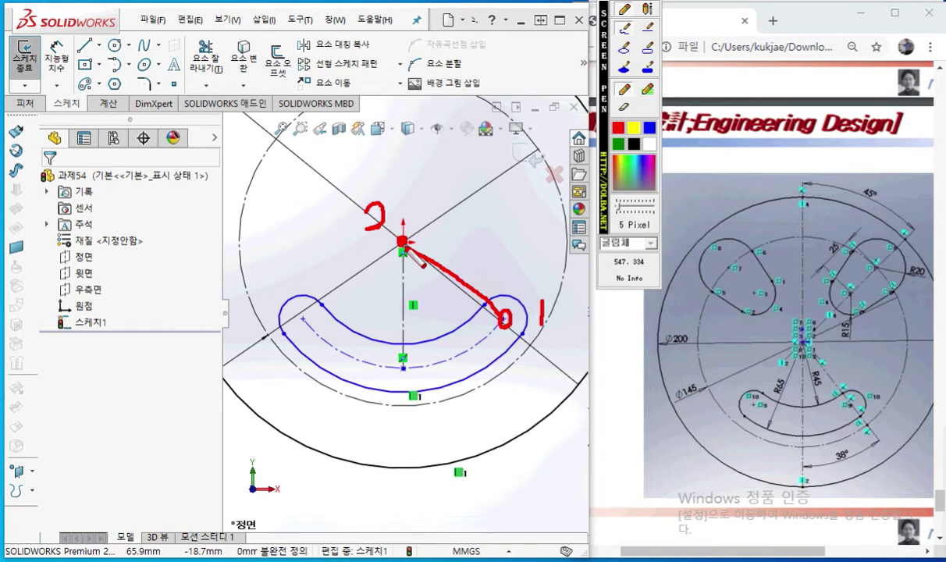
pyautogui.moveTo(461, 253)
pyautogui.mouseDown()
pyautogui.moveTo(466, 265)
pyautogui.moveTo(521, 232)
pyautogui.moveTo(512, 243)
pyautogui.moveTo(534, 234)
pyautogui.moveTo(540, 251)
pyautogui.mouseUp()
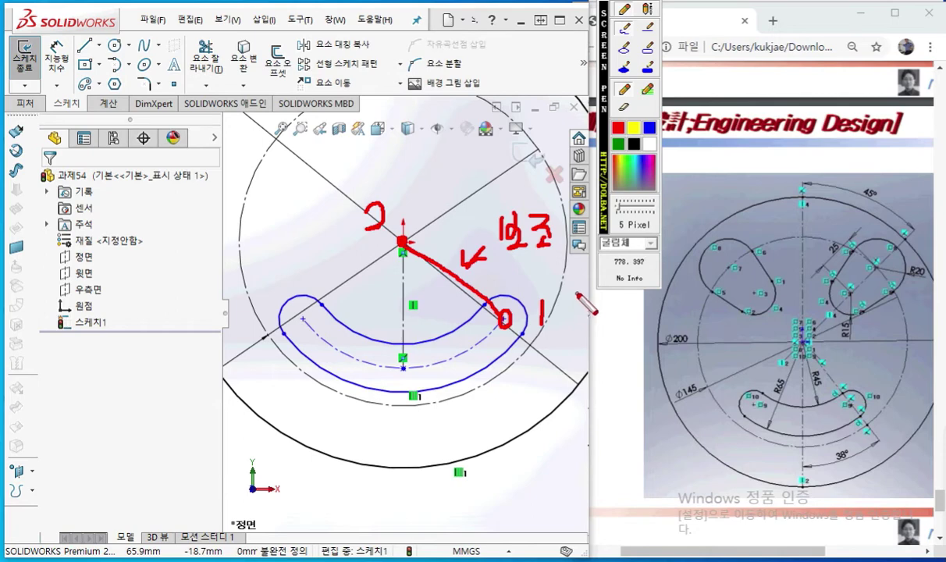
pyautogui.moveTo(408, 304); pyautogui.dragTo(399, 329)
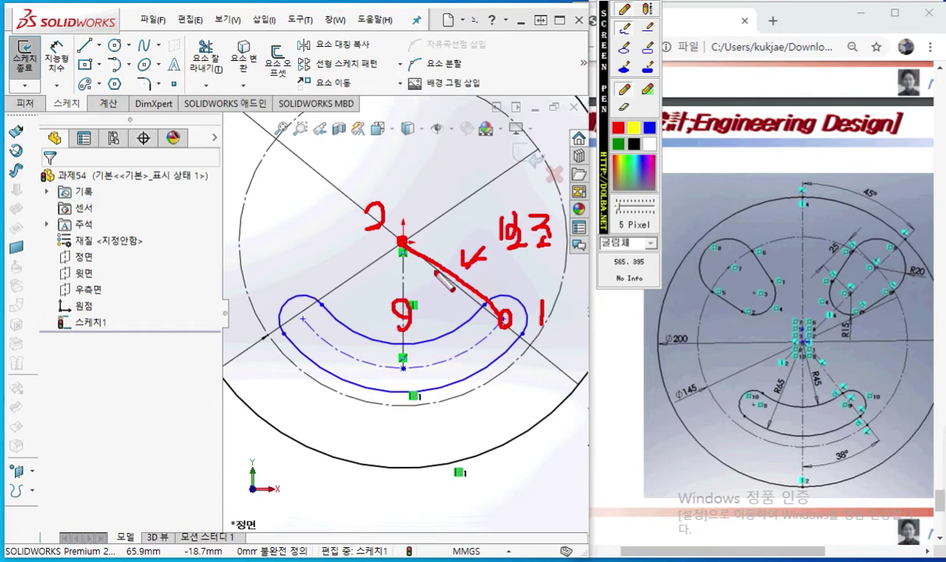
pyautogui.moveTo(452, 269); pyautogui.dragTo(451, 271)
pyautogui.moveTo(492, 400); pyautogui.dragTo(489, 402)
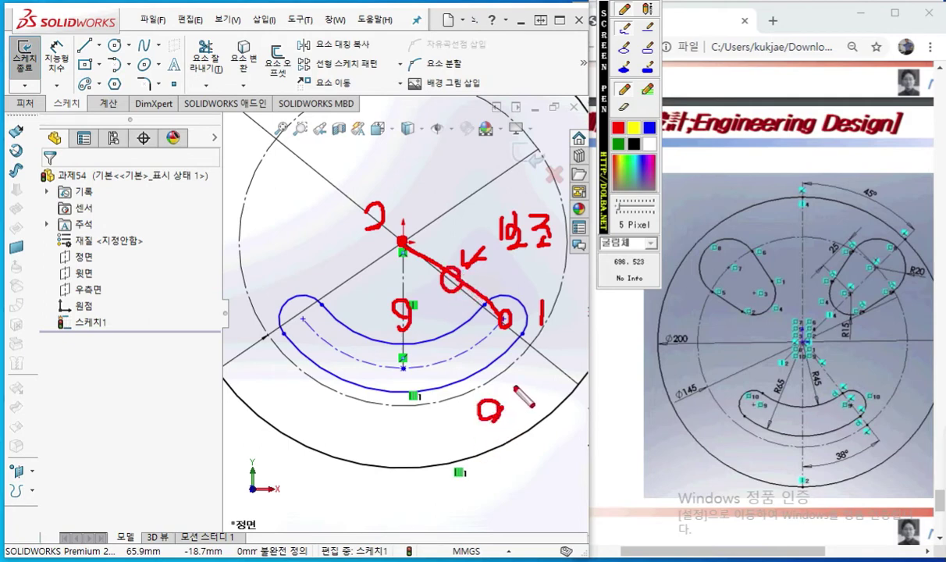
pyautogui.click(505, 383)
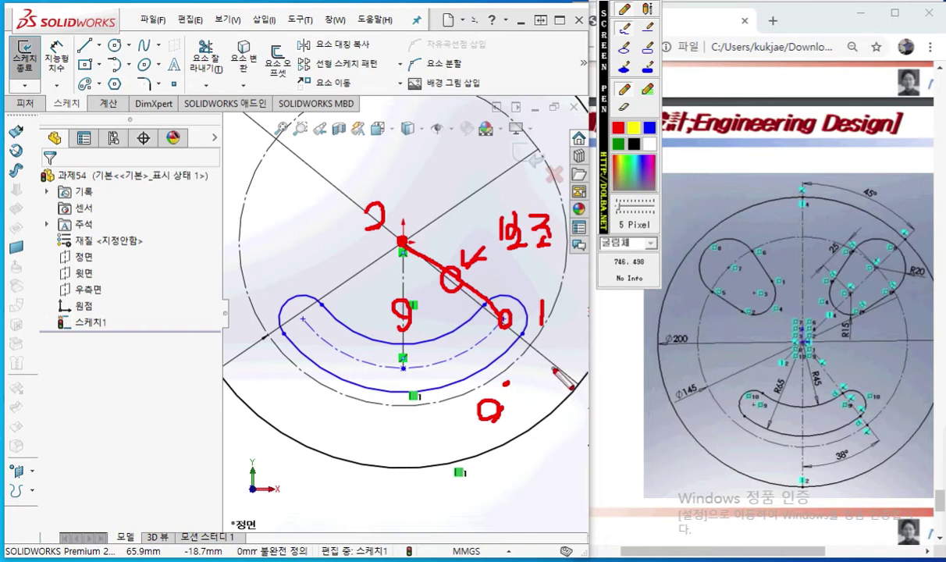
pyautogui.press('Escape')
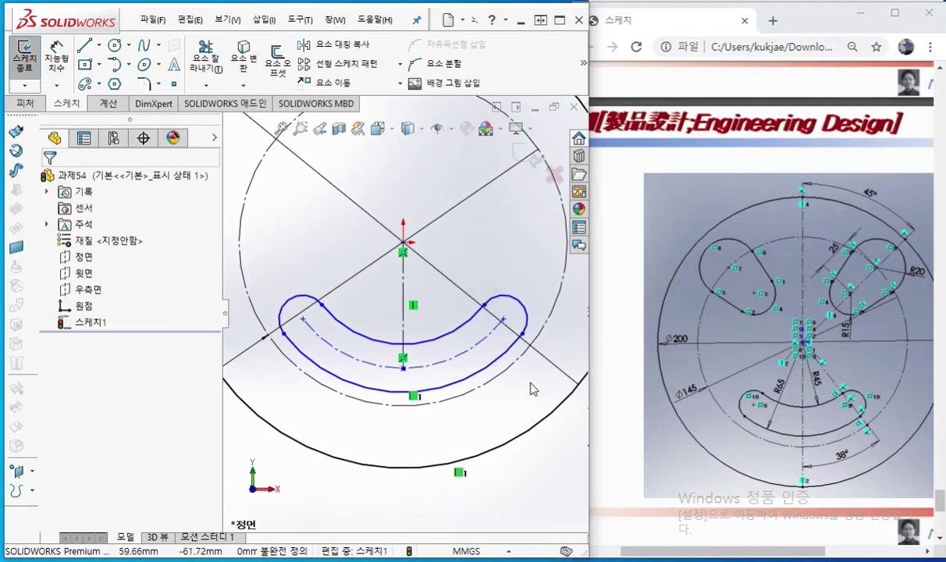
# Draw a construction line from the centre of the arc slot's right rounded end to the origin
pyautogui.press('l')
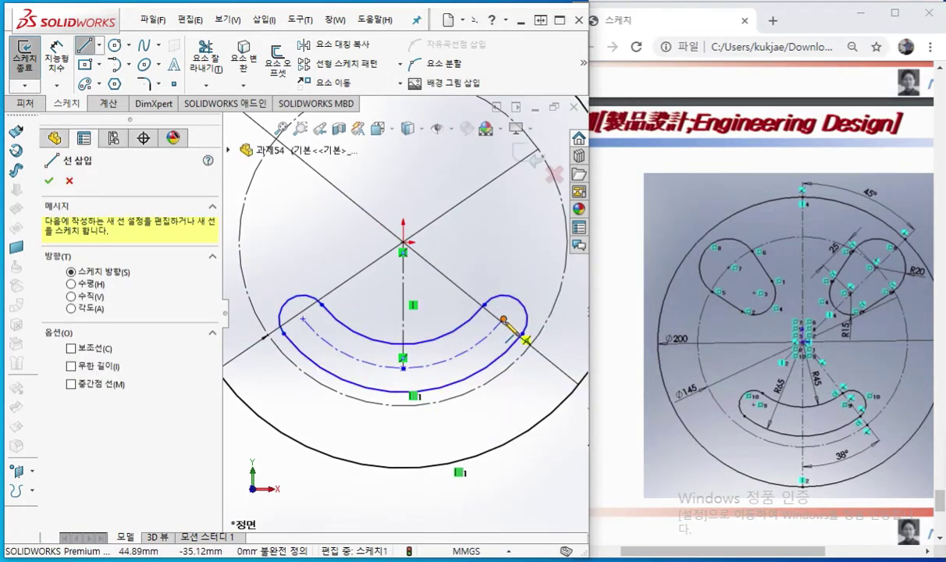
pyautogui.click(503, 320)
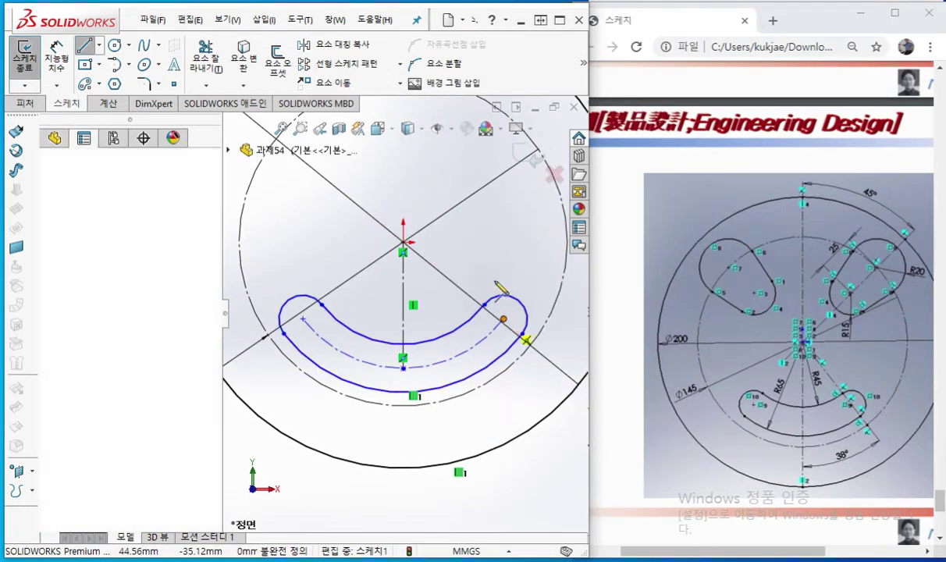
pyautogui.click(403, 244)
pyautogui.rightClick(492, 191)
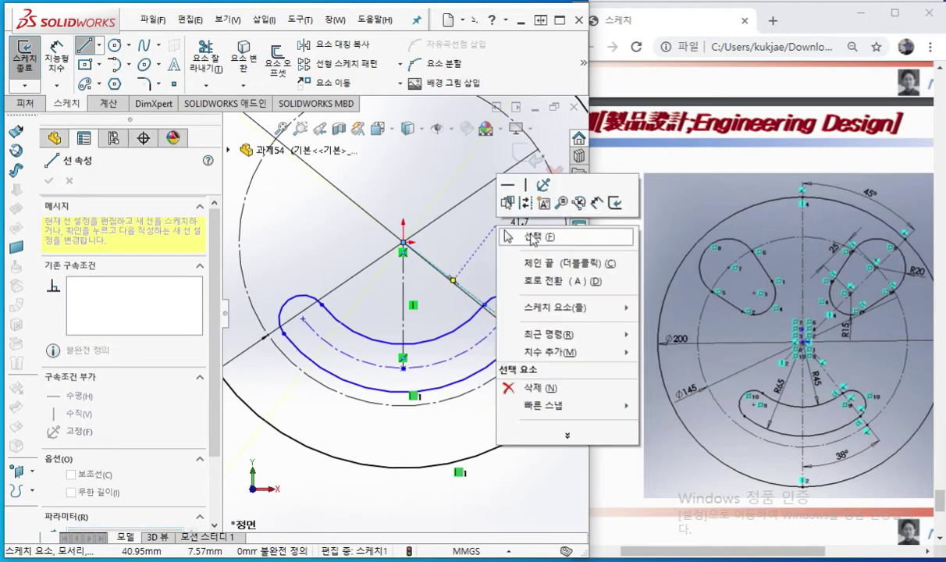
pyautogui.click(518, 236)
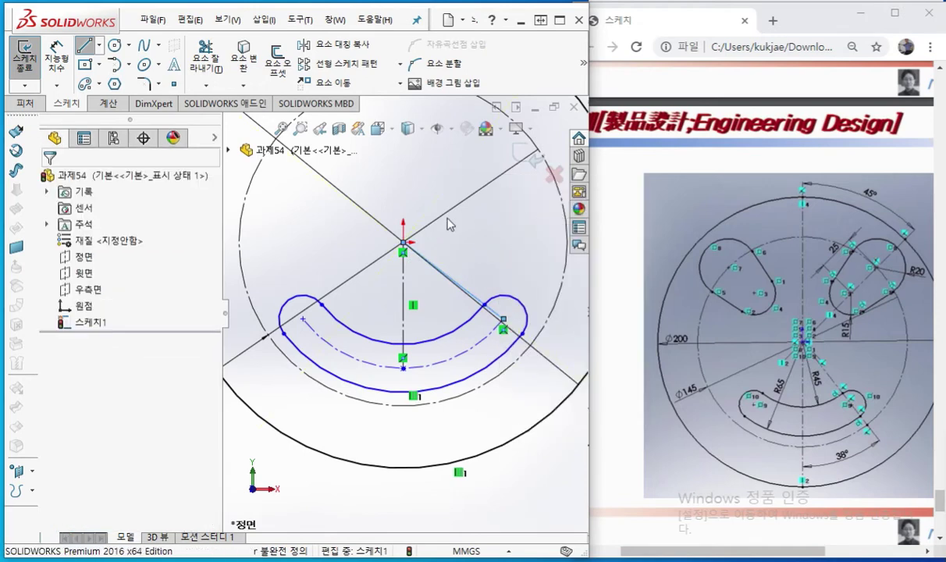
pyautogui.click(457, 285)
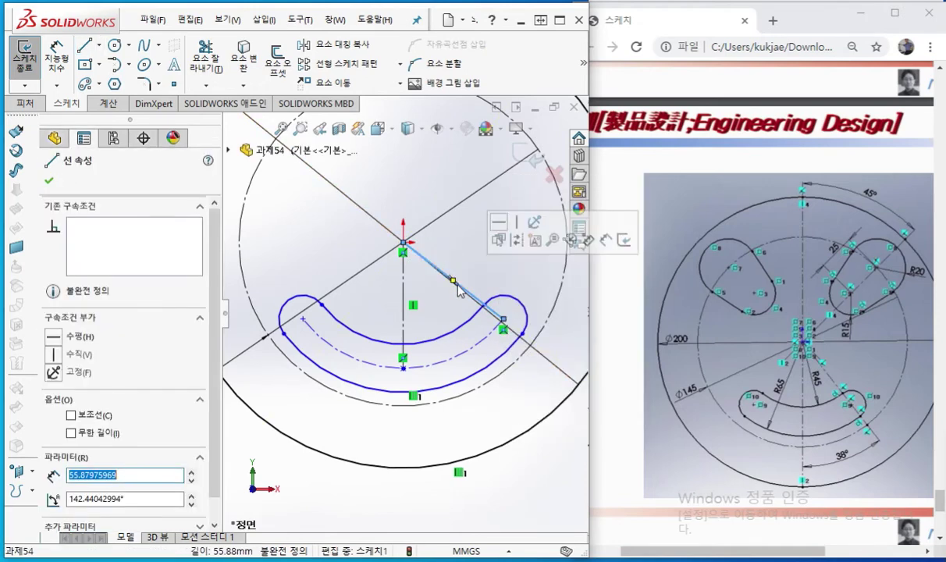
pyautogui.click(516, 242)
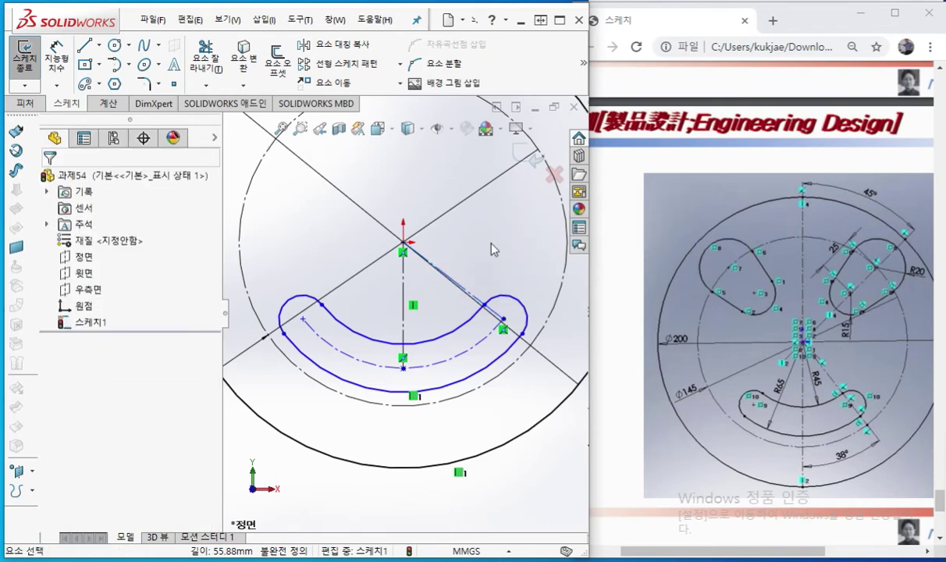
# Dimension the angle between the slanted construction line and the vertical centerline as 38°
pyautogui.rightClick(466, 230)
pyautogui.click(590, 212)
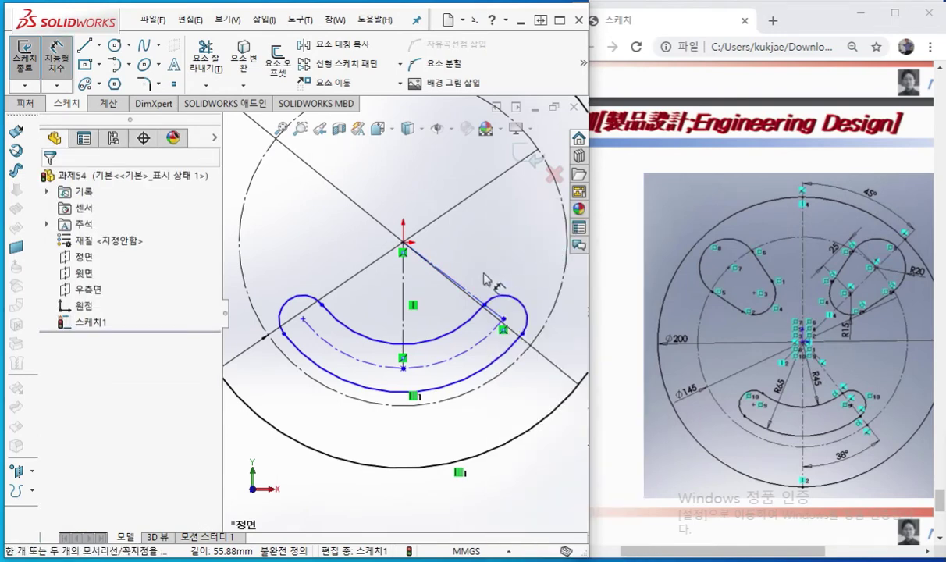
pyautogui.click(428, 265)
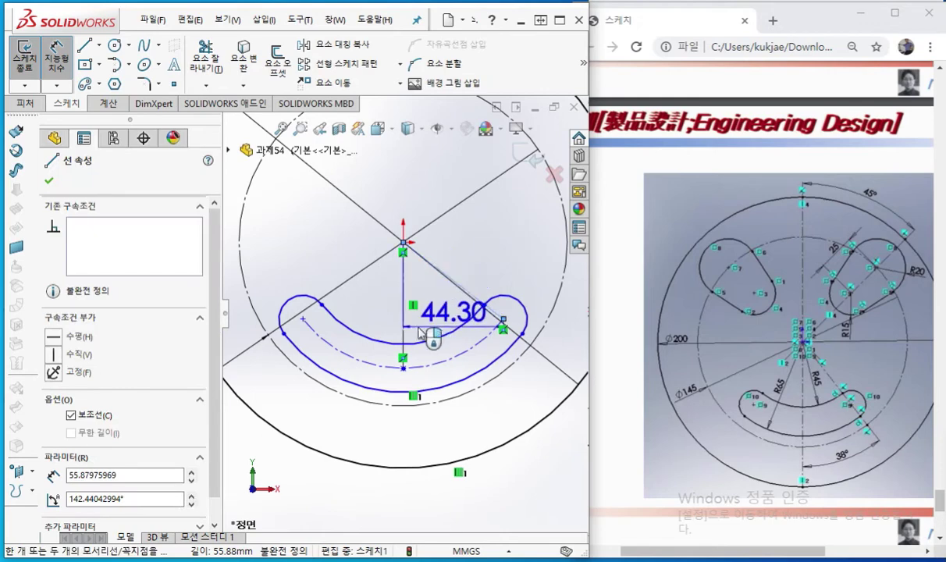
pyautogui.click(402, 327)
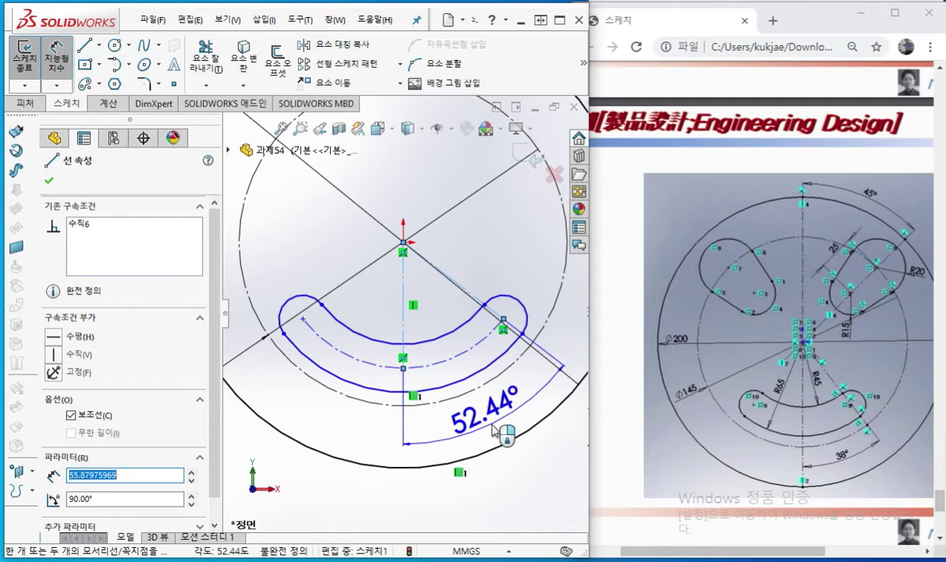
pyautogui.click(494, 429)
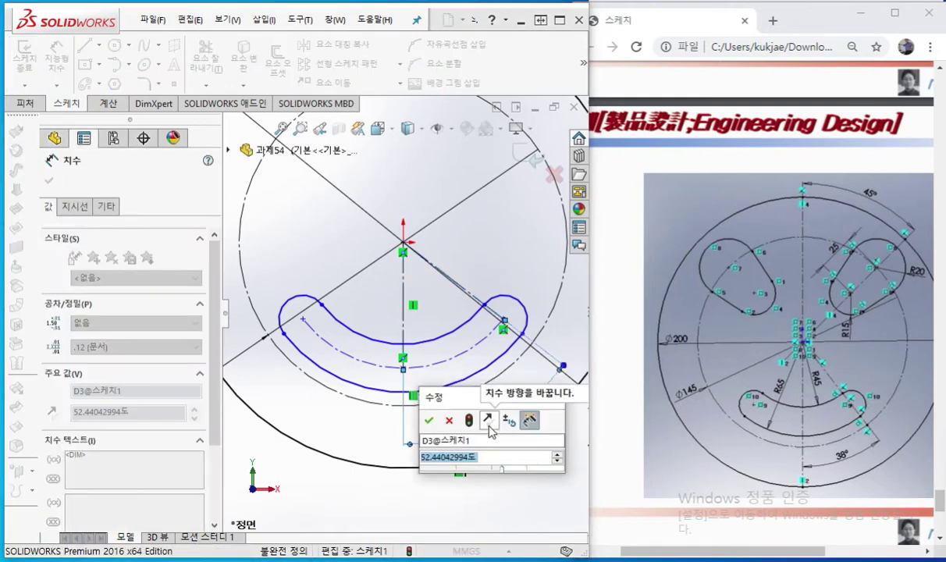
pyautogui.write('38')
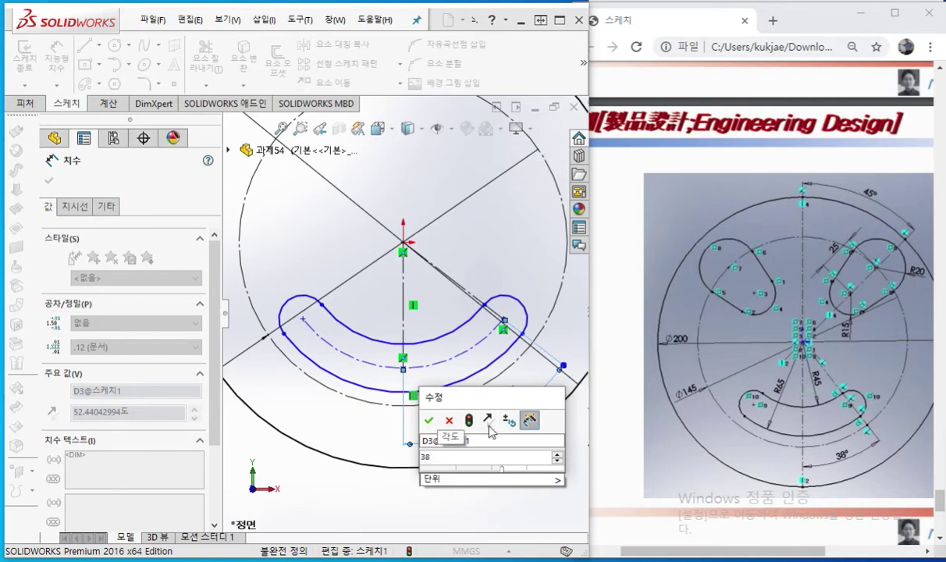
pyautogui.press('Return')
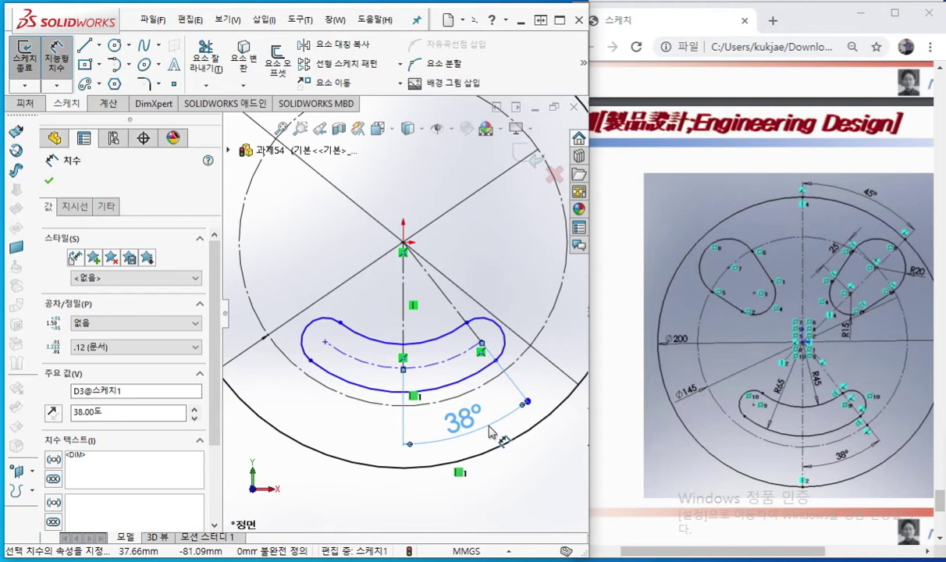
pyautogui.click(520, 477)
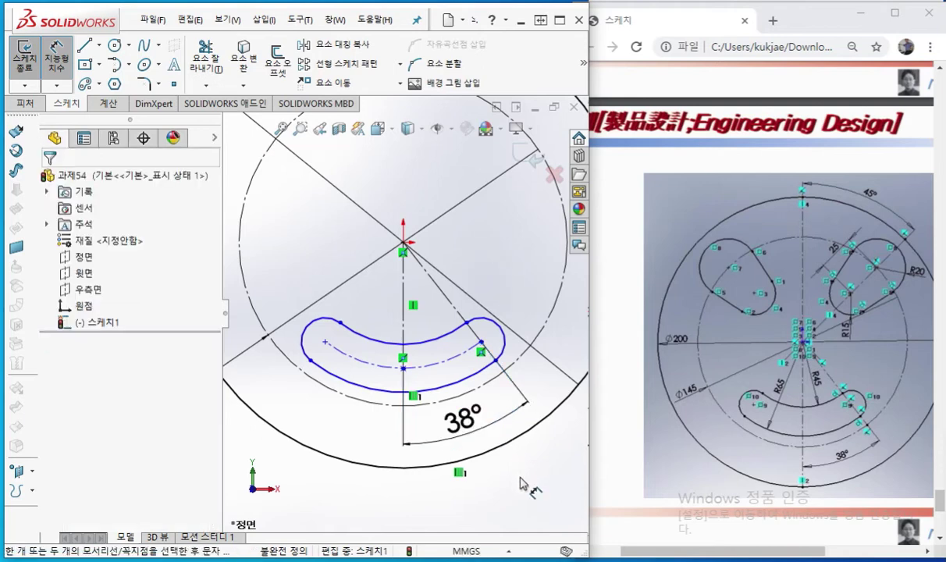
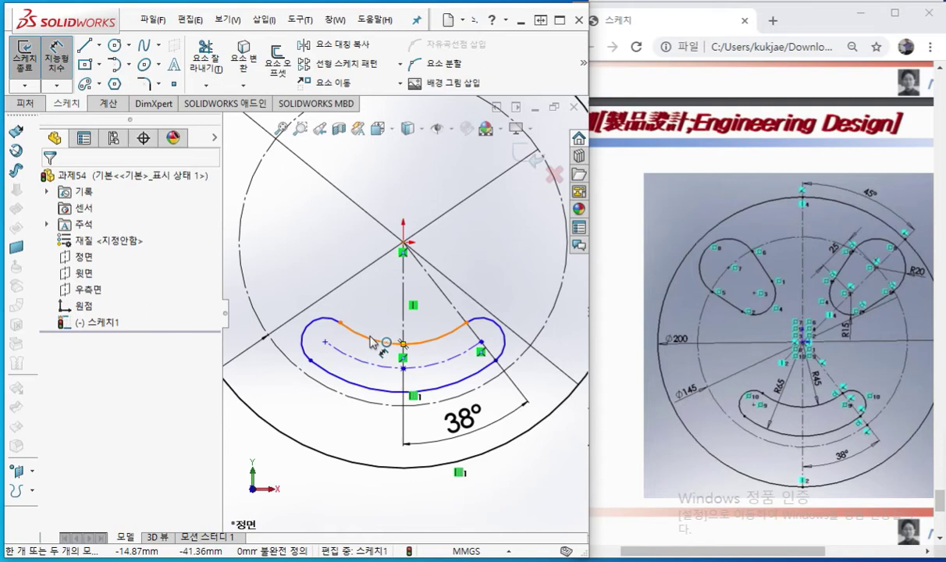
# Dimension the inner arc of the curved slot with a radius of 45 mm
pyautogui.click(371, 341)
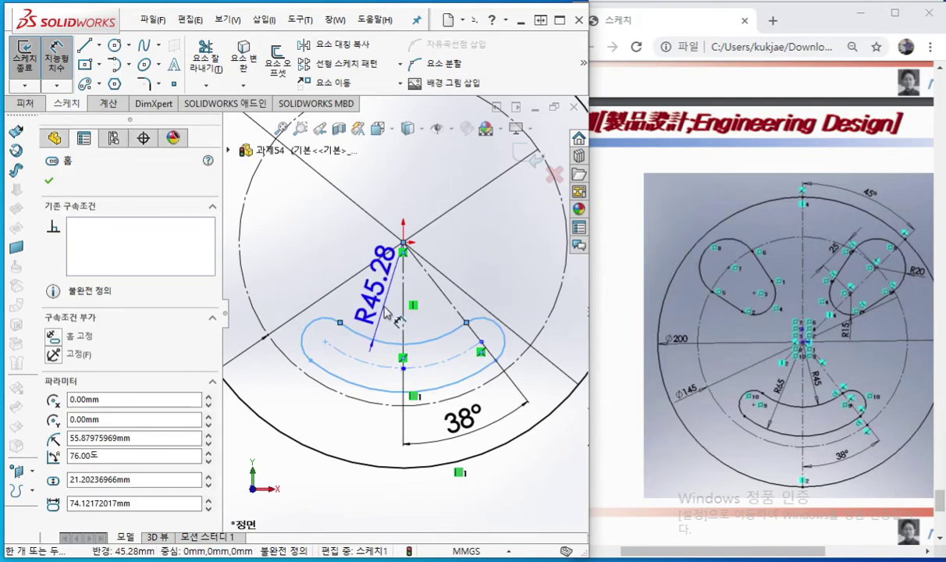
pyautogui.doubleClick(384, 311)
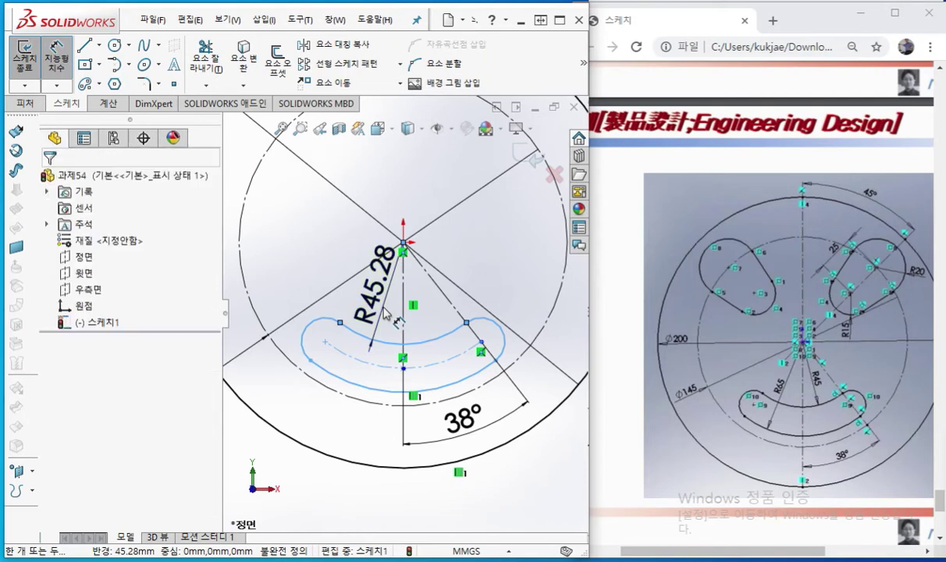
pyautogui.write('45')
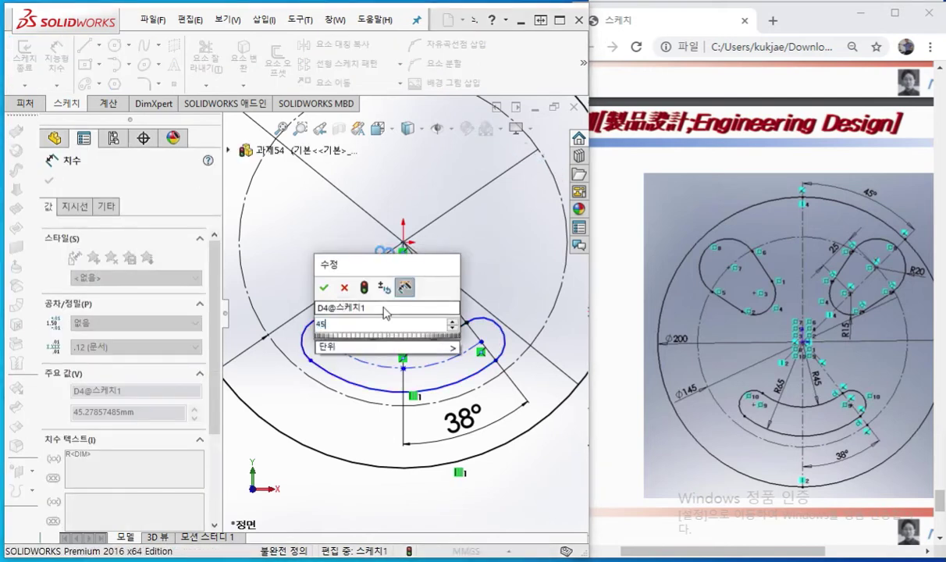
pyautogui.press('Return')
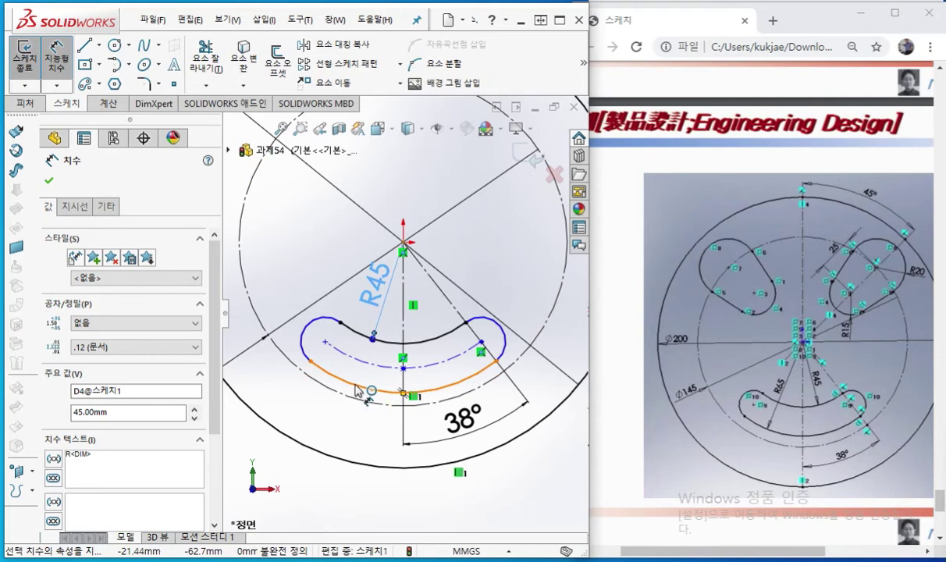
# Dimension the outer arc of the curved slot with a radius of 65 mm
pyautogui.click(357, 393)
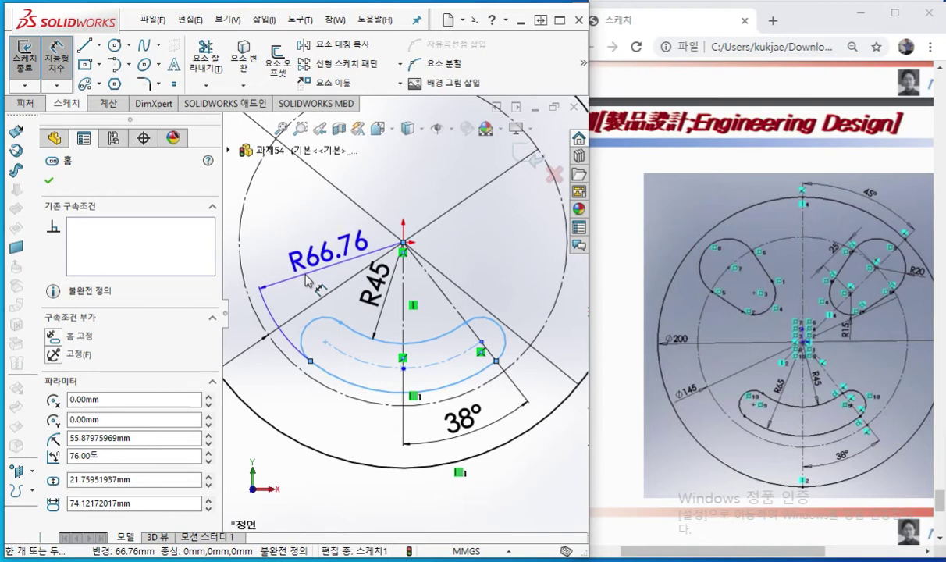
pyautogui.click(307, 285)
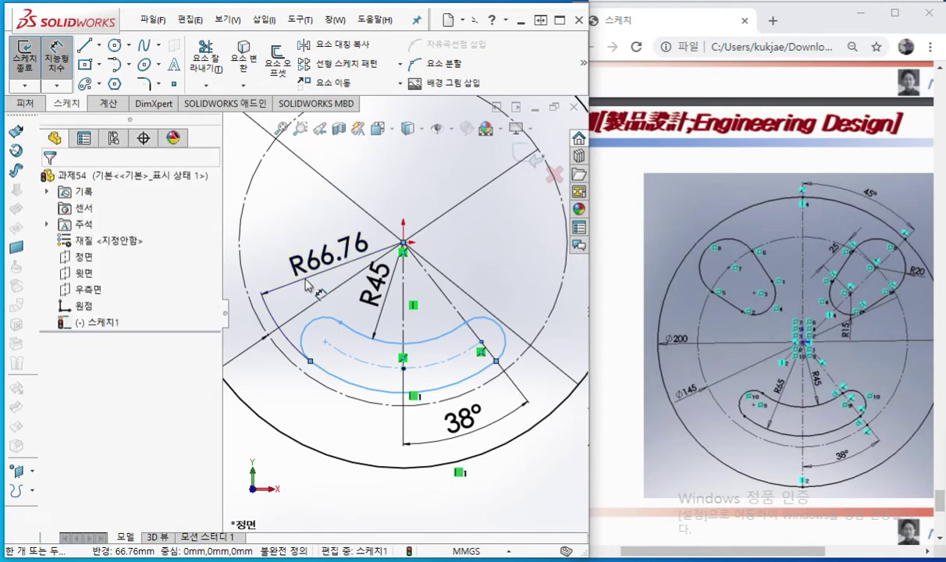
pyautogui.write('65')
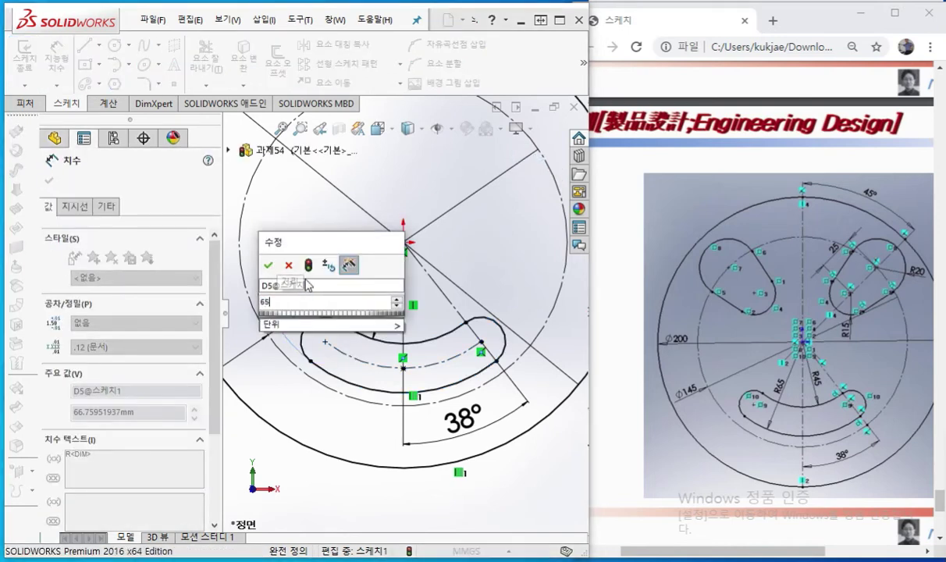
pyautogui.press('Return')
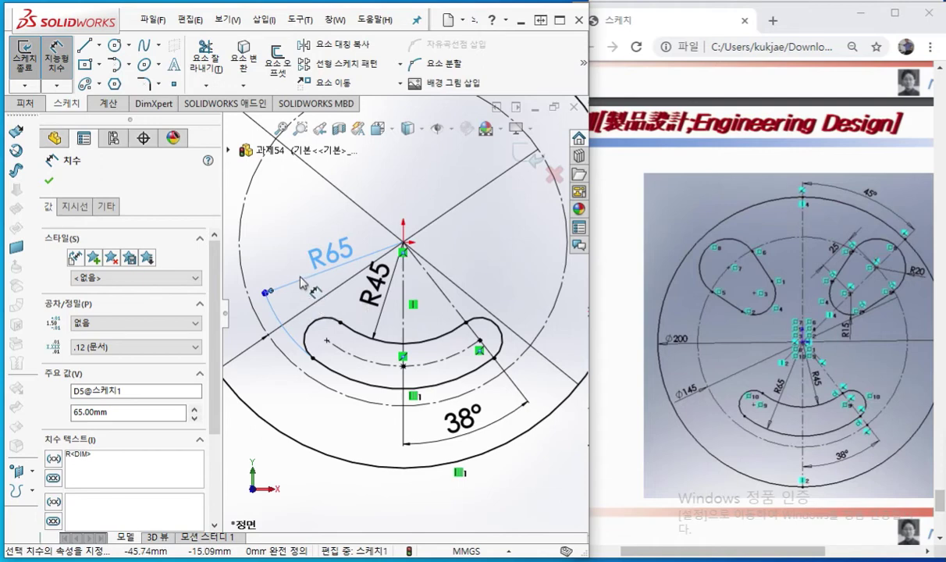
pyautogui.click(543, 492)
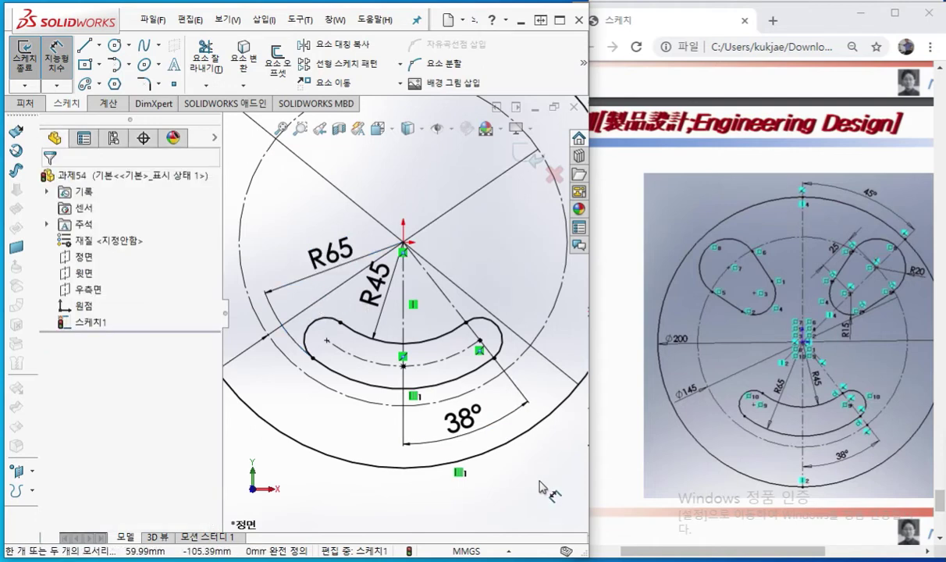
pyautogui.moveTo(482, 274)
pyautogui.keyDown('ctrl'); pyautogui.mouseDown(button='middle')
pyautogui.moveTo(490, 380)
pyautogui.moveTo(490, 359)
pyautogui.moveTo(492, 367)
pyautogui.mouseUp(button='middle'); pyautogui.keyUp('ctrl')
pyautogui.rightClick(507, 334)
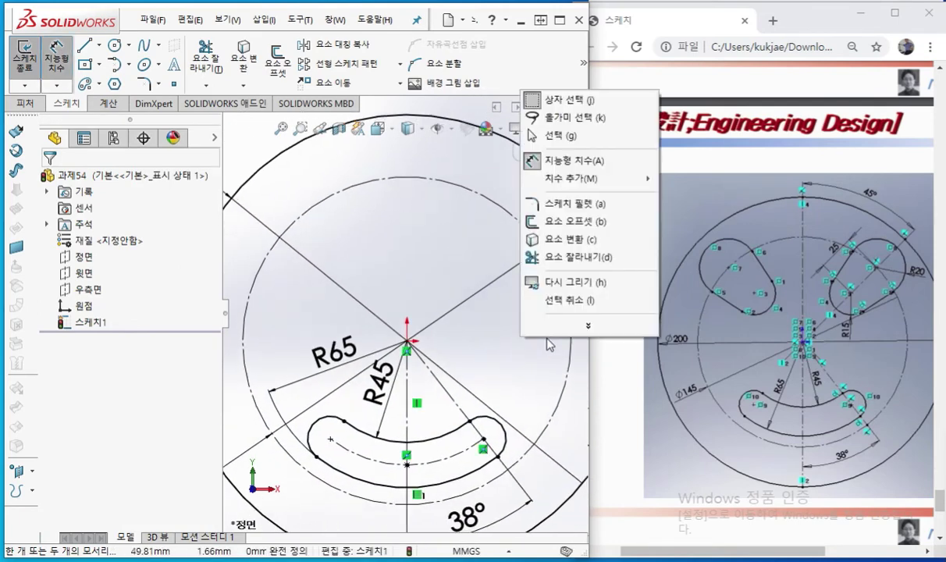
# Examine the upper-right rounded slot and its dimensions in the reference drawing
pyautogui.click(539, 138)
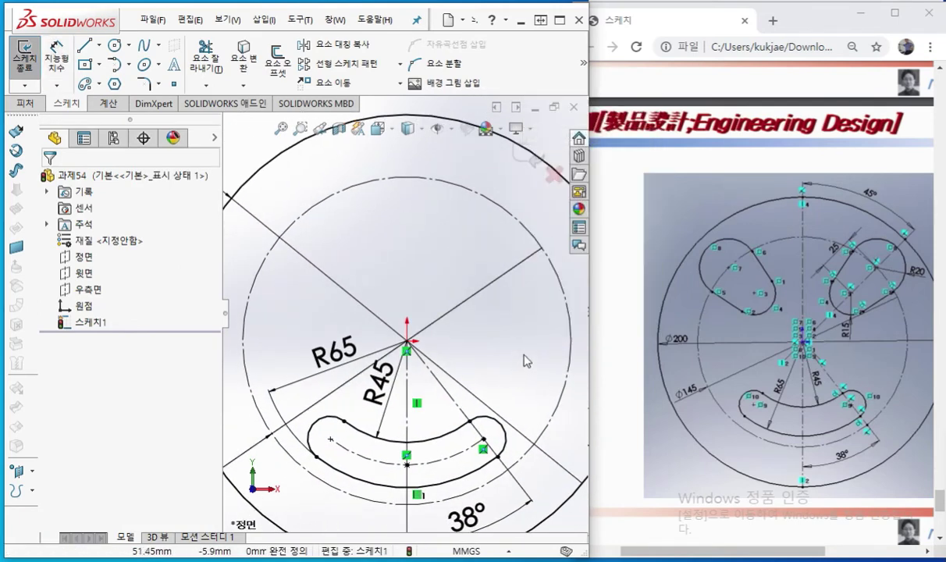
pyautogui.press('F12')
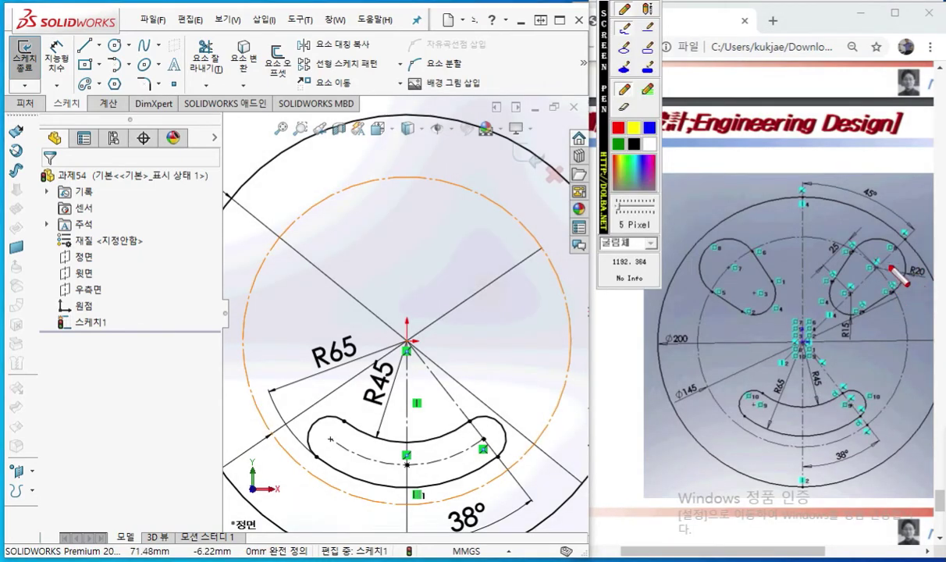
pyautogui.moveTo(852, 252)
pyautogui.mouseDown()
pyautogui.moveTo(873, 234)
pyautogui.moveTo(905, 258)
pyautogui.moveTo(890, 293)
pyautogui.moveTo(906, 259)
pyautogui.moveTo(924, 288)
pyautogui.mouseUp()
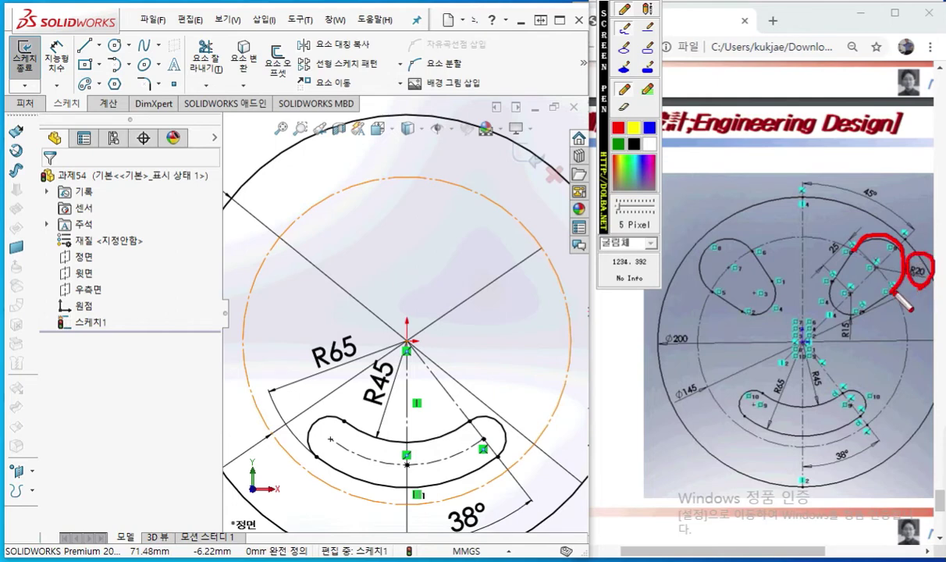
pyautogui.press('Escape')
pyautogui.click(741, 178)
pyautogui.keyDown('ctrl'); pyautogui.scroll(-1, 912, 278); pyautogui.keyUp('ctrl')
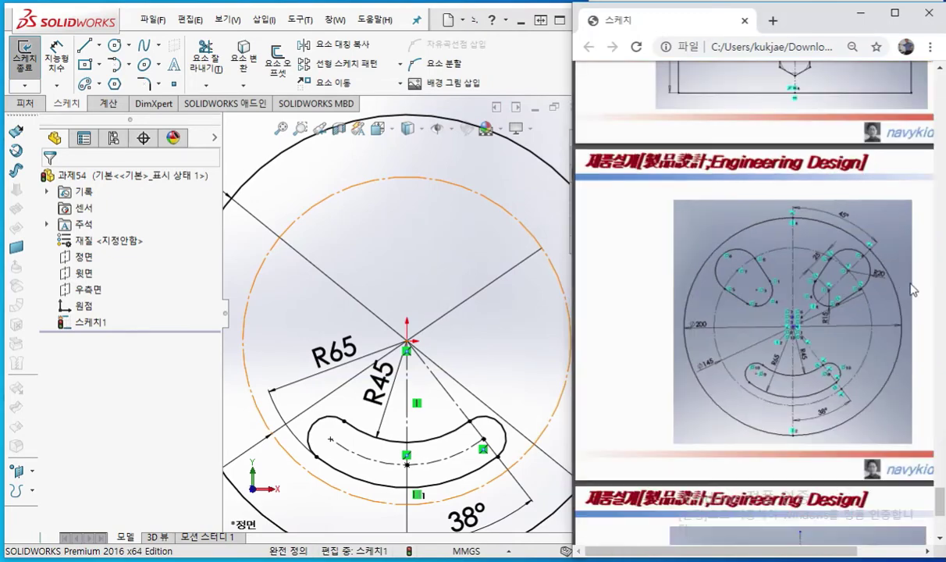
pyautogui.keyDown('ctrl'); pyautogui.scroll(-2, 905, 282); pyautogui.keyUp('ctrl')
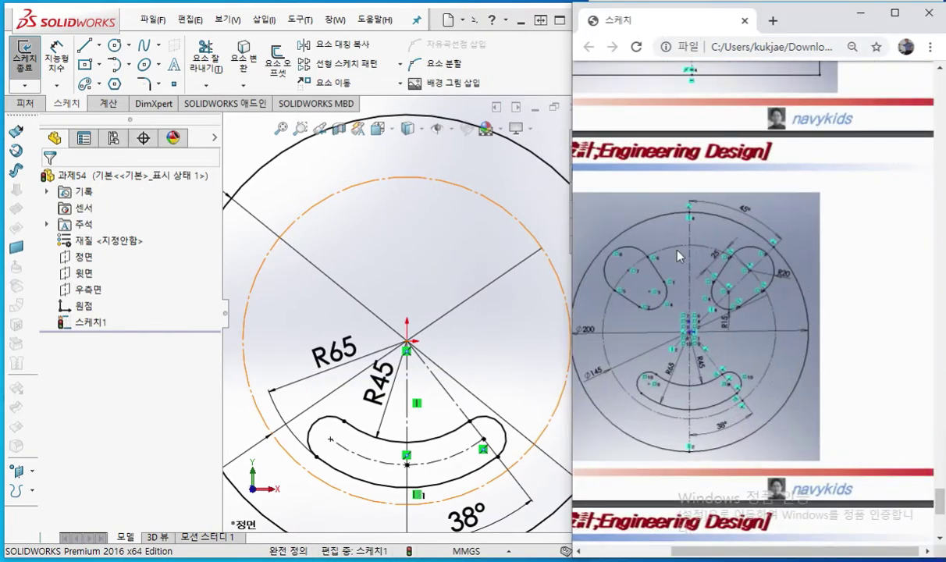
pyautogui.keyDown('ctrl'); pyautogui.scroll(4, 755, 266); pyautogui.keyUp('ctrl')
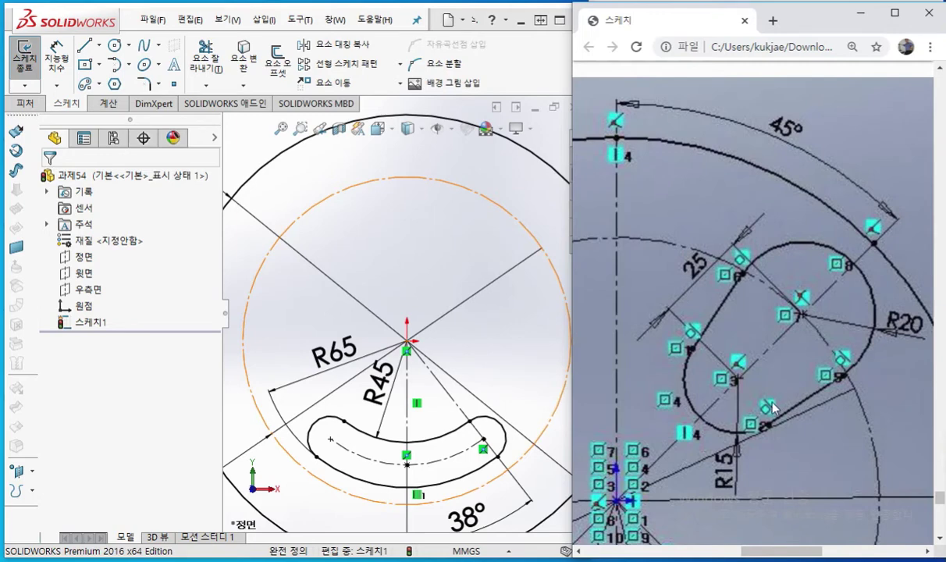
pyautogui.press('F12')
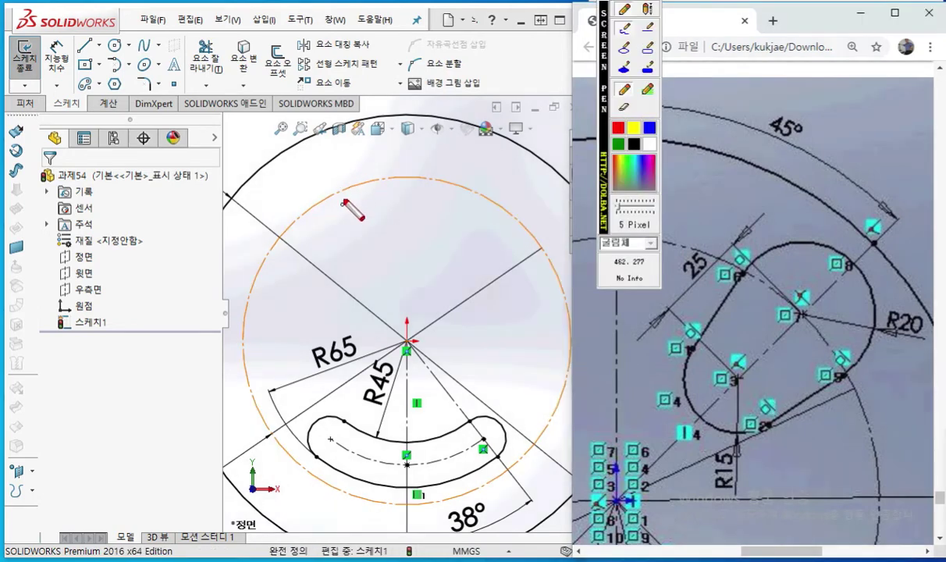
pyautogui.click(509, 211)
pyautogui.moveTo(536, 205)
pyautogui.mouseDown()
pyautogui.moveTo(506, 244)
pyautogui.moveTo(476, 195)
pyautogui.moveTo(540, 224)
pyautogui.mouseUp()
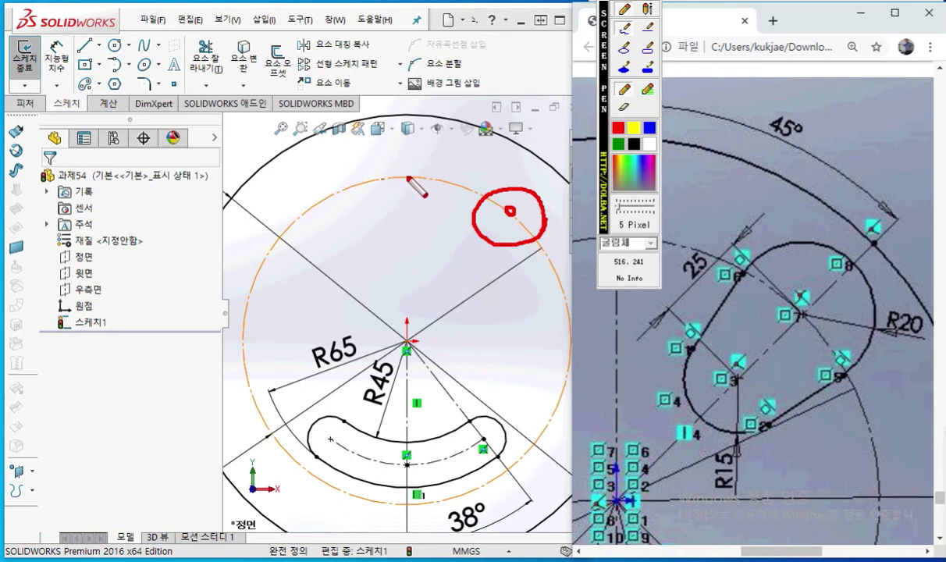
pyautogui.moveTo(318, 209)
pyautogui.mouseDown()
pyautogui.moveTo(379, 181)
pyautogui.moveTo(431, 181)
pyautogui.mouseUp()
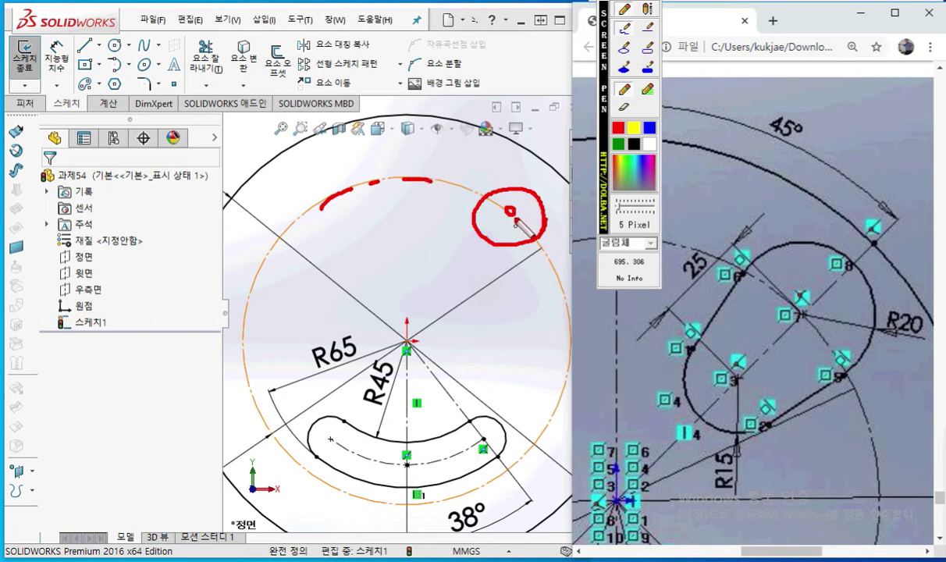
pyautogui.moveTo(923, 342)
pyautogui.mouseDown()
pyautogui.moveTo(878, 332)
pyautogui.moveTo(907, 302)
pyautogui.moveTo(922, 348)
pyautogui.mouseUp()
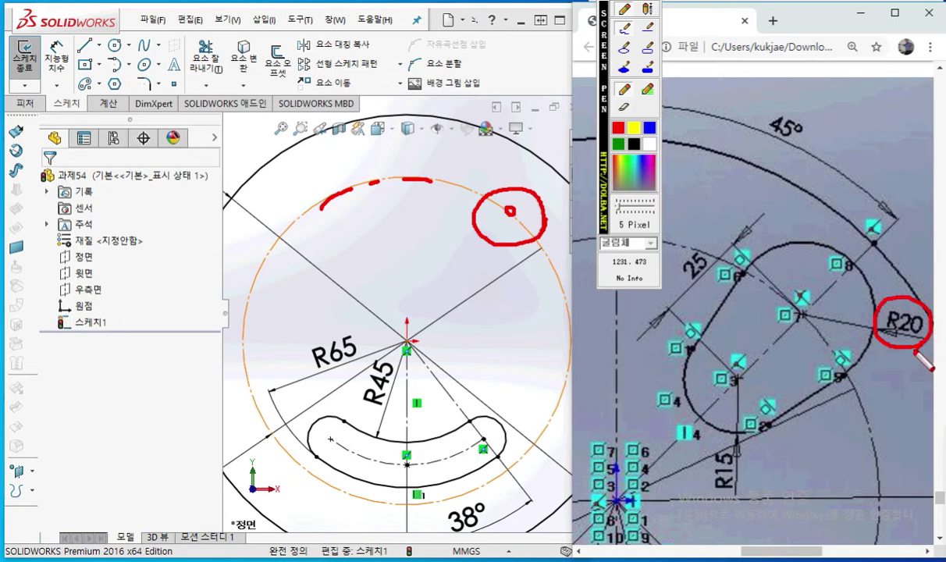
pyautogui.press('Escape')
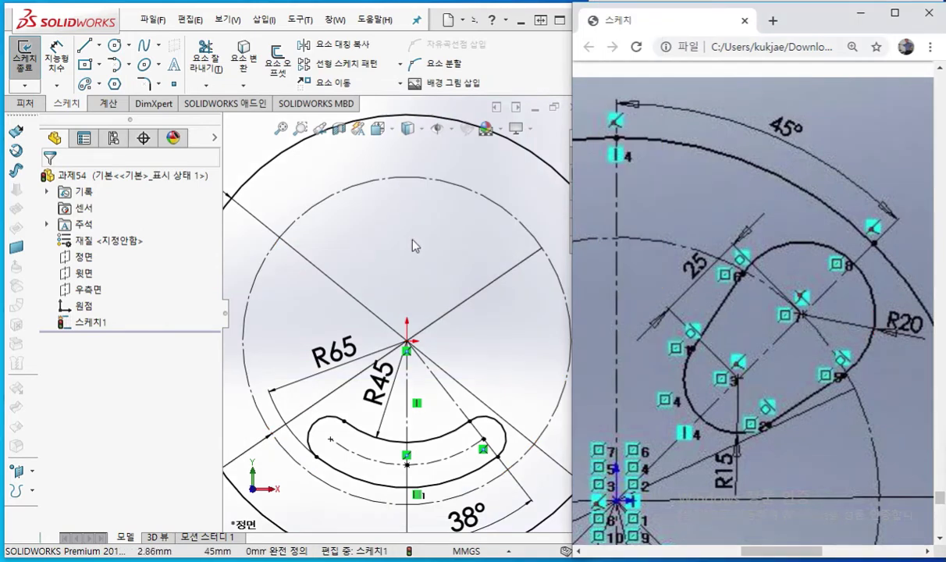
# Draw a circle of about 22 mm radius centred on the dash-dot pitch circle in the plate's upper-right area
pyautogui.moveTo(354, 239); pyautogui.dragTo(446, 240, button='right')
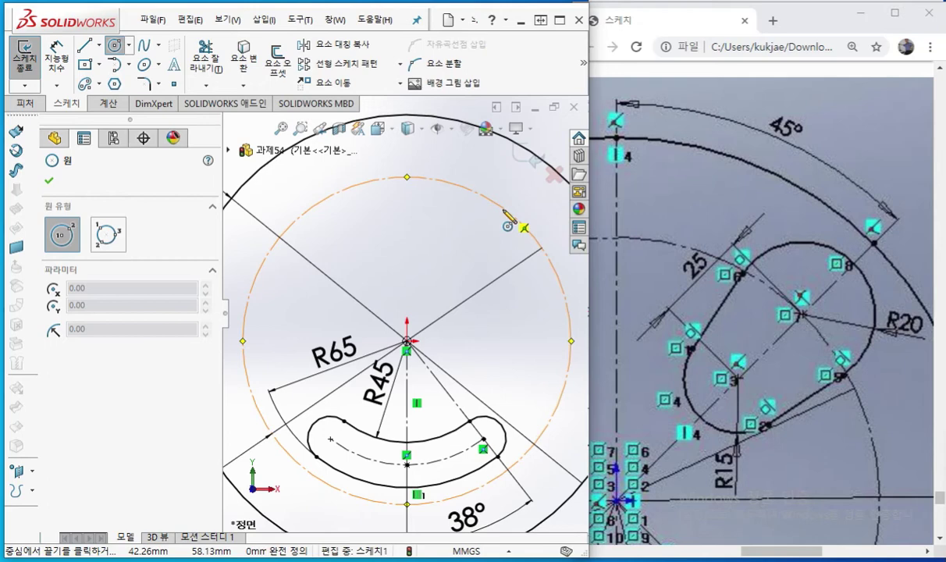
pyautogui.click(503, 209)
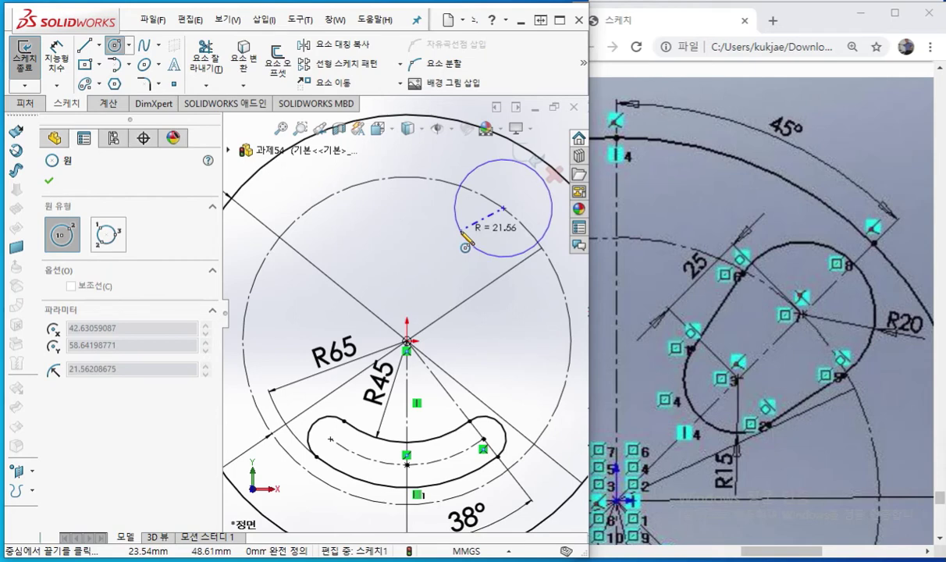
pyautogui.click(466, 231)
pyautogui.moveTo(433, 261)
pyautogui.keyDown('ctrl'); pyautogui.mouseDown(button='middle')
pyautogui.moveTo(372, 276)
pyautogui.moveTo(354, 291)
pyautogui.moveTo(331, 286)
pyautogui.mouseUp(button='middle'); pyautogui.keyUp('ctrl')
# Dimension the diameter of the new circle, placing the value outside its upper-right edge
pyautogui.rightClick(494, 249)
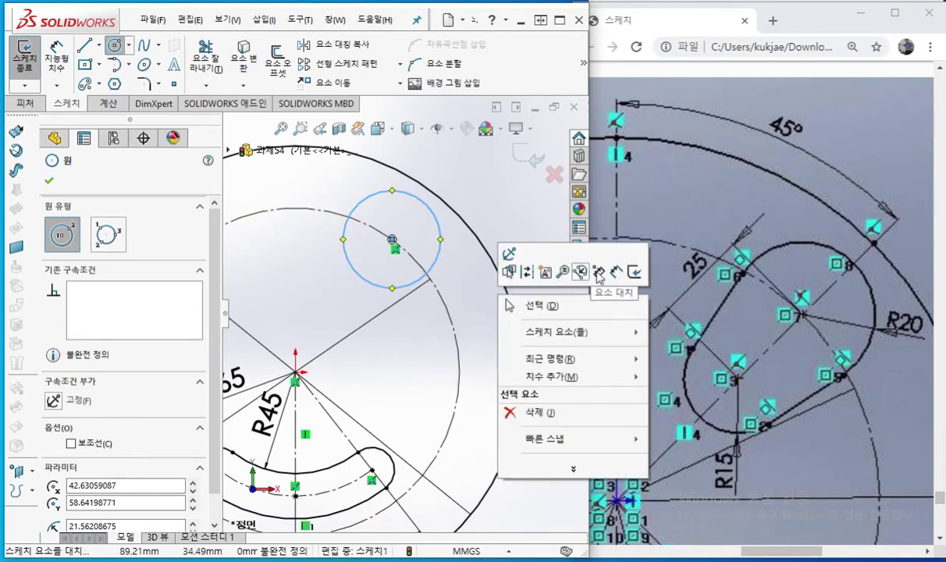
pyautogui.click(508, 254)
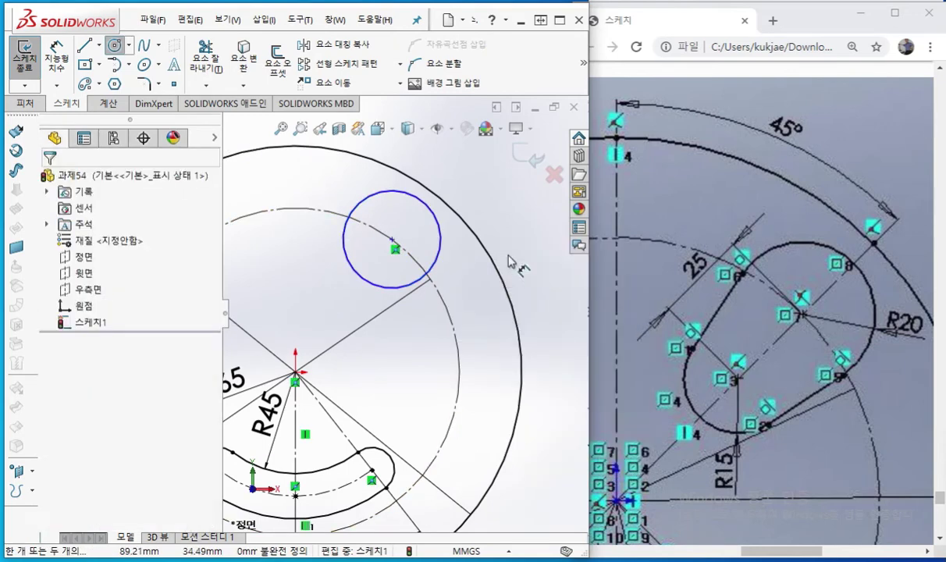
pyautogui.click(437, 223)
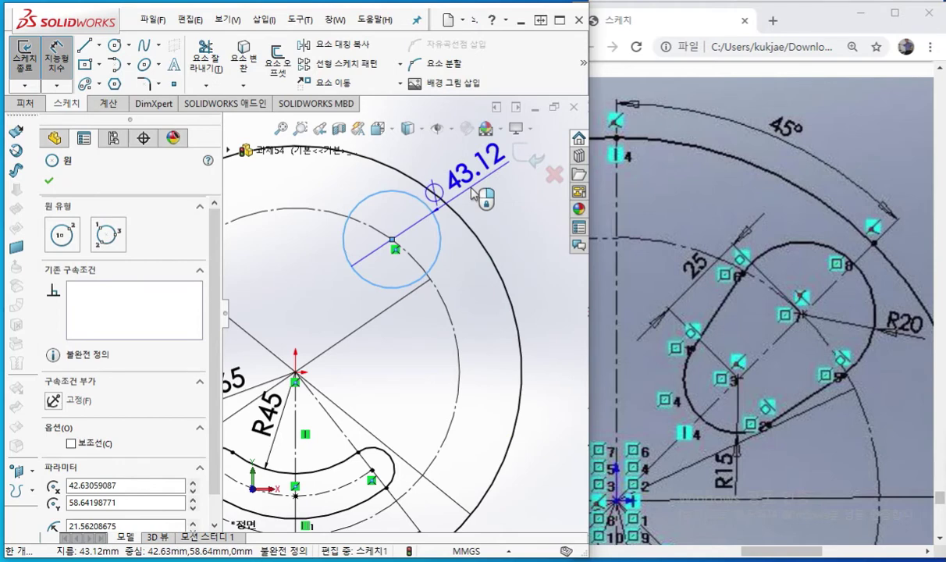
pyautogui.click(473, 193)
pyautogui.click(408, 188)
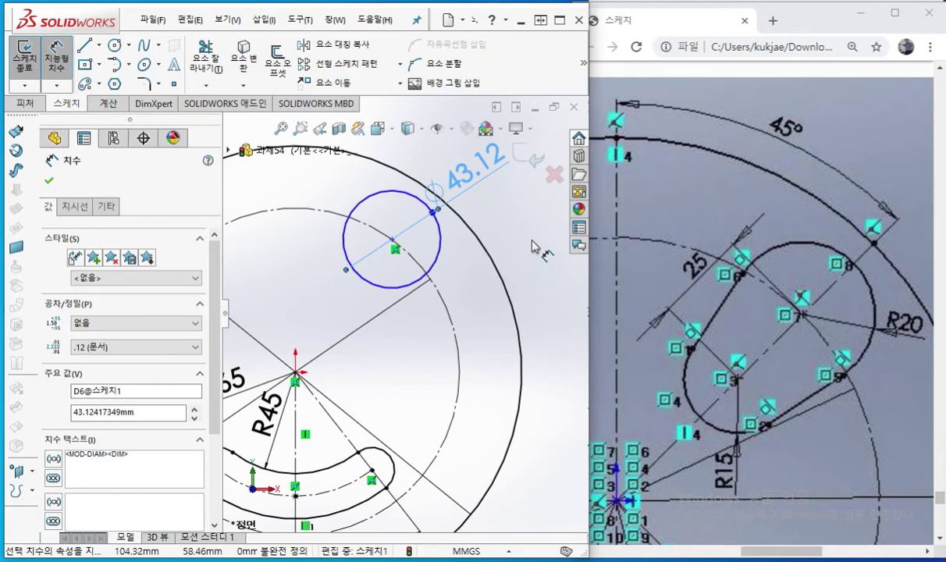
# Change the display of the new circle's dimension from diameter to radius
pyautogui.press('F12')
pyautogui.moveTo(452, 161)
pyautogui.mouseDown()
pyautogui.moveTo(314, 87)
pyautogui.moveTo(73, 201)
pyautogui.moveTo(108, 185)
pyautogui.mouseUp()
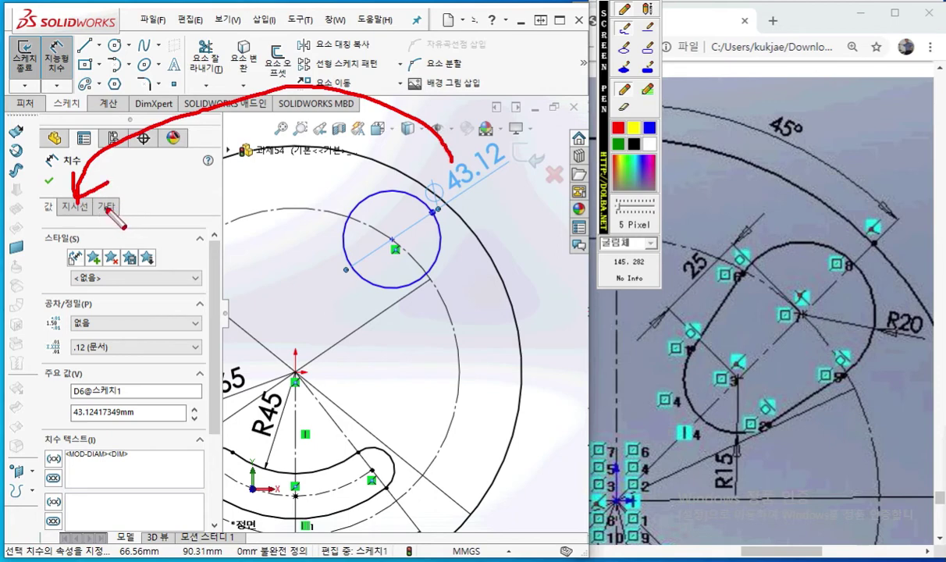
pyautogui.press('Escape')
pyautogui.click(75, 207)
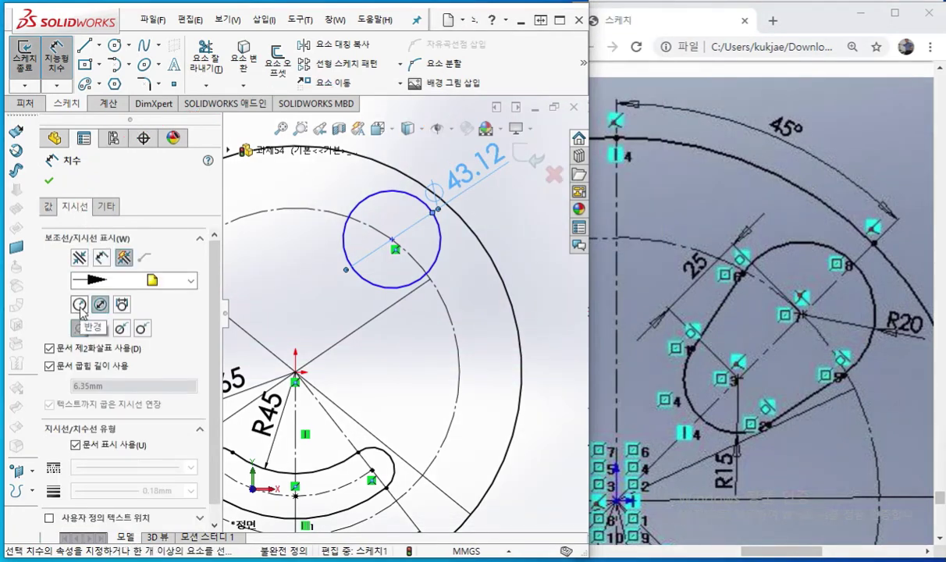
pyautogui.press('F12')
pyautogui.moveTo(86, 319)
pyautogui.mouseDown()
pyautogui.moveTo(65, 296)
pyautogui.moveTo(88, 319)
pyautogui.mouseUp()
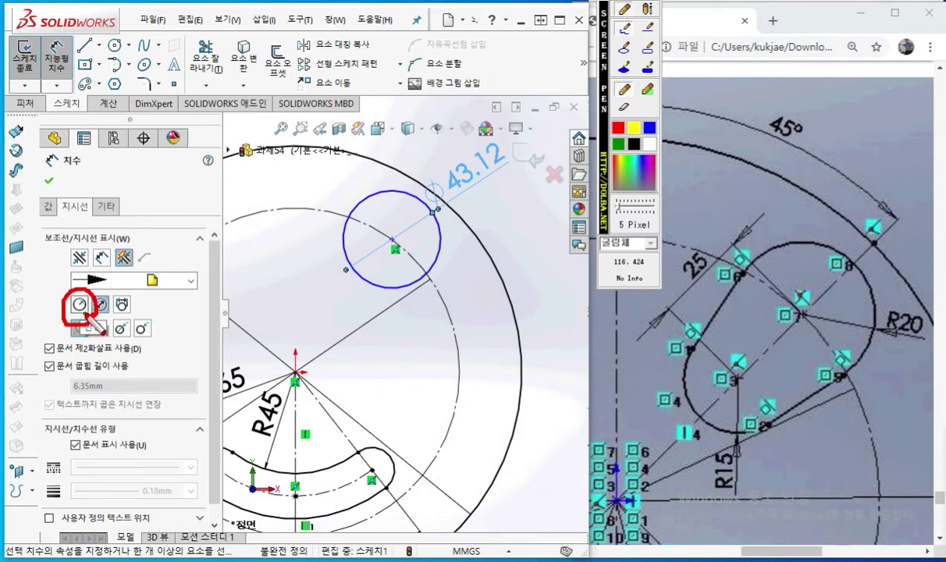
pyautogui.press('F12')
pyautogui.click(80, 305)
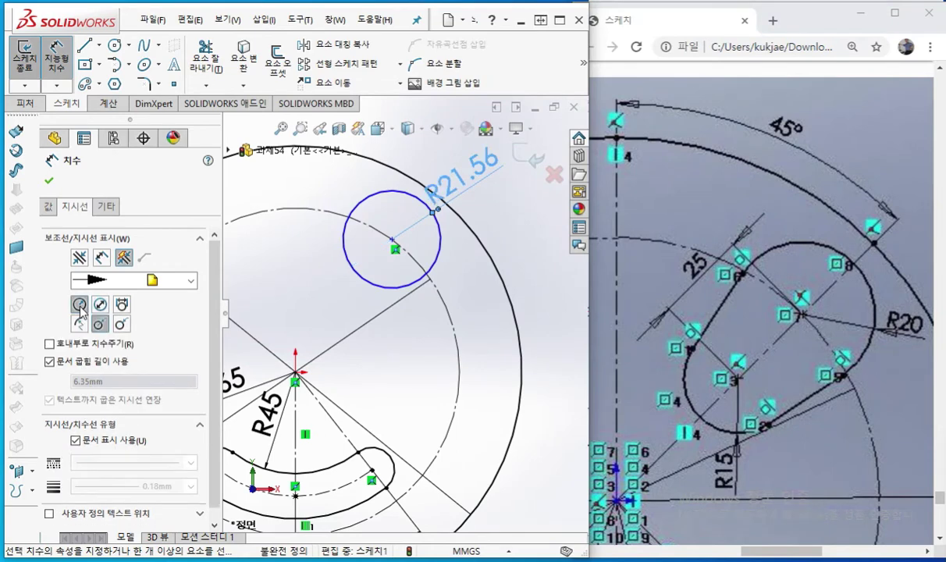
# Reposition the circle's radius dimension to the lower right of the circle and set it to 20 mm
pyautogui.moveTo(436, 187); pyautogui.dragTo(527, 266)
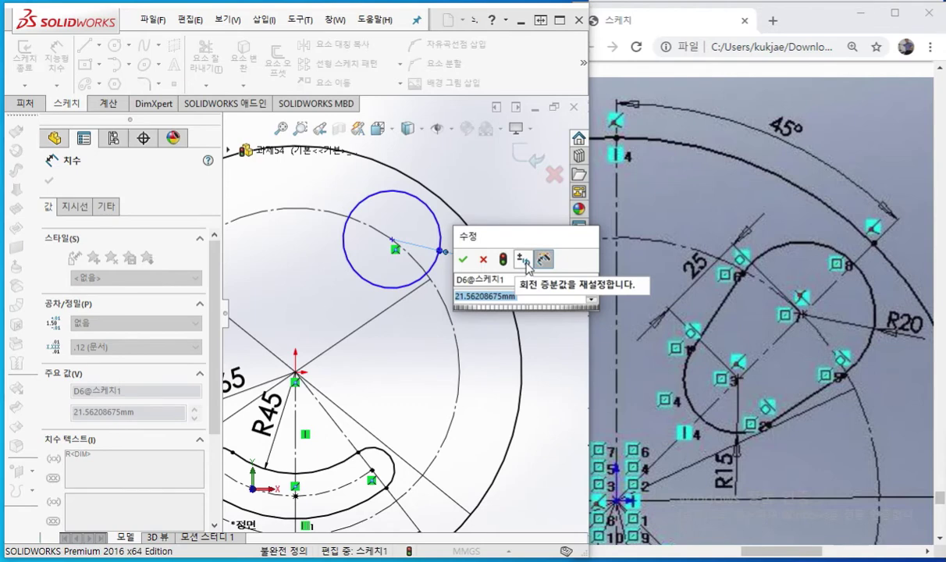
pyautogui.write('20')
pyautogui.press('Return')
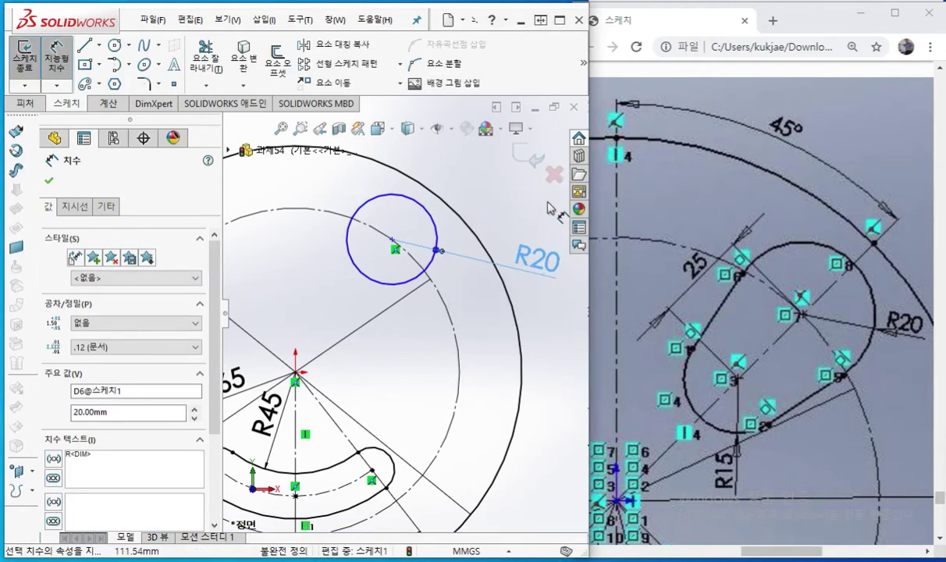
pyautogui.click(571, 339)
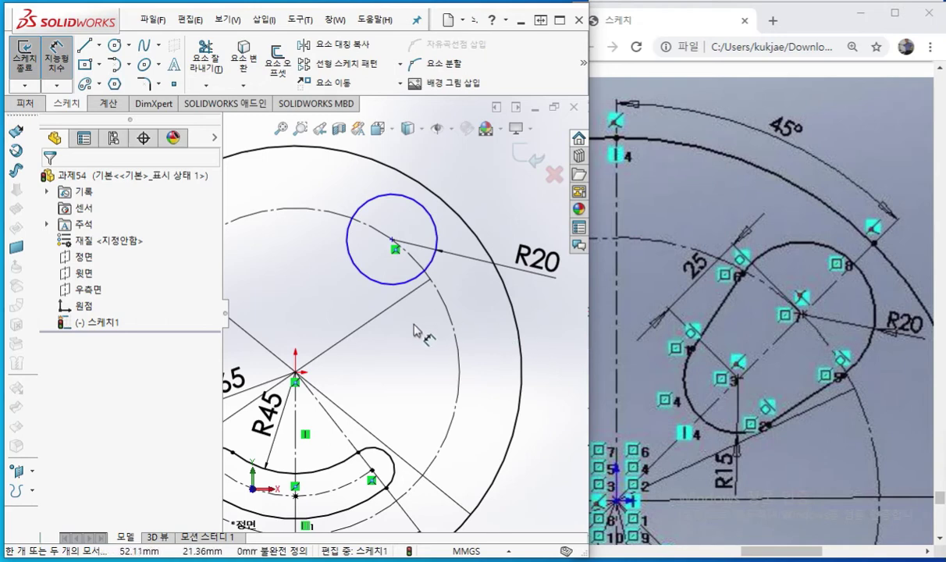
pyautogui.scroll(1, 416, 332)
pyautogui.moveTo(420, 333)
pyautogui.keyDown('ctrl'); pyautogui.mouseDown(button='middle')
pyautogui.moveTo(448, 304)
pyautogui.moveTo(473, 321)
pyautogui.moveTo(443, 323)
pyautogui.mouseUp(button='middle'); pyautogui.keyUp('ctrl')
pyautogui.press('d')
pyautogui.rightClick(442, 335)
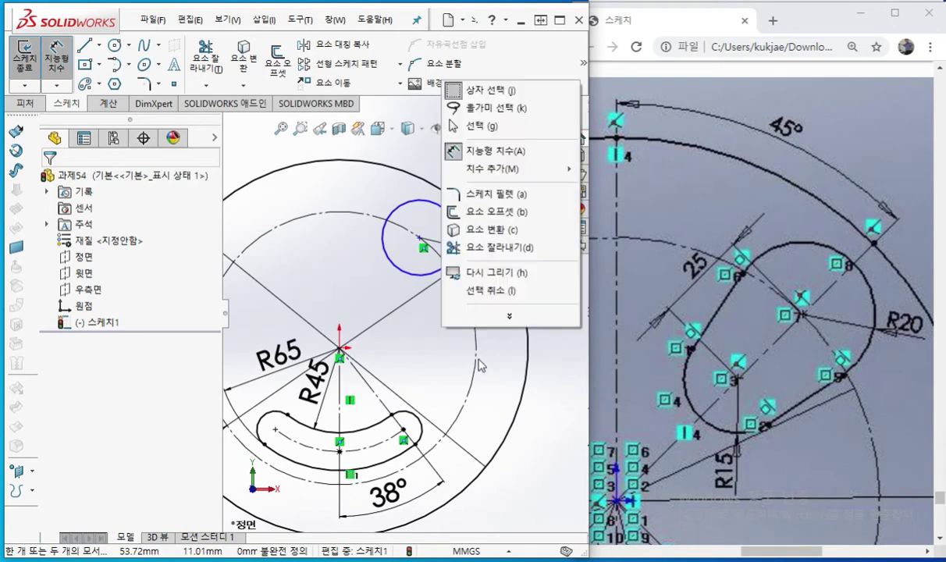
pyautogui.click(468, 122)
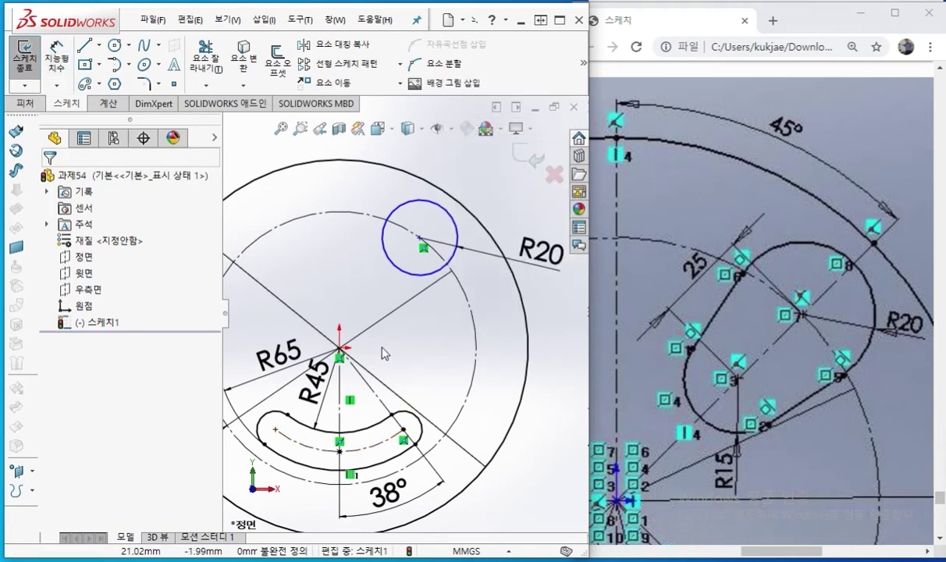
pyautogui.press('F12')
pyautogui.moveTo(387, 302)
pyautogui.mouseDown()
pyautogui.moveTo(364, 319)
pyautogui.moveTo(390, 282)
pyautogui.moveTo(387, 304)
pyautogui.mouseUp()
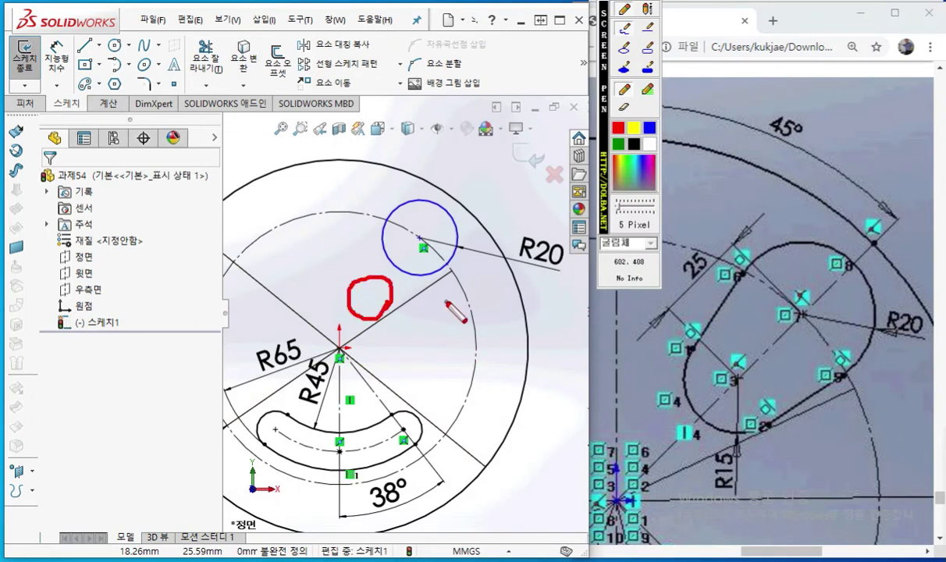
pyautogui.moveTo(419, 235); pyautogui.dragTo(340, 351)
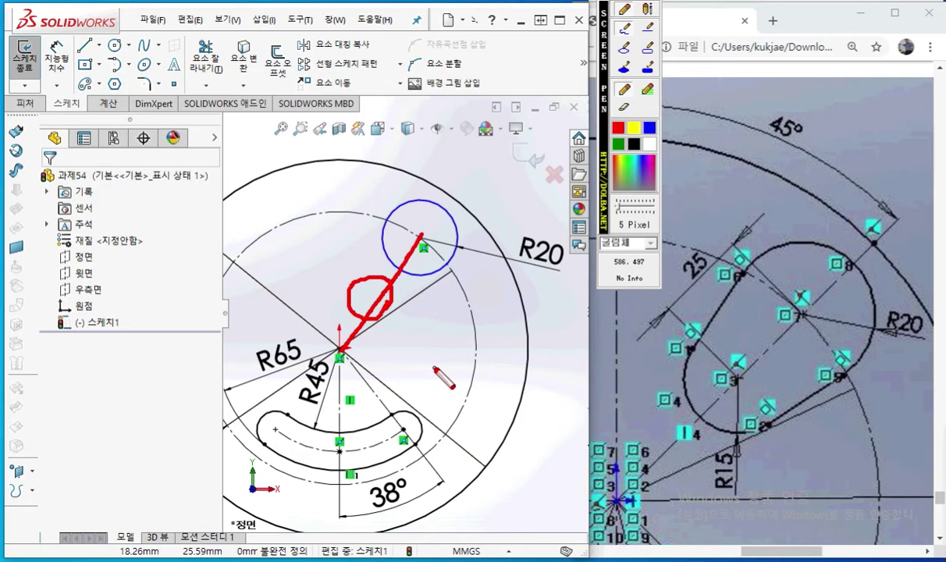
pyautogui.moveTo(369, 300); pyautogui.dragTo(371, 300)
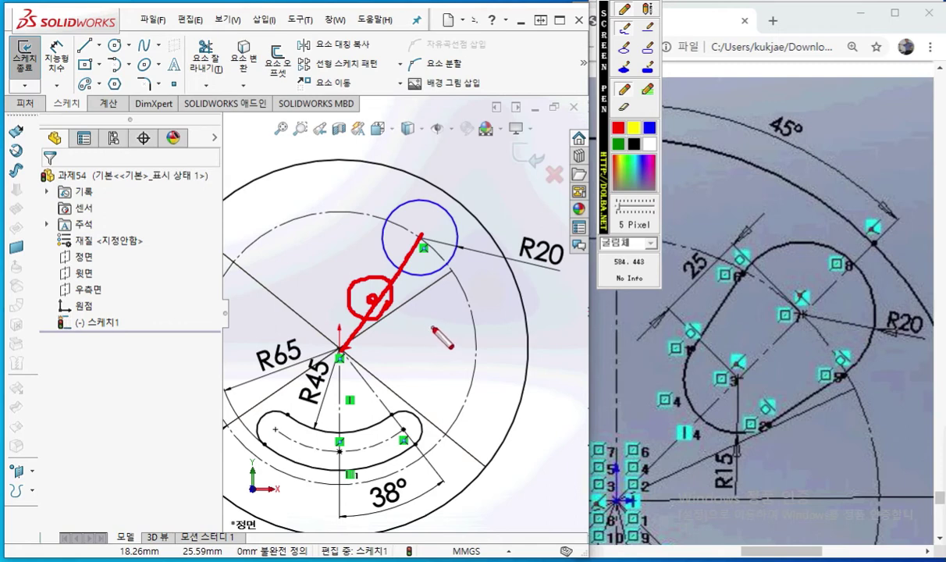
pyautogui.moveTo(423, 214); pyautogui.dragTo(424, 231)
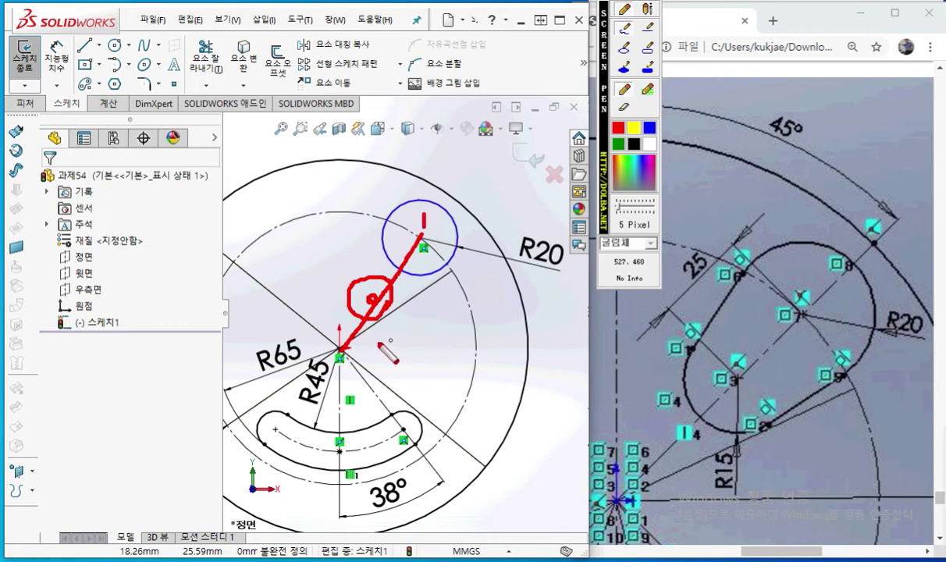
pyautogui.moveTo(350, 361)
pyautogui.mouseDown()
pyautogui.moveTo(361, 373)
pyautogui.moveTo(378, 372)
pyautogui.mouseUp()
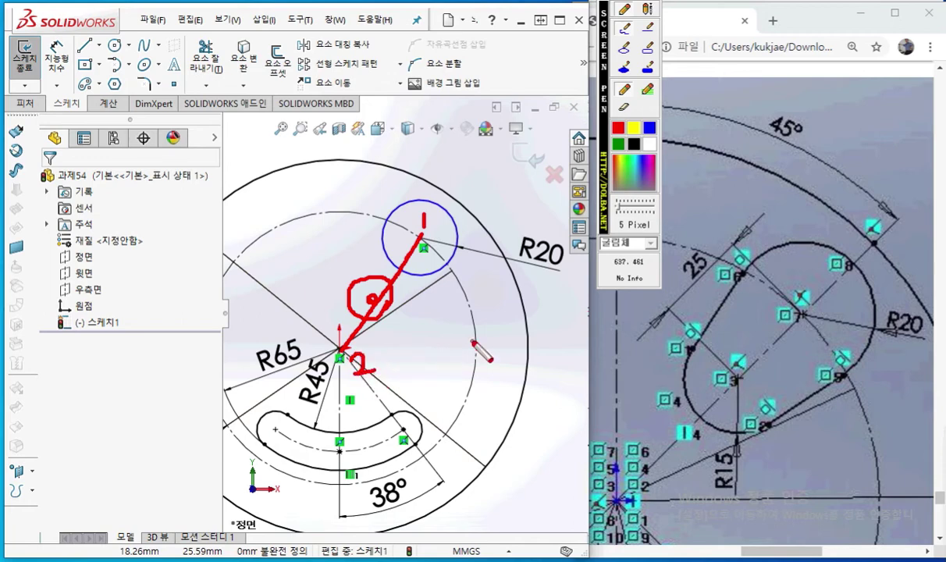
pyautogui.press('Escape')
# Draw a line from the centre of the R20 circle to the origin
pyautogui.moveTo(487, 331); pyautogui.dragTo(429, 343, button='right')
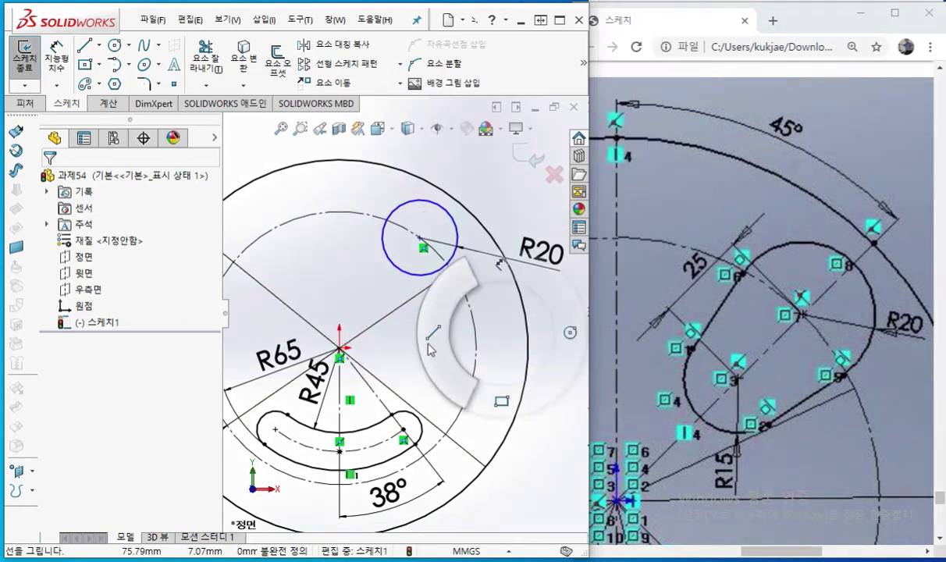
pyautogui.click(419, 237)
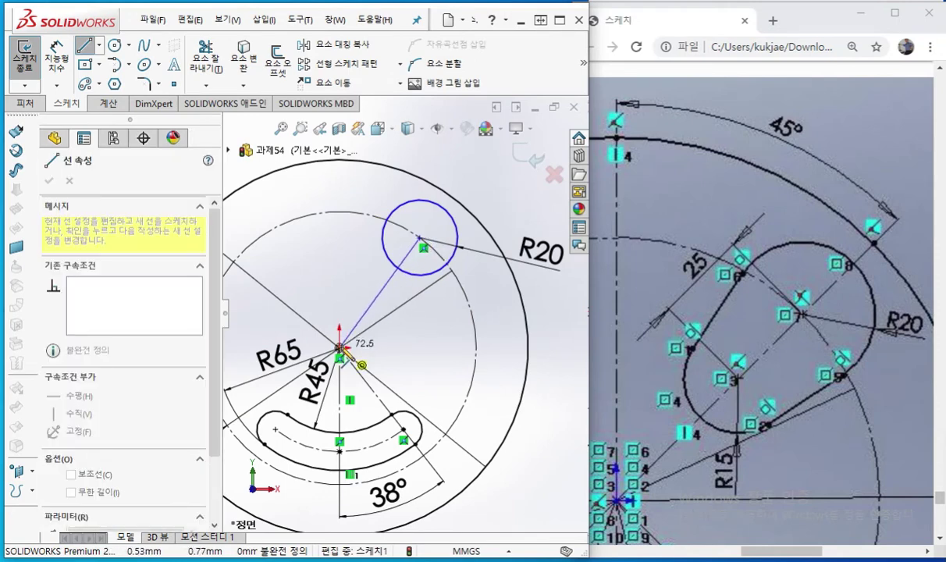
pyautogui.click(340, 348)
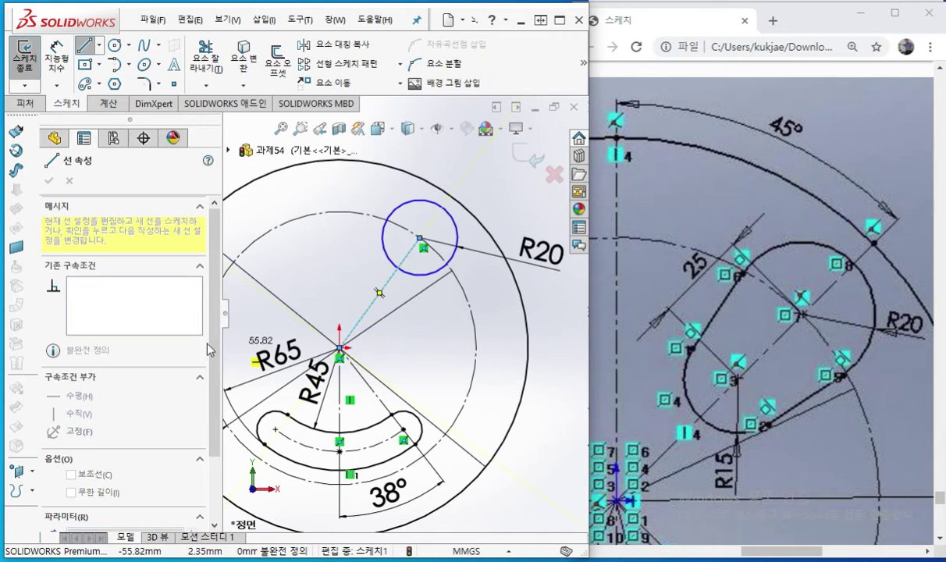
pyautogui.rightClick(306, 250)
pyautogui.click(340, 249)
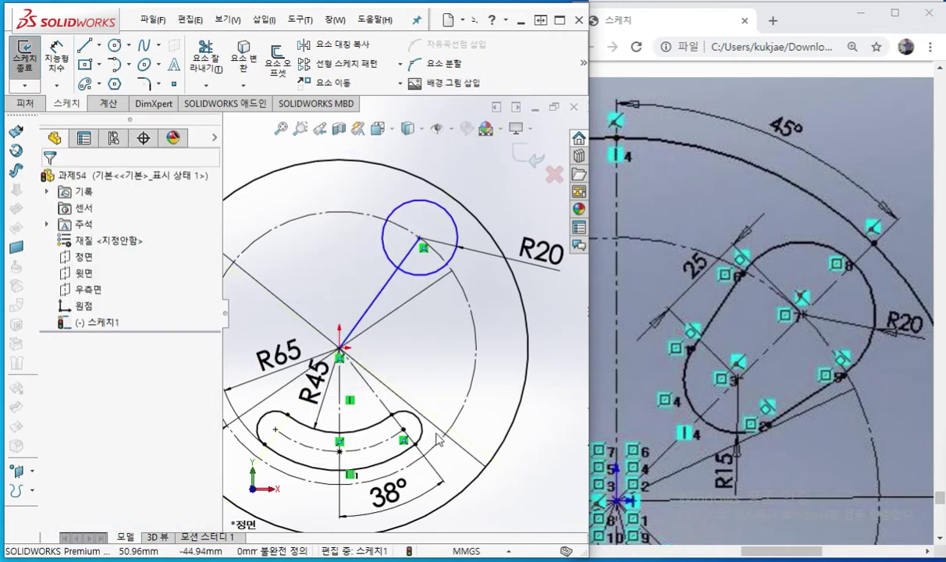
# Convert the line between the R20 circle's centre and the origin into a construction line
pyautogui.click(375, 304)
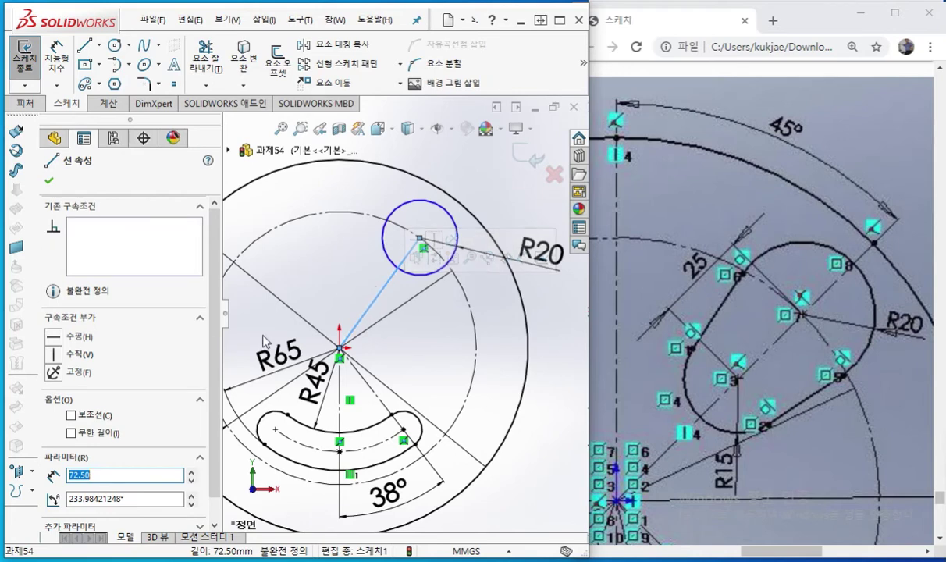
pyautogui.click(71, 416)
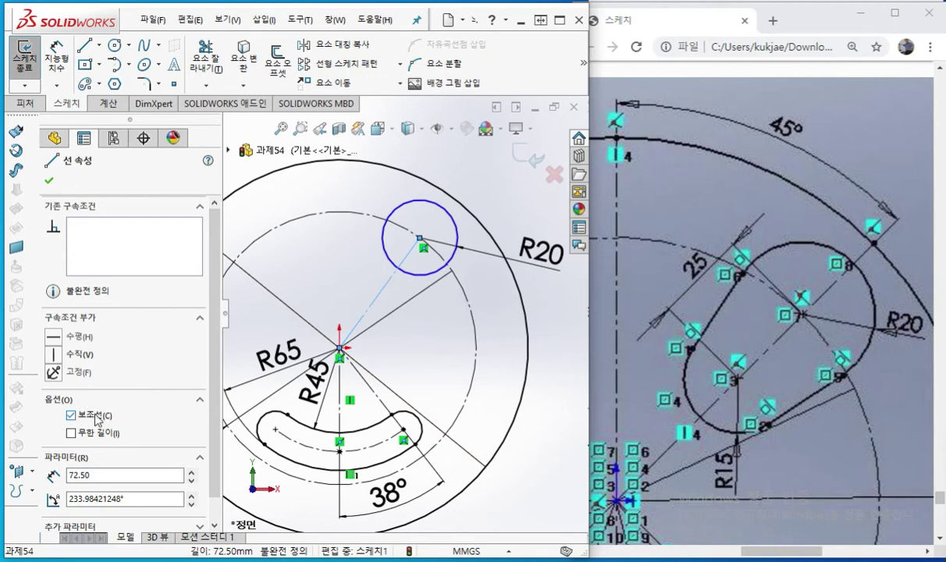
pyautogui.rightClick(428, 326)
pyautogui.click(387, 313)
# Sketch a smaller circle of about 9.8 mm radius centred on the construction line, between the R20 circle and the origin
pyautogui.moveTo(456, 333); pyautogui.dragTo(504, 333, button='right')
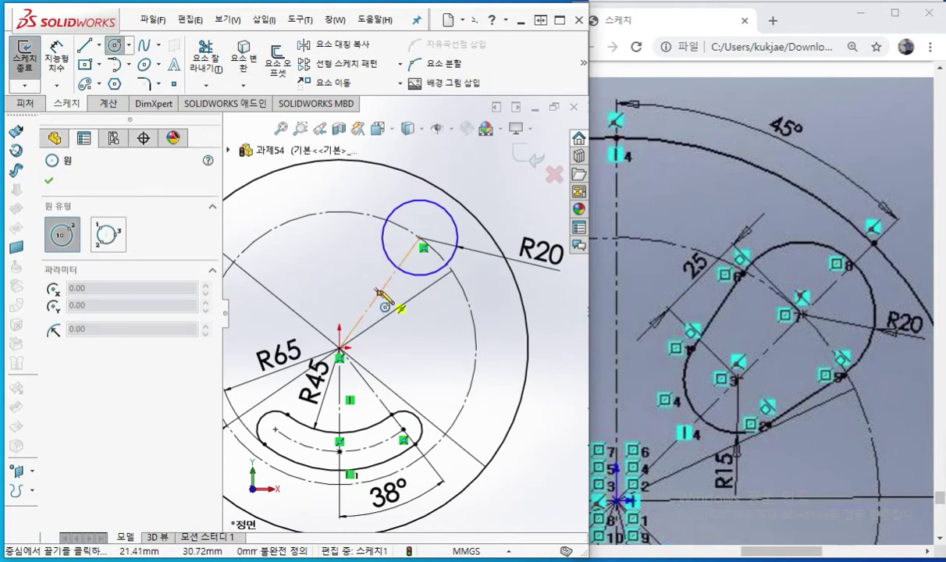
pyautogui.click(373, 314)
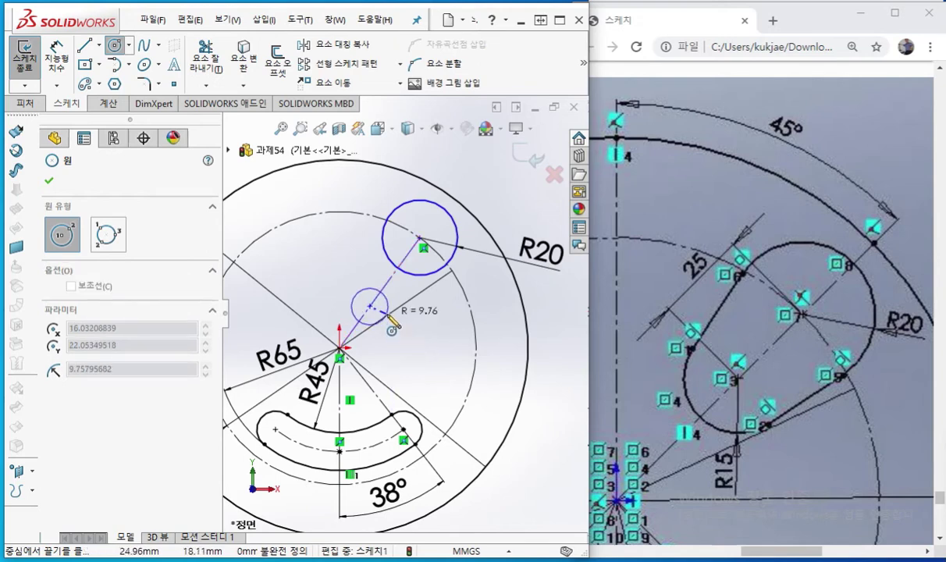
pyautogui.click(387, 314)
pyautogui.rightClick(425, 310)
pyautogui.click(457, 321)
pyautogui.scroll(-1, 413, 316)
pyautogui.moveTo(428, 322)
pyautogui.keyDown('ctrl'); pyautogui.mouseDown(button='middle')
pyautogui.moveTo(418, 320)
pyautogui.moveTo(416, 331)
pyautogui.mouseUp(button='middle'); pyautogui.keyUp('ctrl')
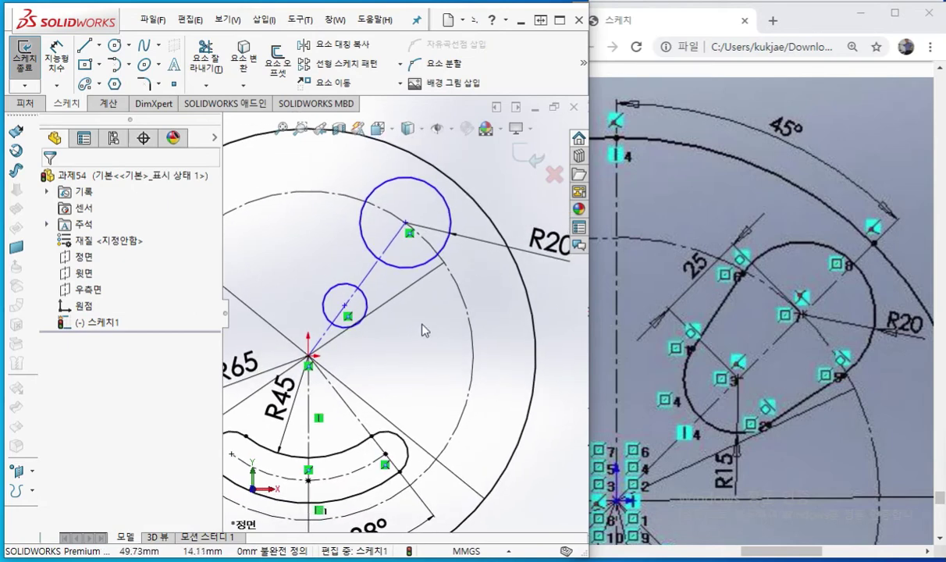
pyautogui.press('F12')
pyautogui.moveTo(754, 471)
pyautogui.mouseDown()
pyautogui.moveTo(697, 483)
pyautogui.moveTo(740, 437)
pyautogui.moveTo(761, 496)
pyautogui.mouseUp()
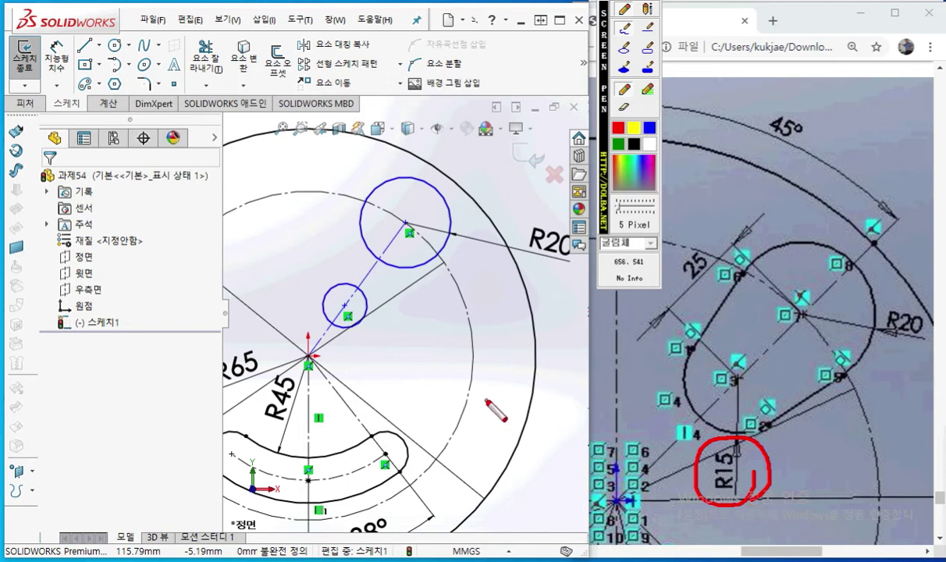
pyautogui.moveTo(375, 337)
pyautogui.mouseDown()
pyautogui.moveTo(394, 355)
pyautogui.moveTo(409, 343)
pyautogui.moveTo(398, 338)
pyautogui.moveTo(390, 369)
pyautogui.moveTo(458, 348)
pyautogui.moveTo(450, 362)
pyautogui.mouseUp()
pyautogui.moveTo(472, 325)
pyautogui.mouseDown()
pyautogui.moveTo(475, 362)
pyautogui.moveTo(474, 345)
pyautogui.moveTo(494, 362)
pyautogui.moveTo(521, 360)
pyautogui.moveTo(539, 337)
pyautogui.mouseUp()
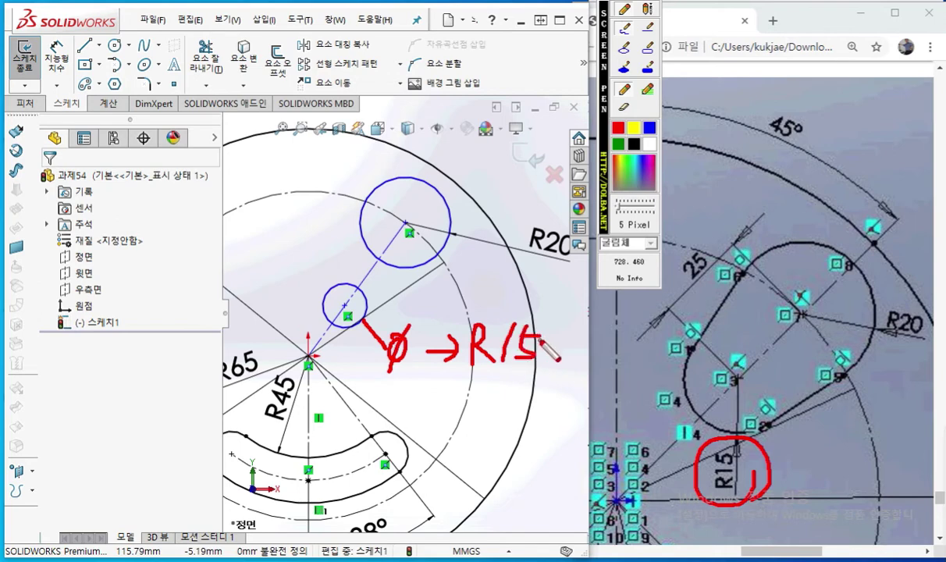
pyautogui.press('Escape')
# Dimension the smaller circle on its lower-right side and switch the dimension's display from diameter to radius
pyautogui.rightClick(509, 316)
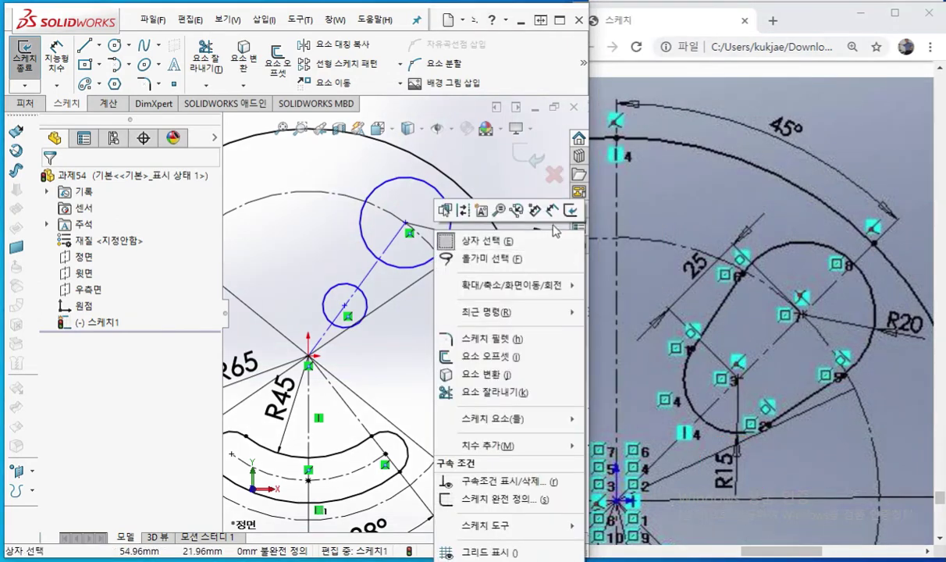
pyautogui.click(553, 213)
pyautogui.click(369, 315)
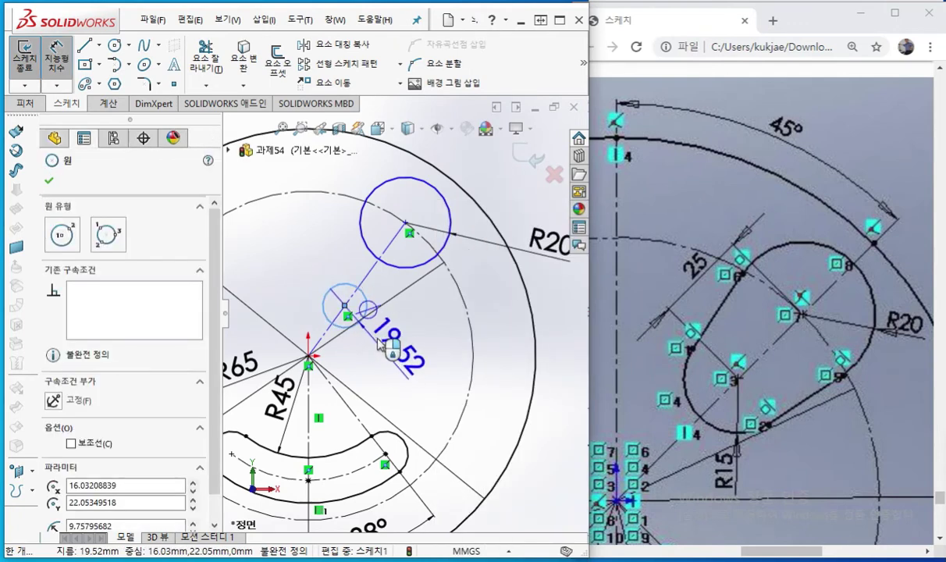
pyautogui.click(386, 375)
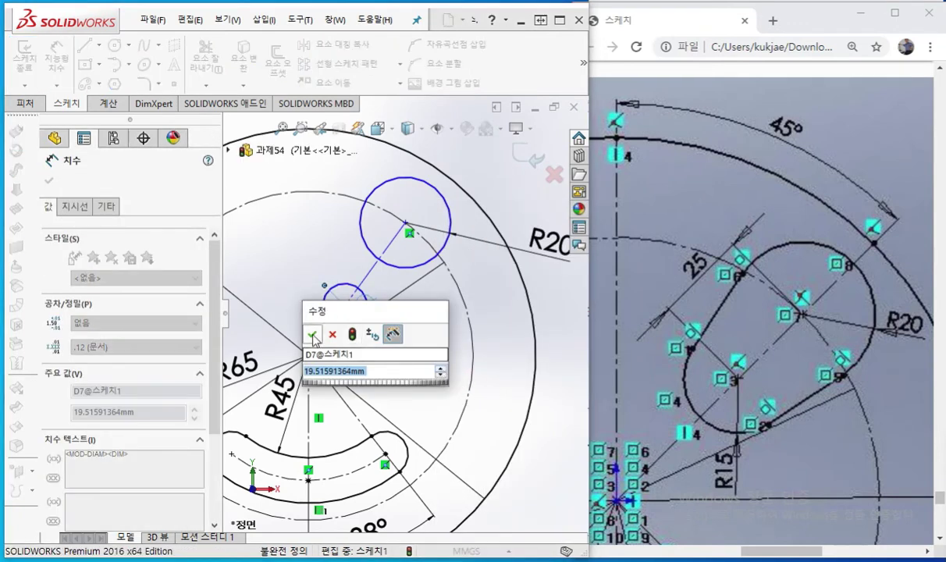
pyautogui.press('Return')
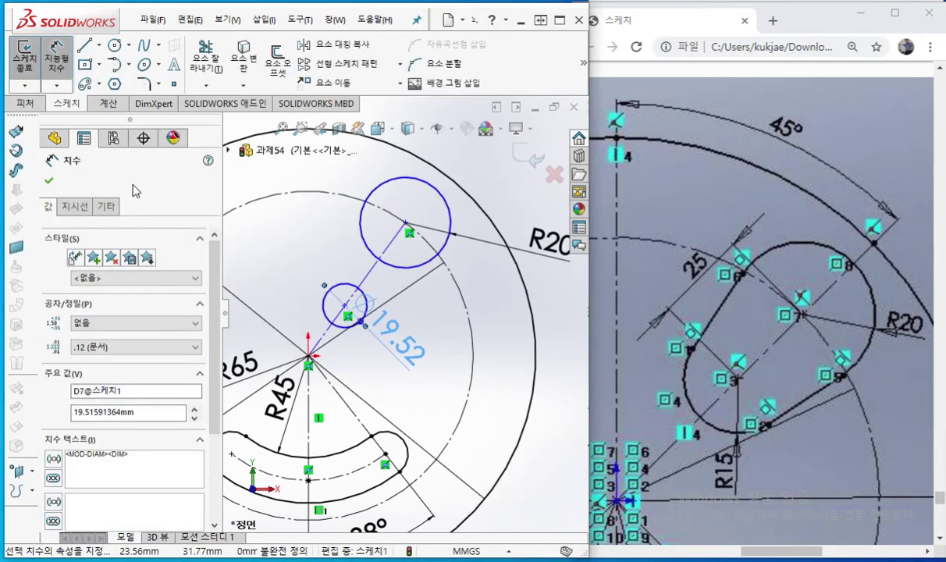
pyautogui.click(76, 206)
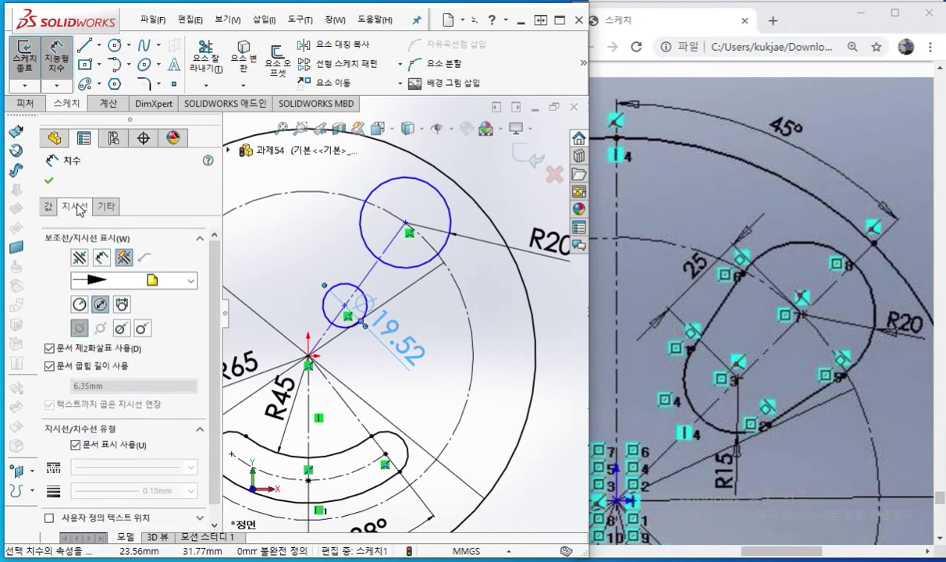
pyautogui.click(80, 306)
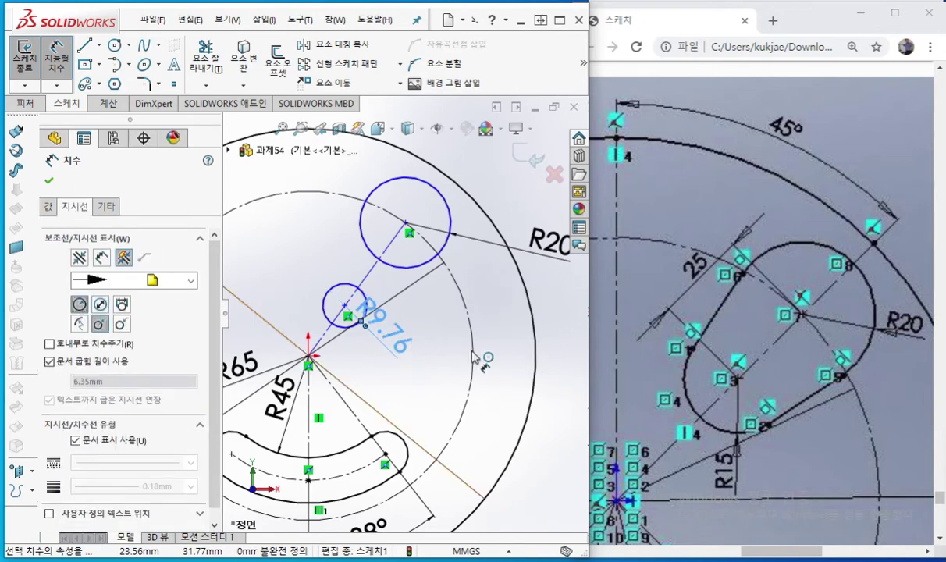
# Set the smaller circle's radius to 15 mm and move the dimension text slightly farther out to the lower right
pyautogui.doubleClick(408, 344)
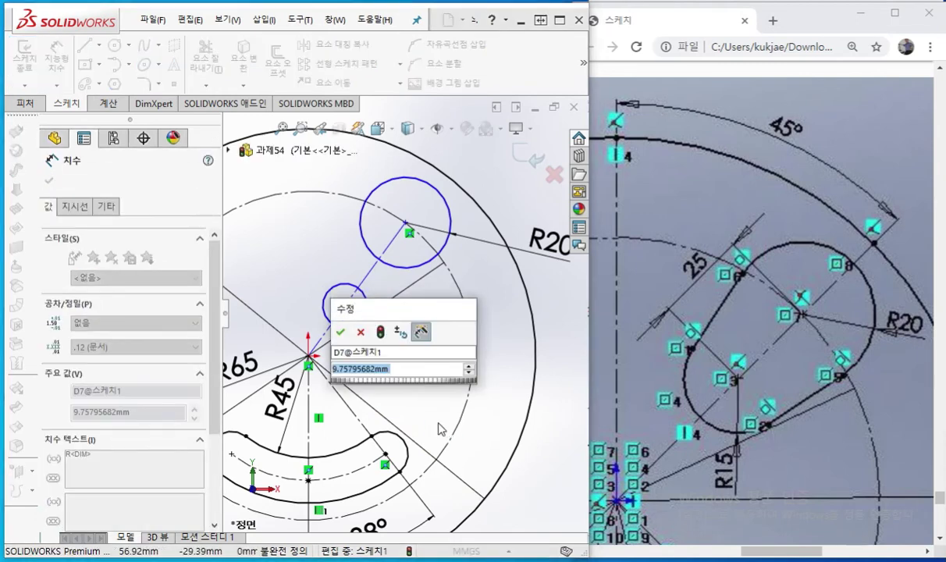
pyautogui.write('15')
pyautogui.press('Return')
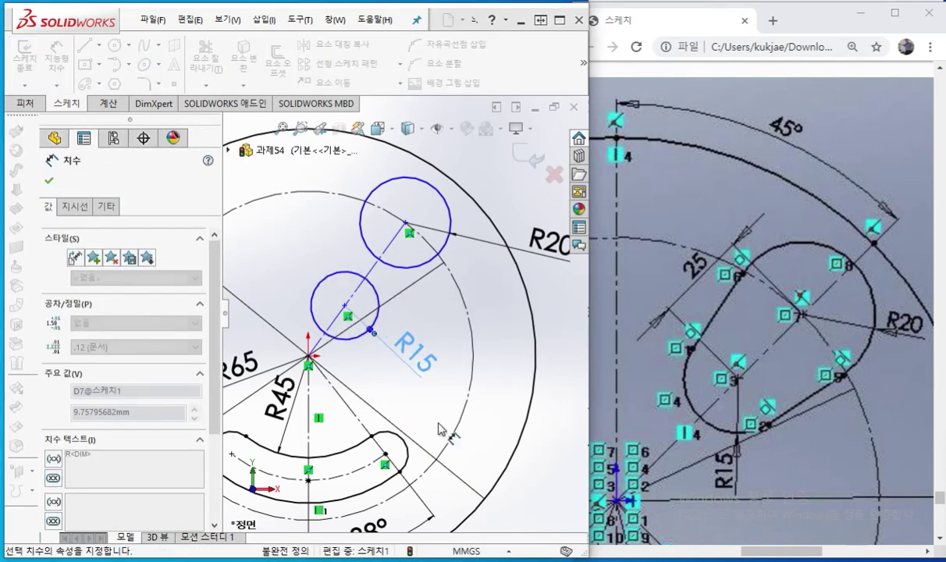
pyautogui.moveTo(429, 361); pyautogui.dragTo(434, 366)
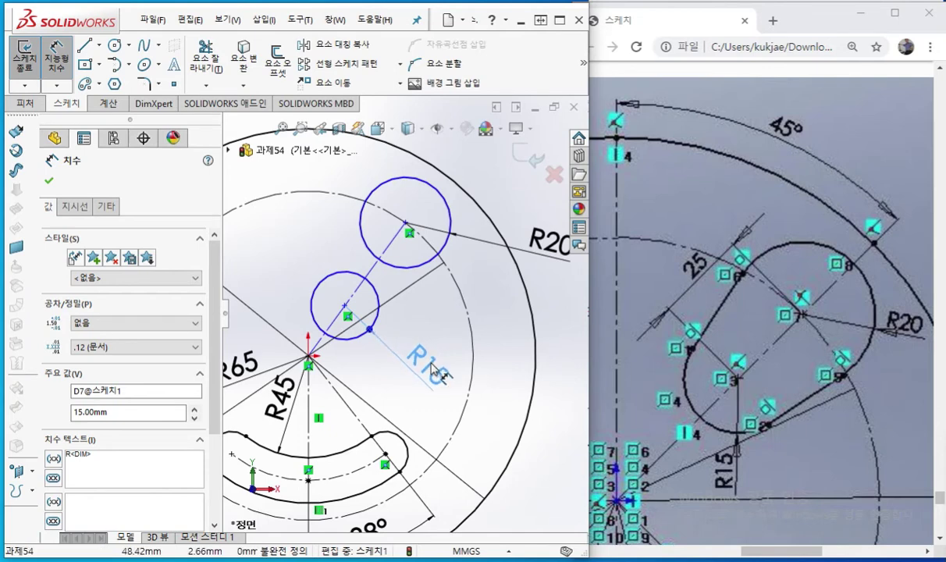
pyautogui.click(442, 321)
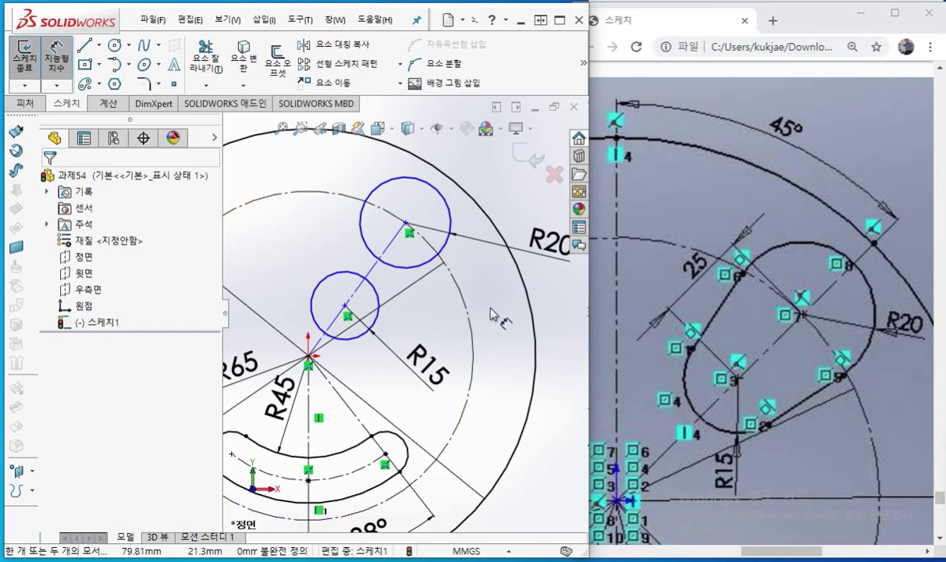
pyautogui.press('F12')
pyautogui.moveTo(407, 226)
pyautogui.mouseDown()
pyautogui.moveTo(409, 216)
pyautogui.moveTo(407, 226)
pyautogui.mouseUp()
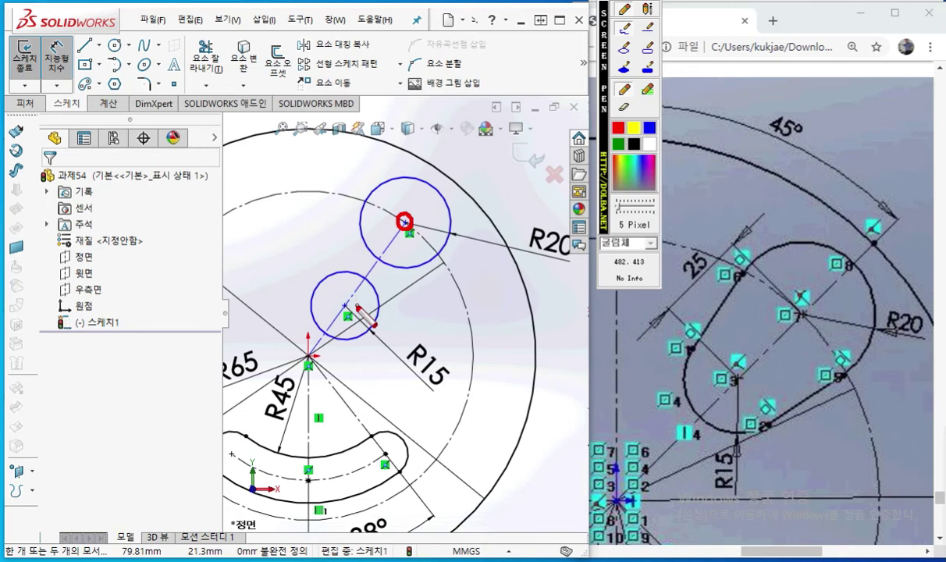
pyautogui.moveTo(343, 311)
pyautogui.mouseDown()
pyautogui.moveTo(340, 301)
pyautogui.moveTo(349, 299)
pyautogui.moveTo(353, 316)
pyautogui.mouseUp()
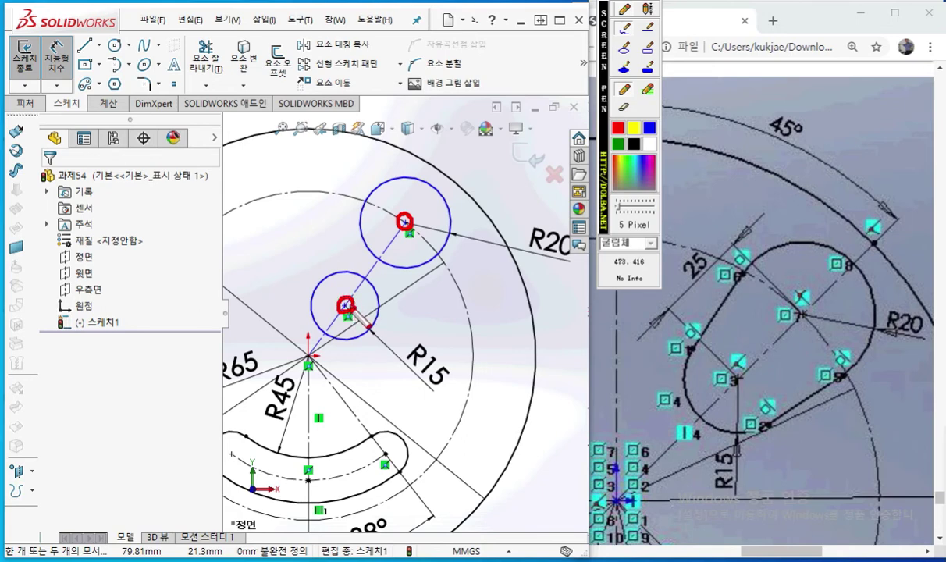
pyautogui.moveTo(348, 306); pyautogui.dragTo(303, 278)
pyautogui.moveTo(404, 223)
pyautogui.mouseDown()
pyautogui.moveTo(375, 204)
pyautogui.moveTo(322, 285)
pyautogui.moveTo(343, 283)
pyautogui.mouseUp()
pyautogui.moveTo(366, 212)
pyautogui.mouseDown()
pyautogui.moveTo(384, 207)
pyautogui.moveTo(385, 227)
pyautogui.mouseUp()
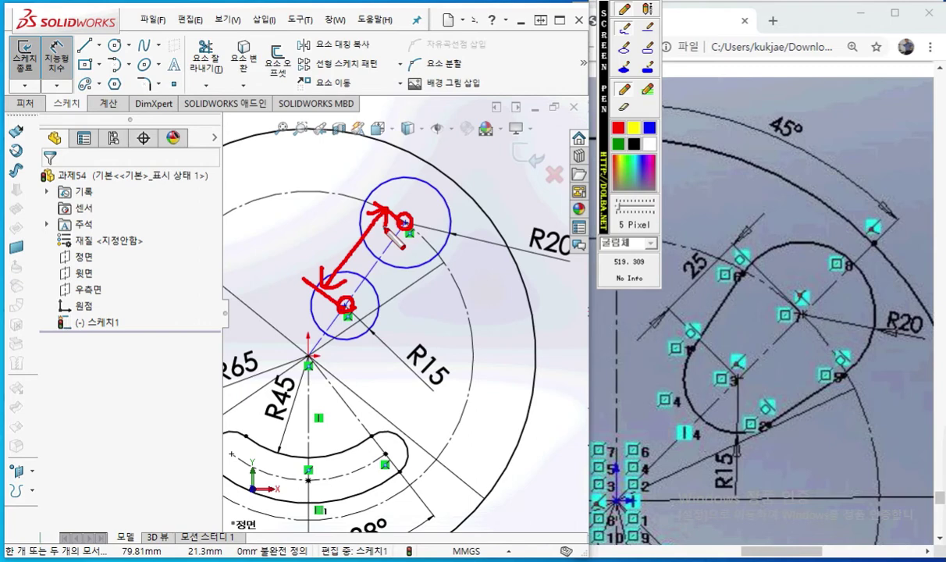
pyautogui.moveTo(706, 228)
pyautogui.mouseDown()
pyautogui.moveTo(727, 267)
pyautogui.moveTo(709, 287)
pyautogui.mouseUp()
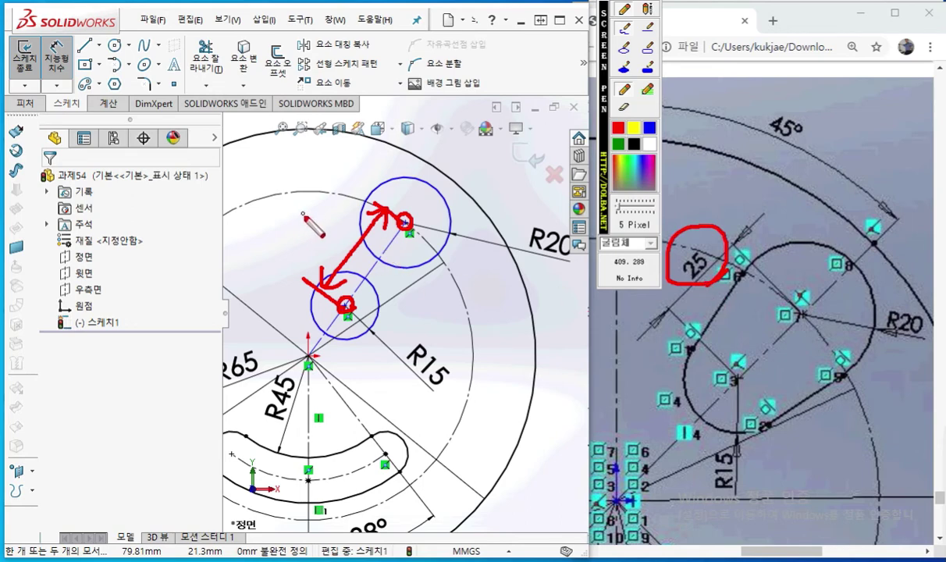
pyautogui.press('Escape')
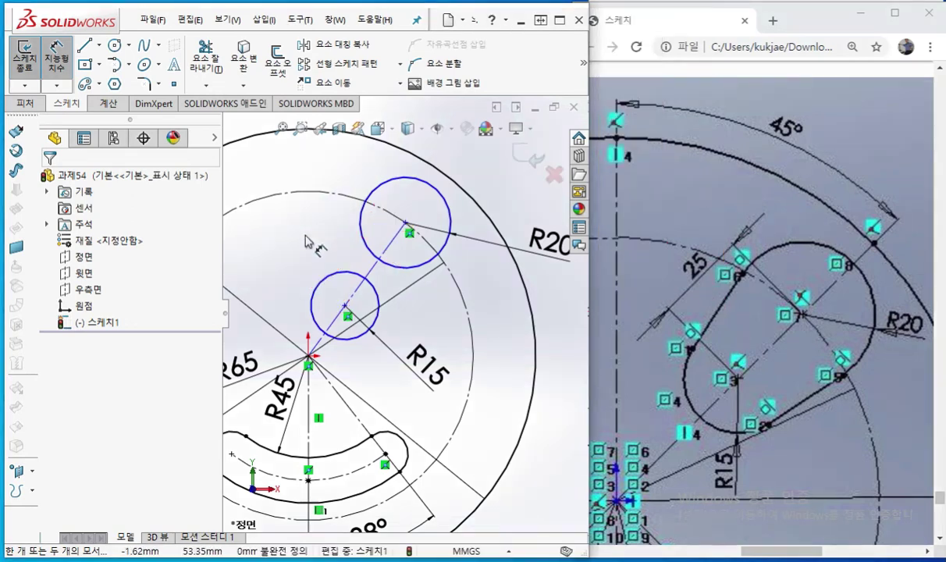
# Dimension the centre distance between the R20 and R15 circles as 25 mm, aligned with their axis and placed outside their upper-left side
pyautogui.click(411, 181)
pyautogui.click(335, 272)
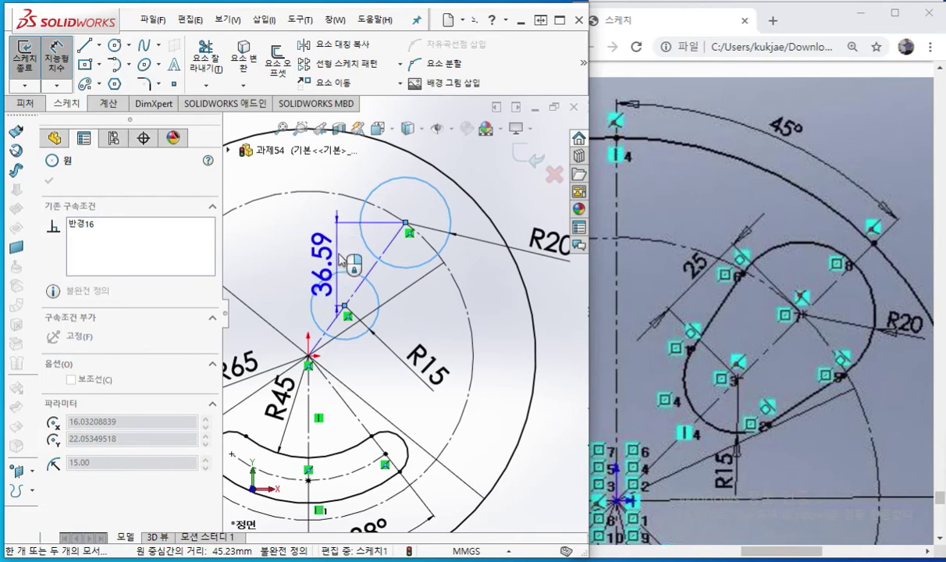
pyautogui.click(359, 265)
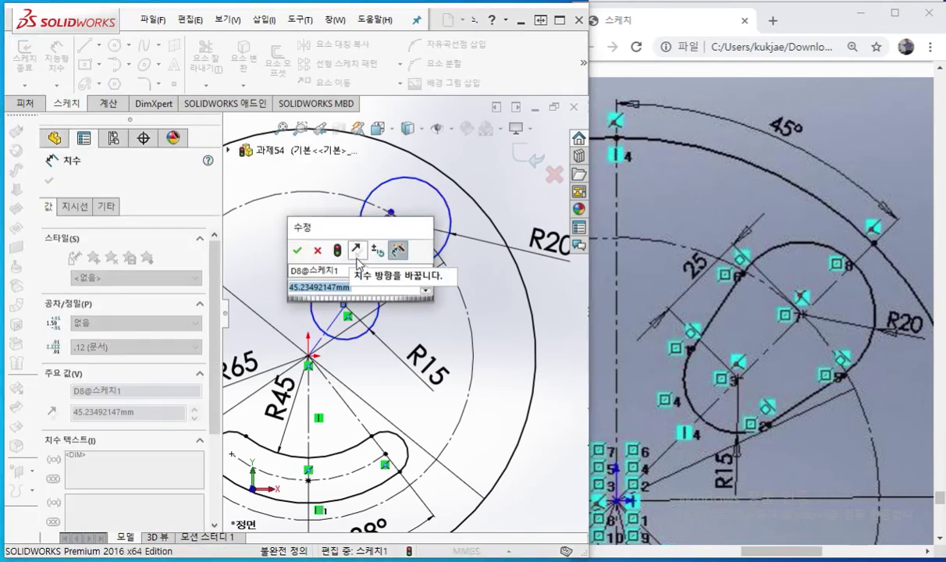
pyautogui.write('25')
pyautogui.press('Return')
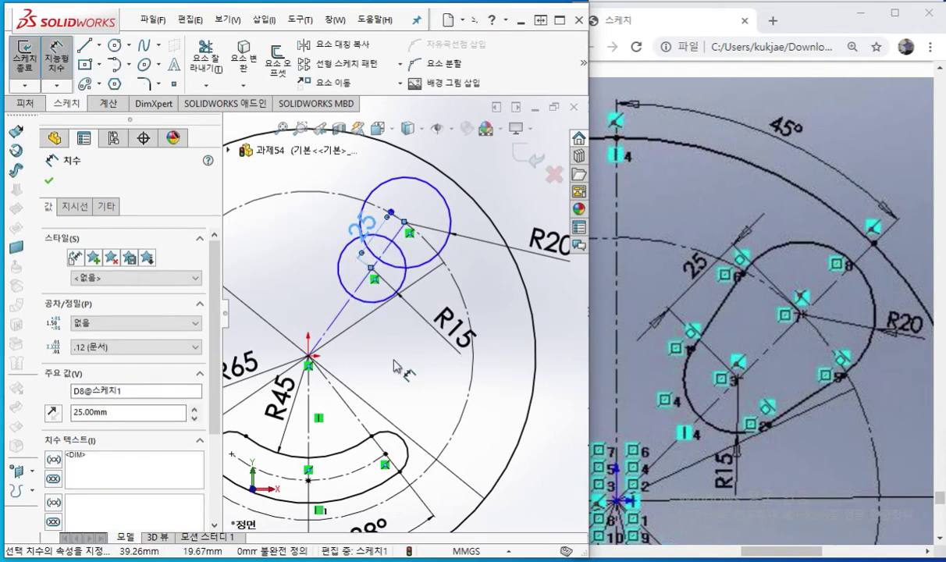
pyautogui.click(401, 346)
pyautogui.moveTo(355, 231); pyautogui.dragTo(320, 197)
pyautogui.click(509, 298)
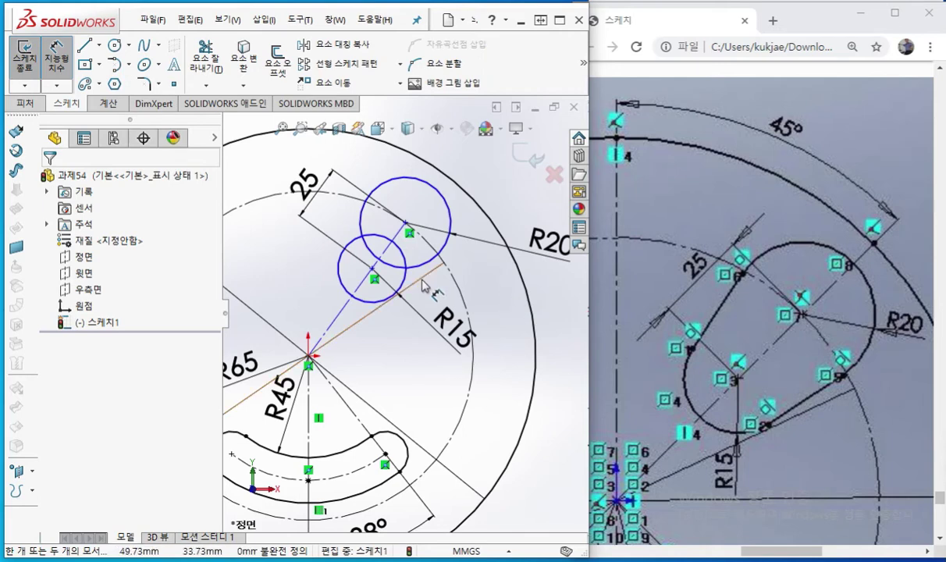
# Examine in the reference drawing how the slot's straight sides meet the two end arcs
pyautogui.scroll(-3, 418, 274)
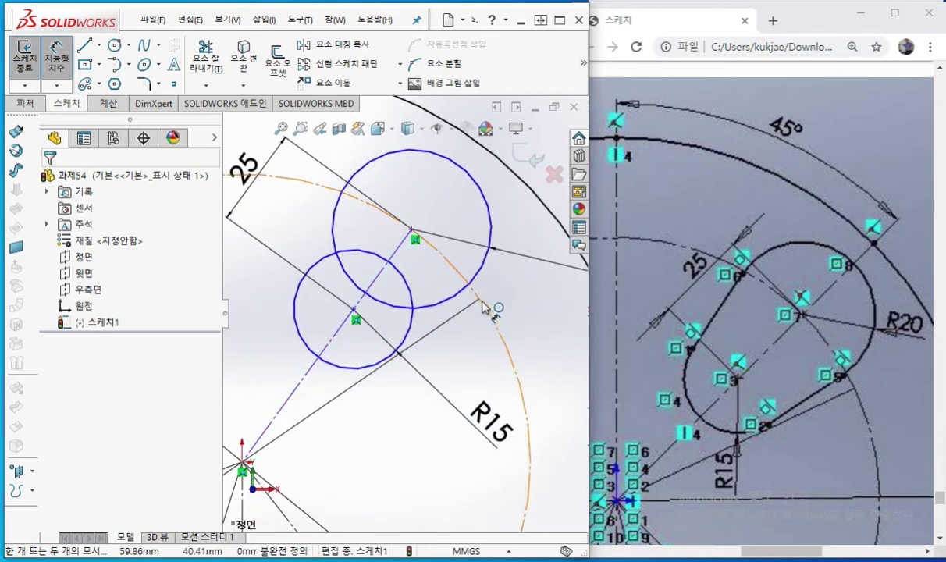
pyautogui.click(748, 335)
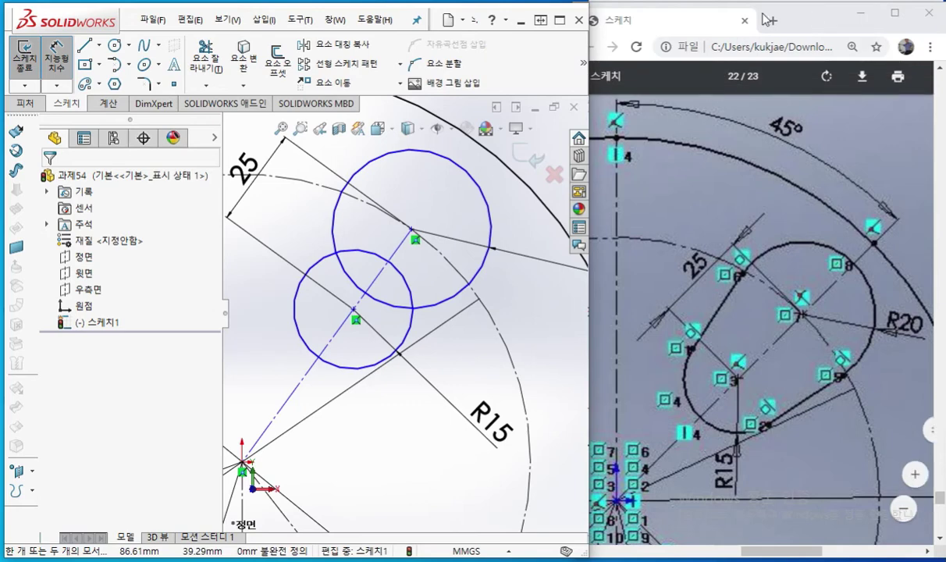
pyautogui.keyDown('ctrl'); pyautogui.scroll(-2, 772, 394); pyautogui.keyUp('ctrl')
pyautogui.keyDown('ctrl'); pyautogui.scroll(4, 771, 396); pyautogui.keyUp('ctrl')
pyautogui.press('F12')
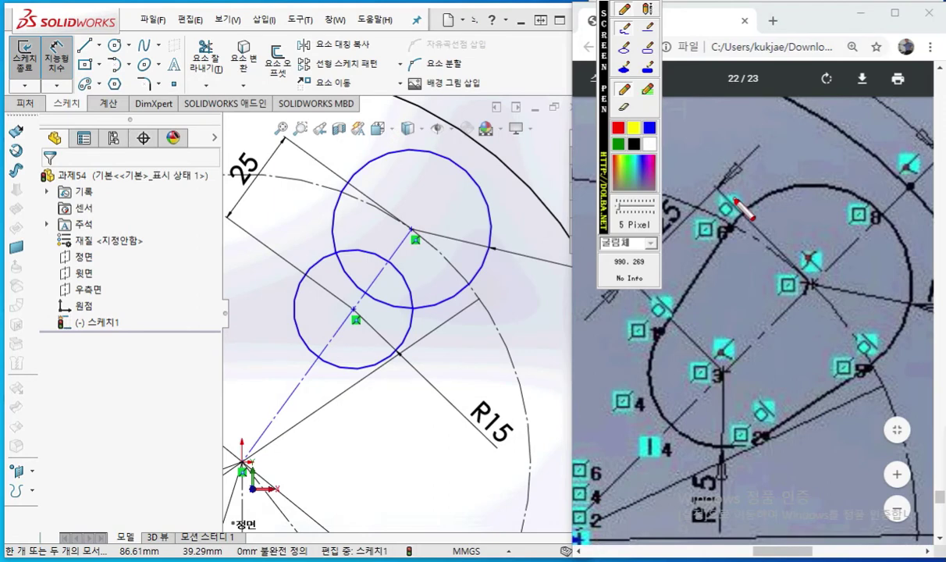
pyautogui.moveTo(728, 192)
pyautogui.mouseDown()
pyautogui.moveTo(739, 205)
pyautogui.moveTo(720, 202)
pyautogui.moveTo(729, 214)
pyautogui.moveTo(729, 201)
pyautogui.mouseUp()
pyautogui.moveTo(659, 295)
pyautogui.mouseDown()
pyautogui.moveTo(649, 299)
pyautogui.moveTo(669, 324)
pyautogui.moveTo(654, 310)
pyautogui.mouseUp()
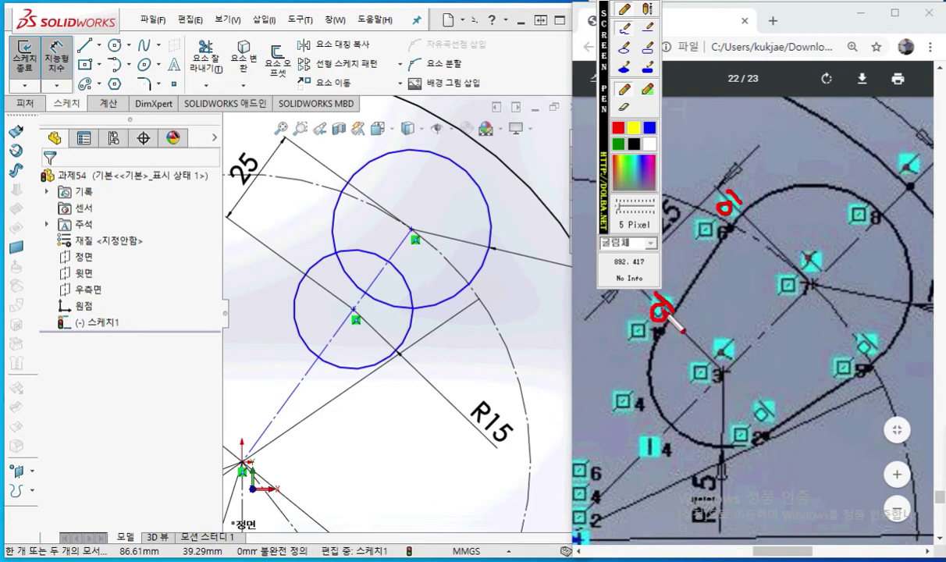
pyautogui.moveTo(751, 392)
pyautogui.mouseDown()
pyautogui.moveTo(766, 407)
pyautogui.moveTo(751, 412)
pyautogui.moveTo(758, 403)
pyautogui.moveTo(769, 412)
pyautogui.mouseUp()
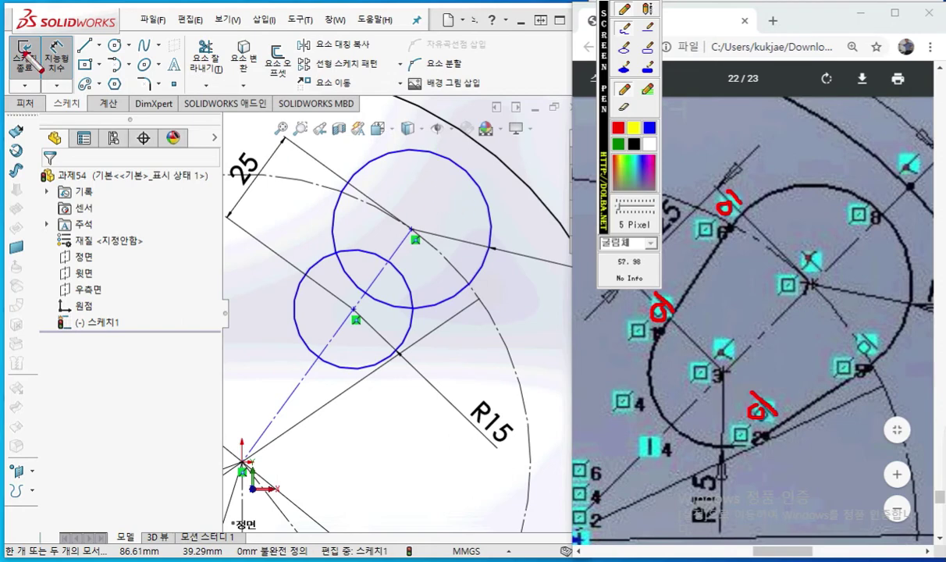
pyautogui.moveTo(99, 50)
pyautogui.mouseDown()
pyautogui.moveTo(76, 44)
pyautogui.moveTo(108, 35)
pyautogui.mouseUp()
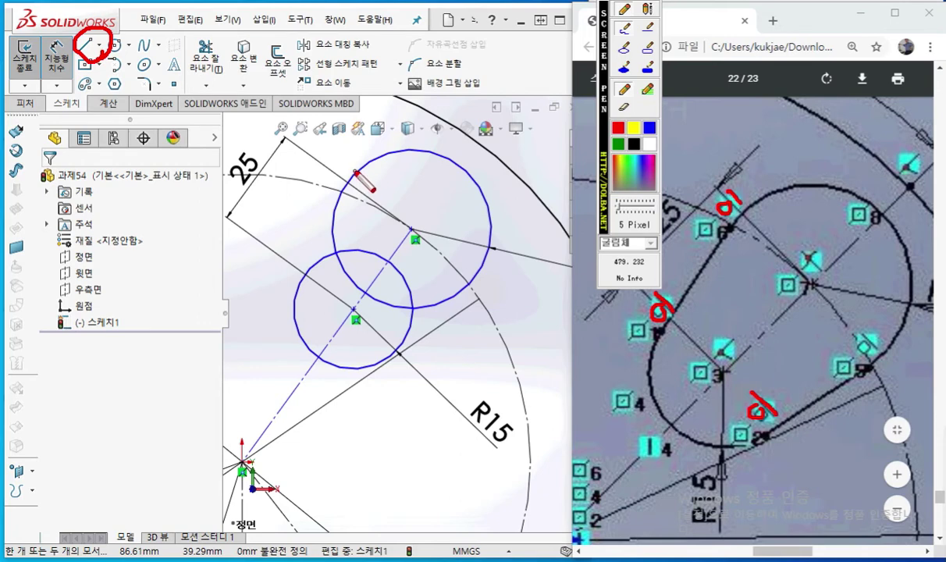
pyautogui.moveTo(336, 128)
pyautogui.mouseDown()
pyautogui.moveTo(268, 255)
pyautogui.moveTo(250, 321)
pyautogui.mouseUp()
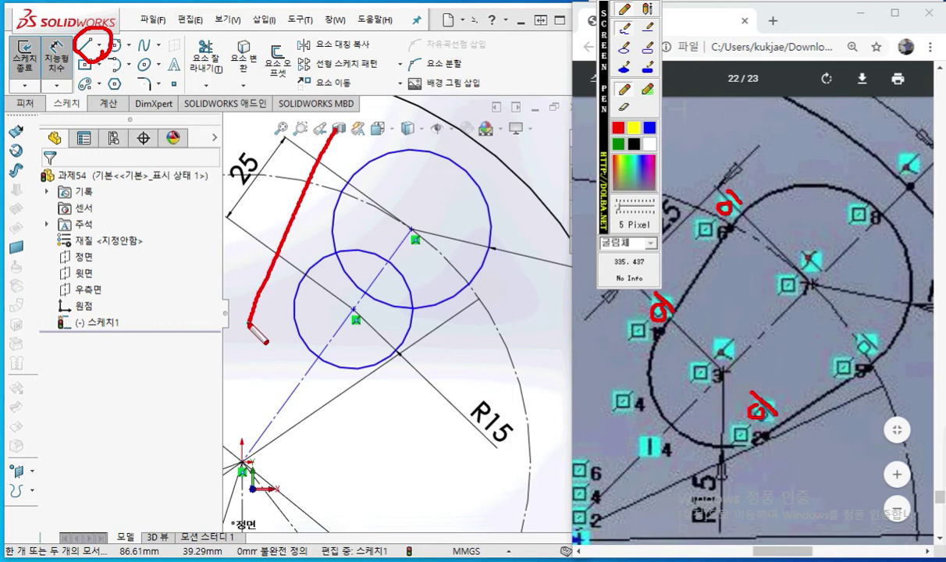
pyautogui.press('Escape')
# Sketch a free slanted line to the upper left of the R20 and R15 circles, extending past both of them
pyautogui.keyDown('ctrl'); pyautogui.moveTo(432, 296); pyautogui.dragTo(498, 368, button='middle'); pyautogui.keyUp('ctrl')
pyautogui.press('l')
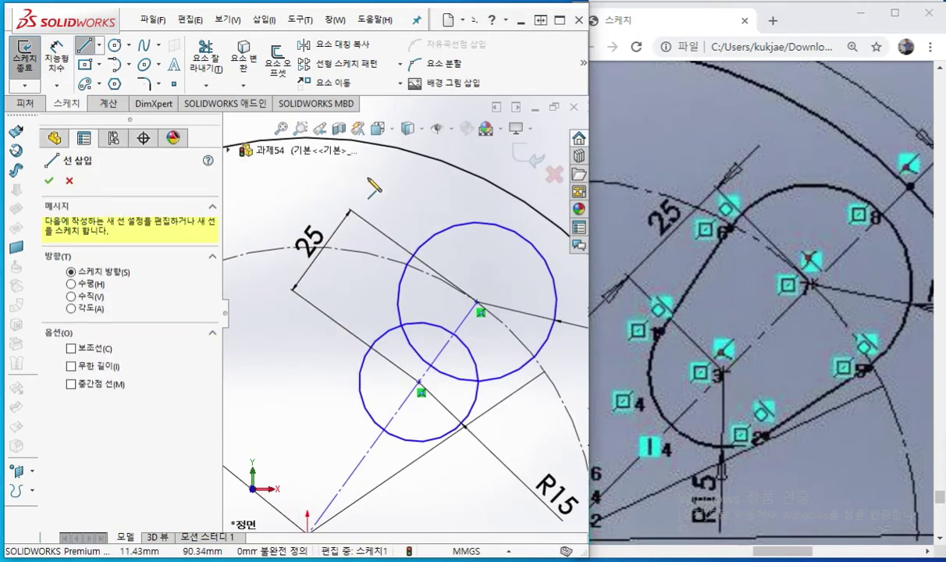
pyautogui.click(411, 177)
pyautogui.click(293, 427)
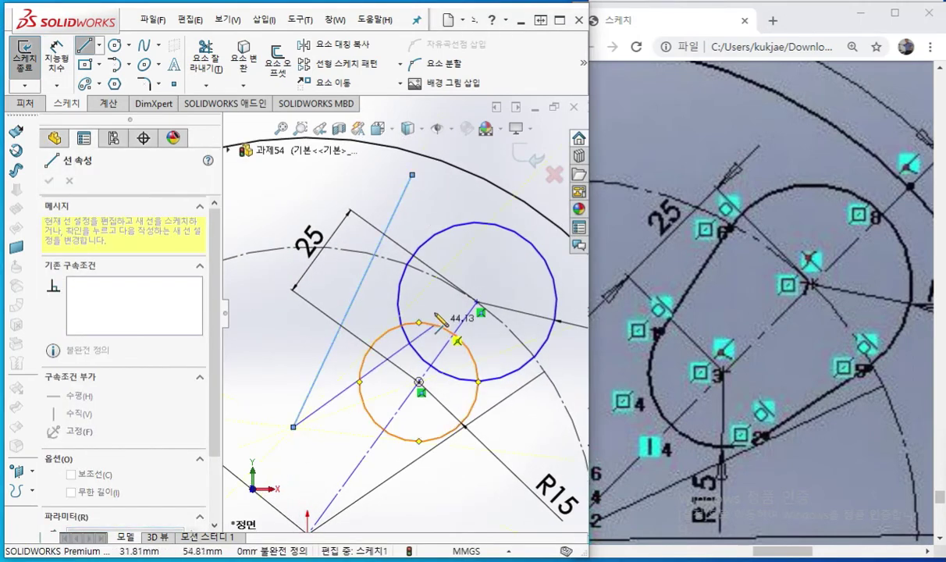
pyautogui.rightClick(437, 312)
pyautogui.click(469, 325)
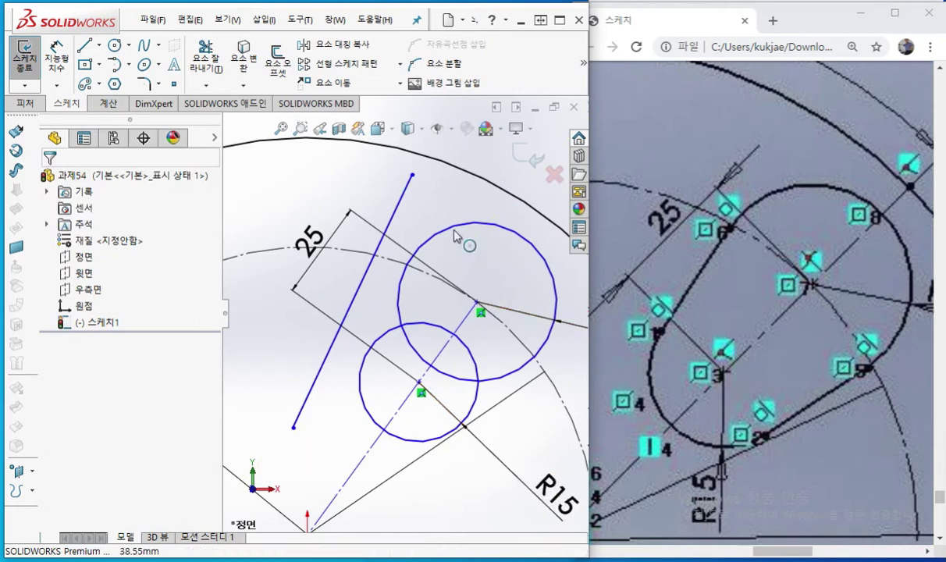
# Make the slanted side line tangent to the R20 circle and to the R15 circle
pyautogui.moveTo(454, 244); pyautogui.dragTo(406, 176)
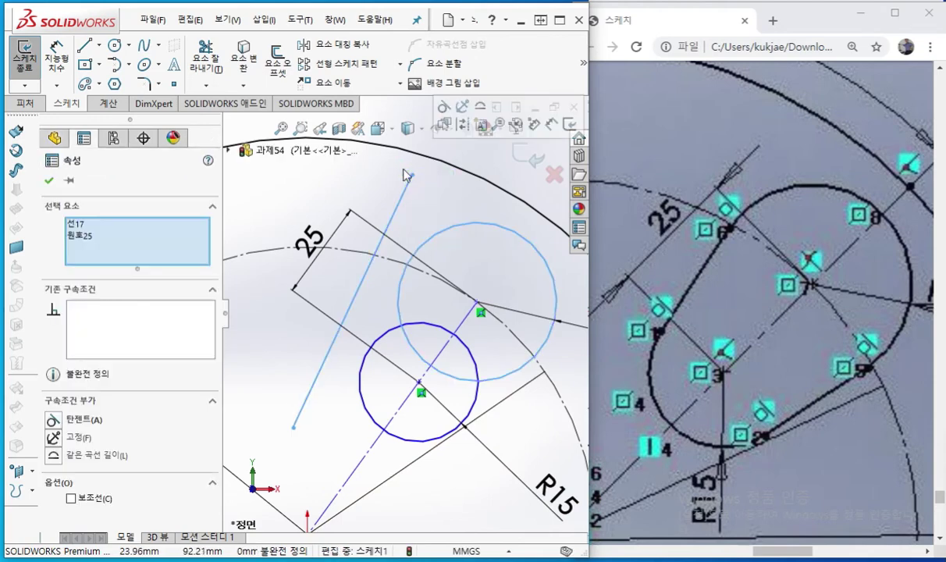
pyautogui.click(444, 107)
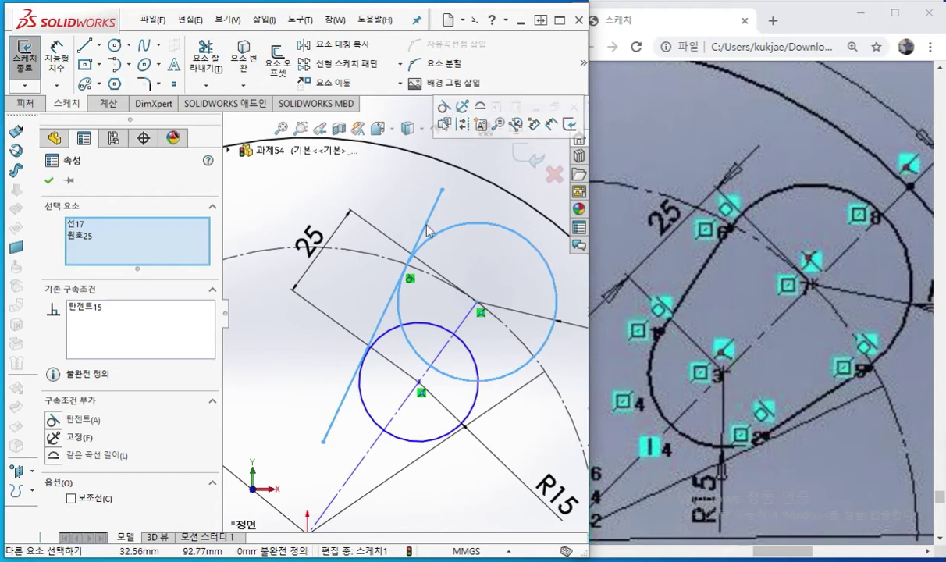
pyautogui.moveTo(385, 400); pyautogui.dragTo(330, 386)
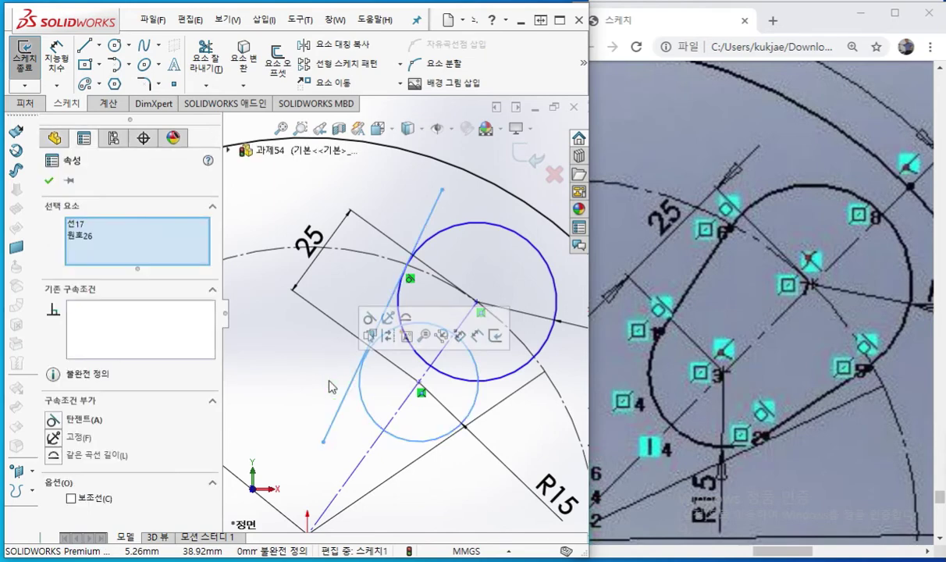
pyautogui.click(370, 318)
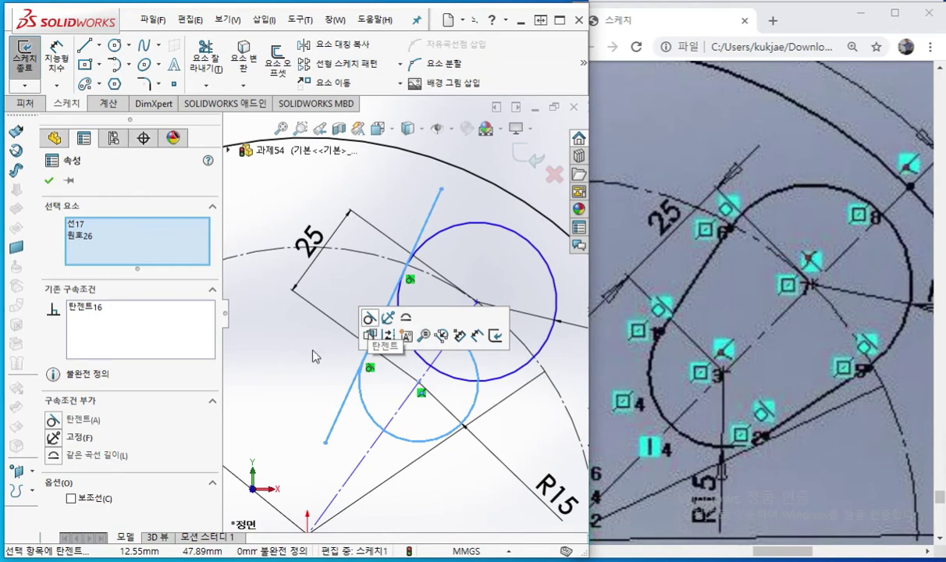
pyautogui.click(306, 373)
pyautogui.press('F12')
pyautogui.moveTo(313, 333)
pyautogui.mouseDown()
pyautogui.moveTo(353, 348)
pyautogui.moveTo(320, 351)
pyautogui.mouseUp()
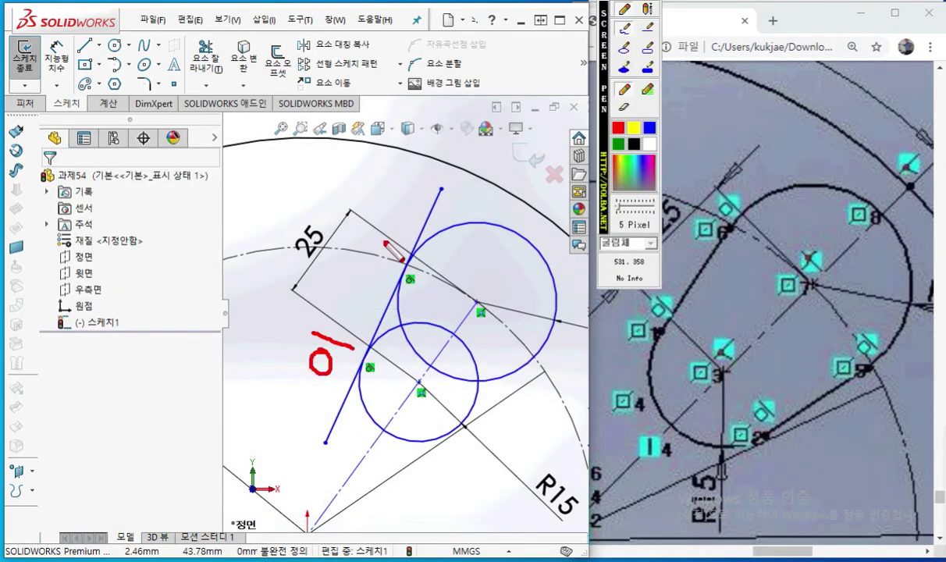
pyautogui.moveTo(397, 206)
pyautogui.mouseDown()
pyautogui.moveTo(419, 220)
pyautogui.moveTo(402, 224)
pyautogui.mouseUp()
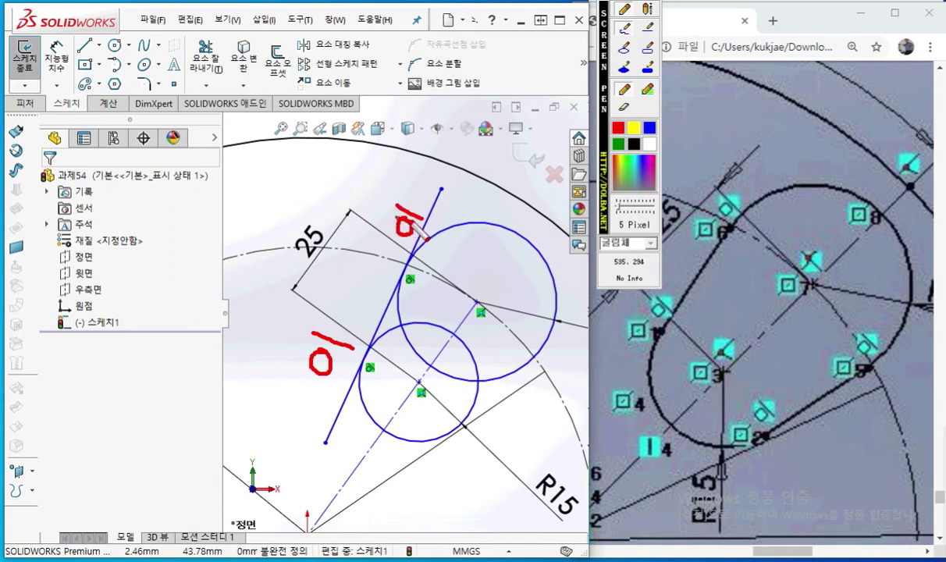
pyautogui.moveTo(444, 187); pyautogui.dragTo(337, 401)
pyautogui.moveTo(499, 224)
pyautogui.mouseDown()
pyautogui.moveTo(435, 340)
pyautogui.moveTo(521, 226)
pyautogui.mouseUp()
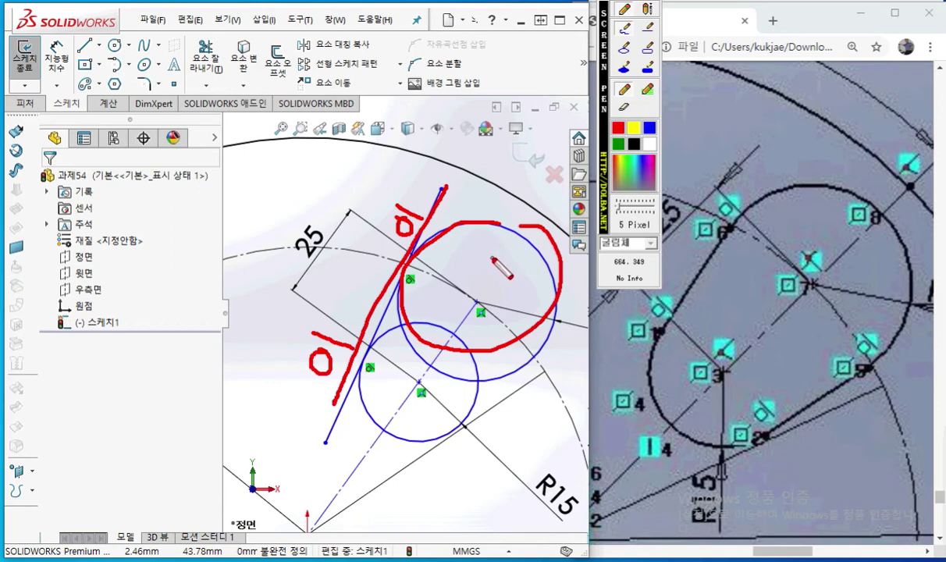
pyautogui.press('Escape')
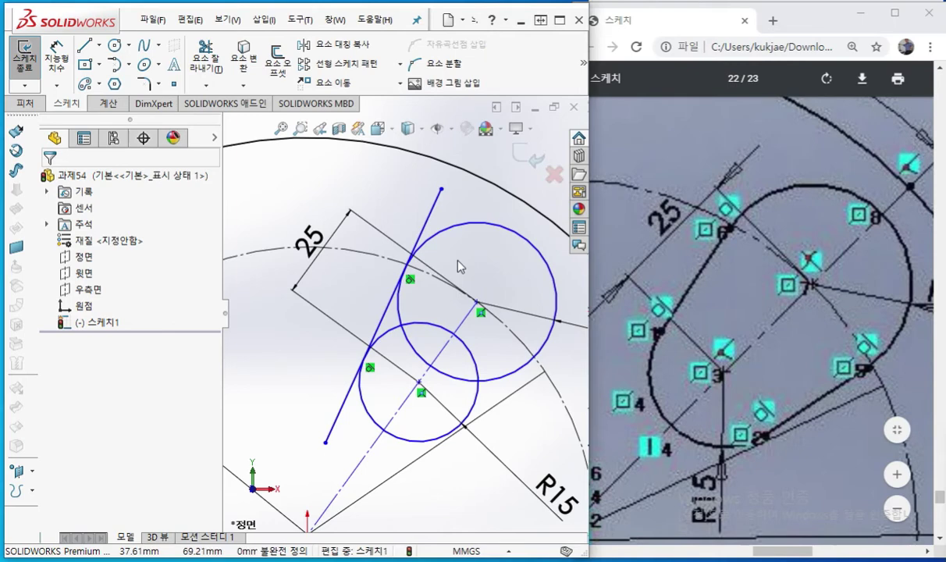
# Undo both tangent relations of the slanted side line and clear the selection
pyautogui.hotkey('ctrl', 'z')
pyautogui.hotkey('ctrl', 'z')
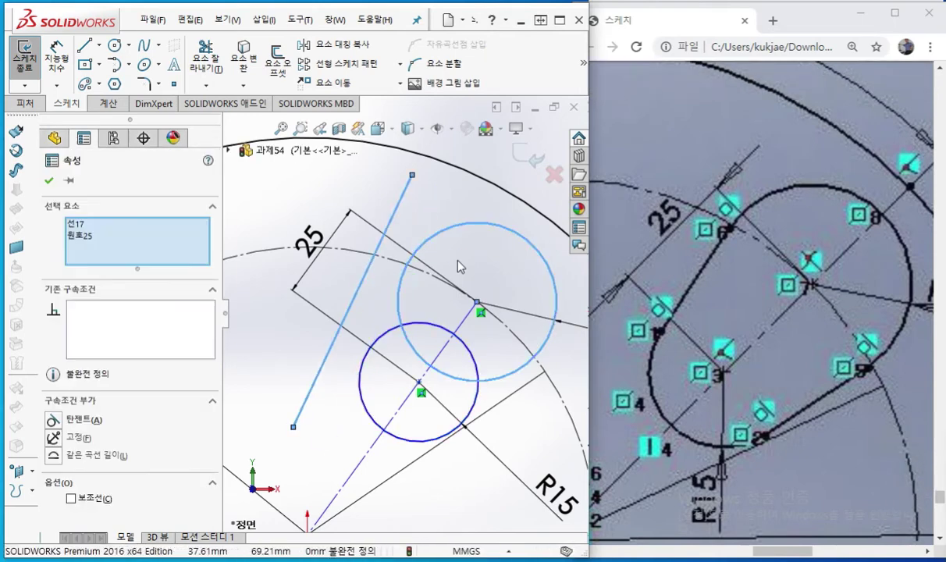
pyautogui.click(465, 260)
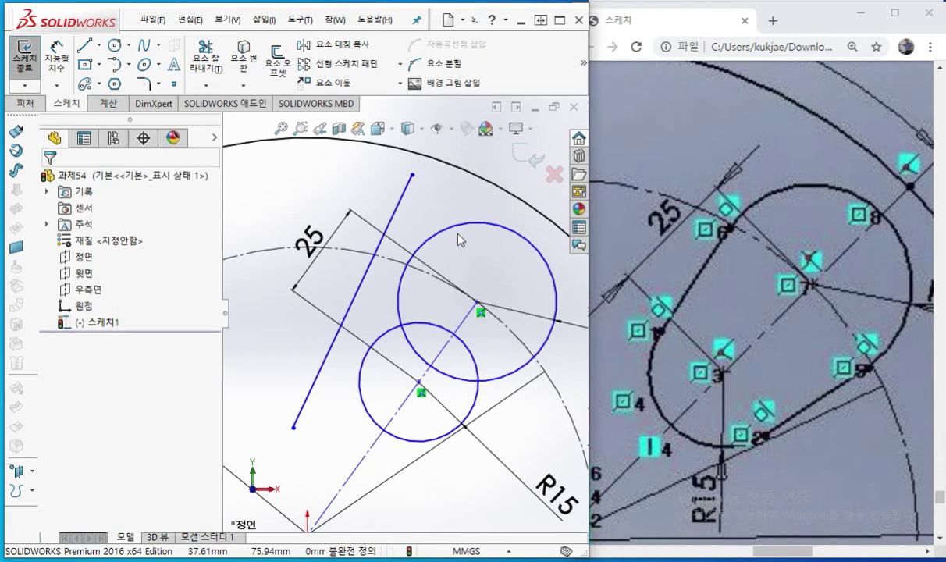
# Add tangent relations between the slanted side line and each of the two slot circles, R20 and R15
pyautogui.moveTo(456, 238); pyautogui.dragTo(397, 170)
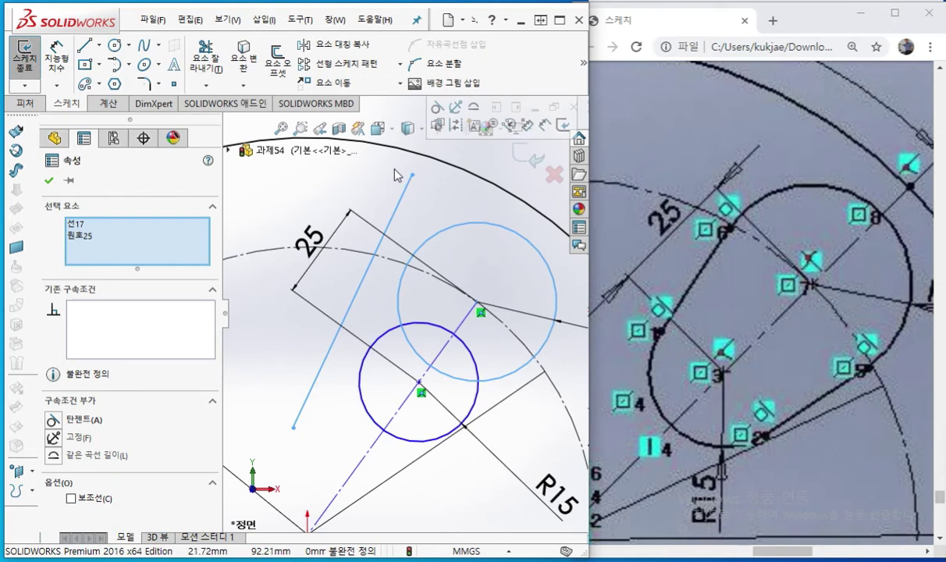
pyautogui.click(436, 106)
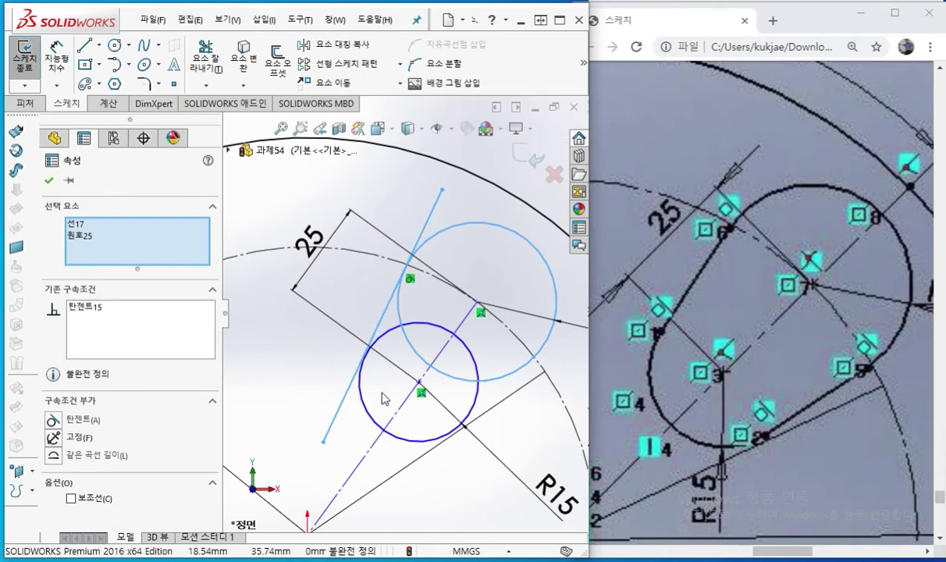
pyautogui.moveTo(379, 401); pyautogui.dragTo(326, 393)
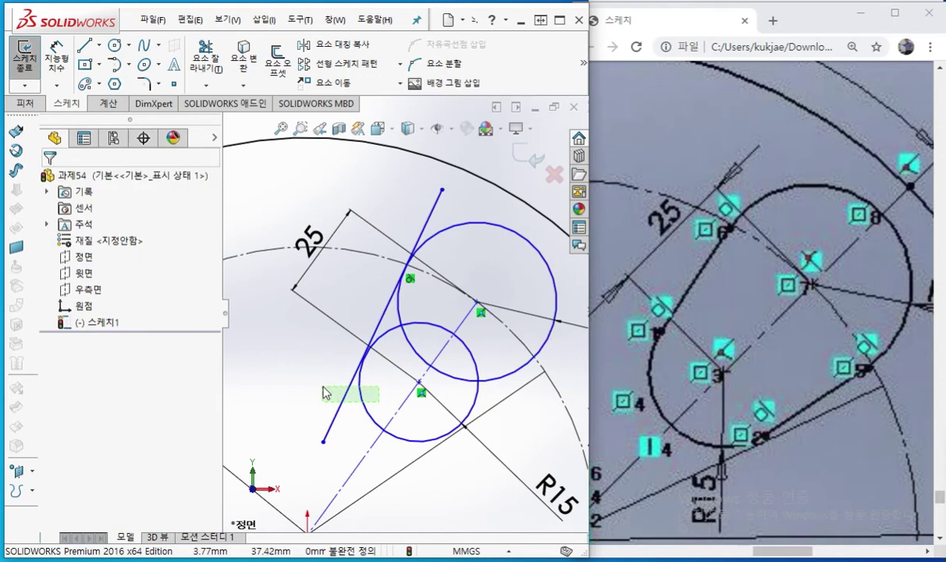
pyautogui.moveTo(326, 393); pyautogui.dragTo(322, 392)
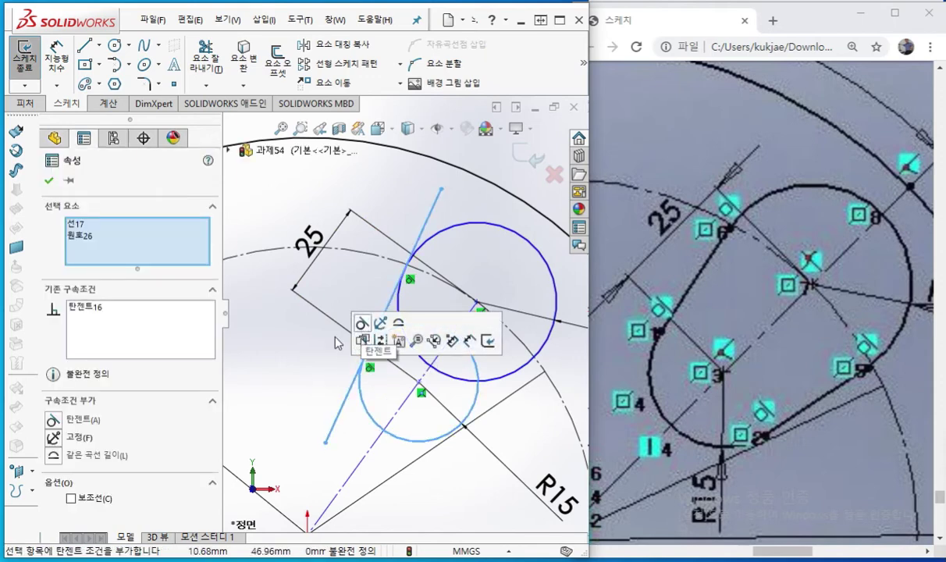
pyautogui.click(362, 323)
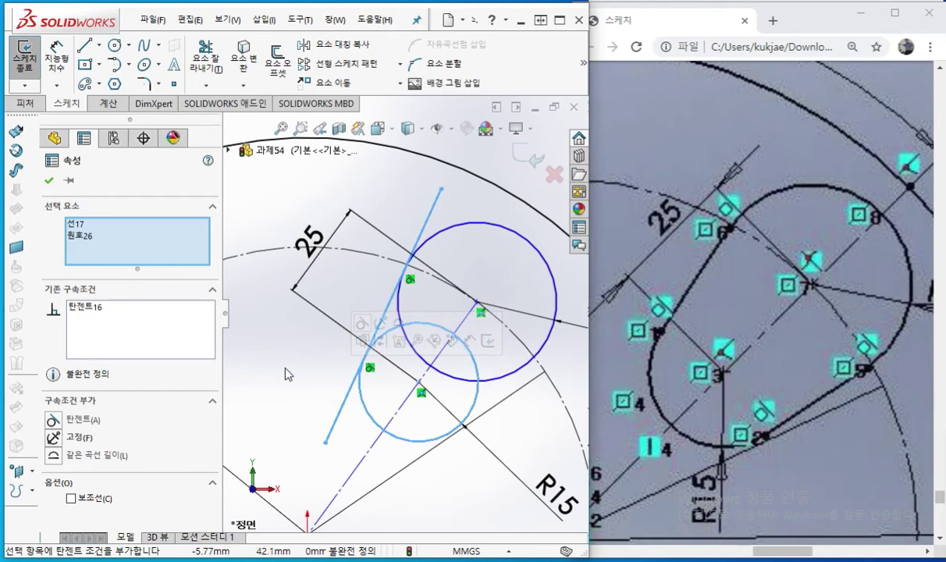
pyautogui.click(298, 375)
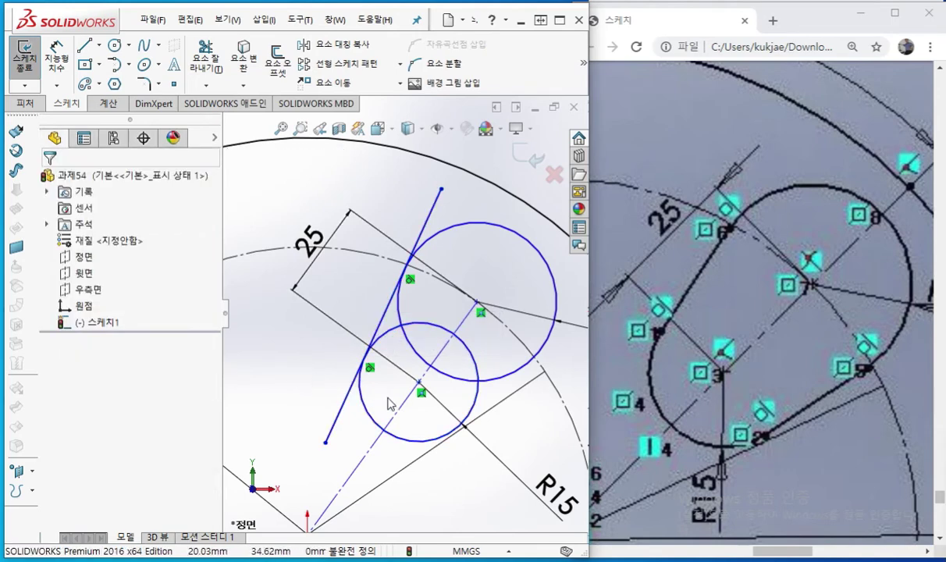
pyautogui.keyDown('ctrl'); pyautogui.moveTo(388, 398); pyautogui.dragTo(355, 374, button='middle'); pyautogui.keyUp('ctrl')
pyautogui.scroll(1, 360, 436)
pyautogui.keyDown('ctrl'); pyautogui.moveTo(362, 440); pyautogui.dragTo(371, 400, button='middle'); pyautogui.keyUp('ctrl')
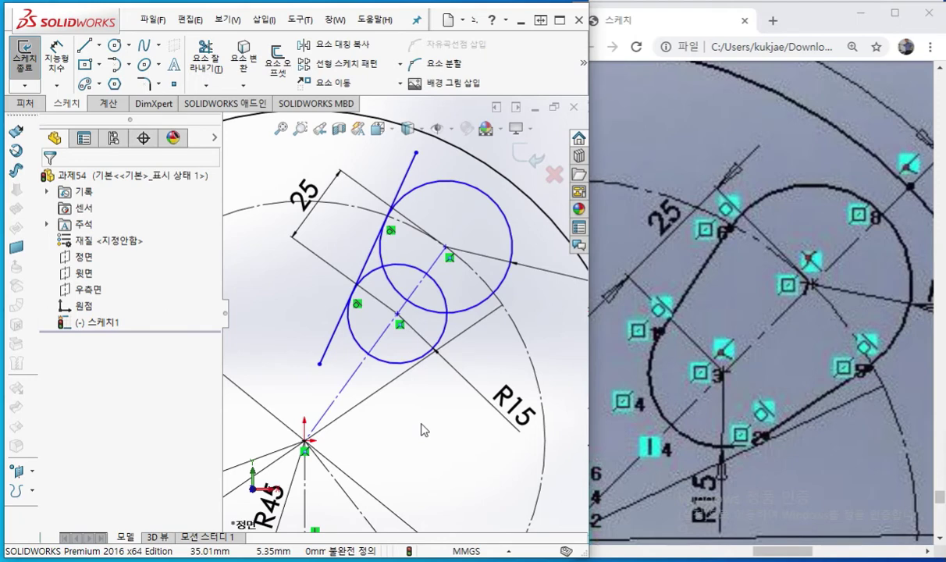
pyautogui.press('F2')
pyautogui.moveTo(226, 90)
pyautogui.mouseDown()
pyautogui.moveTo(195, 77)
pyautogui.moveTo(233, 48)
pyautogui.moveTo(215, 134)
pyautogui.moveTo(228, 113)
pyautogui.moveTo(240, 144)
pyautogui.mouseUp()
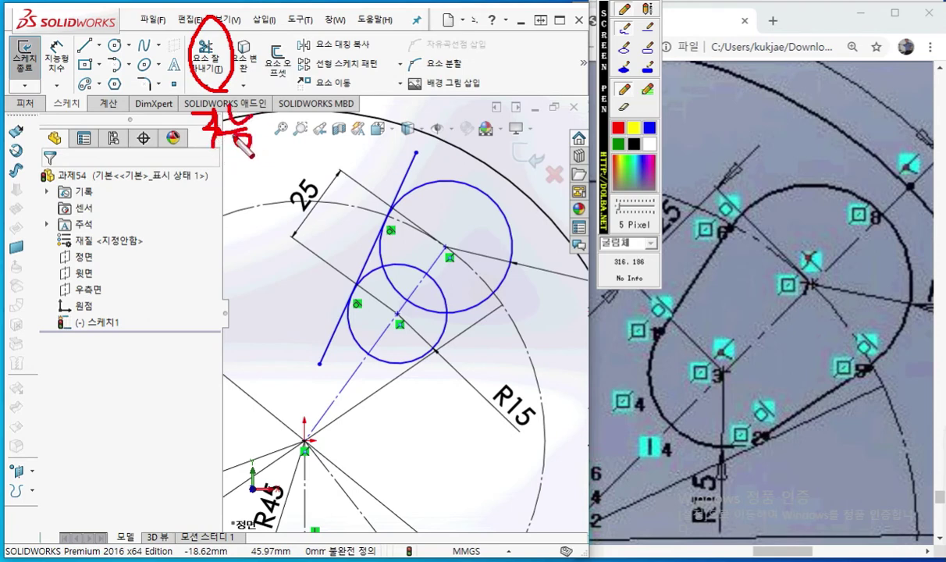
pyautogui.moveTo(383, 171)
pyautogui.mouseDown()
pyautogui.moveTo(428, 160)
pyautogui.moveTo(326, 187)
pyautogui.moveTo(297, 310)
pyautogui.moveTo(336, 367)
pyautogui.mouseUp()
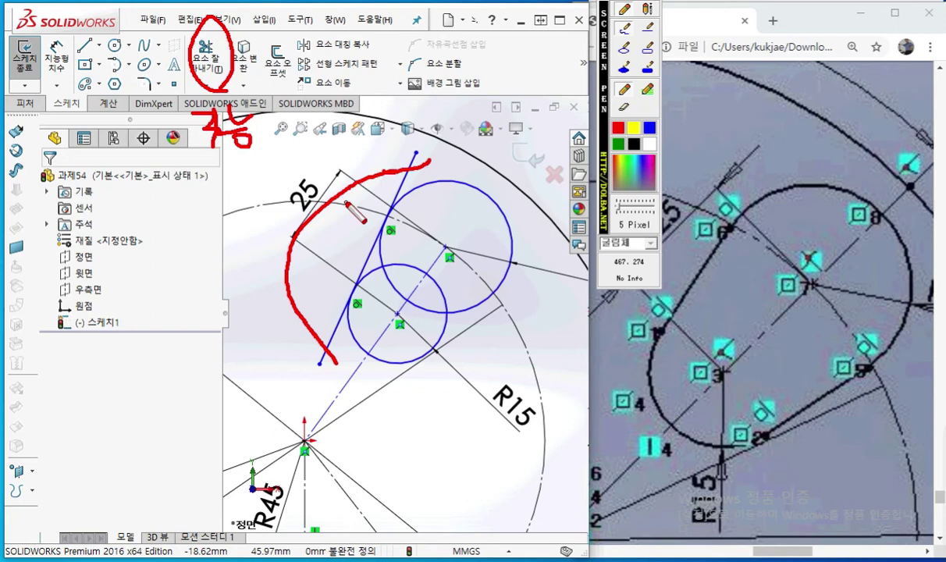
pyautogui.moveTo(260, 197)
pyautogui.mouseDown()
pyautogui.moveTo(260, 214)
pyautogui.moveTo(278, 213)
pyautogui.mouseUp()
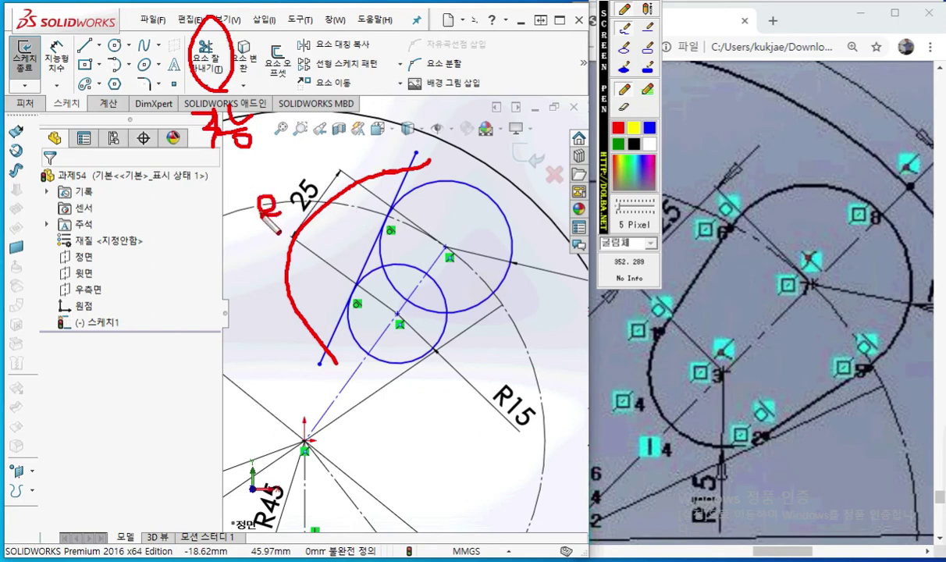
pyautogui.press('Escape')
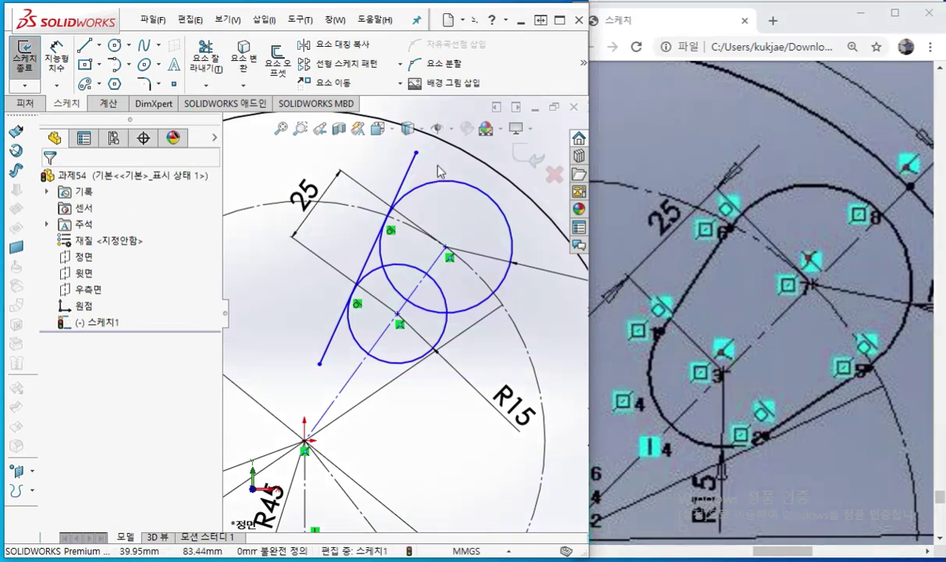
pyautogui.press('F12')
pyautogui.moveTo(437, 163); pyautogui.dragTo(393, 162)
pyautogui.moveTo(315, 326); pyautogui.dragTo(337, 364)
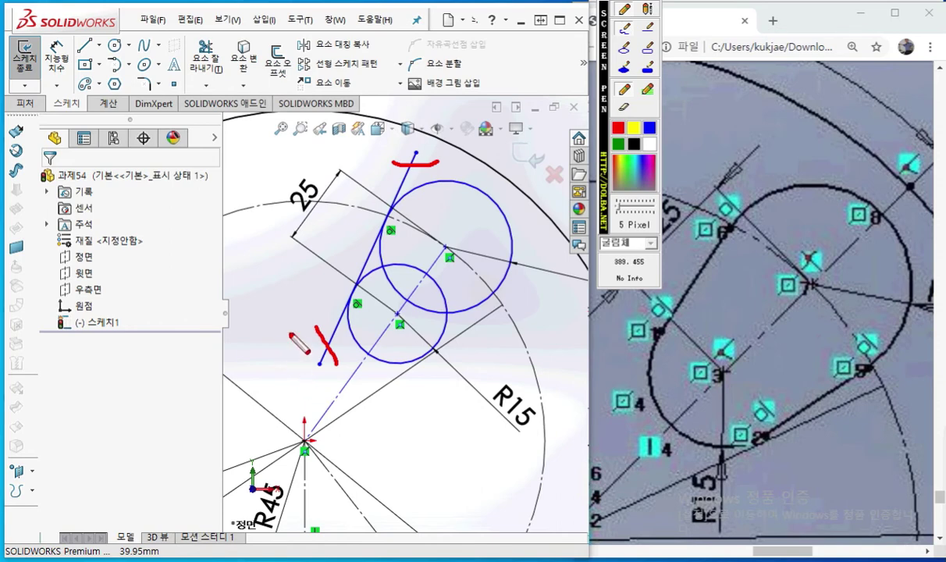
pyautogui.press('Escape')
# Power-trim both overhanging ends of the side line back to its tangent points on the R20 and R15 circles
pyautogui.rightClick(255, 335)
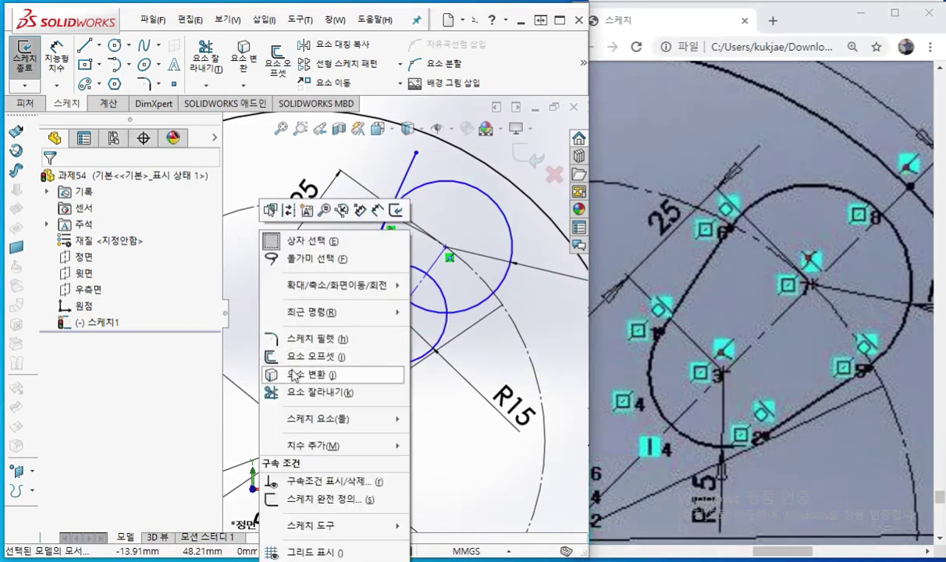
pyautogui.click(281, 392)
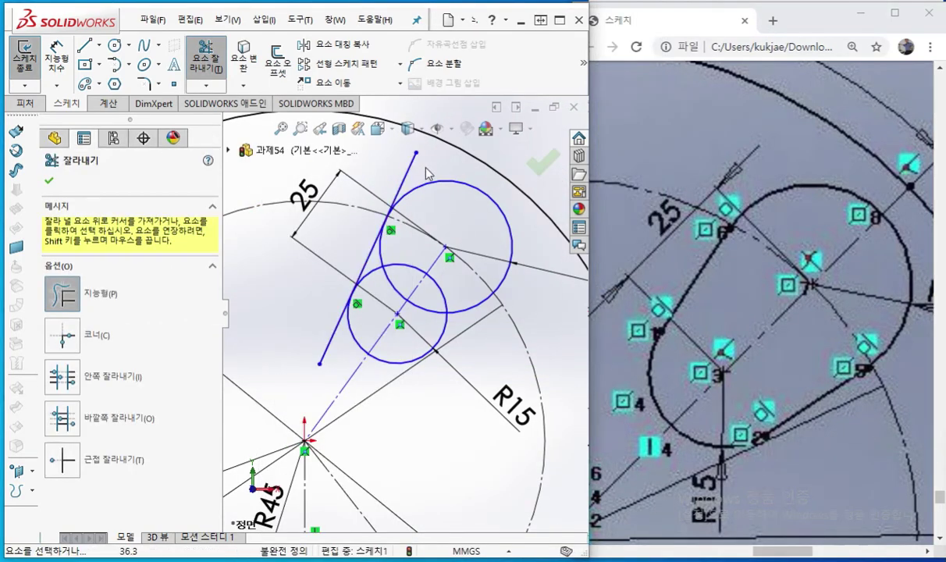
pyautogui.moveTo(399, 167); pyautogui.dragTo(414, 170)
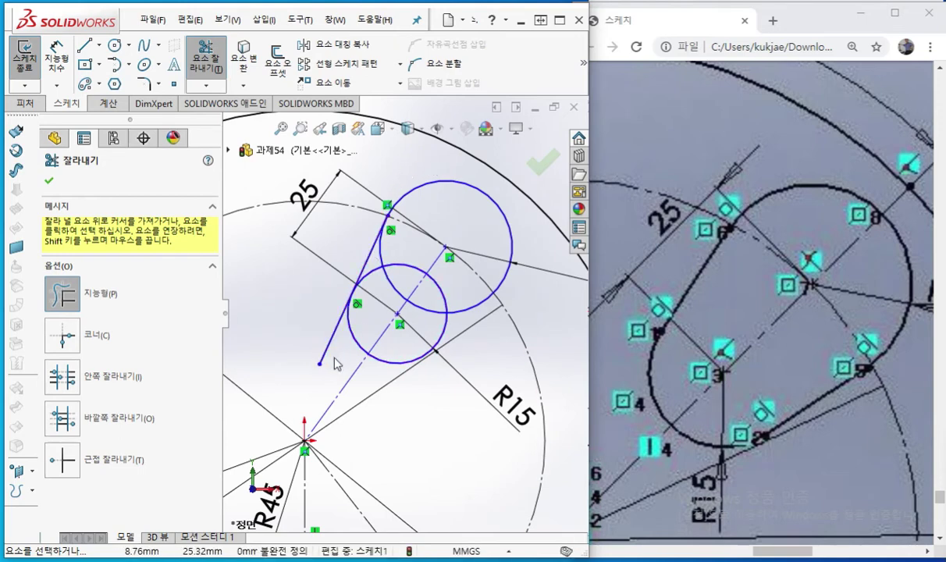
pyautogui.moveTo(328, 347); pyautogui.dragTo(281, 316)
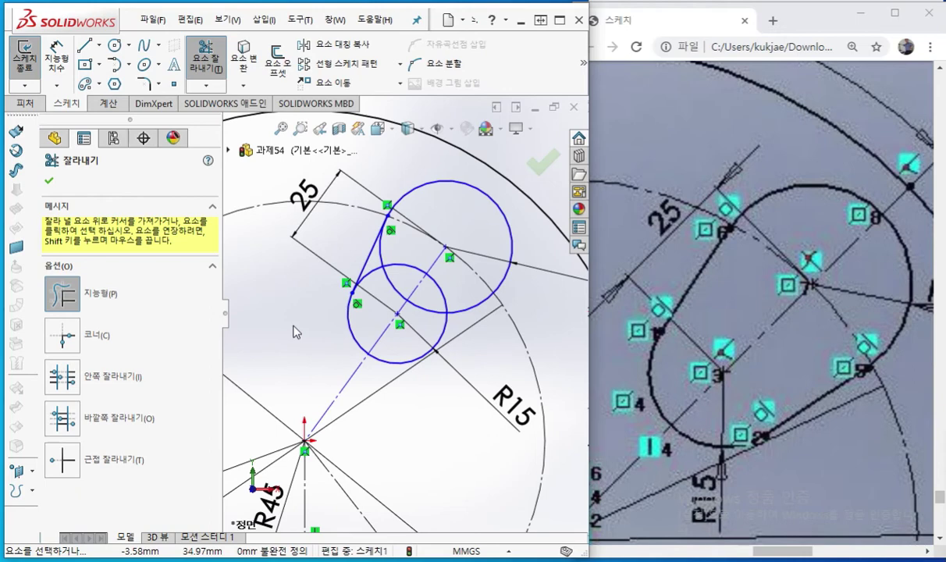
pyautogui.rightClick(446, 396)
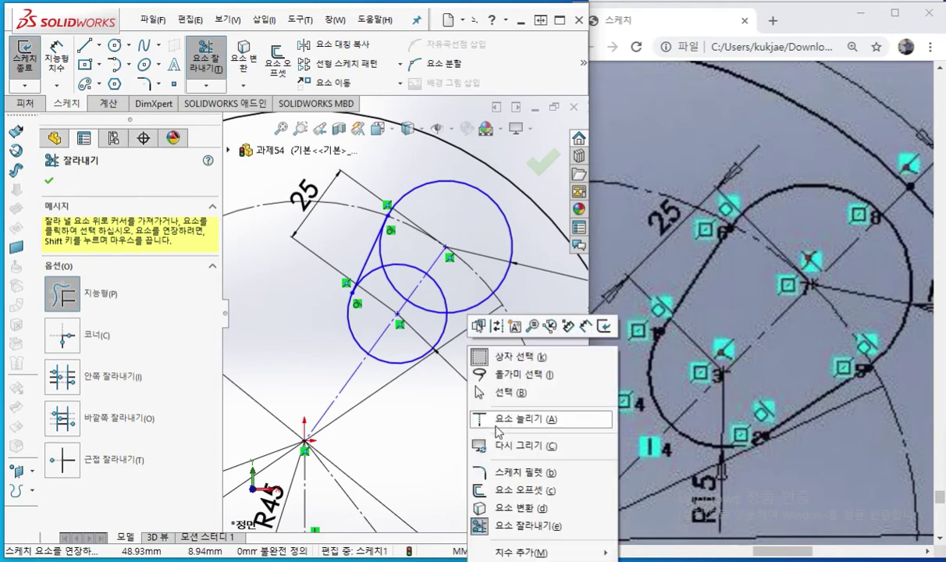
pyautogui.click(506, 399)
pyautogui.keyDown('ctrl'); pyautogui.moveTo(441, 390); pyautogui.dragTo(383, 367, button='middle'); pyautogui.keyUp('ctrl')
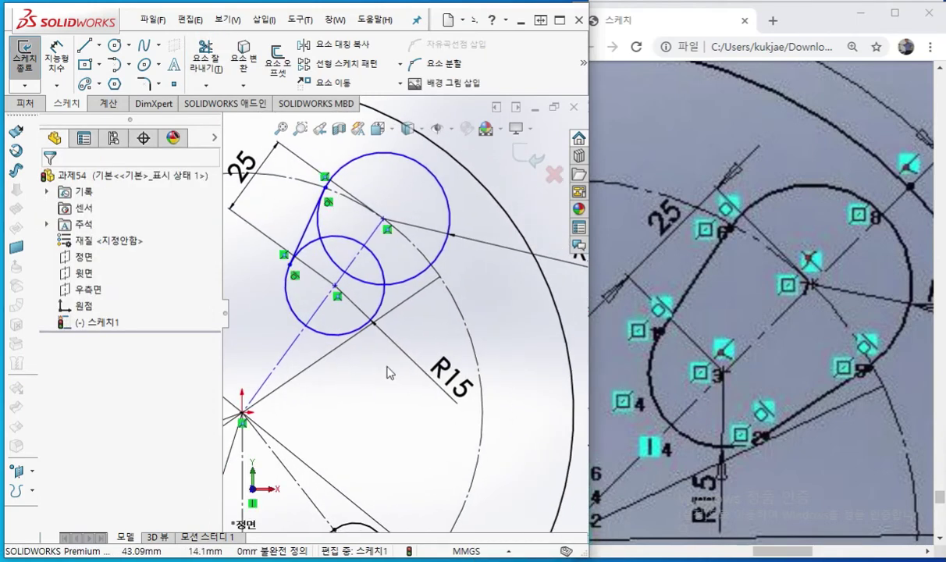
pyautogui.press('F12')
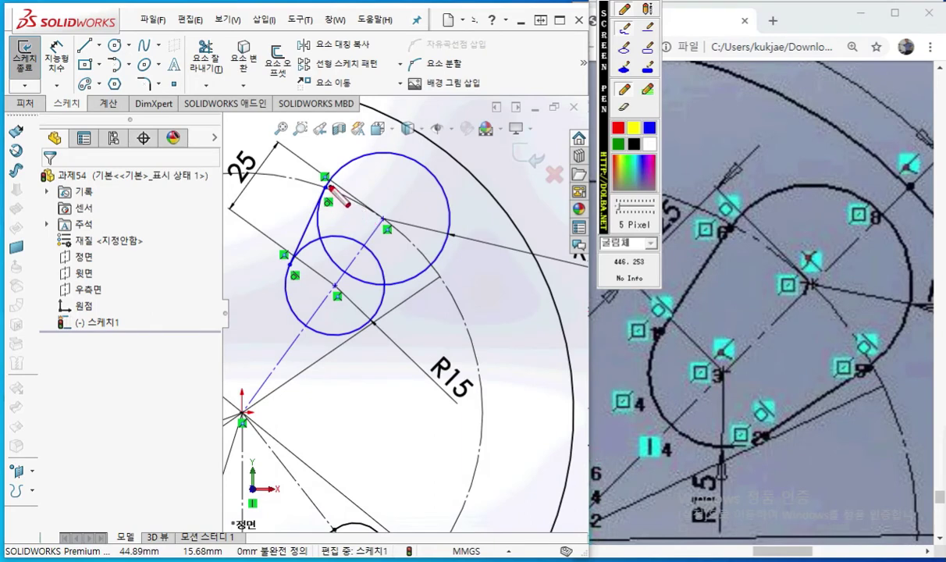
pyautogui.moveTo(326, 183); pyautogui.dragTo(293, 269)
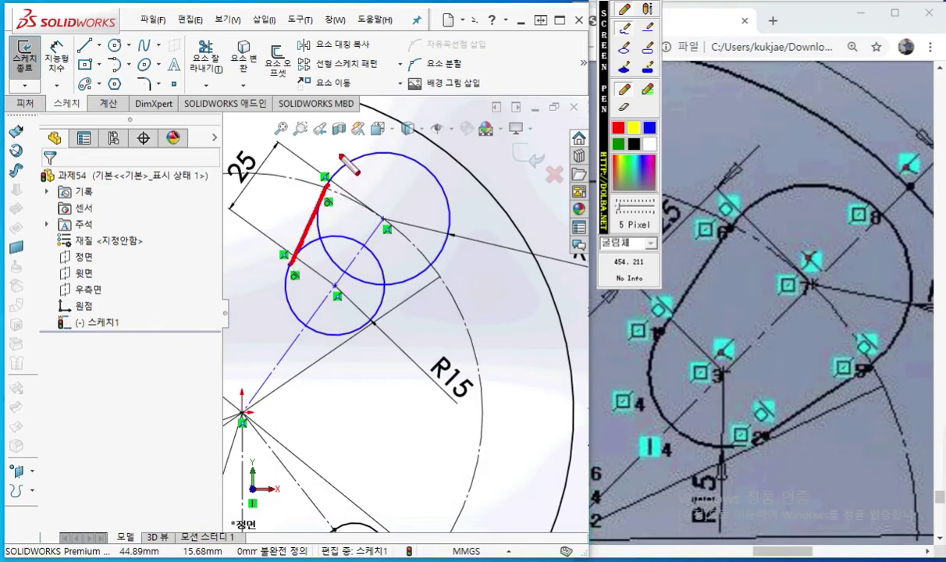
pyautogui.moveTo(324, 160)
pyautogui.mouseDown()
pyautogui.moveTo(357, 139)
pyautogui.moveTo(331, 148)
pyautogui.moveTo(357, 202)
pyautogui.moveTo(341, 199)
pyautogui.mouseUp()
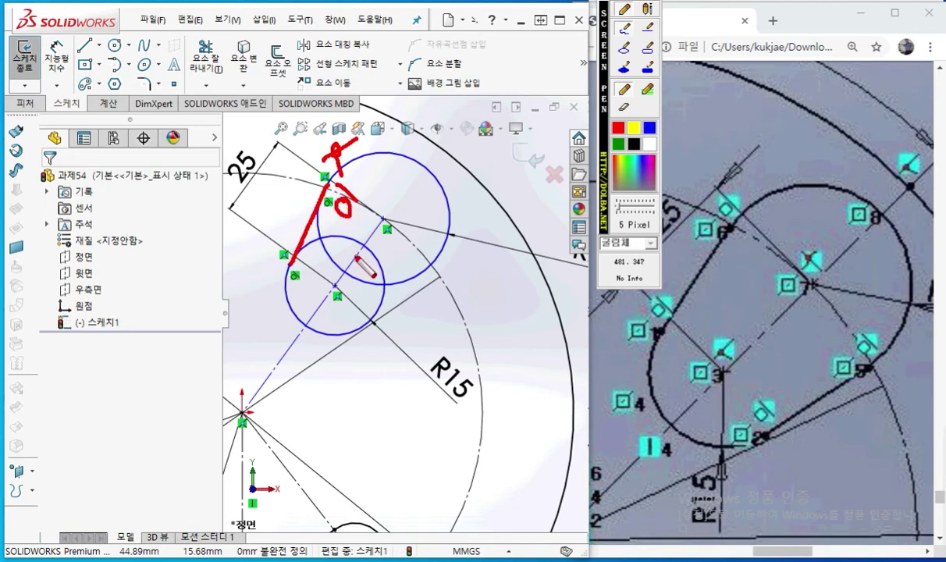
pyautogui.moveTo(253, 271)
pyautogui.mouseDown()
pyautogui.moveTo(270, 250)
pyautogui.moveTo(253, 272)
pyautogui.moveTo(266, 288)
pyautogui.moveTo(297, 291)
pyautogui.moveTo(285, 307)
pyautogui.moveTo(286, 291)
pyautogui.mouseUp()
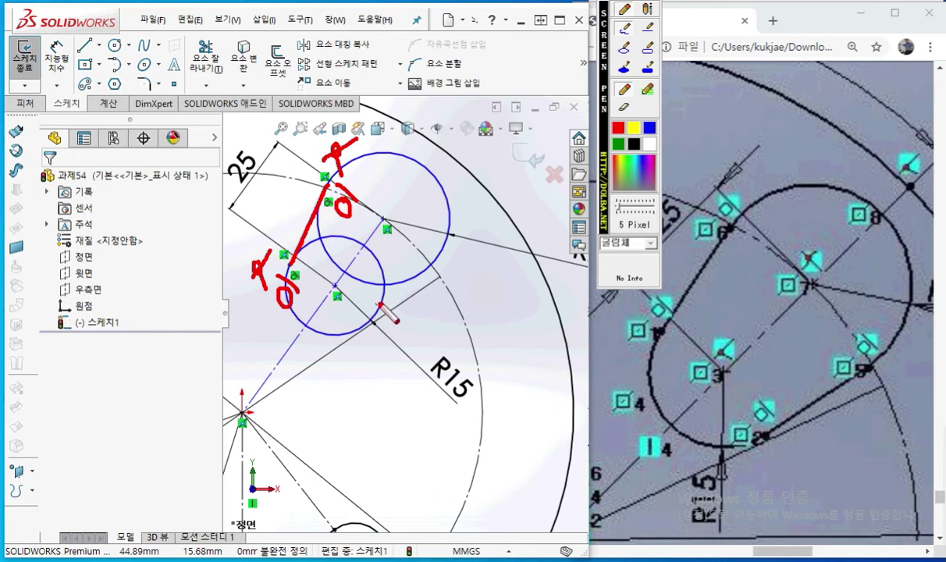
pyautogui.press('Escape')
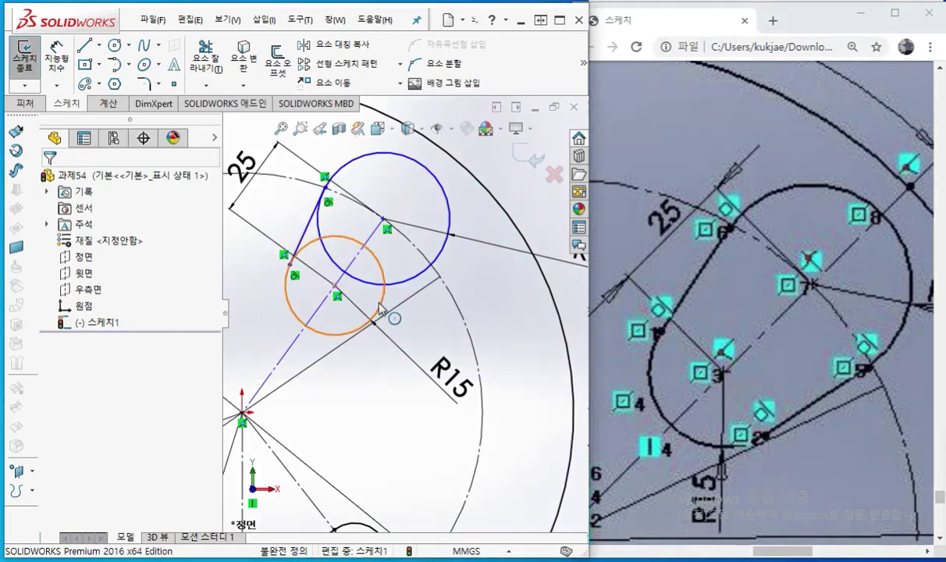
pyautogui.press('F12')
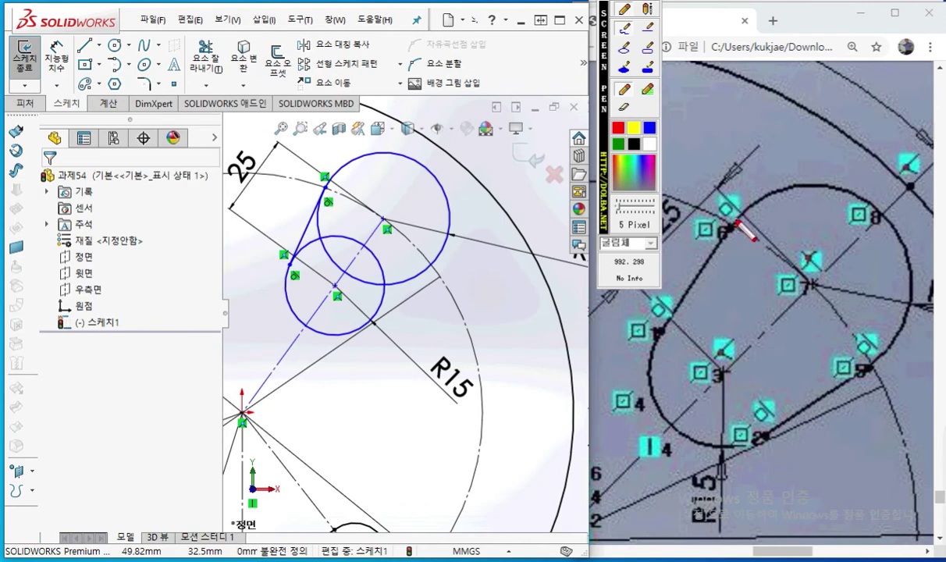
pyautogui.moveTo(735, 220); pyautogui.dragTo(659, 341)
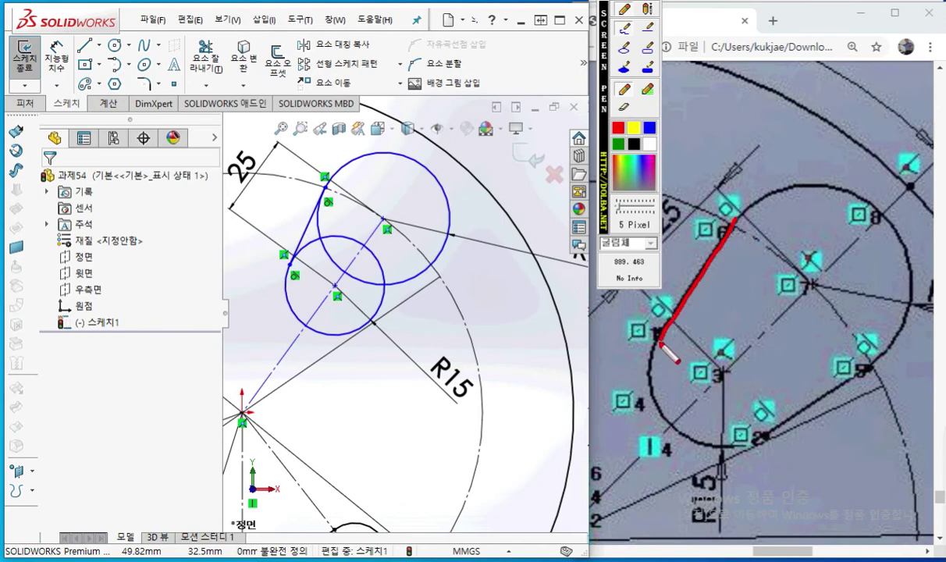
pyautogui.moveTo(880, 361); pyautogui.dragTo(753, 445)
pyautogui.moveTo(827, 351)
pyautogui.mouseDown()
pyautogui.moveTo(828, 375)
pyautogui.moveTo(850, 376)
pyautogui.moveTo(849, 347)
pyautogui.moveTo(828, 348)
pyautogui.moveTo(856, 337)
pyautogui.moveTo(821, 379)
pyautogui.moveTo(852, 365)
pyautogui.mouseUp()
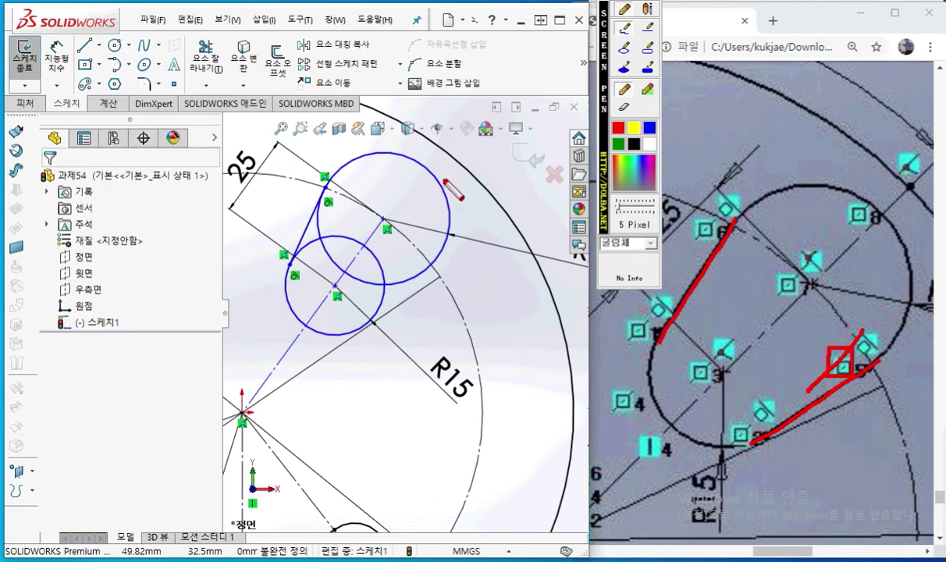
pyautogui.moveTo(379, 53)
pyautogui.mouseDown()
pyautogui.moveTo(305, 59)
pyautogui.moveTo(320, 24)
pyautogui.moveTo(383, 39)
pyautogui.moveTo(373, 63)
pyautogui.moveTo(422, 42)
pyautogui.moveTo(818, 337)
pyautogui.moveTo(833, 326)
pyautogui.mouseUp()
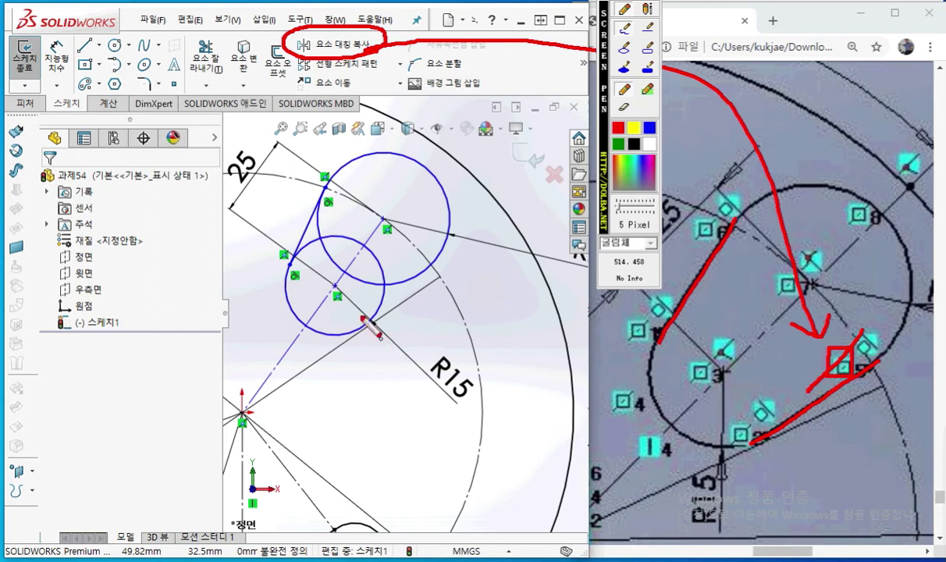
pyautogui.moveTo(401, 203)
pyautogui.mouseDown()
pyautogui.moveTo(331, 270)
pyautogui.moveTo(265, 355)
pyautogui.moveTo(253, 400)
pyautogui.mouseUp()
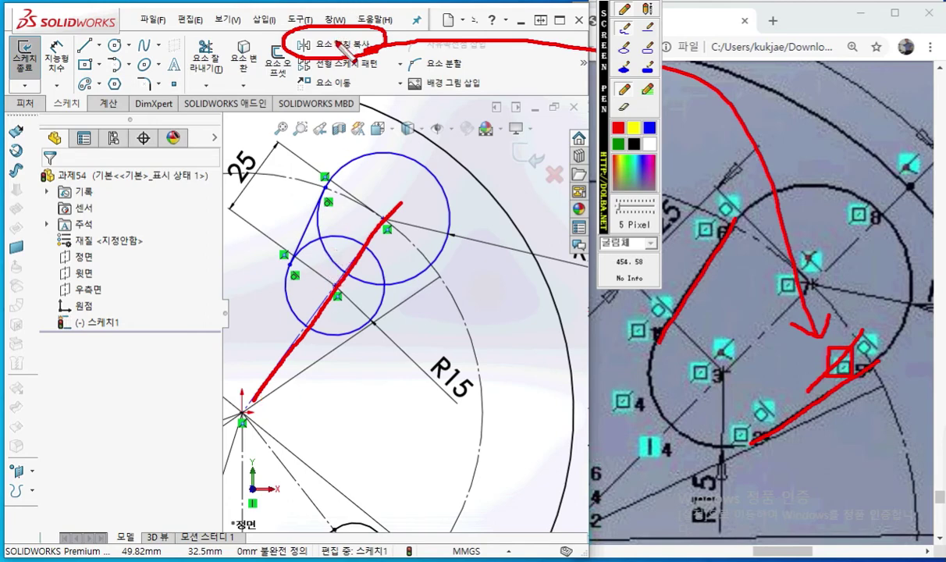
pyautogui.press('Escape')
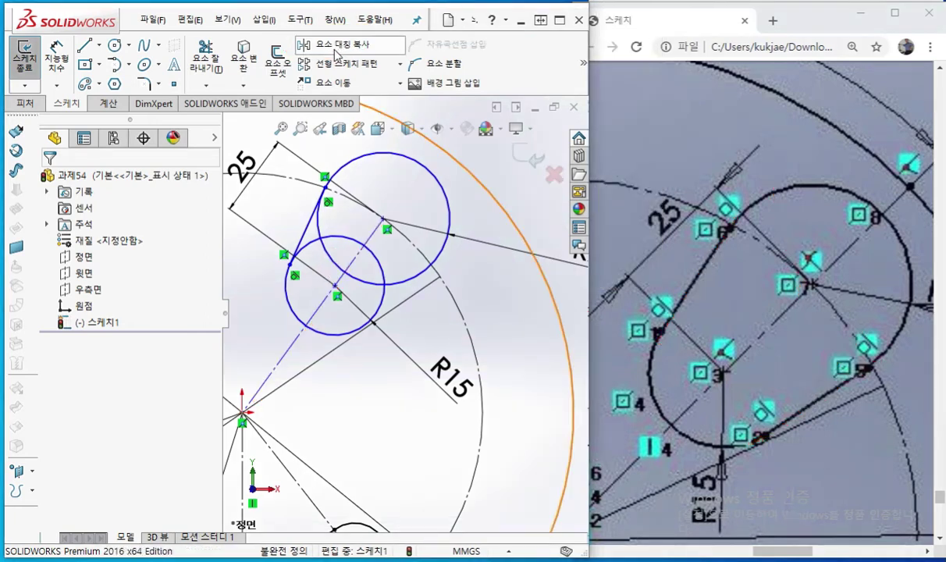
# Mirror the slanted tangent side line about the slot's slanted centerline, keeping the original line as a copy
pyautogui.click(336, 51)
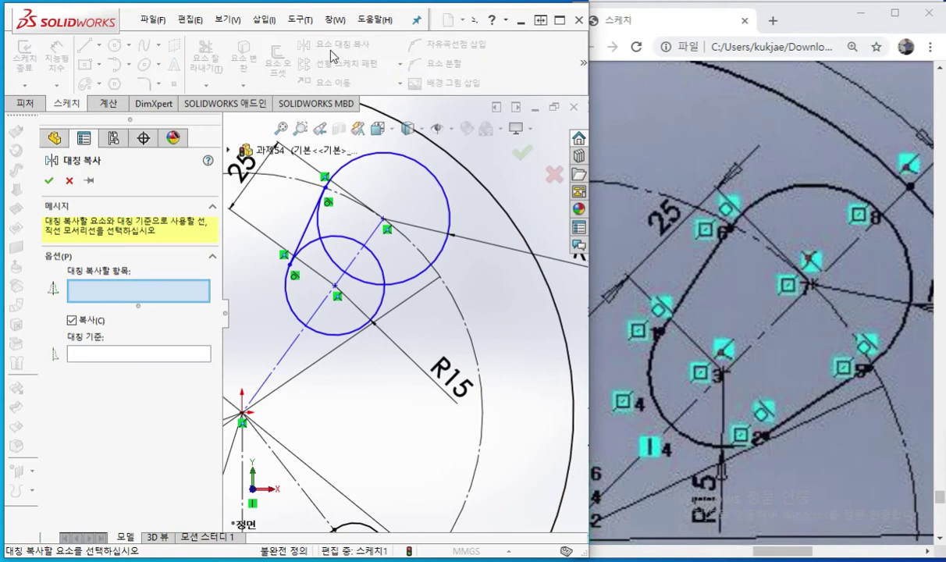
pyautogui.press('F12')
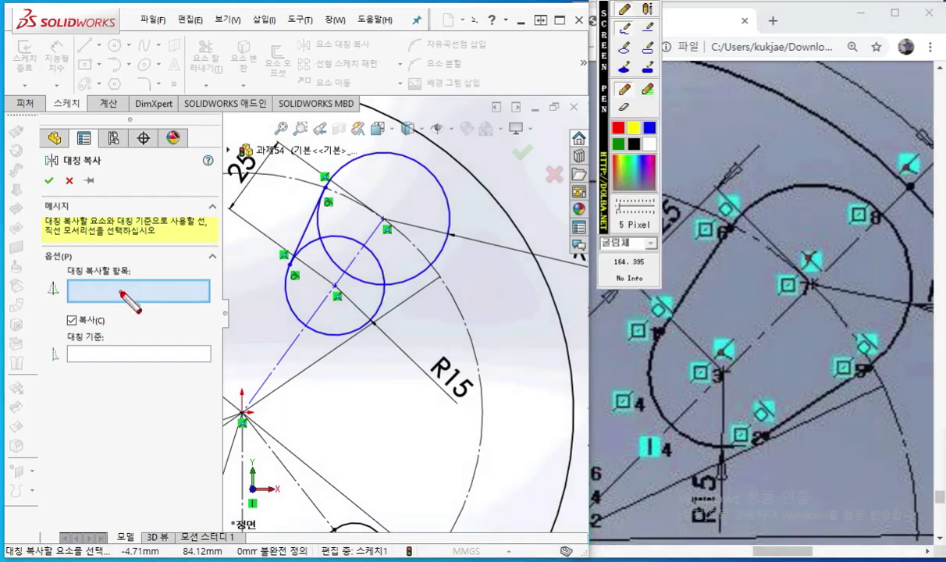
pyautogui.moveTo(109, 295)
pyautogui.mouseDown()
pyautogui.moveTo(123, 277)
pyautogui.moveTo(134, 300)
pyautogui.mouseUp()
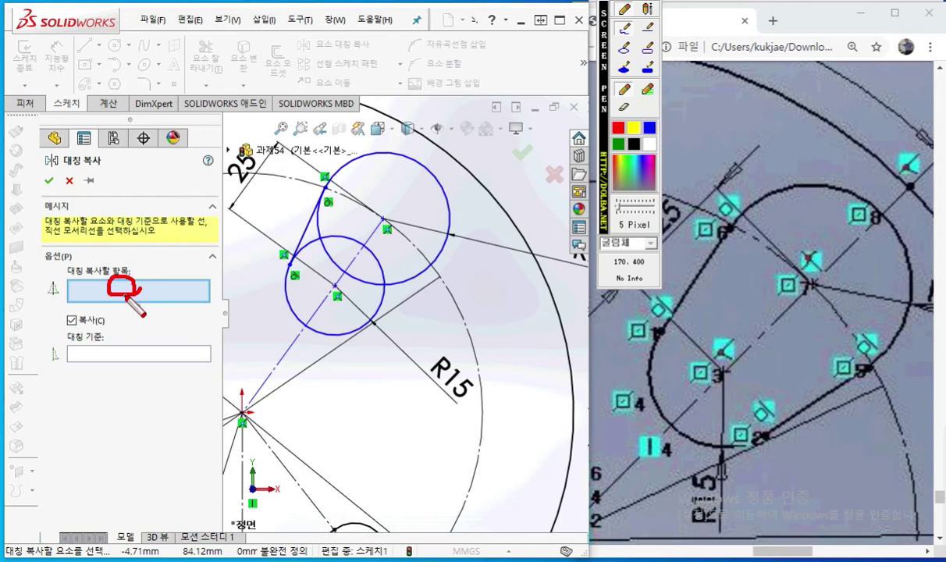
pyautogui.moveTo(131, 290)
pyautogui.mouseDown()
pyautogui.moveTo(152, 246)
pyautogui.moveTo(296, 219)
pyautogui.moveTo(273, 235)
pyautogui.mouseUp()
pyautogui.moveTo(328, 175); pyautogui.dragTo(294, 263)
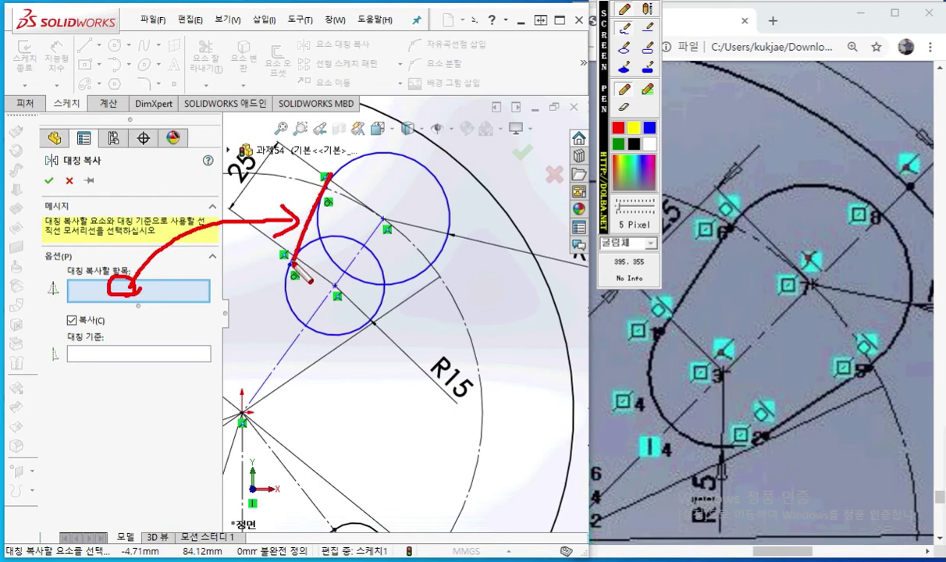
pyautogui.moveTo(141, 346)
pyautogui.mouseDown()
pyautogui.moveTo(137, 364)
pyautogui.moveTo(145, 349)
pyautogui.mouseUp()
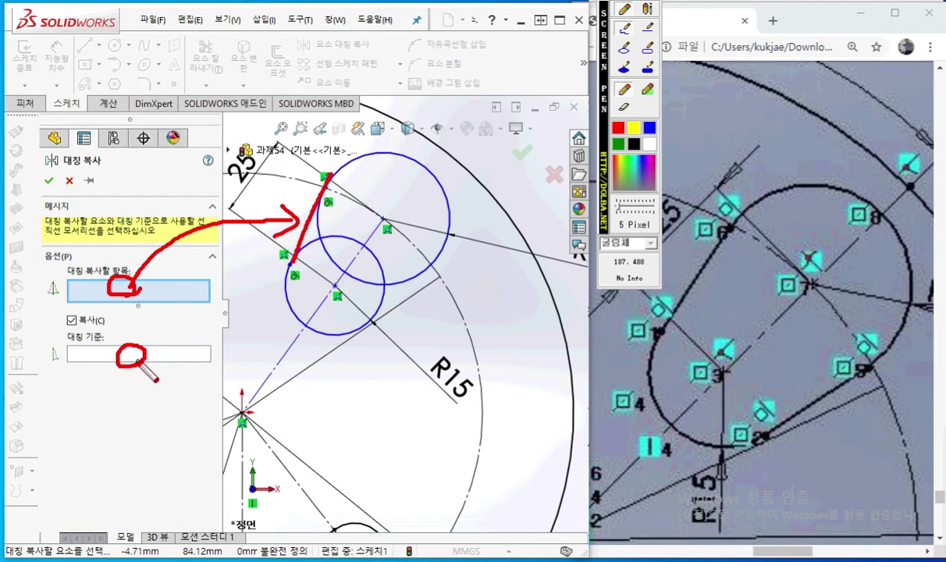
pyautogui.moveTo(134, 359)
pyautogui.mouseDown()
pyautogui.moveTo(187, 339)
pyautogui.moveTo(279, 348)
pyautogui.mouseUp()
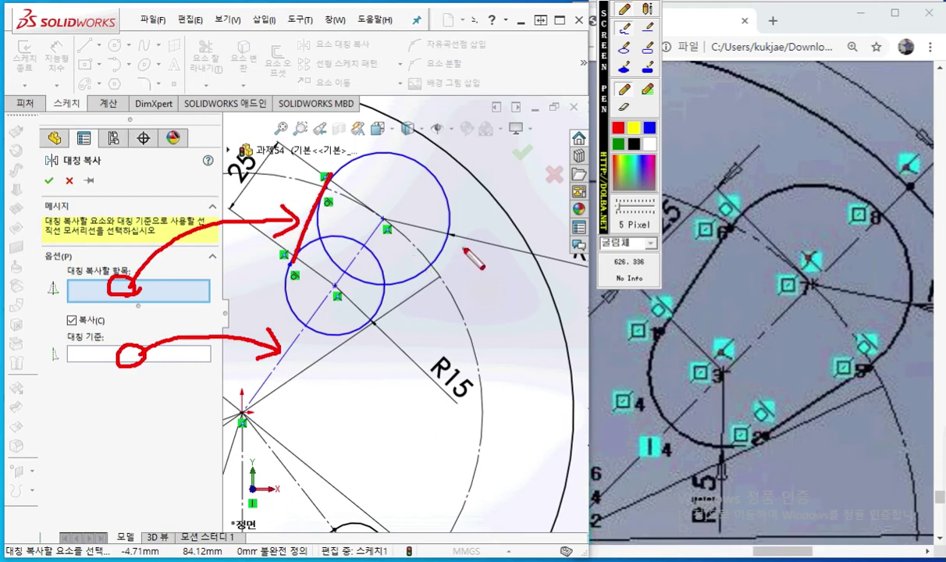
pyautogui.moveTo(454, 252); pyautogui.dragTo(375, 323)
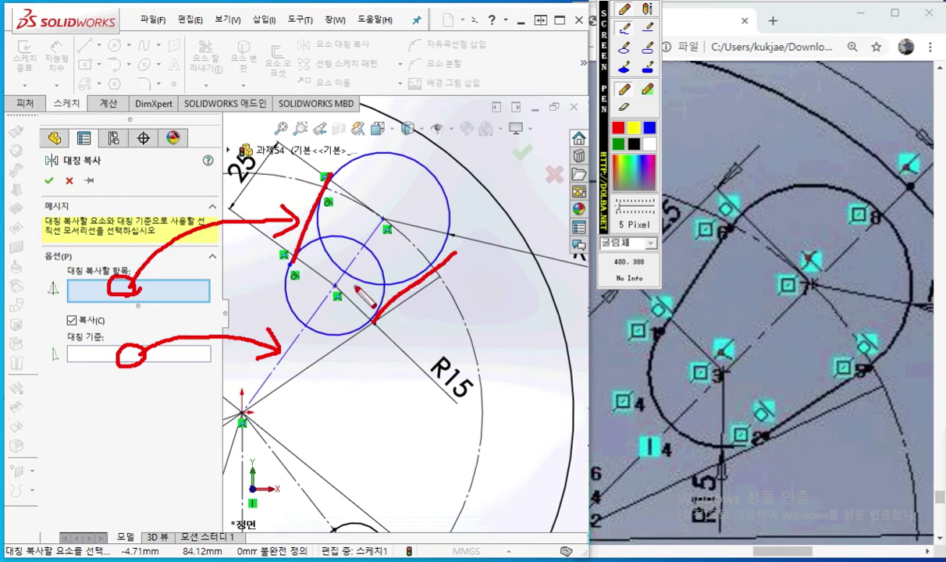
pyautogui.press('Escape')
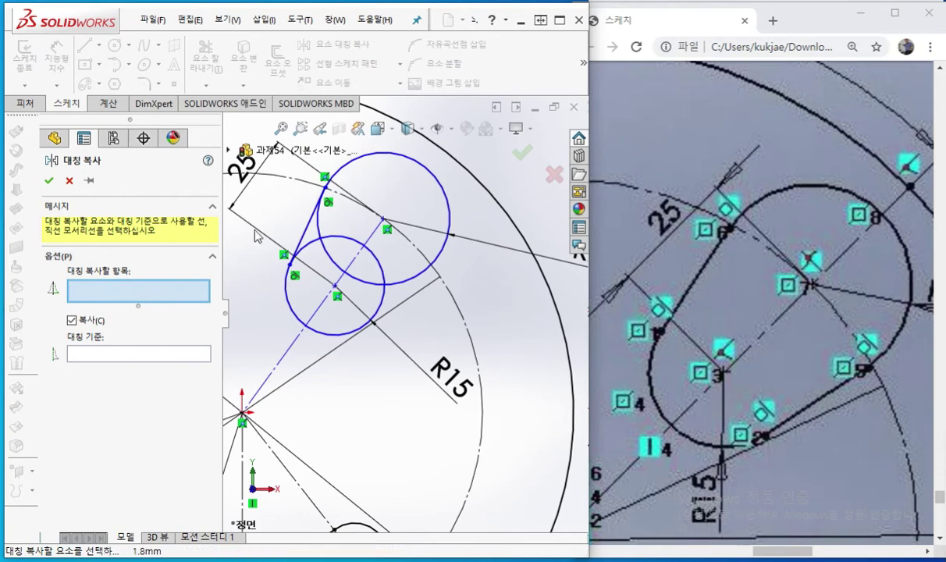
pyautogui.click(307, 228)
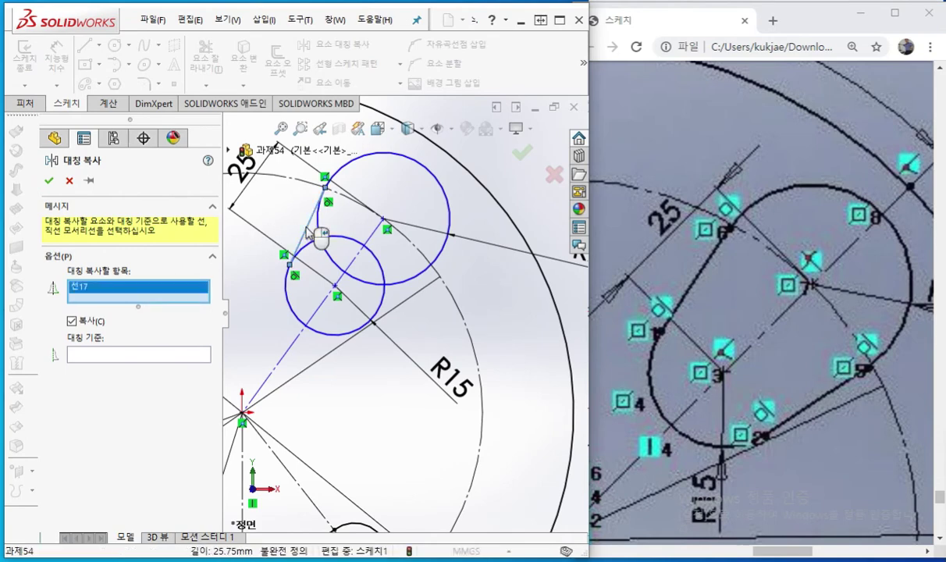
pyautogui.click(122, 355)
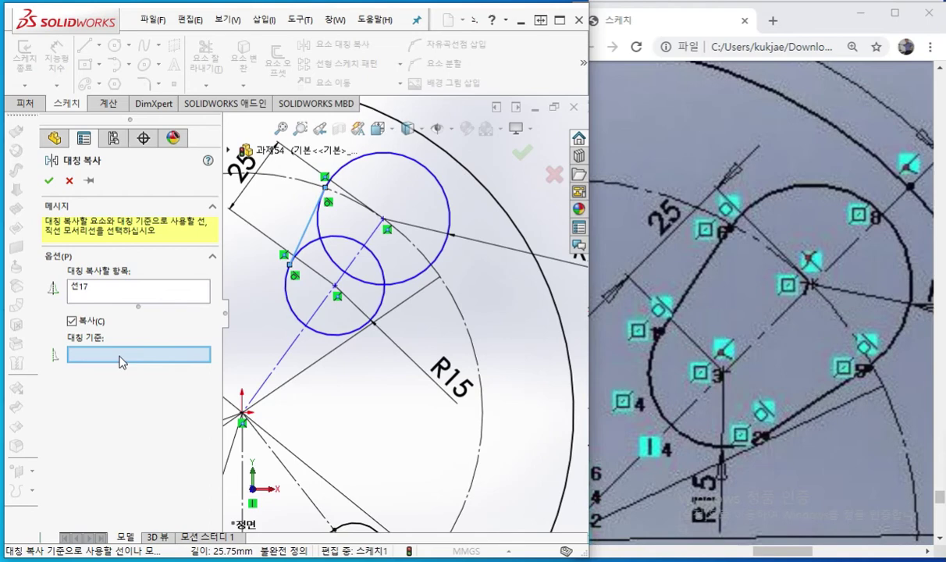
pyautogui.click(319, 313)
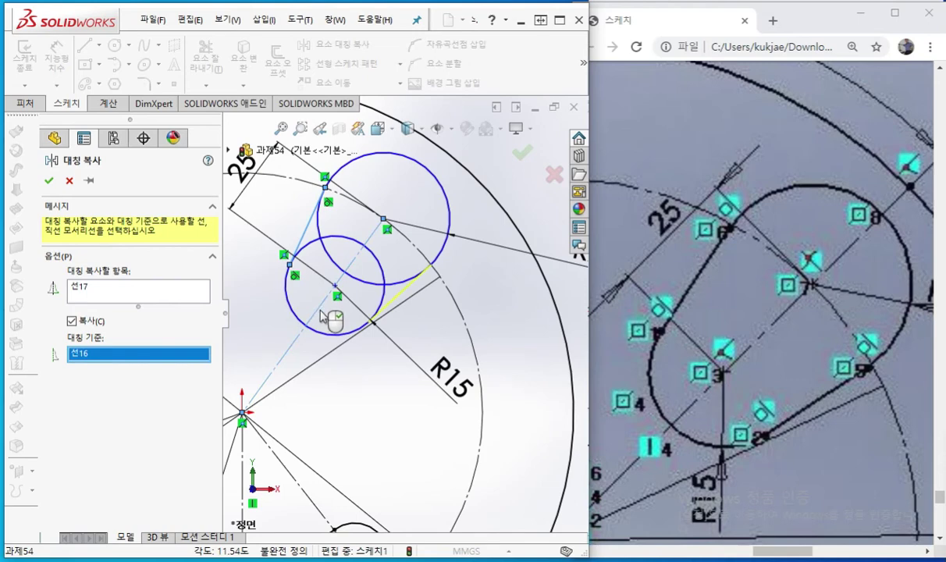
pyautogui.rightClick(249, 276)
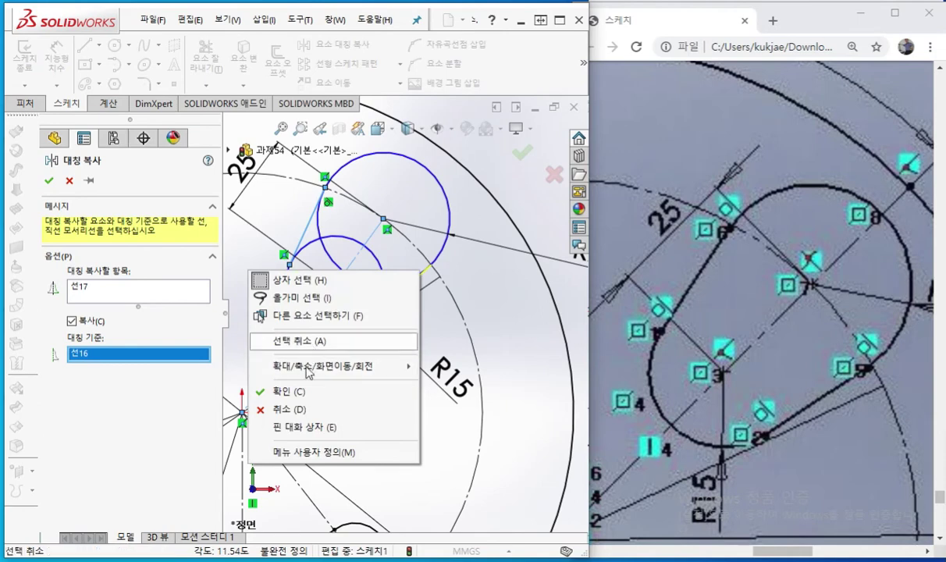
pyautogui.click(298, 390)
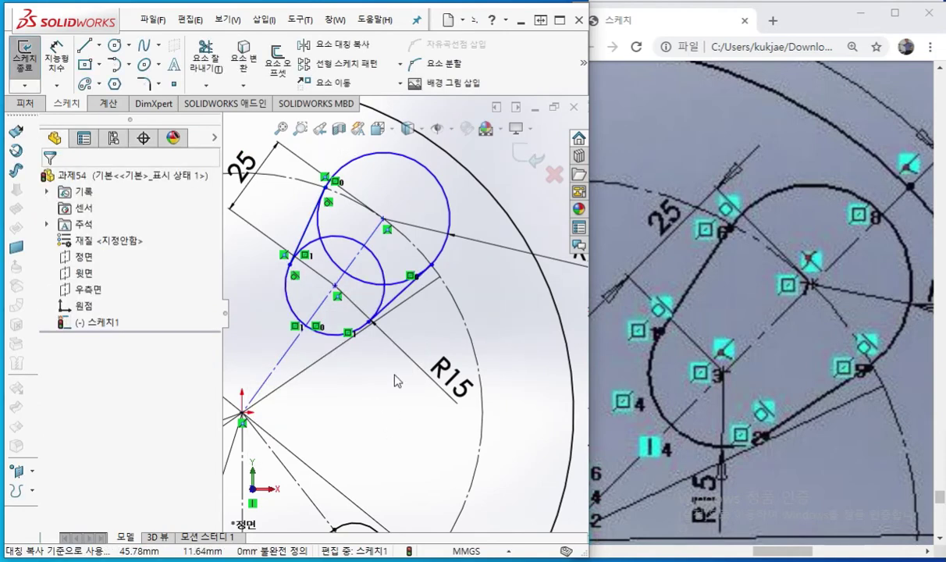
pyautogui.press('F12')
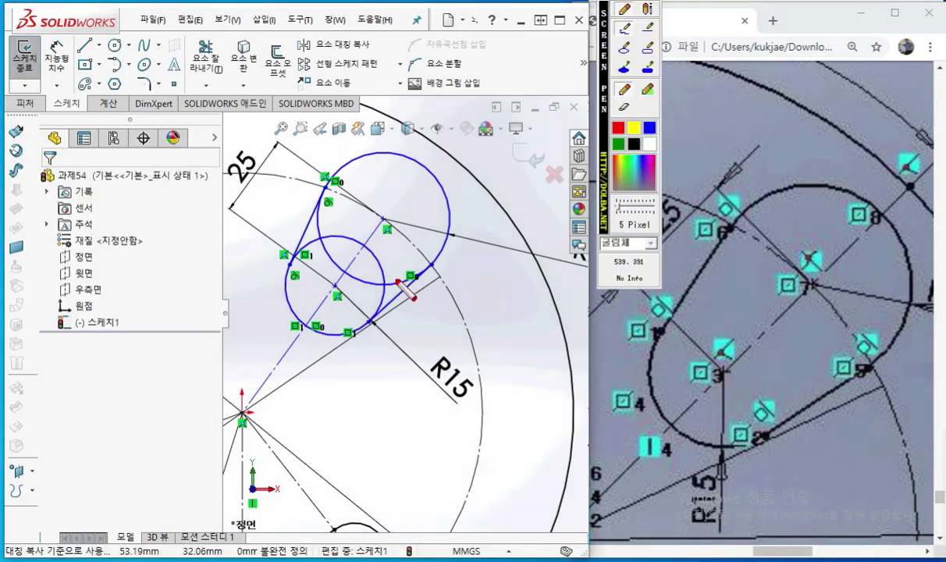
pyautogui.moveTo(401, 264)
pyautogui.mouseDown()
pyautogui.moveTo(401, 282)
pyautogui.moveTo(421, 266)
pyautogui.moveTo(401, 262)
pyautogui.moveTo(383, 290)
pyautogui.mouseUp()
pyautogui.moveTo(339, 323)
pyautogui.mouseDown()
pyautogui.moveTo(359, 352)
pyautogui.moveTo(338, 323)
pyautogui.moveTo(347, 345)
pyautogui.moveTo(324, 368)
pyautogui.mouseUp()
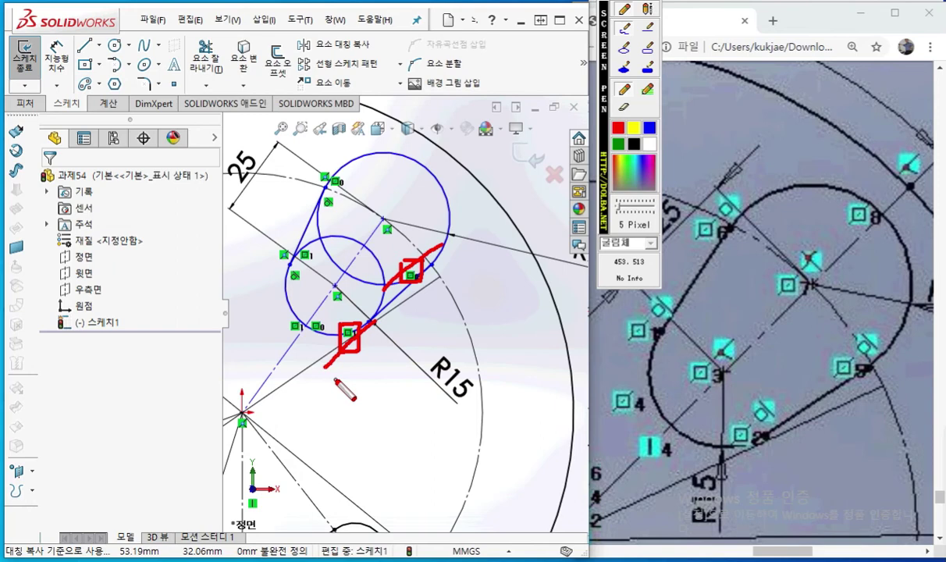
pyautogui.press('Escape')
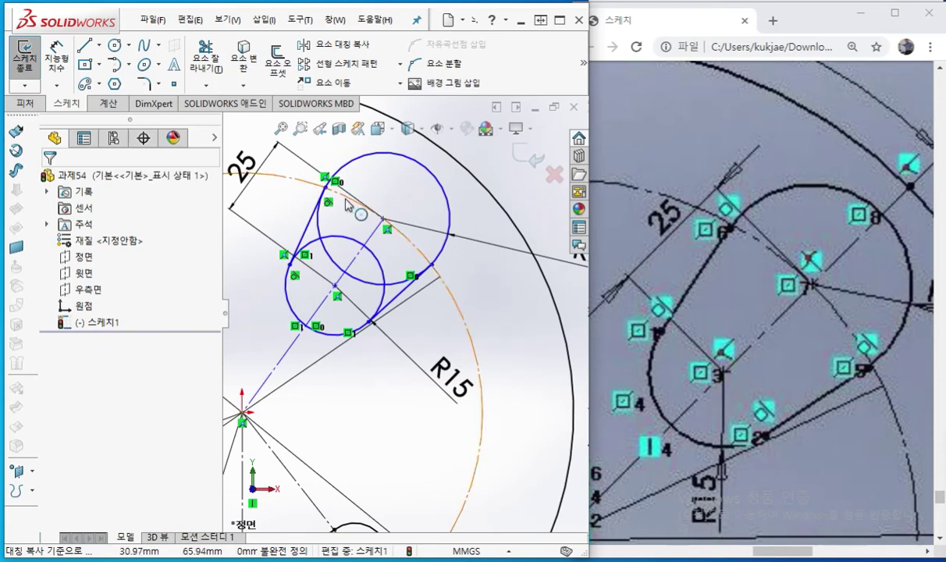
# Power-trim the inner arcs of the R20 and R15 circles between their left crossing point and the slot's centerline
pyautogui.scroll(-3, 359, 209)
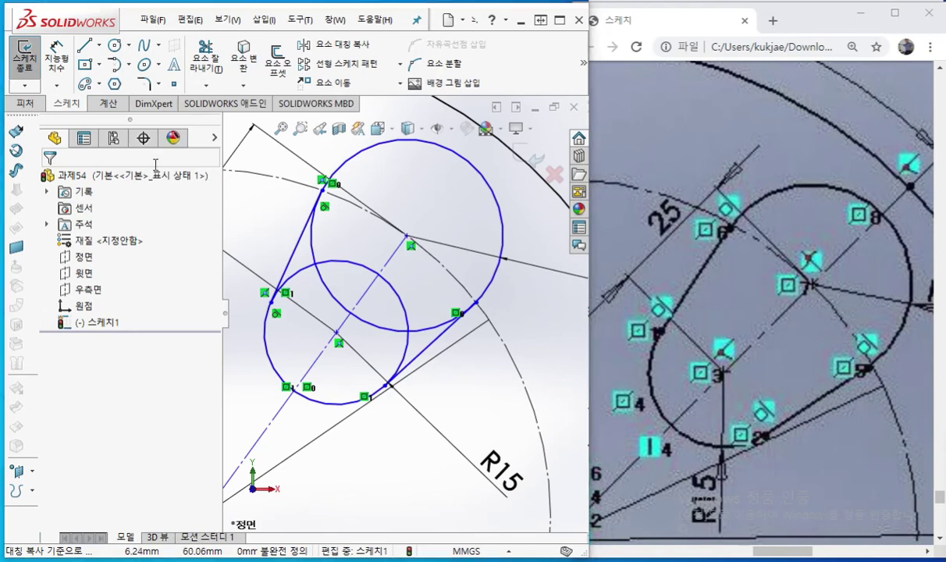
pyautogui.press('F12')
pyautogui.moveTo(230, 76)
pyautogui.mouseDown()
pyautogui.moveTo(178, 67)
pyautogui.moveTo(221, 58)
pyautogui.moveTo(224, 81)
pyautogui.mouseUp()
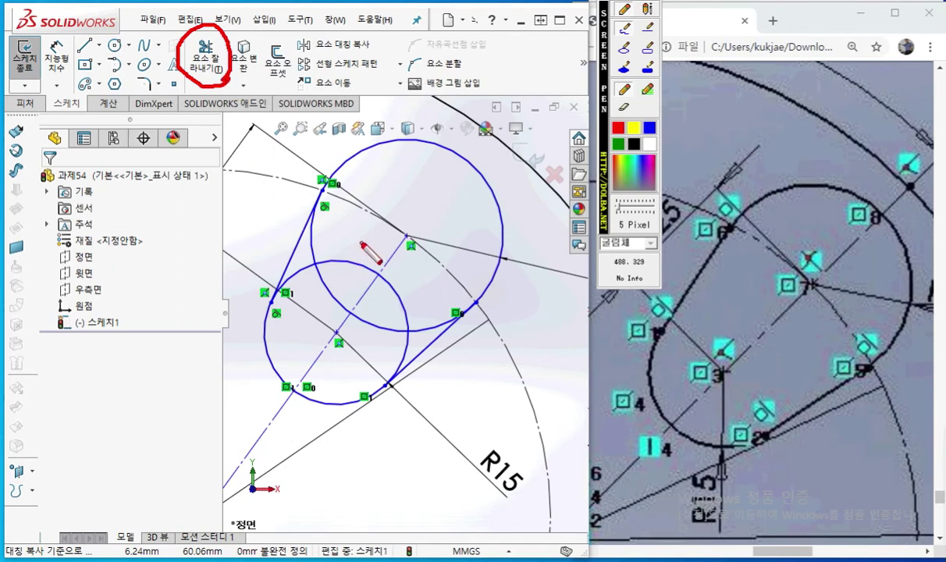
pyautogui.moveTo(363, 245); pyautogui.dragTo(321, 319)
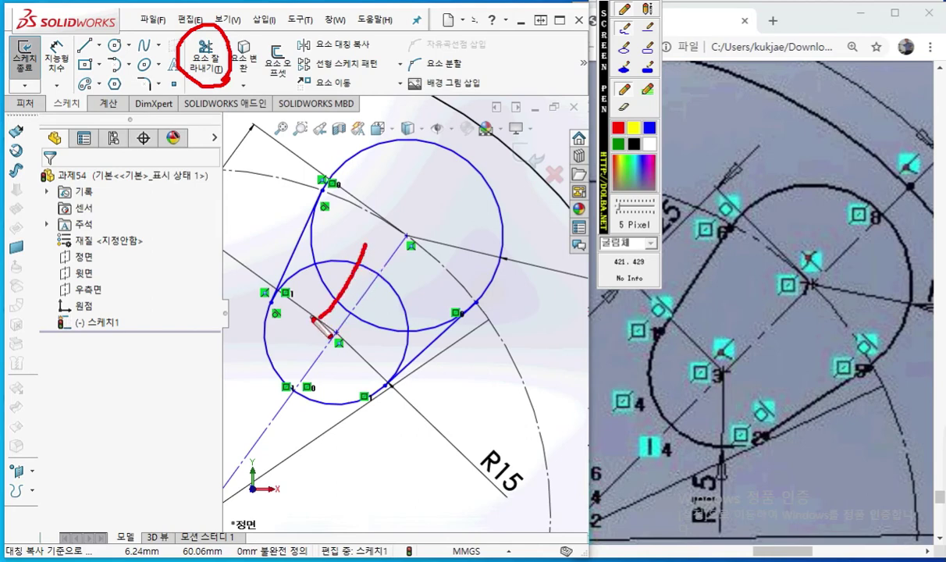
pyautogui.moveTo(318, 265); pyautogui.dragTo(350, 310)
pyautogui.moveTo(318, 265)
pyautogui.mouseDown()
pyautogui.moveTo(353, 264)
pyautogui.moveTo(391, 292)
pyautogui.mouseUp()
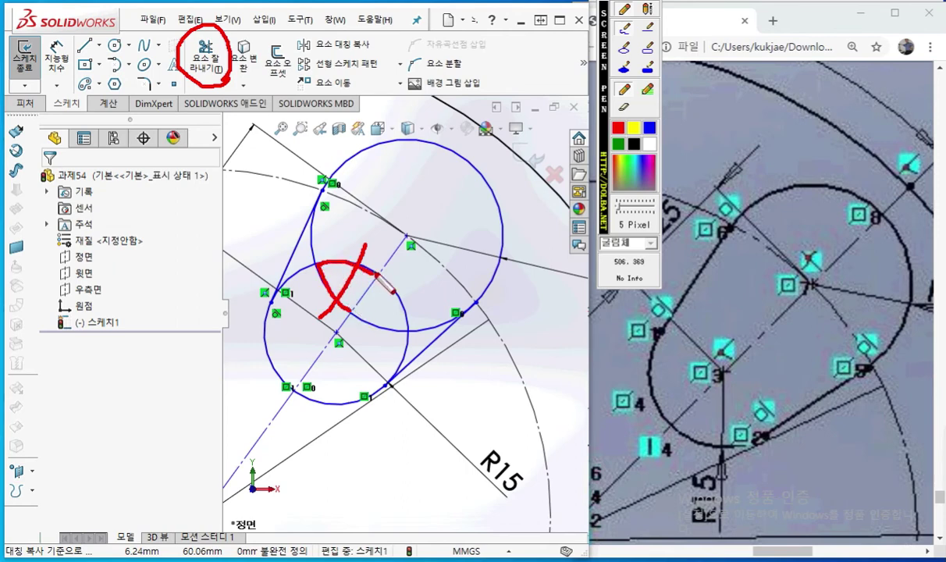
pyautogui.click(208, 61)
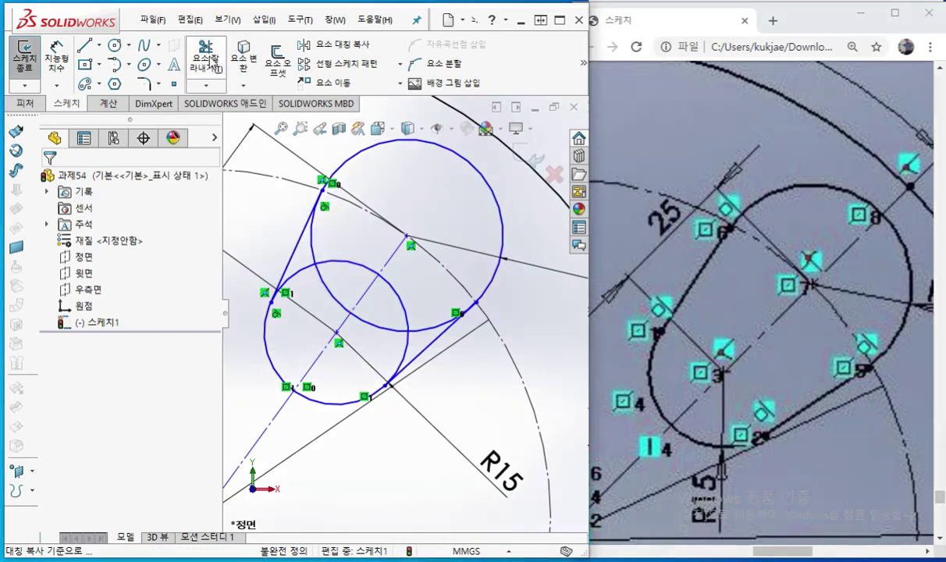
pyautogui.moveTo(359, 245); pyautogui.dragTo(317, 307)
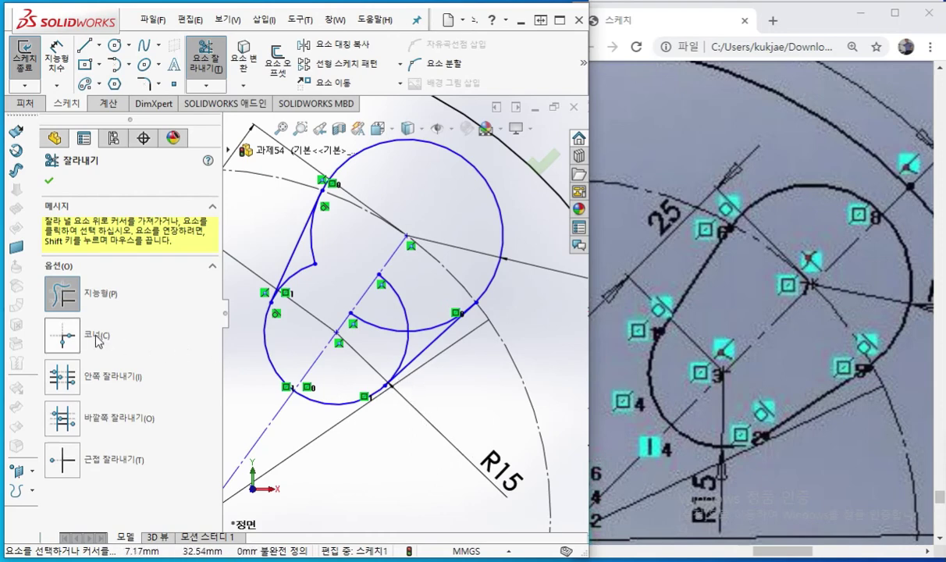
pyautogui.moveTo(110, 341)
pyautogui.mouseDown()
pyautogui.moveTo(74, 360)
pyautogui.moveTo(66, 312)
pyautogui.moveTo(119, 345)
pyautogui.moveTo(153, 315)
pyautogui.moveTo(149, 337)
pyautogui.moveTo(162, 341)
pyautogui.moveTo(149, 340)
pyautogui.moveTo(187, 326)
pyautogui.mouseUp()
pyautogui.moveTo(190, 302); pyautogui.dragTo(190, 353)
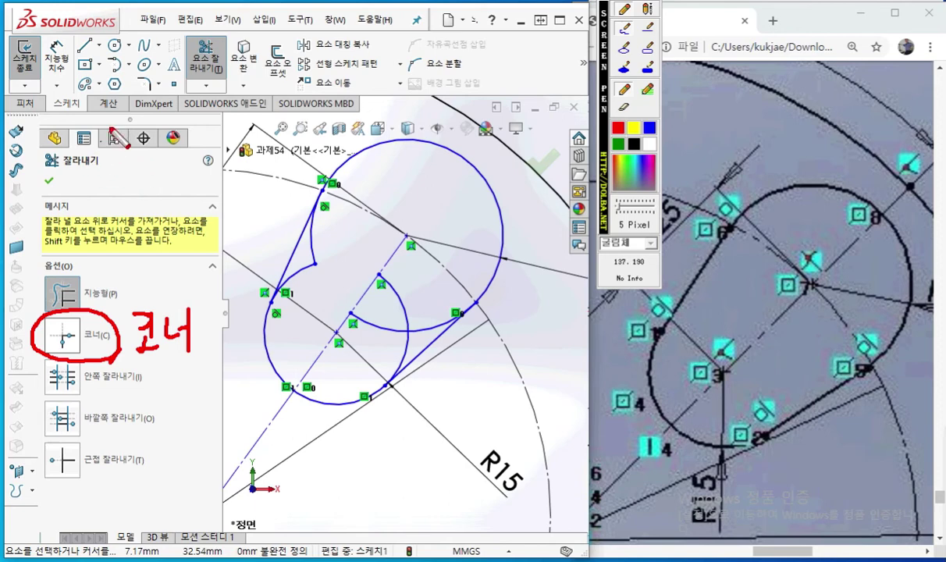
pyautogui.moveTo(86, 67); pyautogui.dragTo(156, 226)
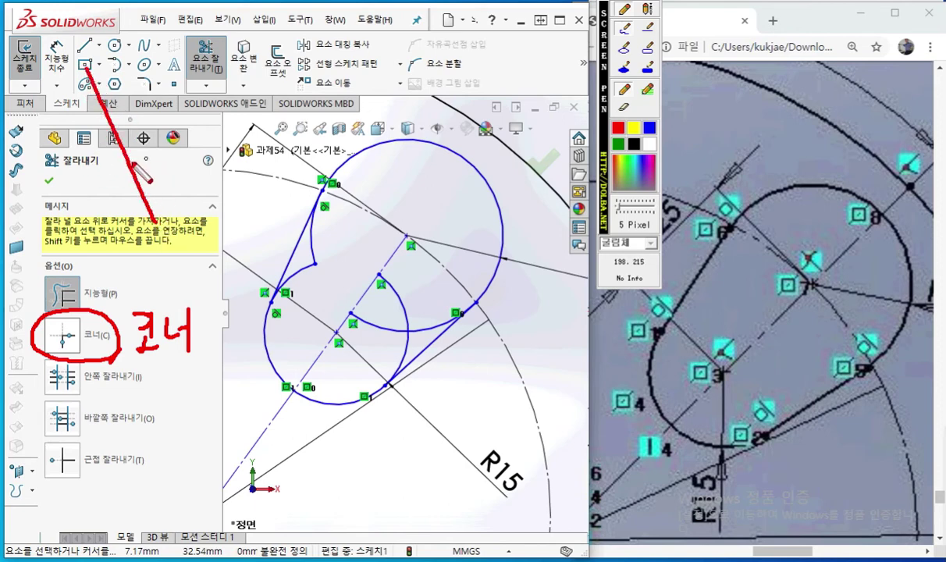
pyautogui.moveTo(125, 156); pyautogui.dragTo(189, 62)
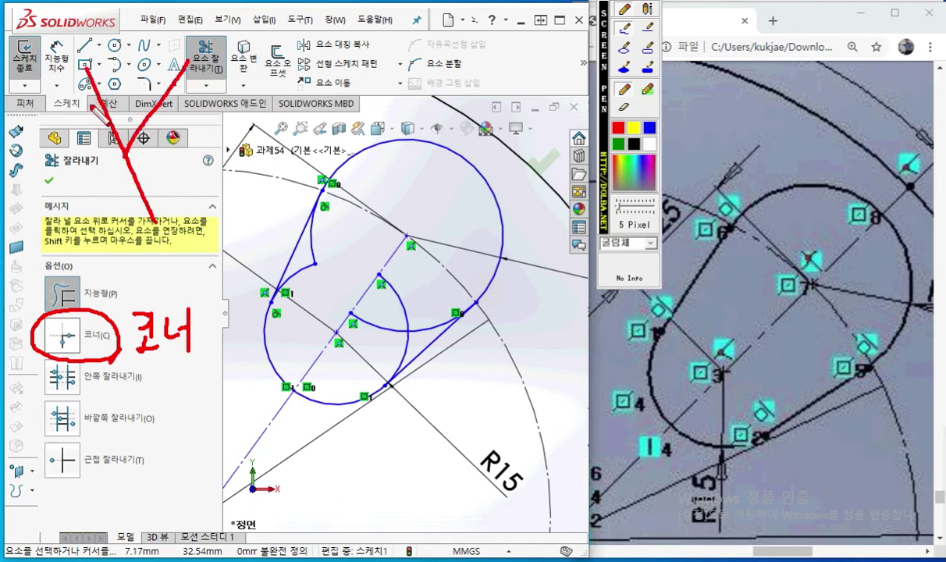
pyautogui.click(650, 129)
pyautogui.moveTo(195, 65)
pyautogui.mouseDown()
pyautogui.moveTo(129, 161)
pyautogui.moveTo(171, 249)
pyautogui.mouseUp()
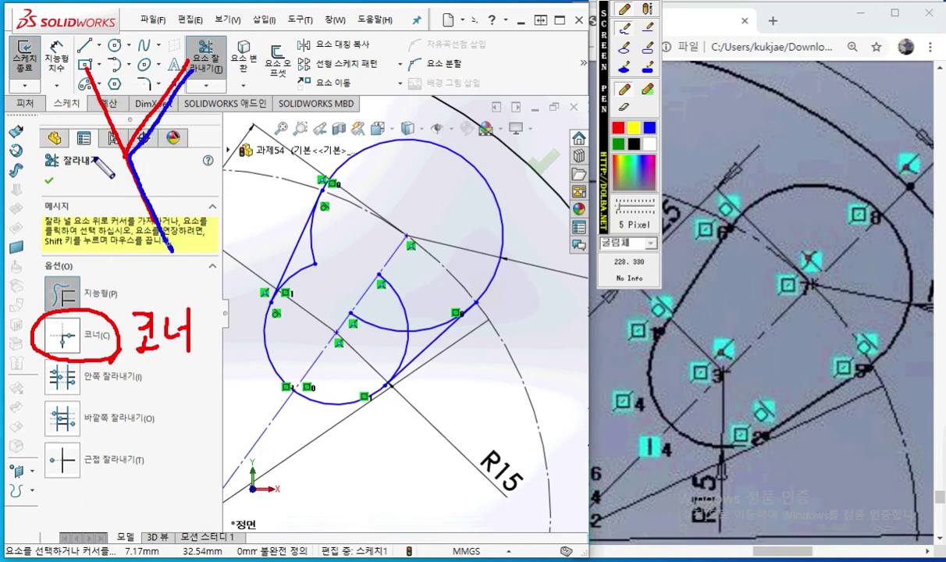
pyautogui.moveTo(115, 81)
pyautogui.mouseDown()
pyautogui.moveTo(101, 86)
pyautogui.moveTo(107, 95)
pyautogui.mouseUp()
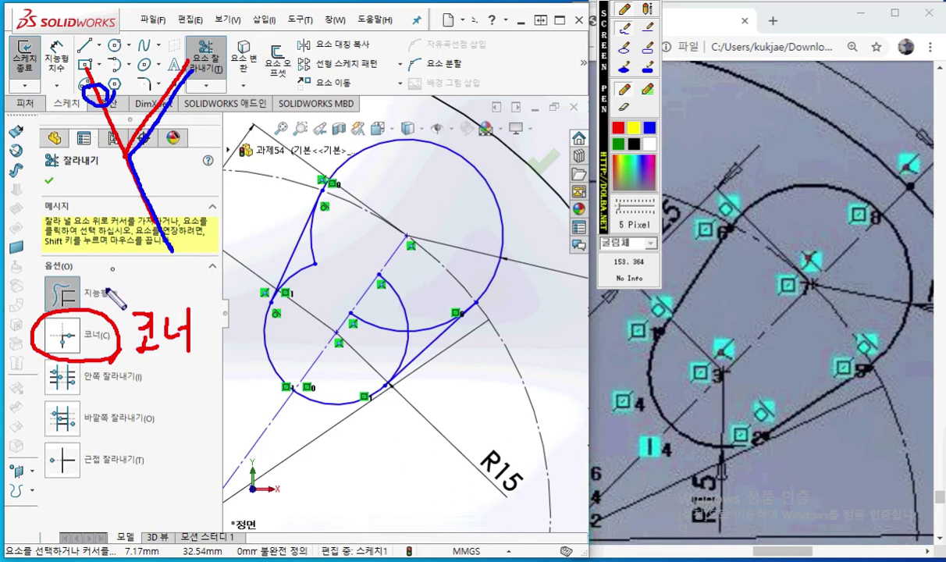
pyautogui.press('Escape')
# Corner-trim the R20 arc against the slot's upper-left side line, keeping the outer arc and the straight side
pyautogui.click(63, 335)
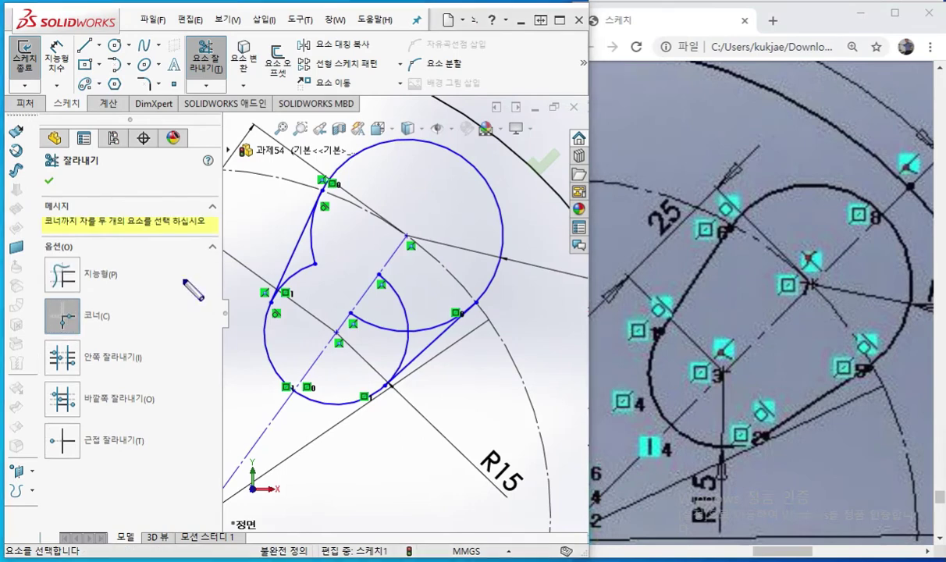
pyautogui.press('F2')
pyautogui.moveTo(107, 327)
pyautogui.mouseDown()
pyautogui.moveTo(102, 337)
pyautogui.moveTo(100, 279)
pyautogui.moveTo(117, 338)
pyautogui.mouseUp()
pyautogui.moveTo(334, 166)
pyautogui.mouseDown()
pyautogui.moveTo(396, 143)
pyautogui.moveTo(457, 188)
pyautogui.moveTo(460, 204)
pyautogui.mouseUp()
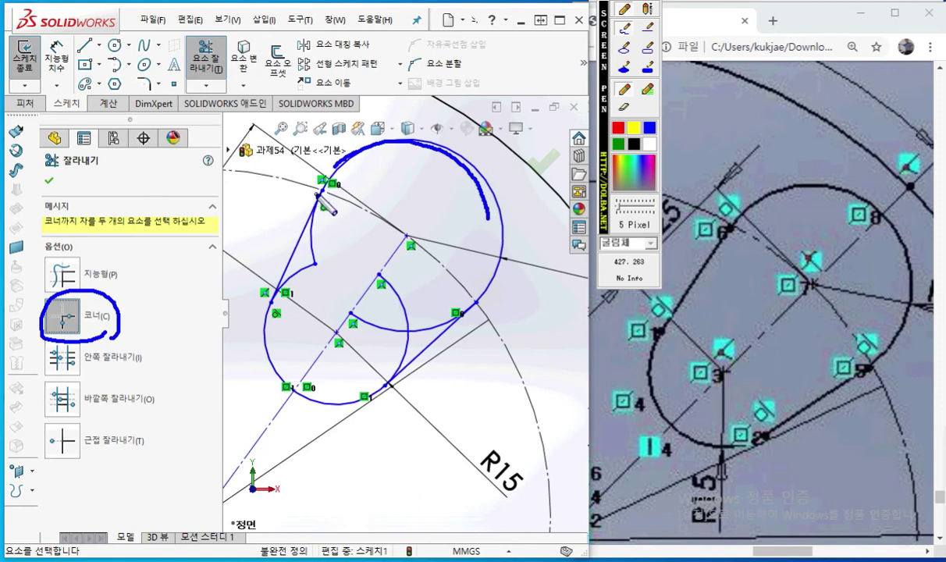
pyautogui.moveTo(320, 189); pyautogui.dragTo(275, 287)
pyautogui.moveTo(325, 222)
pyautogui.mouseDown()
pyautogui.moveTo(310, 238)
pyautogui.moveTo(322, 252)
pyautogui.mouseUp()
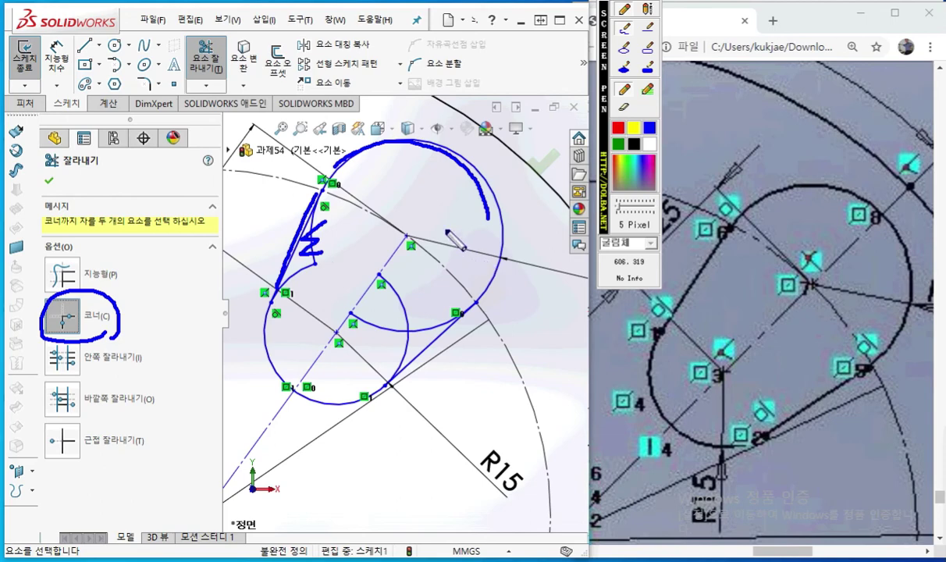
pyautogui.press('Escape')
pyautogui.click(432, 152)
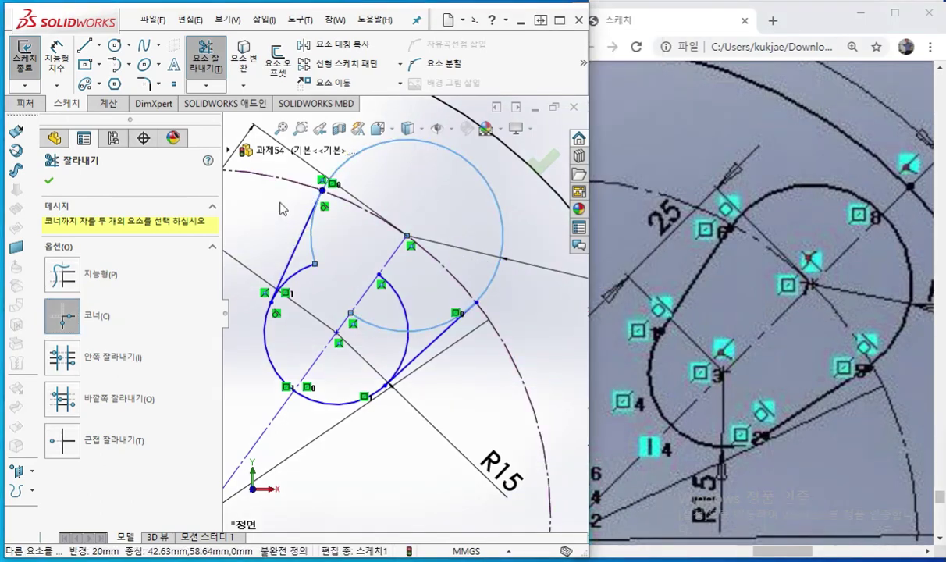
pyautogui.click(306, 241)
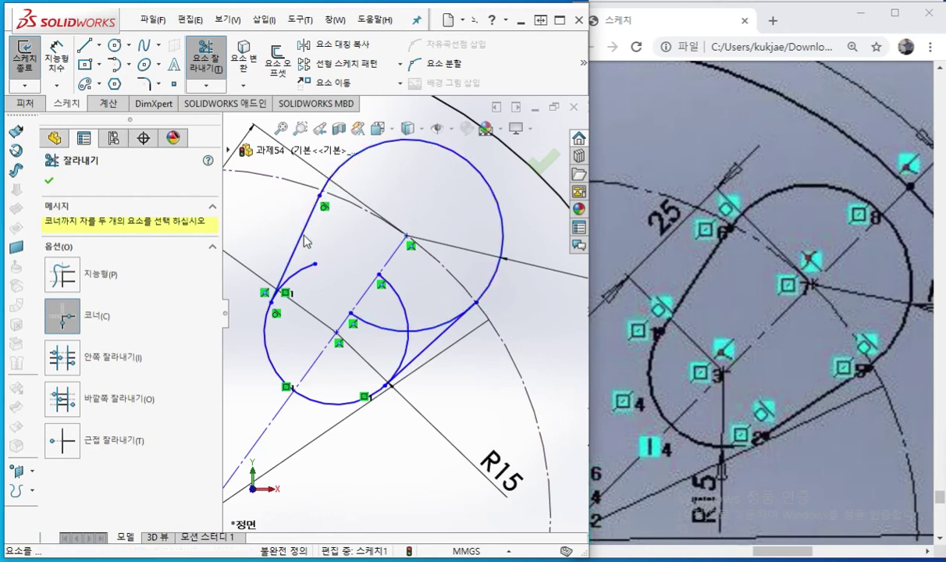
# Corner-trim the slot's upper-left side line with the R15 arc, removing the arc's leftover piece inside the slot
pyautogui.press('F12')
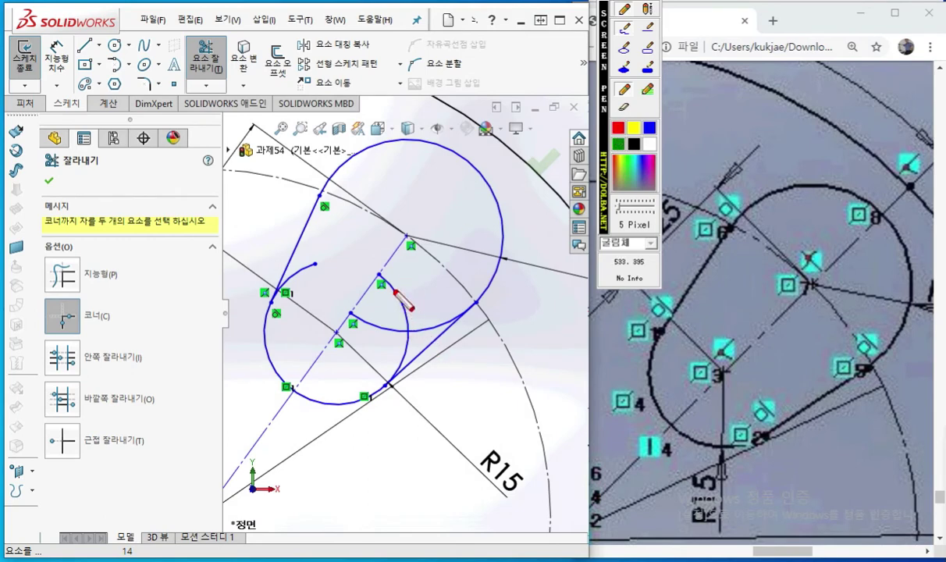
pyautogui.moveTo(389, 280)
pyautogui.mouseDown()
pyautogui.moveTo(387, 378)
pyautogui.moveTo(283, 382)
pyautogui.moveTo(305, 290)
pyautogui.moveTo(325, 278)
pyautogui.mouseUp()
pyautogui.moveTo(315, 190)
pyautogui.mouseDown()
pyautogui.moveTo(266, 335)
pyautogui.moveTo(301, 282)
pyautogui.moveTo(337, 273)
pyautogui.mouseUp()
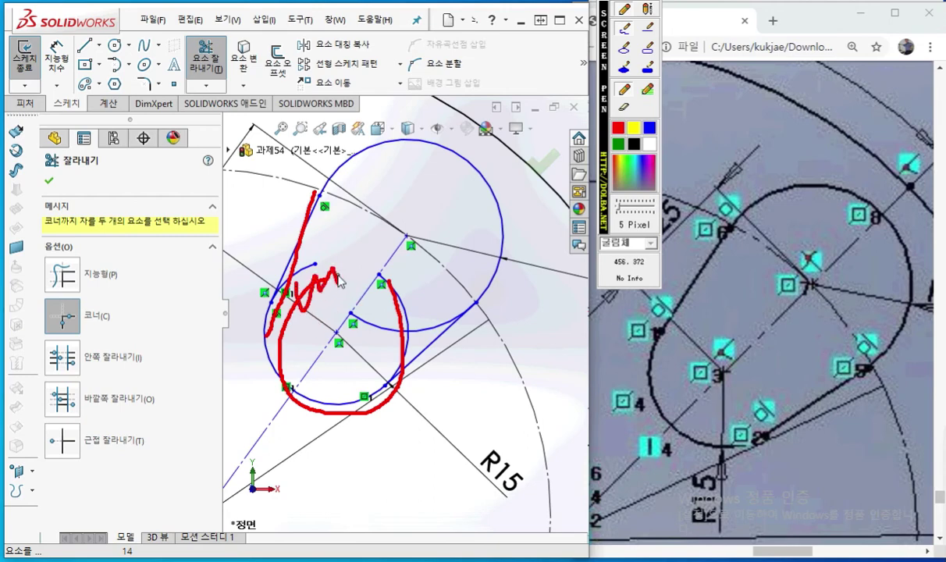
pyautogui.press('Escape')
pyautogui.click(296, 238)
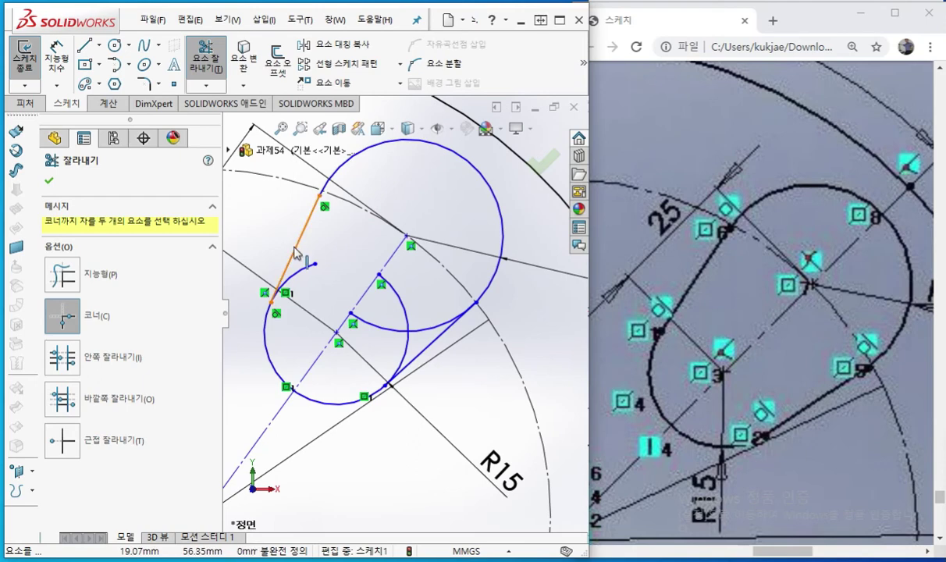
pyautogui.click(281, 377)
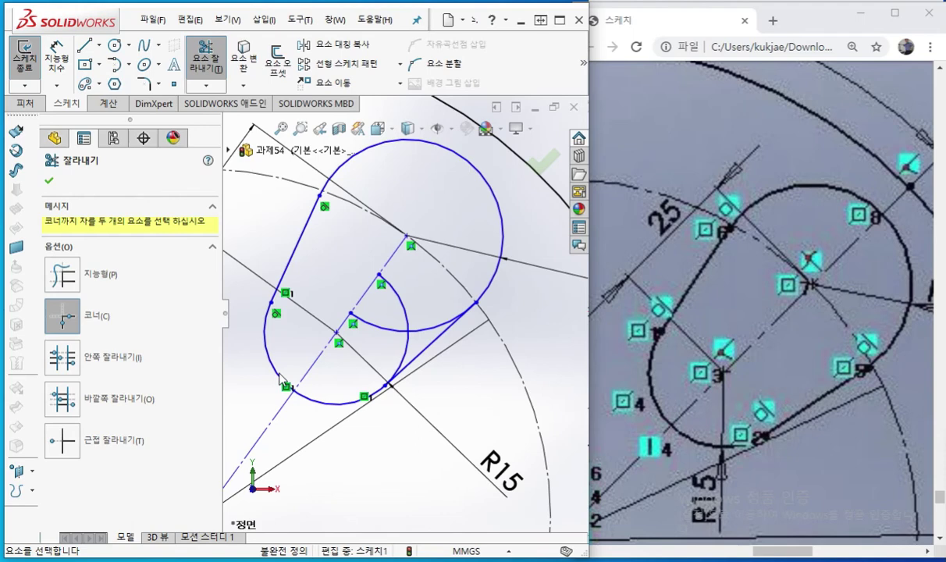
# Corner-trim the R15 arc with the slot's lower-right side line, keeping the arc's outer portion
pyautogui.press('F12')
pyautogui.moveTo(269, 304)
pyautogui.mouseDown()
pyautogui.moveTo(263, 337)
pyautogui.moveTo(282, 384)
pyautogui.moveTo(332, 401)
pyautogui.moveTo(372, 384)
pyautogui.moveTo(404, 351)
pyautogui.moveTo(380, 277)
pyautogui.mouseUp()
pyautogui.moveTo(490, 299); pyautogui.dragTo(384, 383)
pyautogui.moveTo(400, 273)
pyautogui.mouseDown()
pyautogui.moveTo(383, 287)
pyautogui.moveTo(406, 347)
pyautogui.mouseUp()
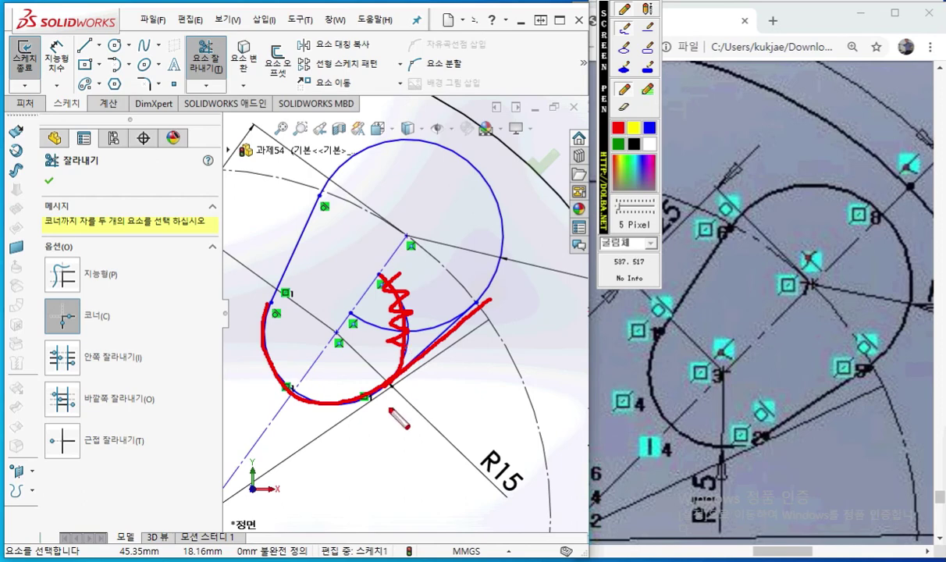
pyautogui.press('Escape')
pyautogui.click(347, 404)
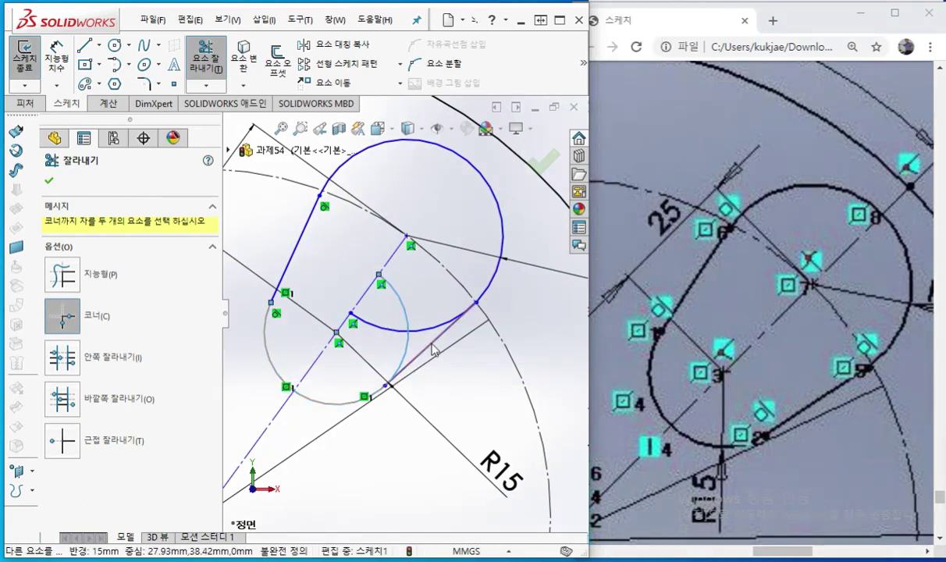
pyautogui.click(431, 344)
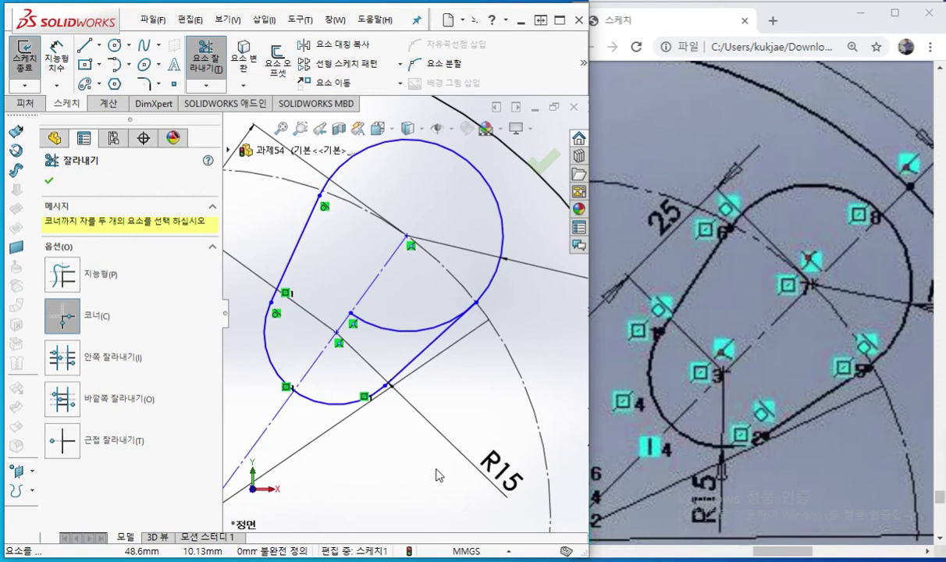
# Corner-trim the R20 arc with the slot's lower-right side line to close the slot outline, and finish trimming
pyautogui.click(503, 212)
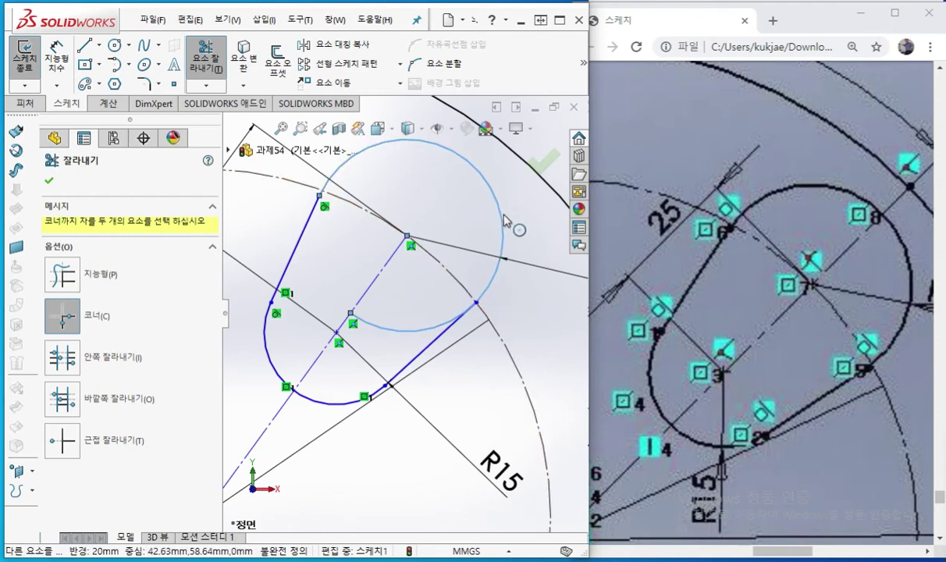
pyautogui.click(432, 343)
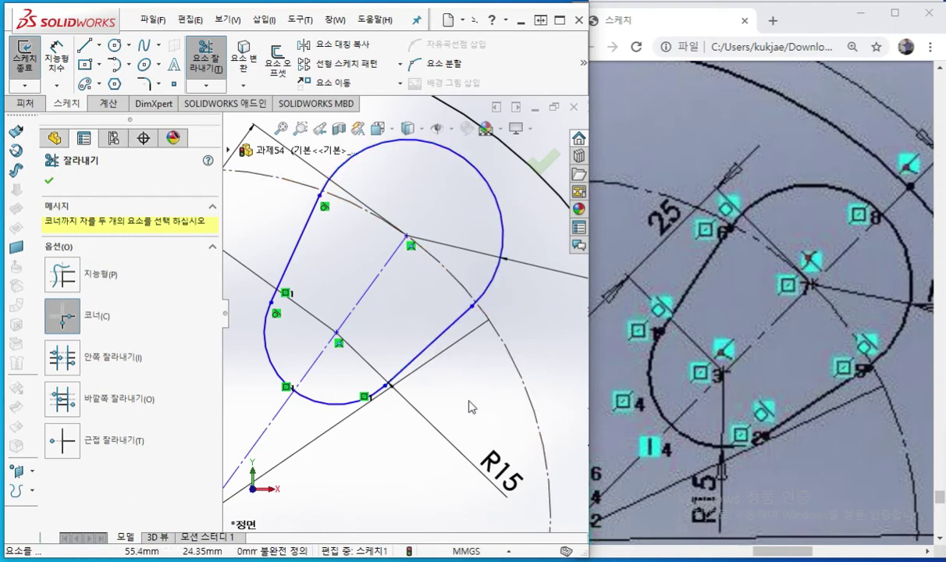
pyautogui.press('Escape')
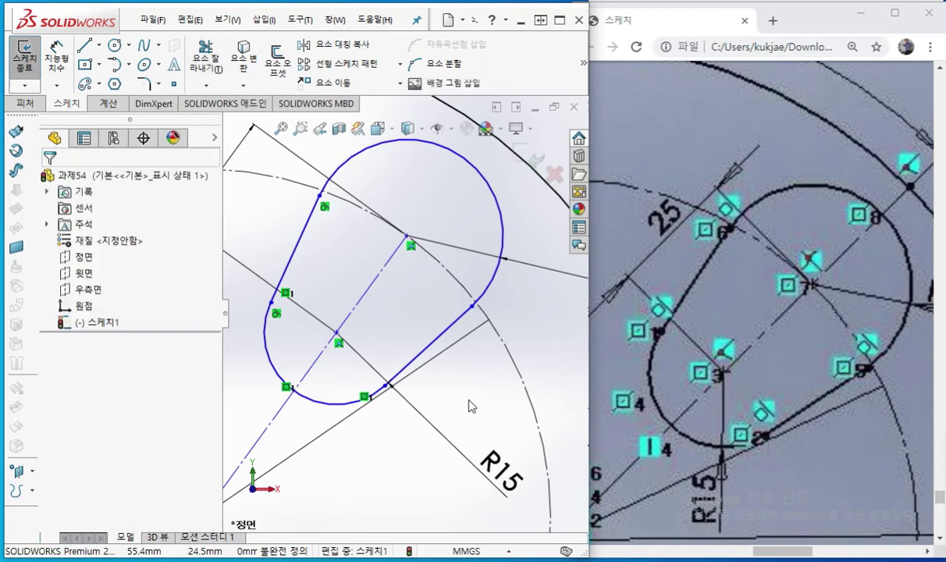
pyautogui.moveTo(455, 385)
pyautogui.keyDown('ctrl'); pyautogui.mouseDown(button='middle')
pyautogui.moveTo(480, 411)
pyautogui.moveTo(497, 403)
pyautogui.moveTo(466, 388)
pyautogui.moveTo(488, 393)
pyautogui.mouseUp(button='middle'); pyautogui.keyUp('ctrl')
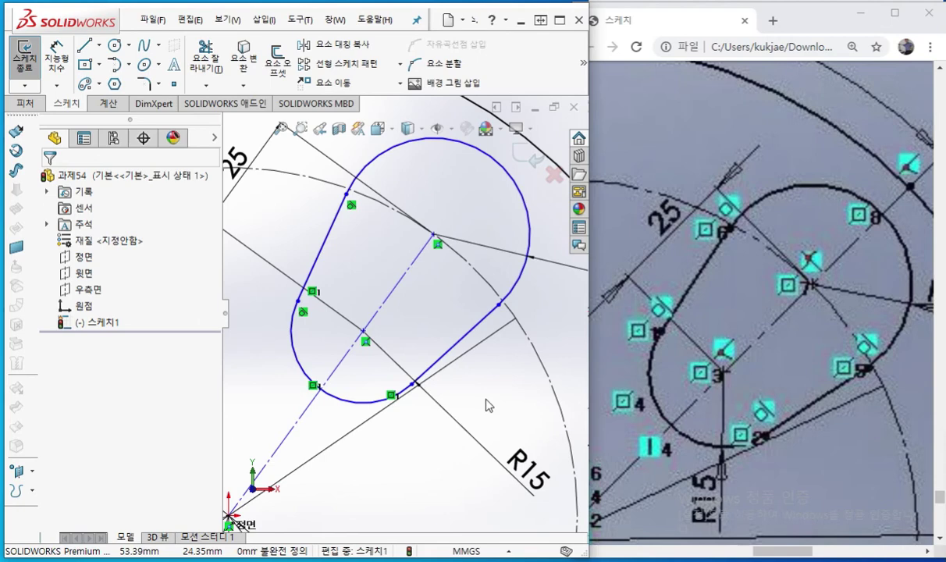
pyautogui.press('F12')
pyautogui.moveTo(481, 292)
pyautogui.mouseDown()
pyautogui.moveTo(481, 315)
pyautogui.moveTo(510, 316)
pyautogui.moveTo(486, 291)
pyautogui.moveTo(481, 333)
pyautogui.mouseUp()
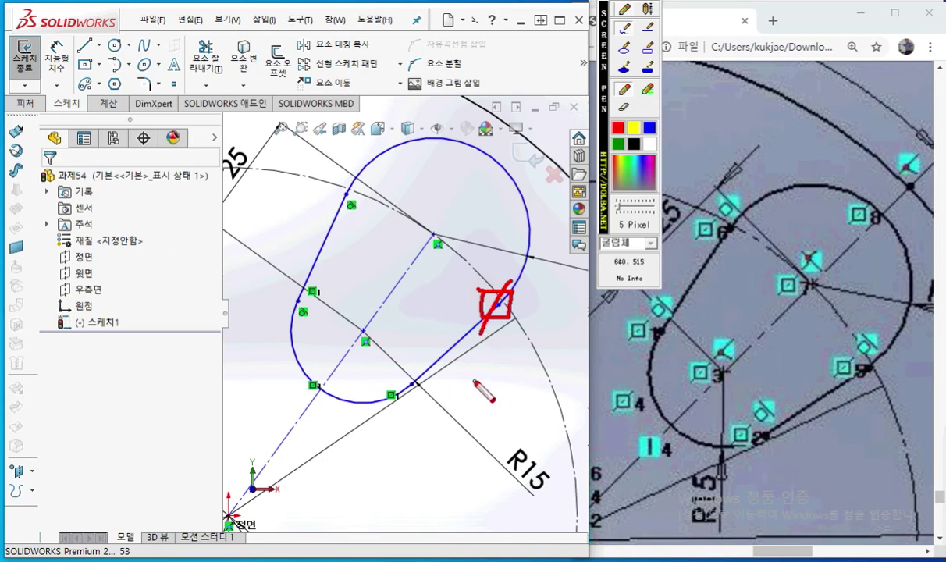
pyautogui.press('Escape')
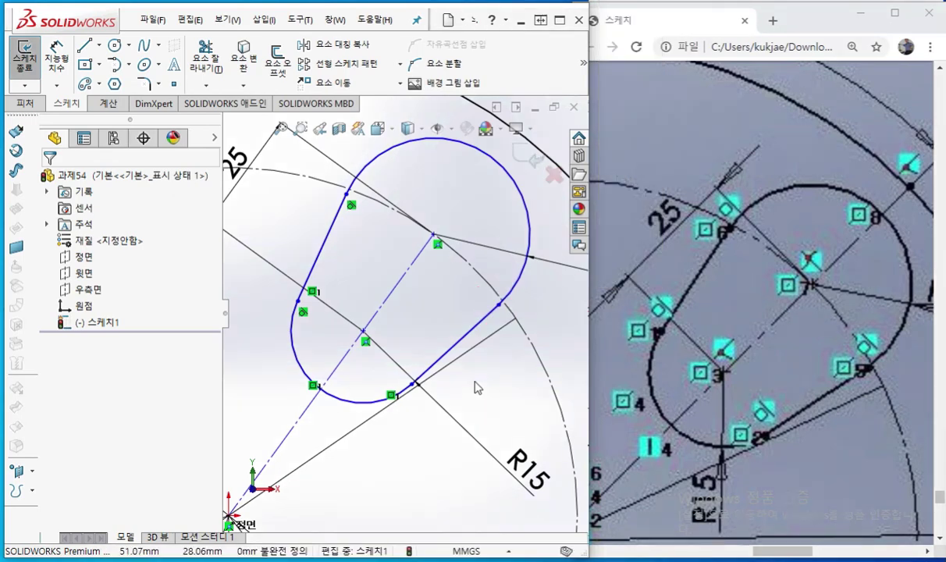
# Examine the full reference drawing for the angle between the tapered slot's centerline and the plate's vertical centerline
pyautogui.scroll(3, 476, 386)
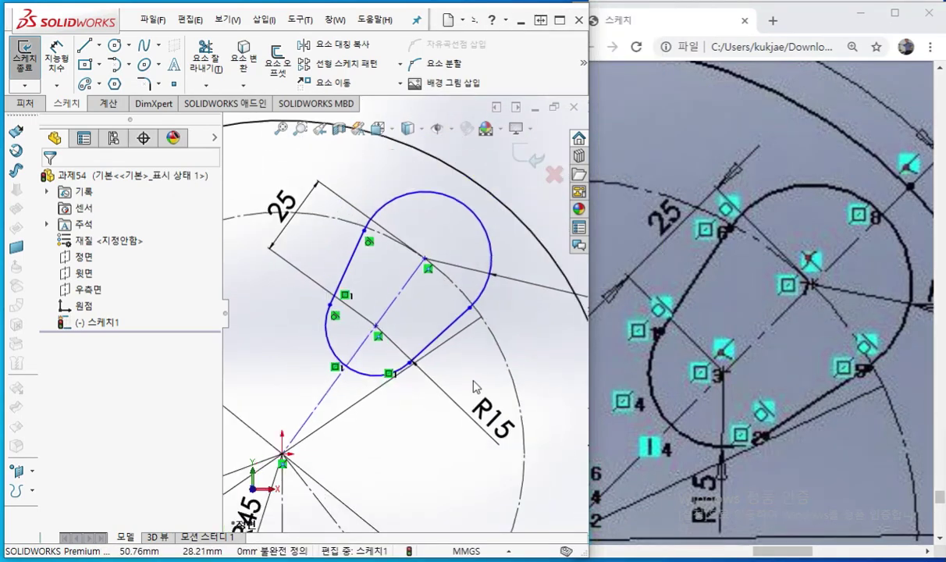
pyautogui.scroll(2, 473, 384)
pyautogui.moveTo(462, 402)
pyautogui.keyDown('ctrl'); pyautogui.mouseDown(button='middle')
pyautogui.moveTo(458, 317)
pyautogui.moveTo(459, 328)
pyautogui.mouseUp(button='middle'); pyautogui.keyUp('ctrl')
pyautogui.click(810, 20)
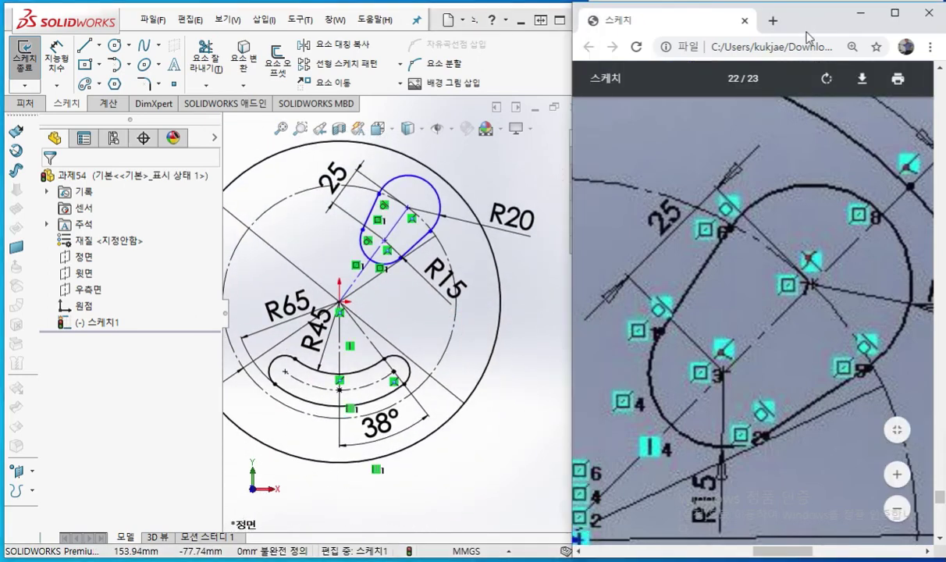
pyautogui.keyDown('ctrl'); pyautogui.scroll(-4, 771, 243); pyautogui.keyUp('ctrl')
pyautogui.keyDown('ctrl'); pyautogui.scroll(-2, 782, 286); pyautogui.keyUp('ctrl')
pyautogui.press('F12')
pyautogui.moveTo(777, 162)
pyautogui.mouseDown()
pyautogui.moveTo(777, 189)
pyautogui.moveTo(794, 192)
pyautogui.mouseUp()
pyautogui.moveTo(797, 156)
pyautogui.mouseDown()
pyautogui.moveTo(770, 206)
pyautogui.moveTo(797, 206)
pyautogui.moveTo(848, 175)
pyautogui.mouseUp()
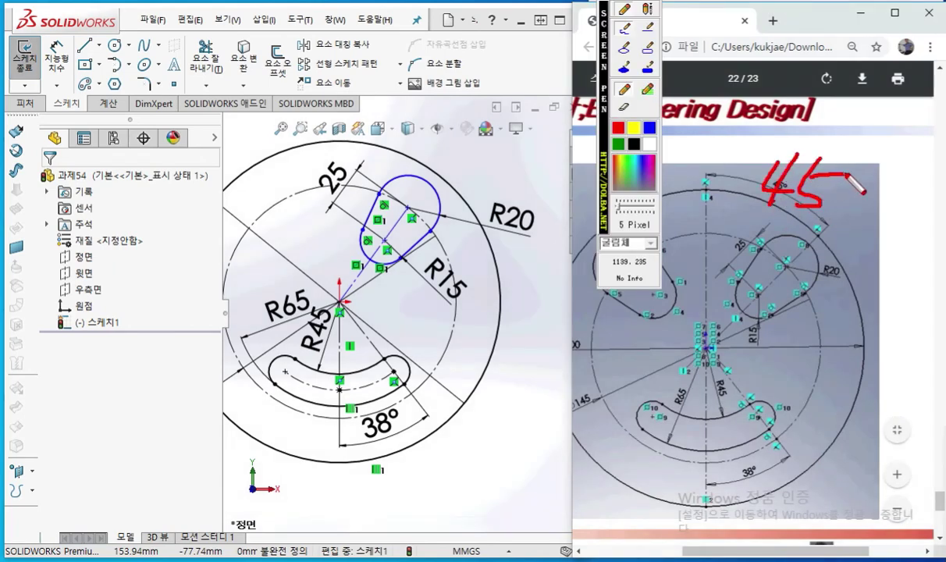
pyautogui.moveTo(418, 179)
pyautogui.mouseDown()
pyautogui.moveTo(341, 303)
pyautogui.moveTo(338, 472)
pyautogui.mouseUp()
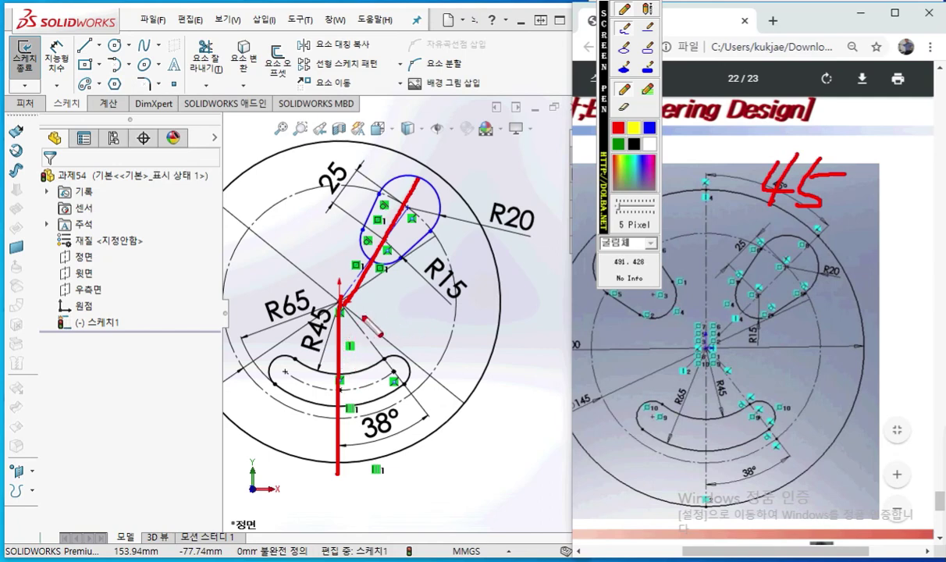
pyautogui.moveTo(338, 255)
pyautogui.mouseDown()
pyautogui.moveTo(336, 113)
pyautogui.moveTo(412, 134)
pyautogui.moveTo(402, 181)
pyautogui.mouseUp()
pyautogui.moveTo(380, 101)
pyautogui.mouseDown()
pyautogui.moveTo(396, 136)
pyautogui.moveTo(373, 133)
pyautogui.moveTo(384, 130)
pyautogui.moveTo(391, 142)
pyautogui.mouseUp()
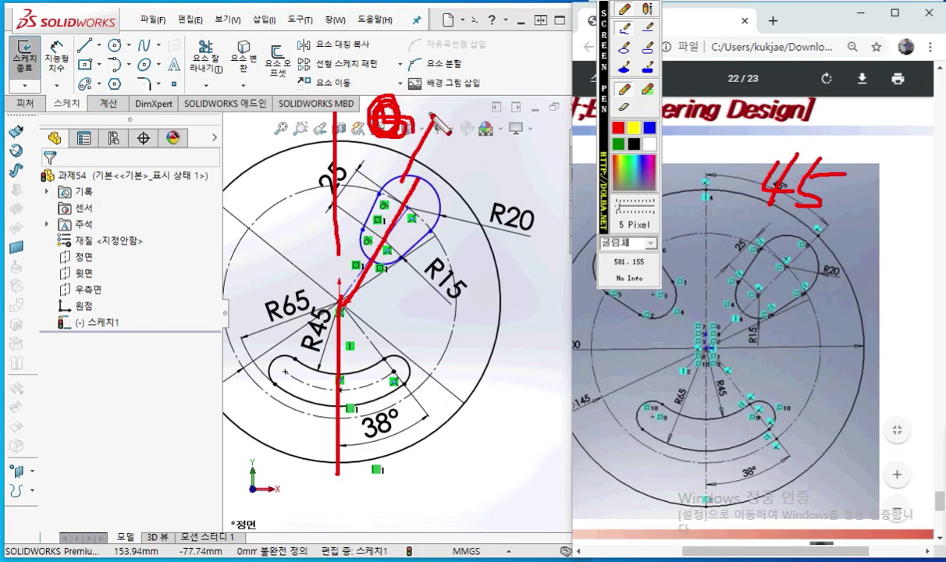
# Dimension the angle between the slot's slanted centerline and the vertical centerline above the plate, and set it to 45°
pyautogui.press('Escape')
pyautogui.click(515, 174)
pyautogui.rightClick(521, 178)
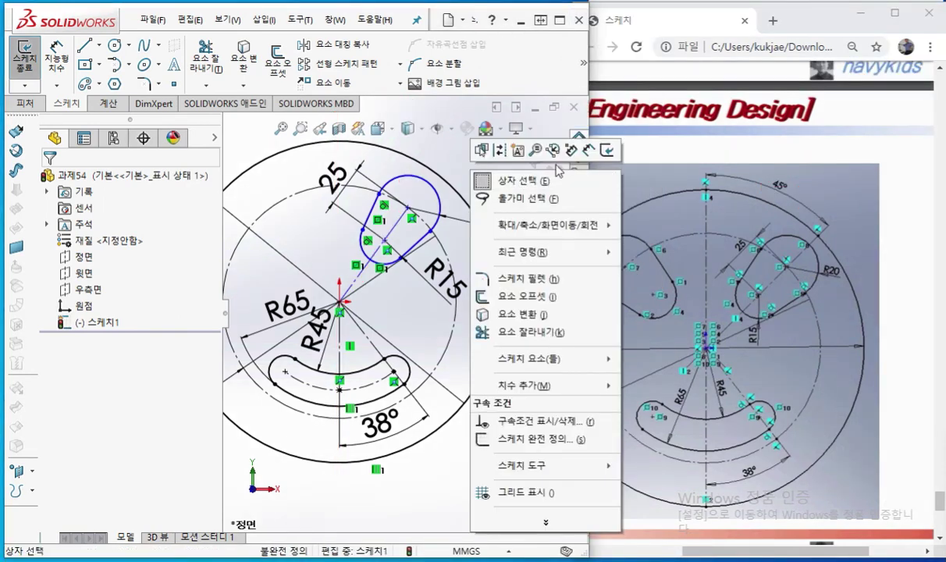
pyautogui.click(557, 151)
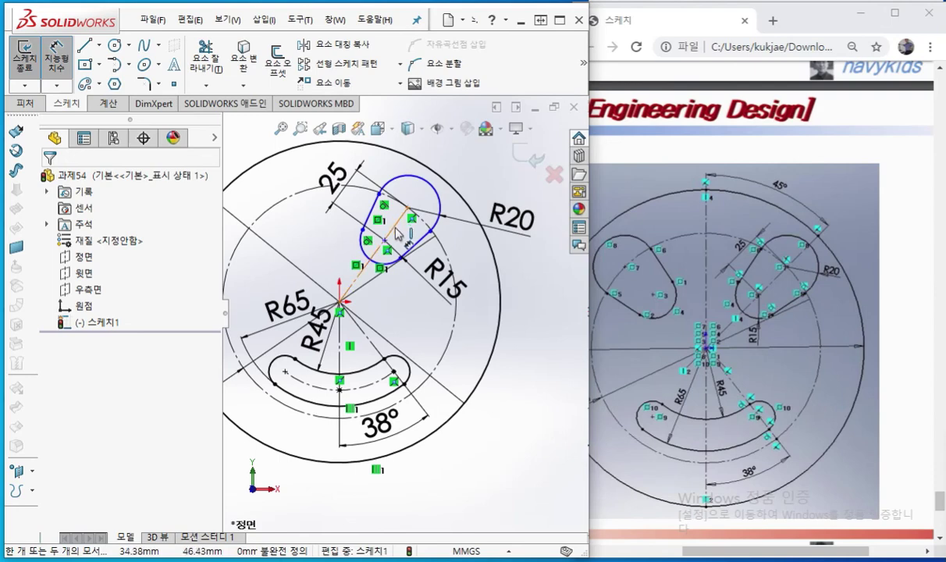
pyautogui.click(395, 225)
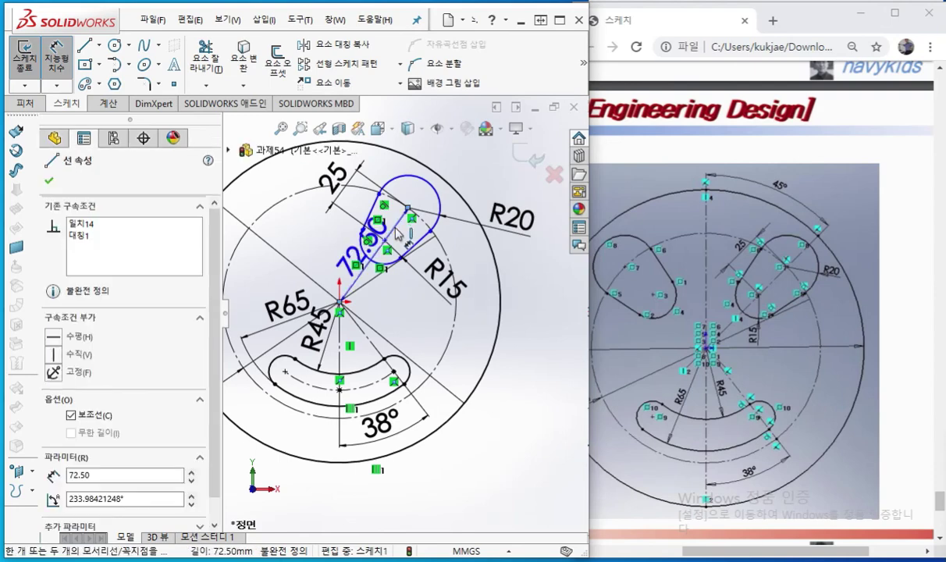
pyautogui.click(340, 359)
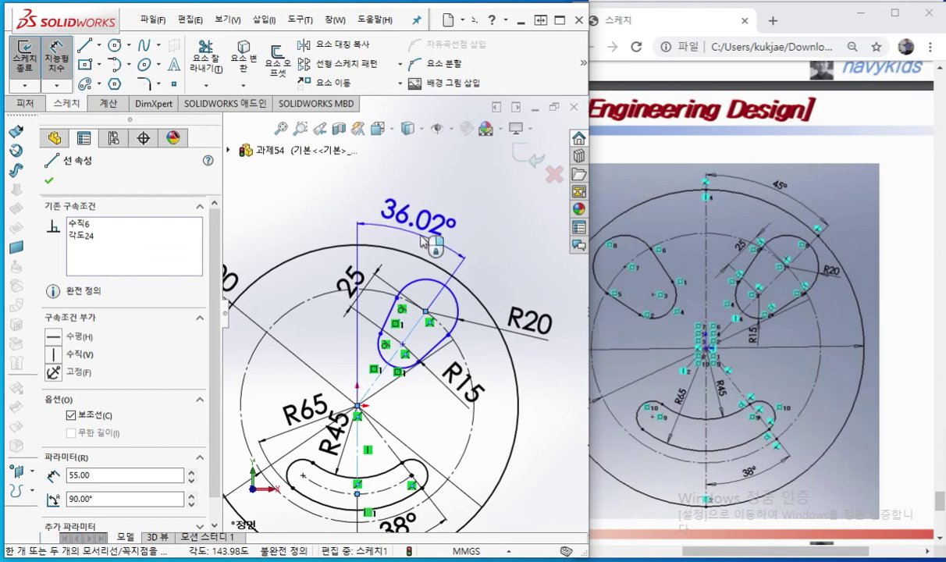
pyautogui.click(428, 238)
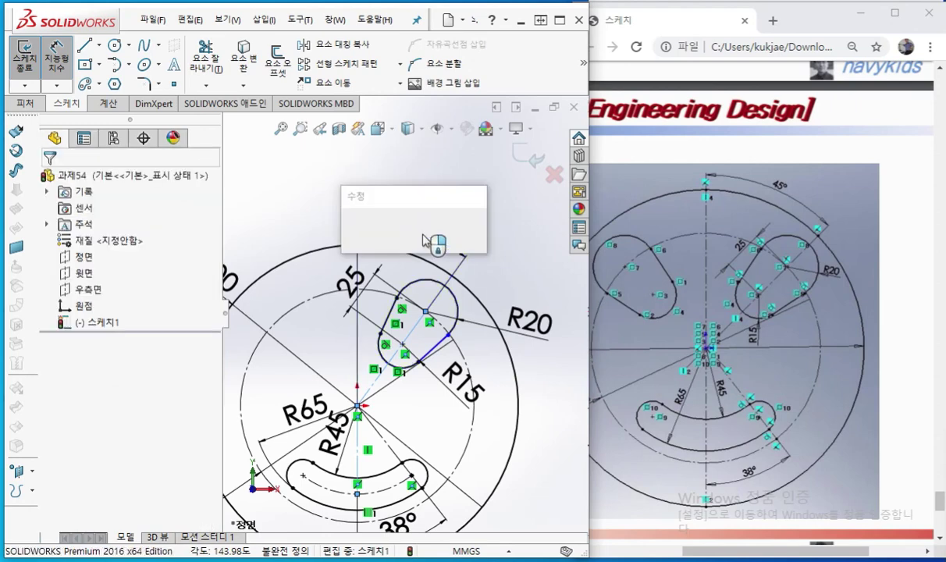
pyautogui.write('45')
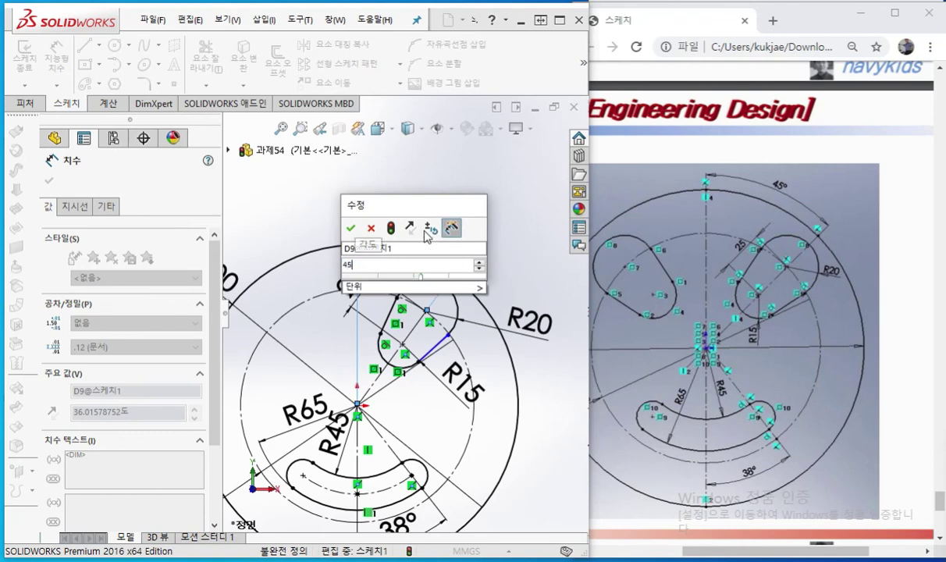
pyautogui.press('Return')
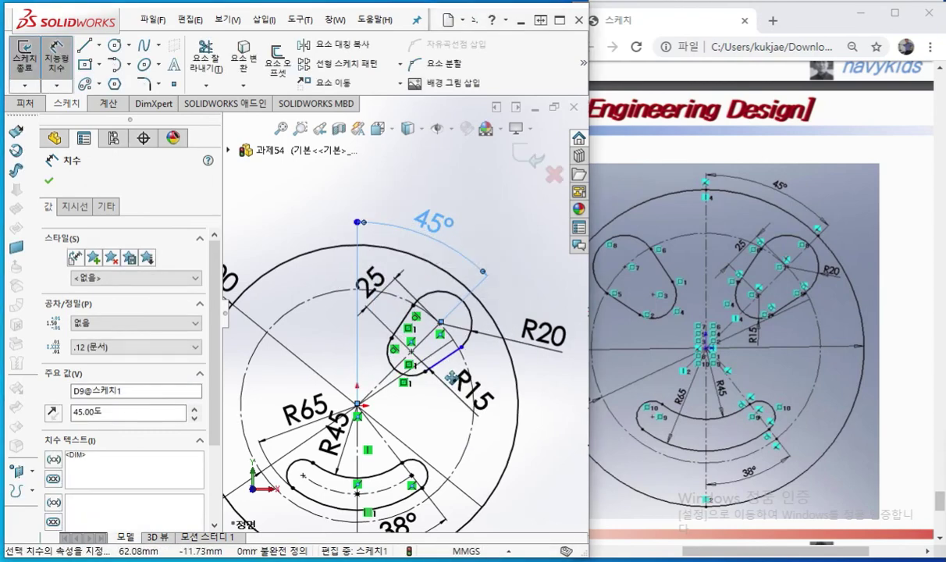
# Maximize the SOLIDWORKS window and examine the tapered slot's lower-right side line and its relation to the R15 arc
pyautogui.scroll(-3, 456, 314)
pyautogui.scroll(-1, 380, 305)
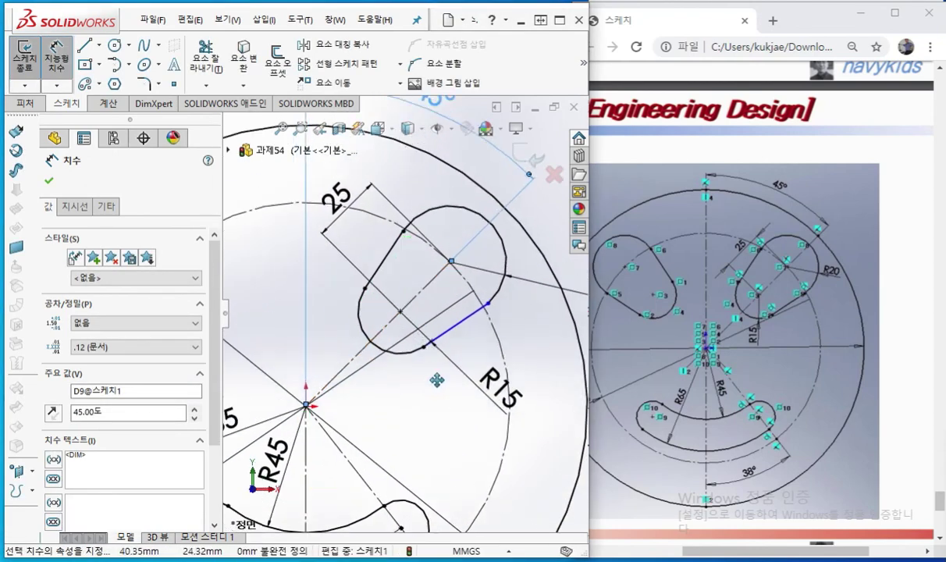
pyautogui.keyDown('ctrl'); pyautogui.moveTo(428, 359); pyautogui.dragTo(461, 443, button='middle'); pyautogui.keyUp('ctrl')
pyautogui.click(559, 20)
pyautogui.scroll(-1, 709, 411)
pyautogui.moveTo(725, 361)
pyautogui.keyDown('ctrl'); pyautogui.mouseDown(button='middle')
pyautogui.moveTo(692, 414)
pyautogui.moveTo(677, 384)
pyautogui.mouseUp(button='middle'); pyautogui.keyUp('ctrl')
pyautogui.press('F2')
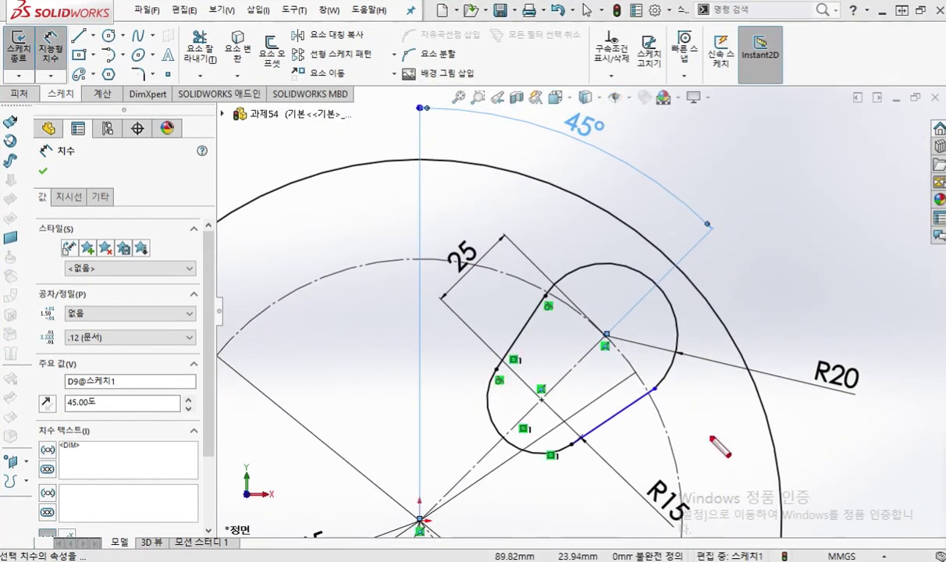
pyautogui.moveTo(606, 172); pyautogui.dragTo(857, 252)
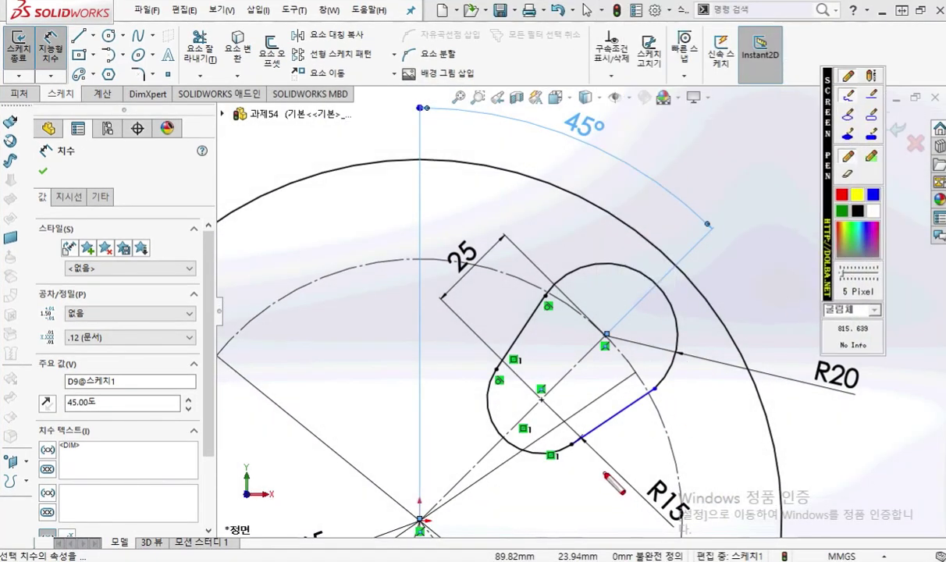
pyautogui.moveTo(659, 400); pyautogui.dragTo(583, 445)
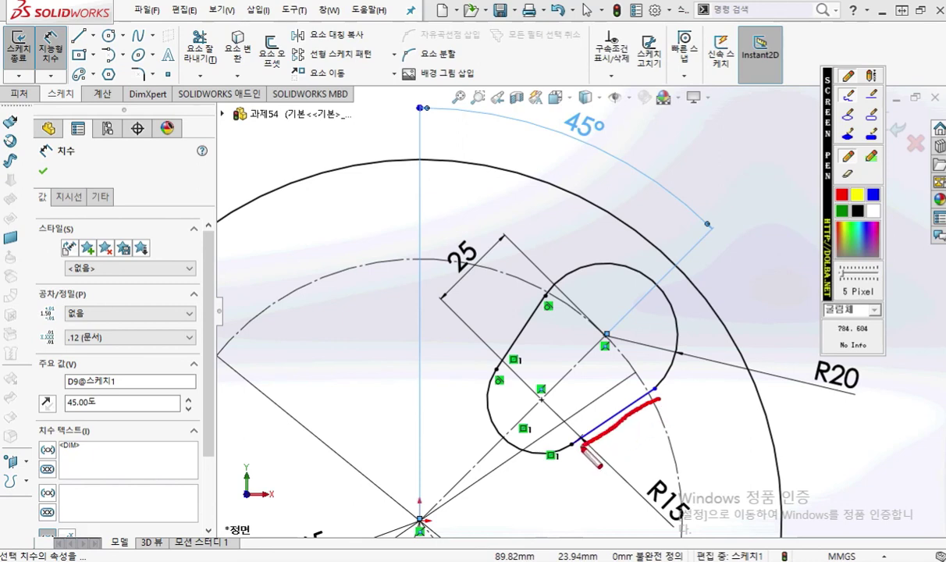
pyautogui.moveTo(569, 447)
pyautogui.mouseDown()
pyautogui.moveTo(539, 451)
pyautogui.moveTo(567, 473)
pyautogui.mouseUp()
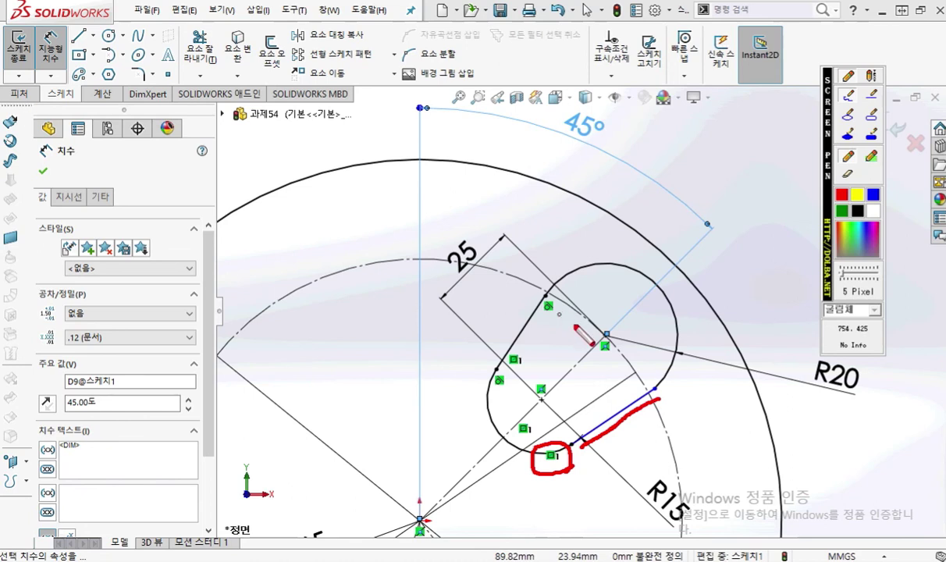
pyautogui.press('Escape')
pyautogui.press('F12')
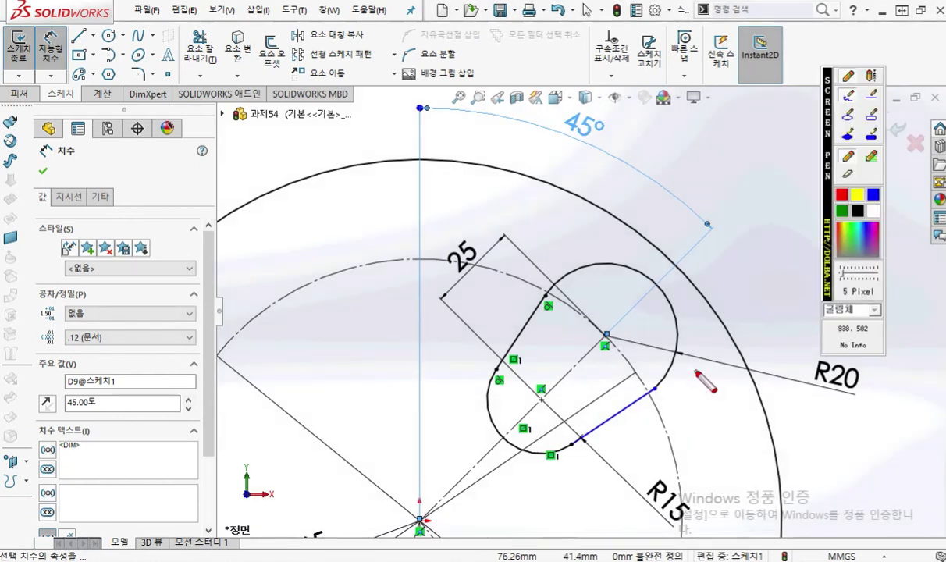
pyautogui.moveTo(571, 352)
pyautogui.mouseDown()
pyautogui.moveTo(599, 377)
pyautogui.moveTo(579, 380)
pyautogui.mouseUp()
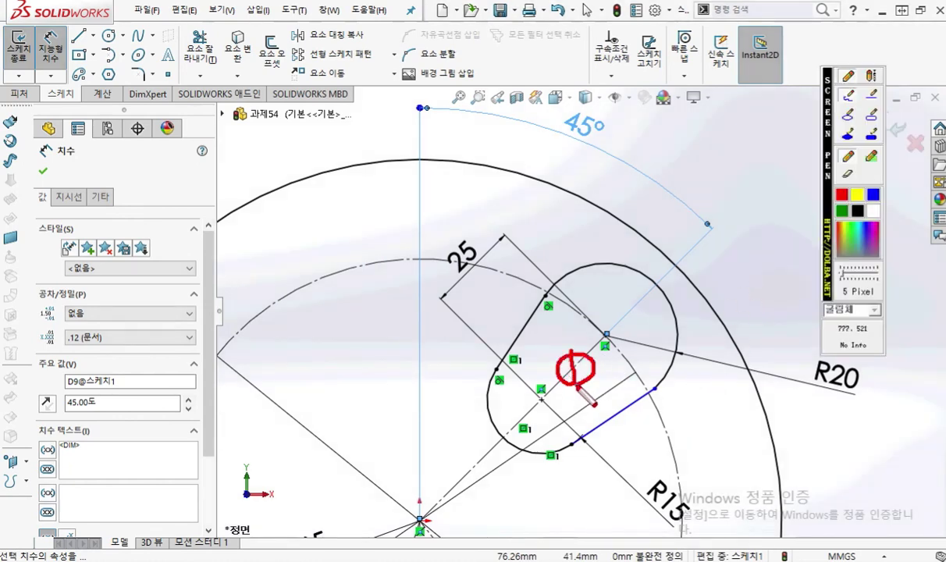
pyautogui.moveTo(553, 298); pyautogui.dragTo(544, 304)
pyautogui.moveTo(662, 395)
pyautogui.mouseDown()
pyautogui.moveTo(662, 388)
pyautogui.moveTo(661, 399)
pyautogui.mouseUp()
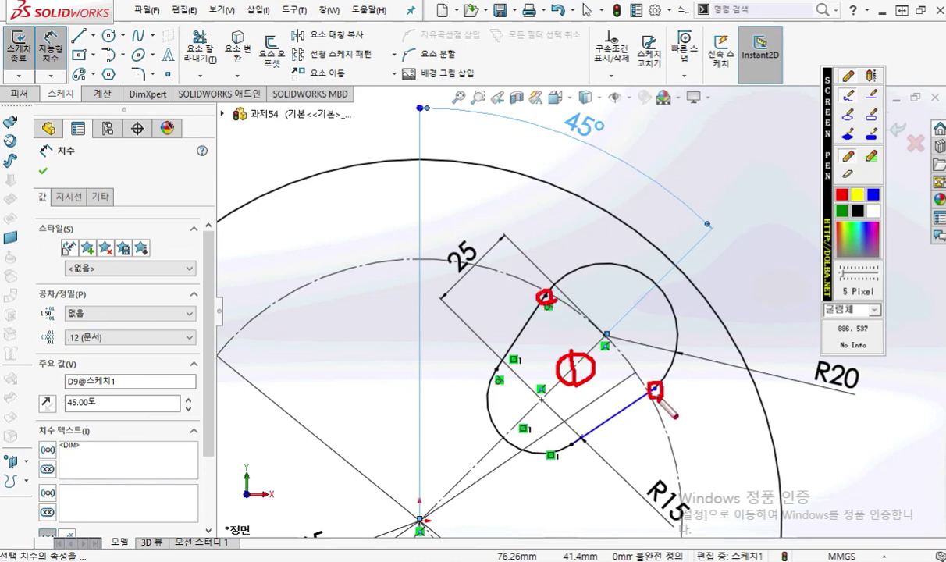
pyautogui.moveTo(512, 296); pyautogui.dragTo(529, 306)
pyautogui.moveTo(677, 383); pyautogui.dragTo(672, 409)
pyautogui.moveTo(628, 314); pyautogui.dragTo(509, 431)
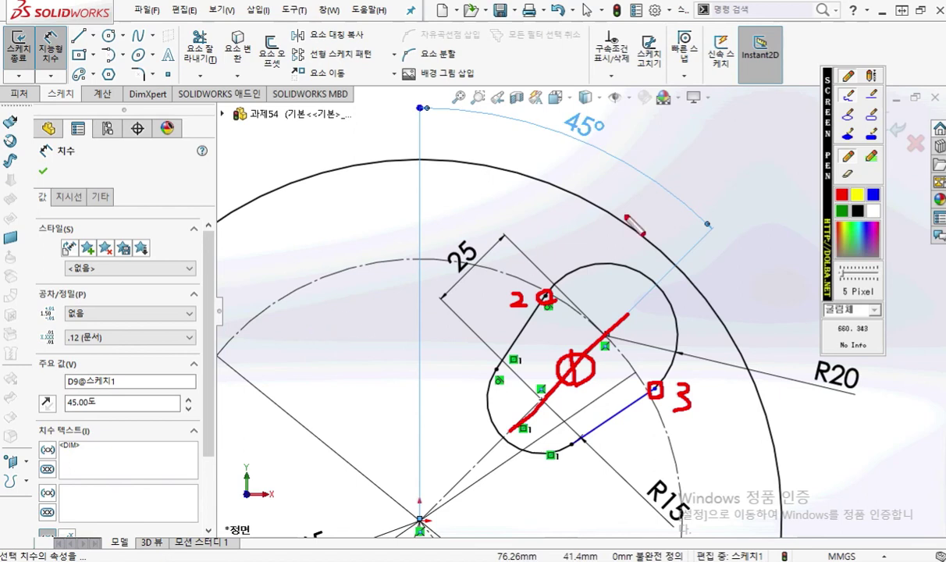
pyautogui.moveTo(708, 156)
pyautogui.mouseDown()
pyautogui.moveTo(745, 195)
pyautogui.moveTo(745, 160)
pyautogui.moveTo(709, 156)
pyautogui.mouseUp()
pyautogui.moveTo(761, 141); pyautogui.dragTo(691, 224)
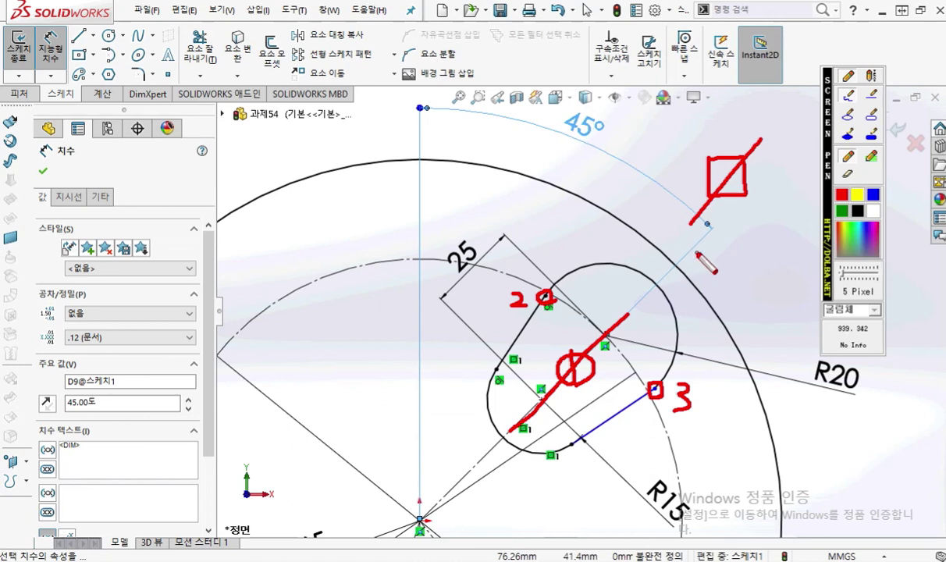
pyautogui.press('Escape')
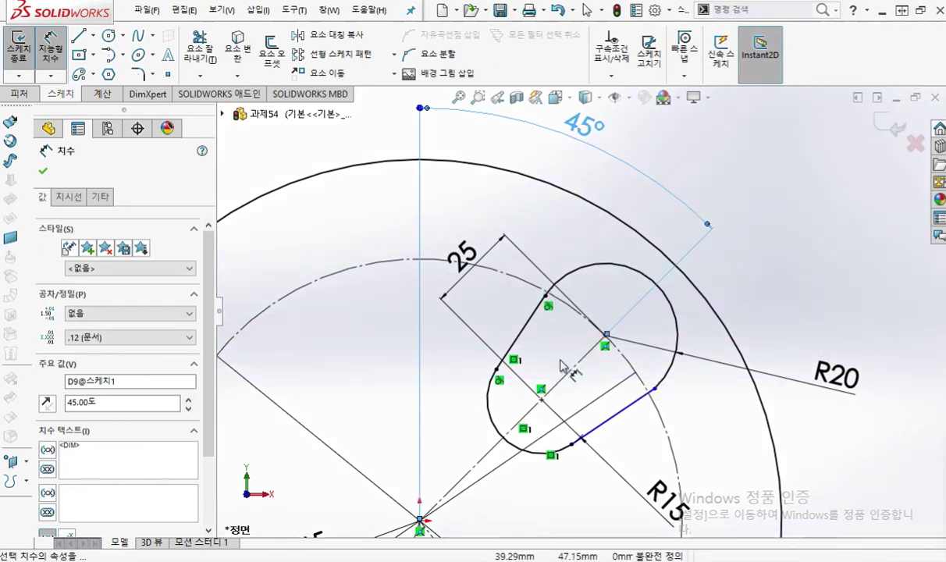
# Leave dimensioning and make the R20 arc's two endpoints symmetric about the tapered slot's slanted centerline
pyautogui.press('Escape')
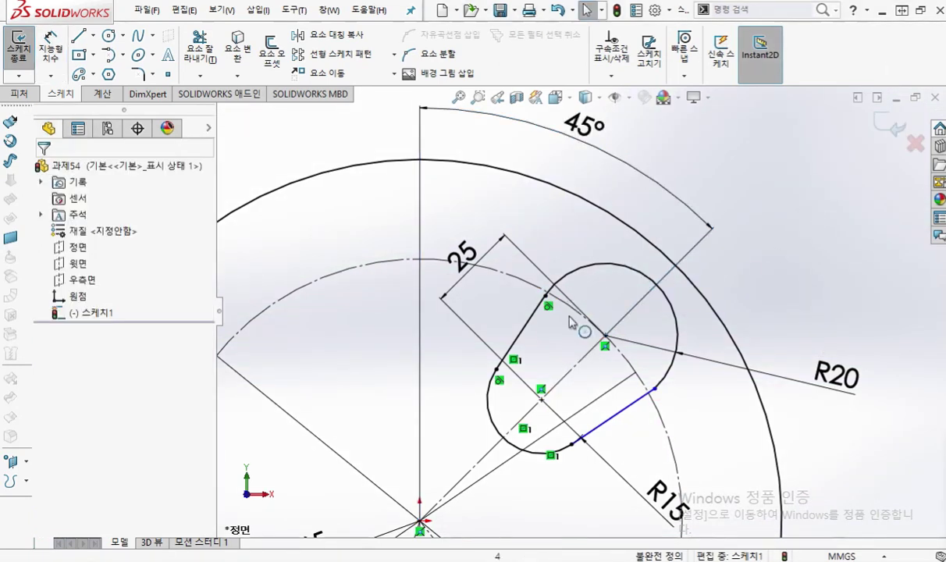
pyautogui.click(579, 362)
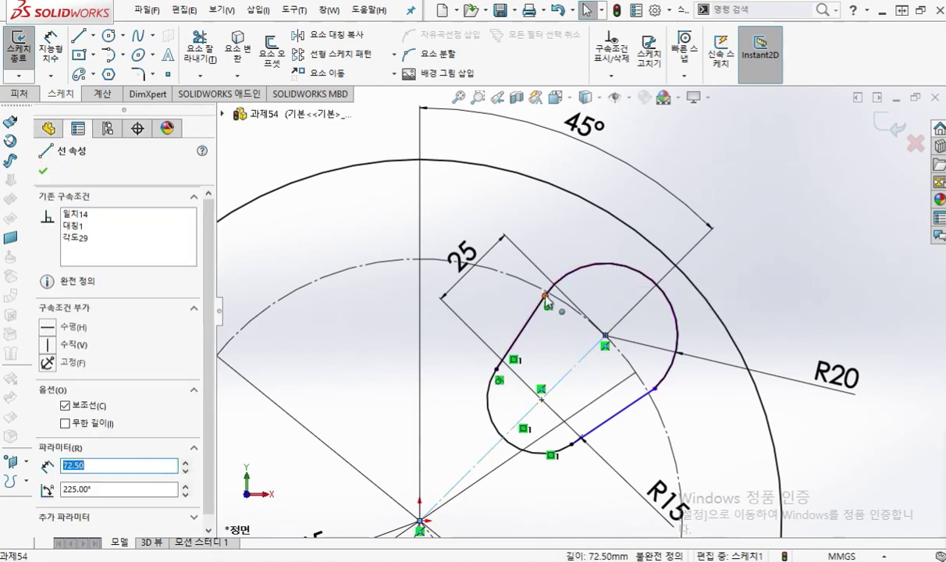
pyautogui.keyDown('ctrl'); pyautogui.click(545, 297); pyautogui.keyUp('ctrl')
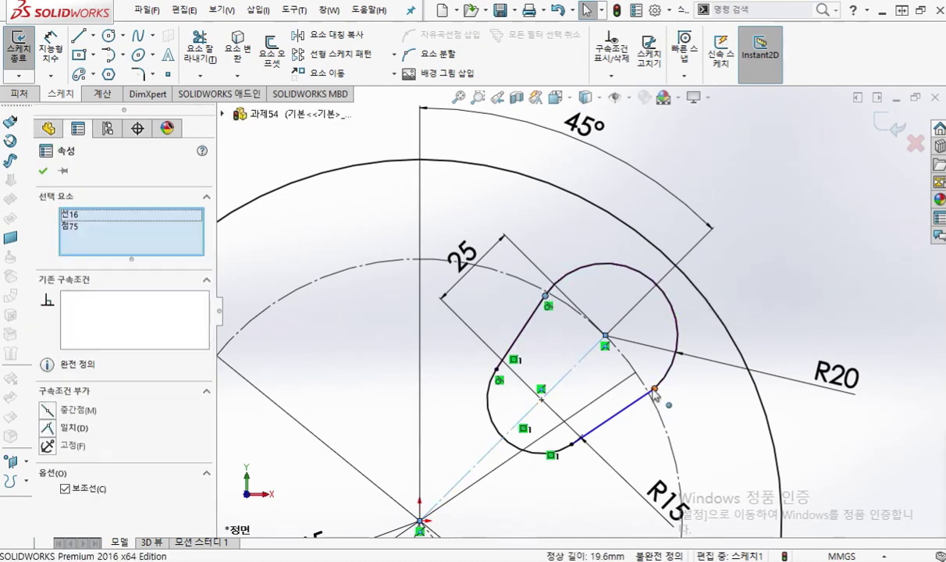
pyautogui.keyDown('ctrl'); pyautogui.click(654, 389); pyautogui.keyUp('ctrl')
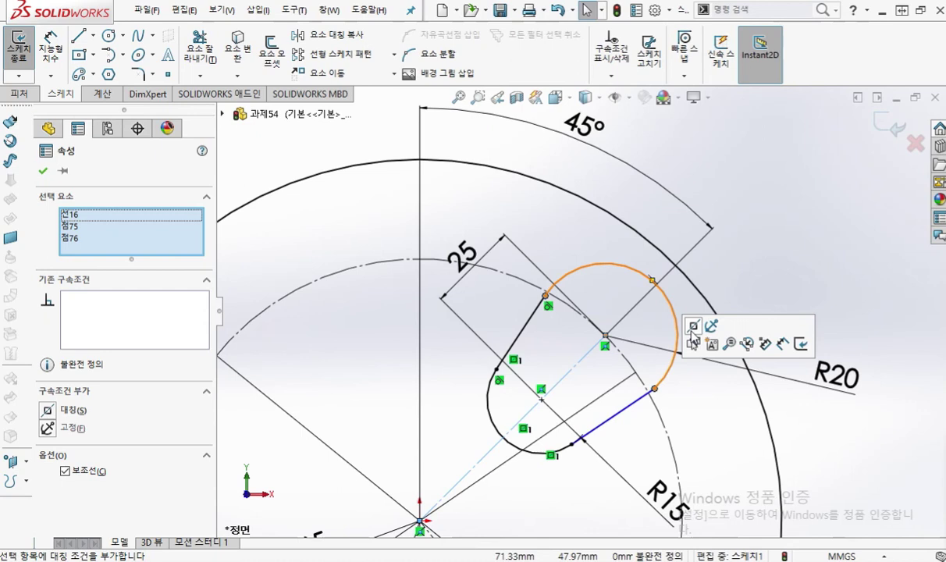
pyautogui.click(691, 328)
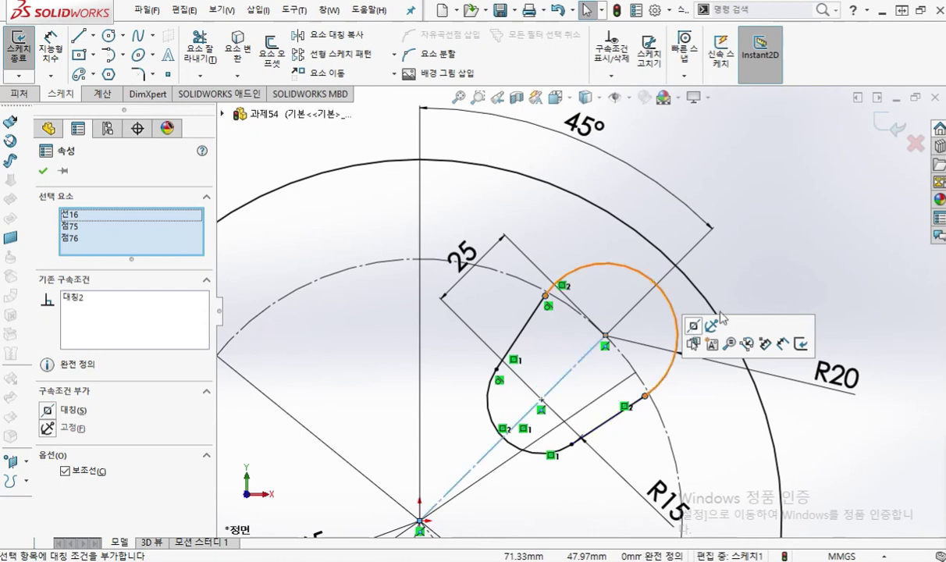
pyautogui.click(781, 256)
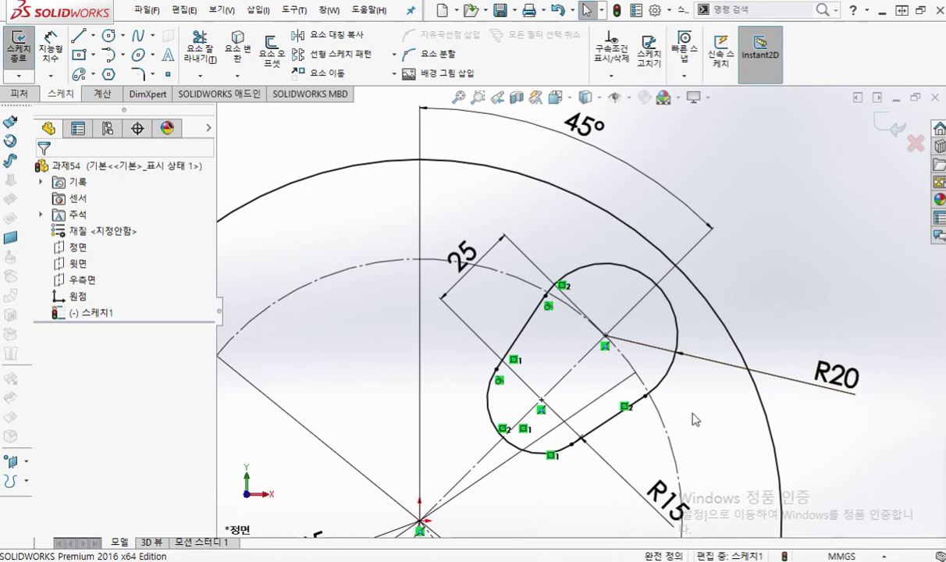
pyautogui.scroll(3, 582, 312)
pyautogui.keyDown('ctrl'); pyautogui.moveTo(620, 405); pyautogui.dragTo(663, 341, button='middle'); pyautogui.keyUp('ctrl')
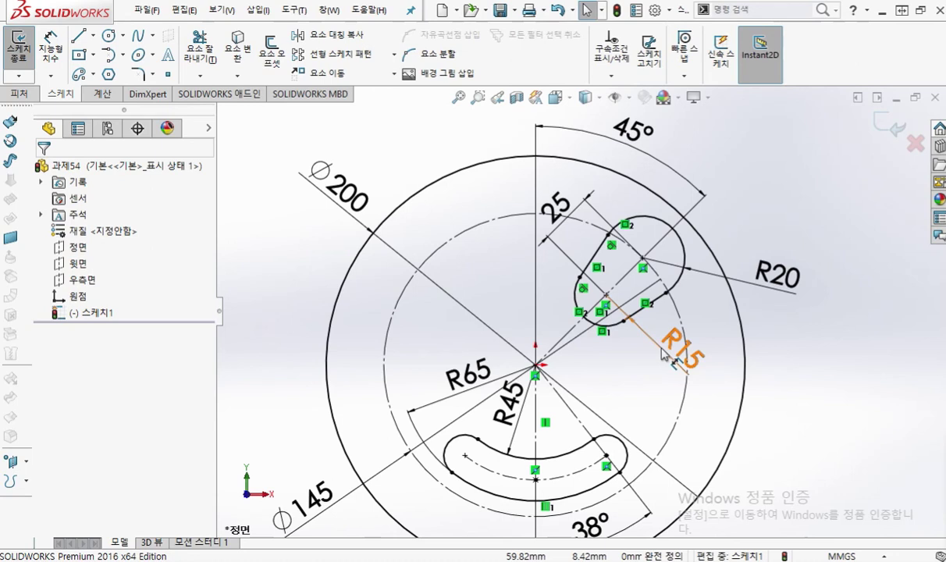
pyautogui.press('F12')
pyautogui.moveTo(388, 42)
pyautogui.mouseDown()
pyautogui.moveTo(270, 32)
pyautogui.moveTo(368, 48)
pyautogui.mouseUp()
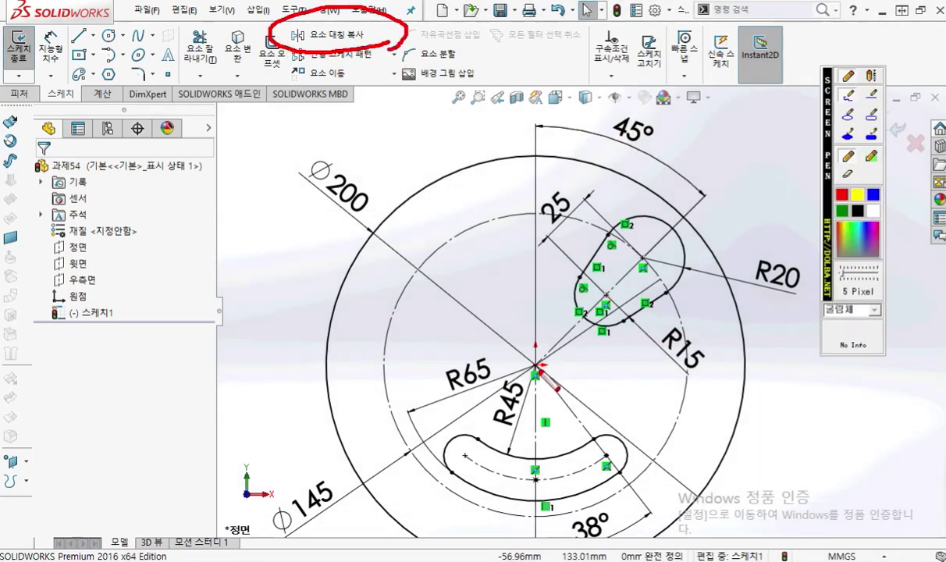
pyautogui.moveTo(605, 238)
pyautogui.mouseDown()
pyautogui.moveTo(579, 288)
pyautogui.moveTo(587, 316)
pyautogui.moveTo(617, 323)
pyautogui.moveTo(661, 300)
pyautogui.moveTo(680, 273)
pyautogui.moveTo(663, 215)
pyautogui.moveTo(621, 229)
pyautogui.mouseUp()
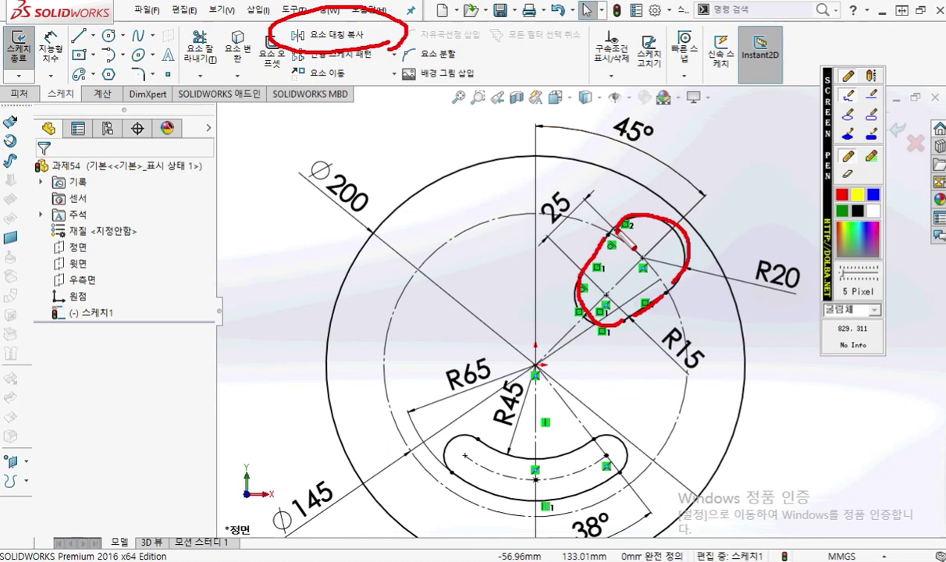
pyautogui.moveTo(642, 199)
pyautogui.mouseDown()
pyautogui.moveTo(644, 227)
pyautogui.moveTo(654, 190)
pyautogui.moveTo(646, 228)
pyautogui.mouseUp()
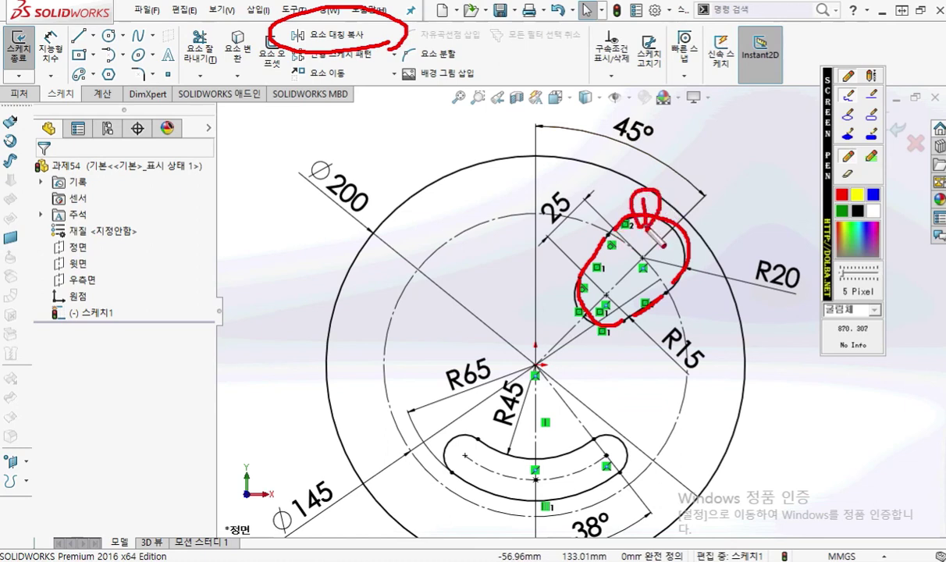
pyautogui.moveTo(535, 349); pyautogui.dragTo(535, 516)
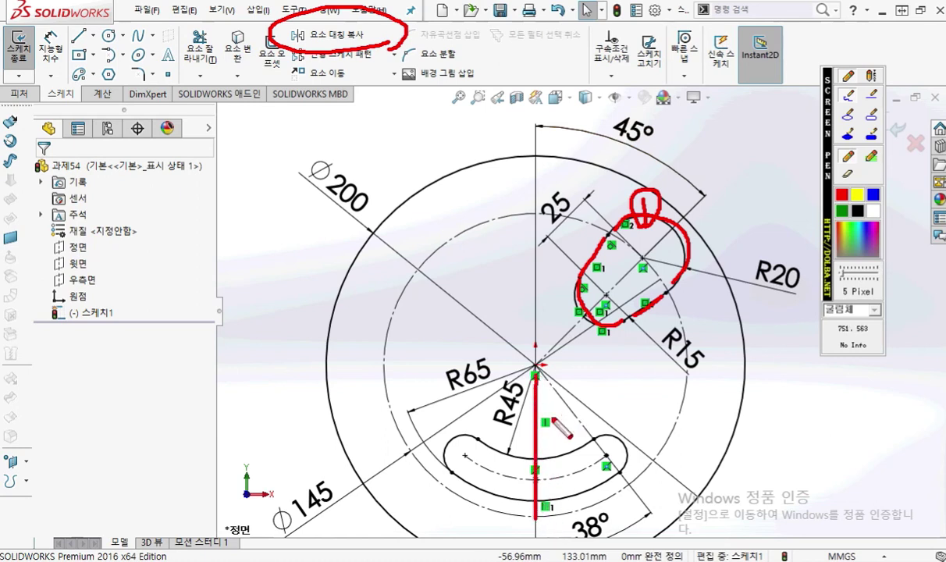
pyautogui.moveTo(527, 415)
pyautogui.mouseDown()
pyautogui.moveTo(532, 429)
pyautogui.moveTo(550, 425)
pyautogui.moveTo(513, 415)
pyautogui.moveTo(538, 401)
pyautogui.moveTo(551, 427)
pyautogui.mouseUp()
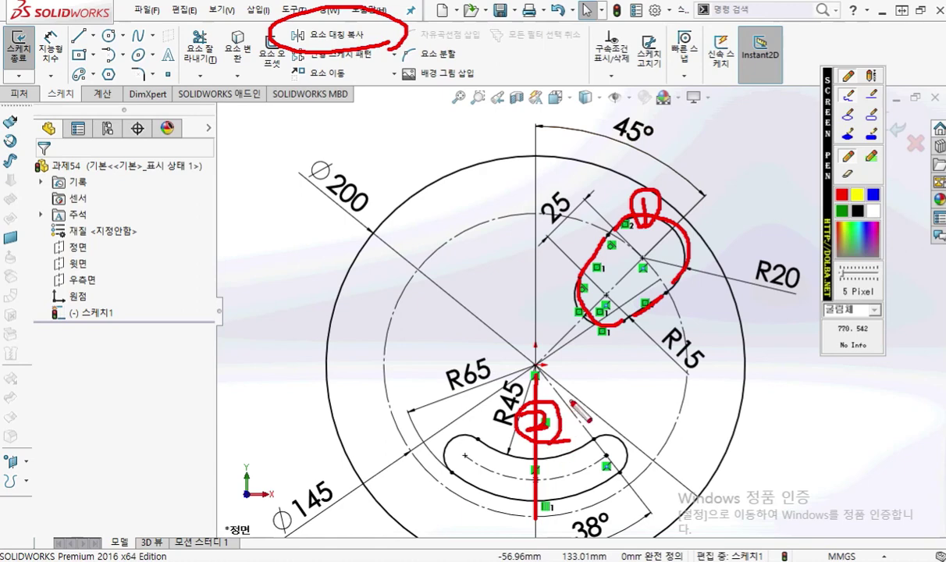
pyautogui.press('Escape')
# Mirror the tapered slot's two side lines and two arcs about the plate's vertical centerline, keeping the original
pyautogui.click(334, 38)
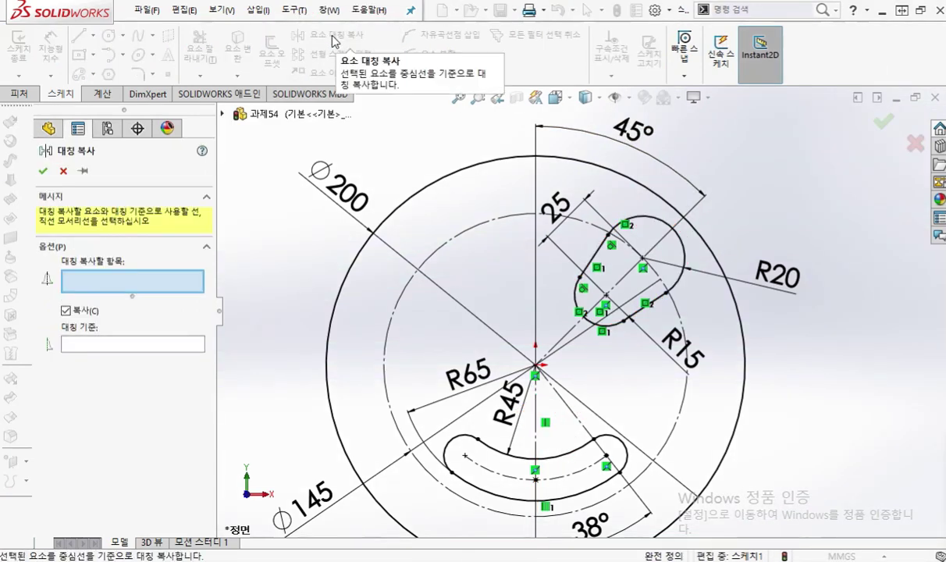
pyautogui.moveTo(543, 167); pyautogui.dragTo(706, 365)
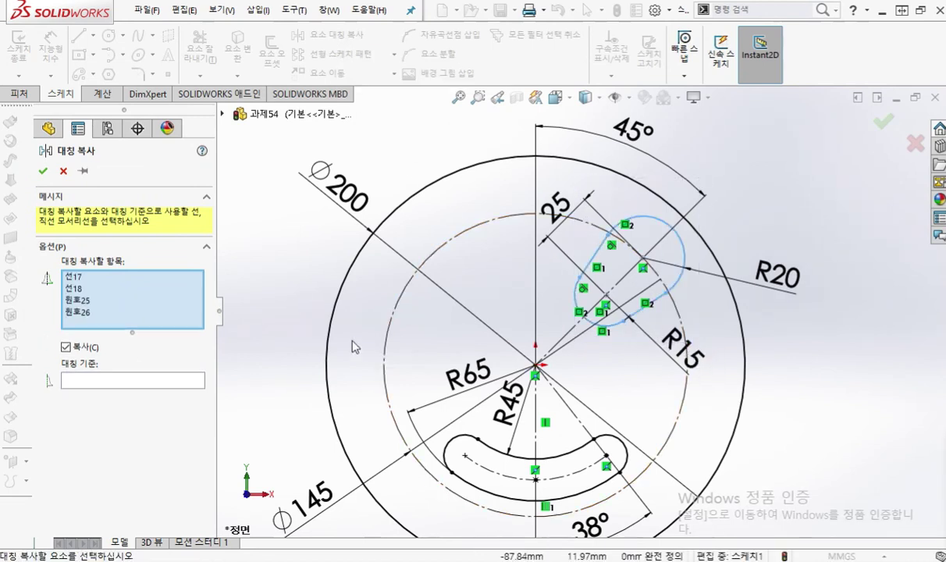
pyautogui.click(106, 383)
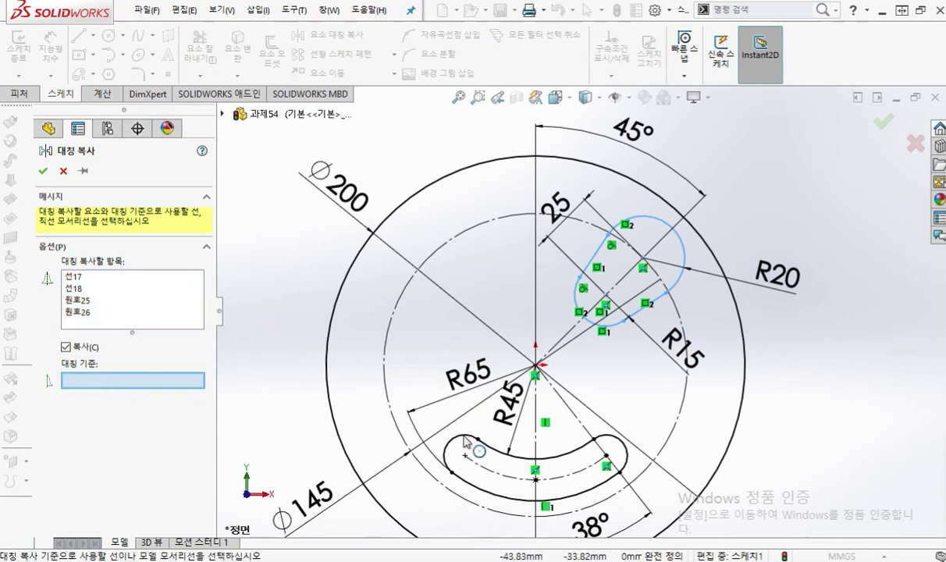
pyautogui.click(538, 415)
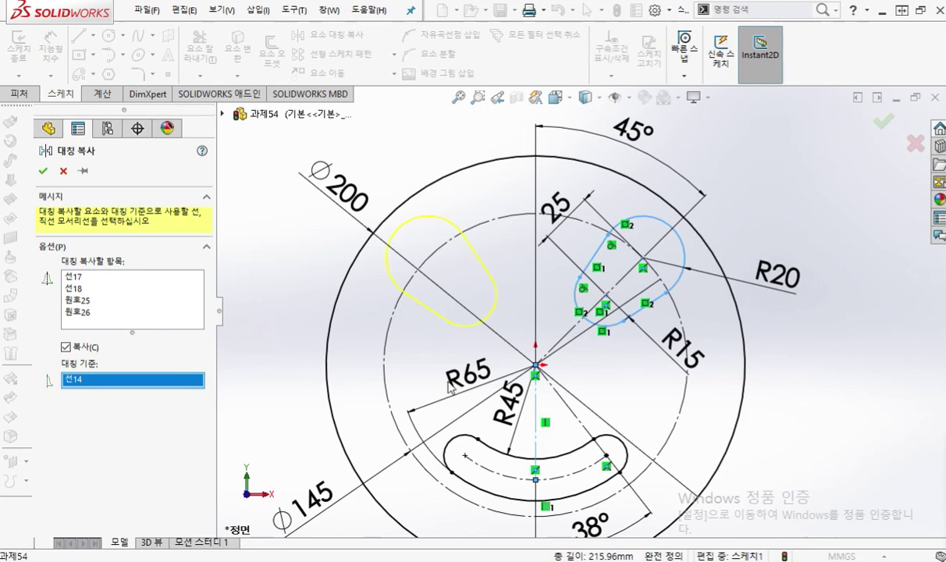
pyautogui.click(43, 171)
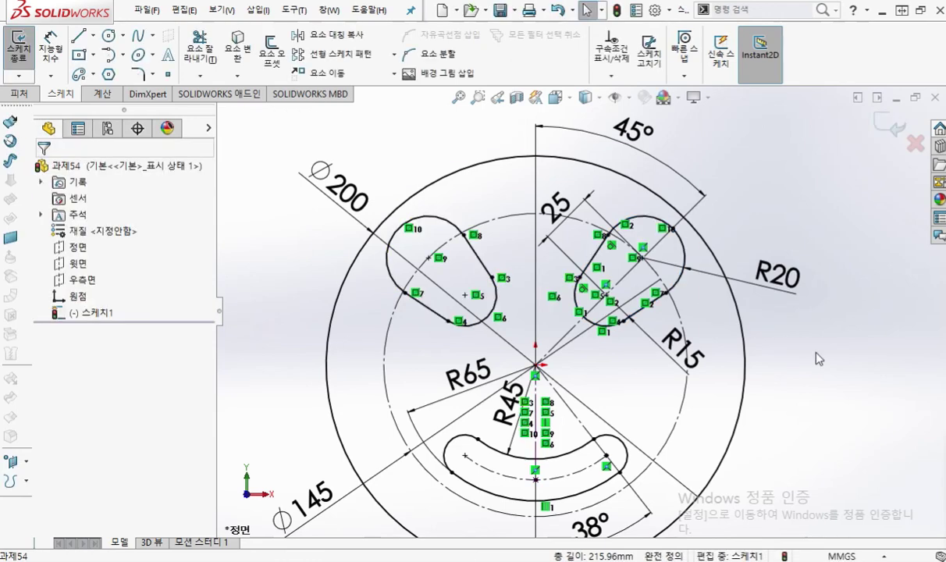
pyautogui.keyDown('ctrl'); pyautogui.moveTo(804, 366); pyautogui.dragTo(791, 362, button='middle'); pyautogui.keyUp('ctrl')
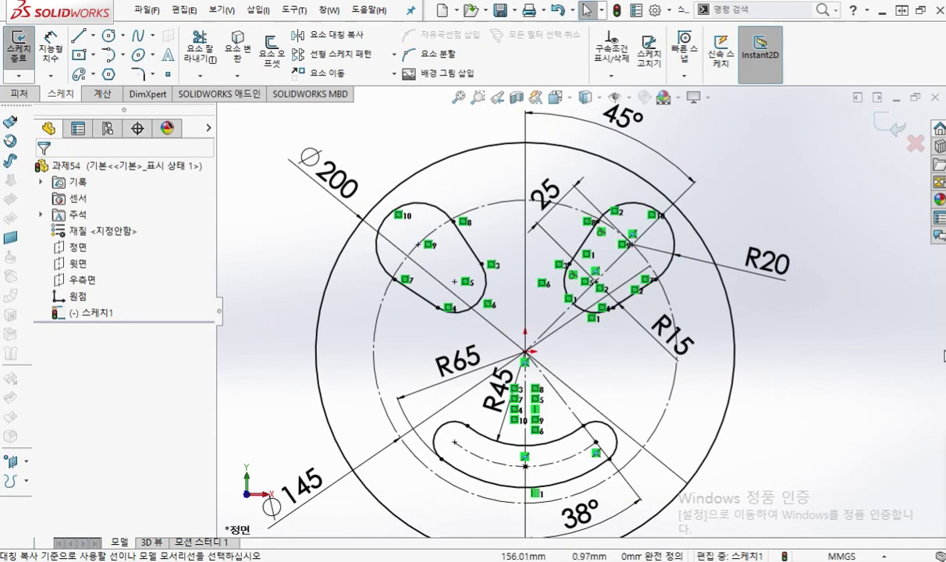